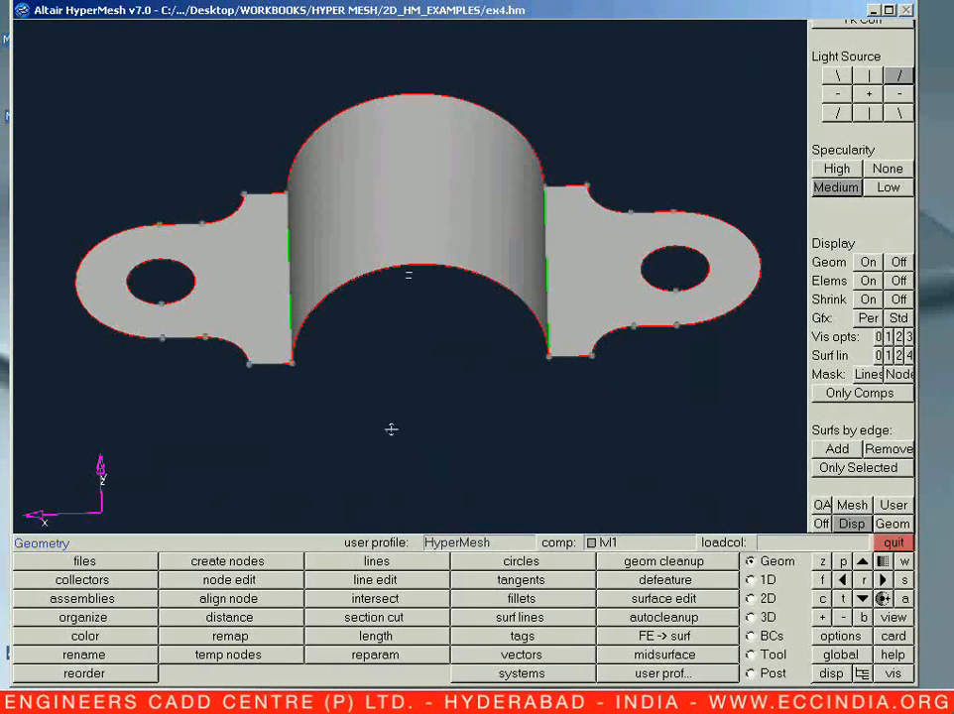
Create three nodes with linear bias along the arch's front curved edge.
{"action": "left_click_drag", "start_coordinate": [391, 429], "coordinate": [394, 404], "text": "ctrl"}
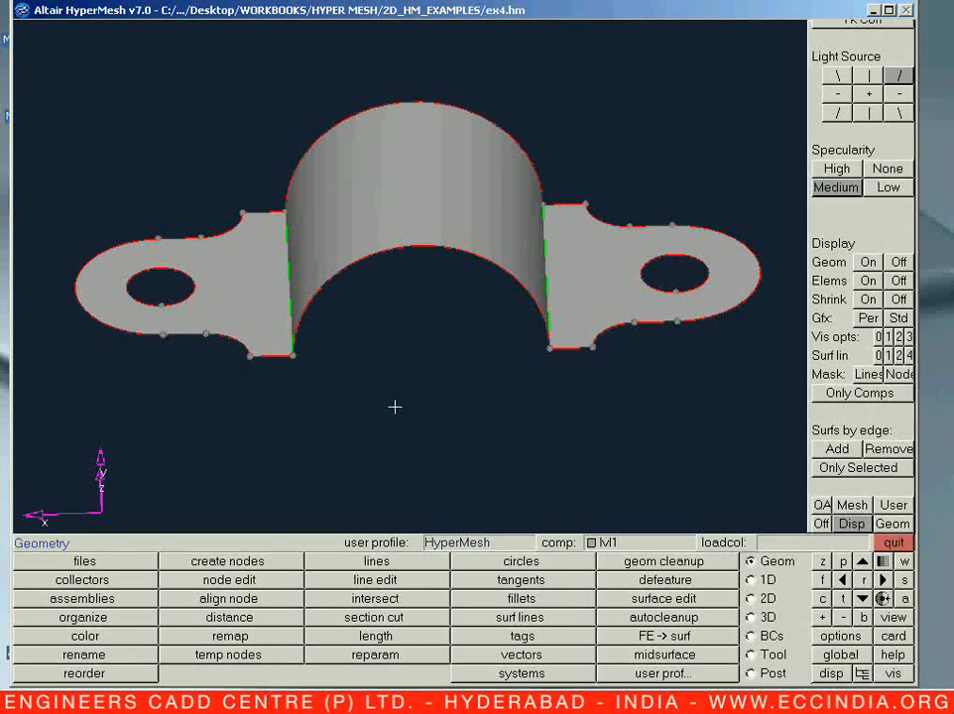
{"action": "key", "text": "v"}
{"action": "left_click", "coordinate": [692, 604]}
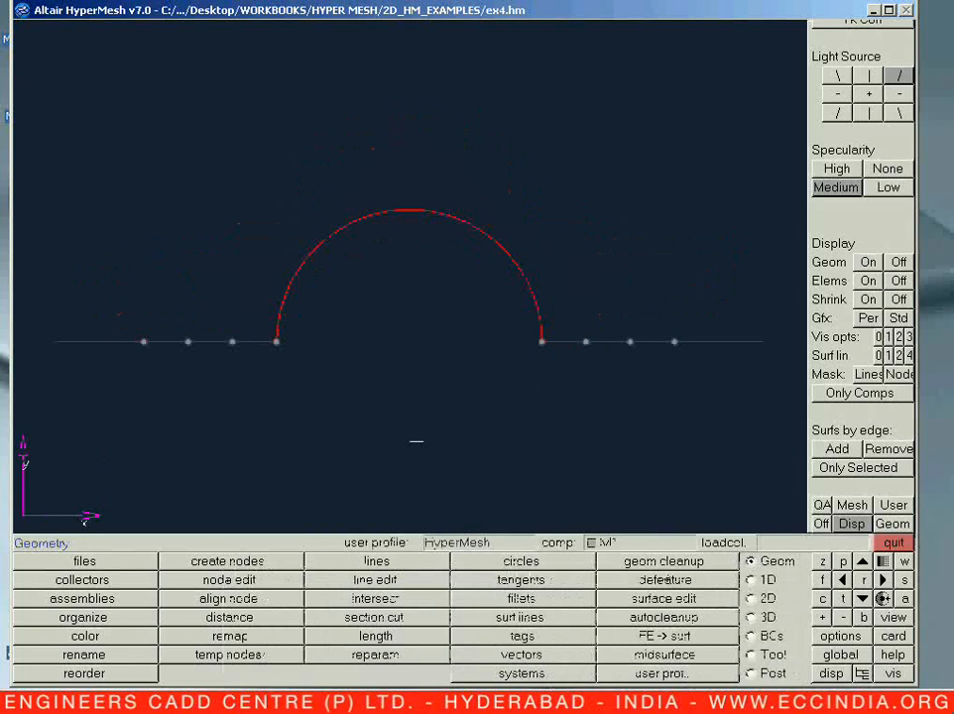
{"action": "left_click_drag", "start_coordinate": [129, 303], "coordinate": [425, 346], "text": "ctrl"}
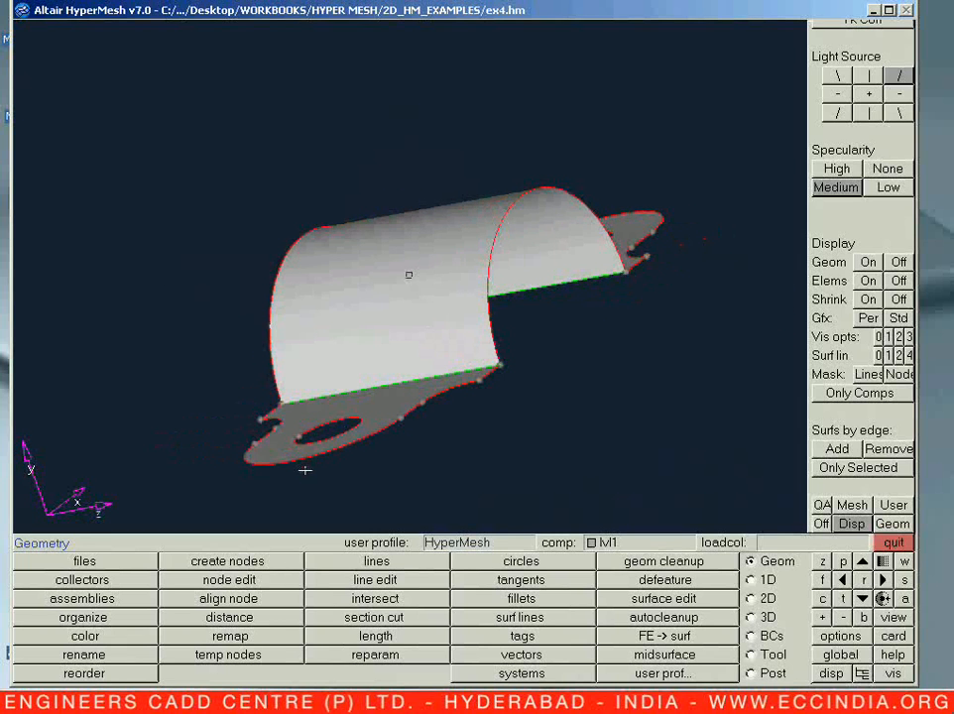
{"action": "left_click_drag", "start_coordinate": [515, 107], "coordinate": [430, 353], "text": "ctrl"}
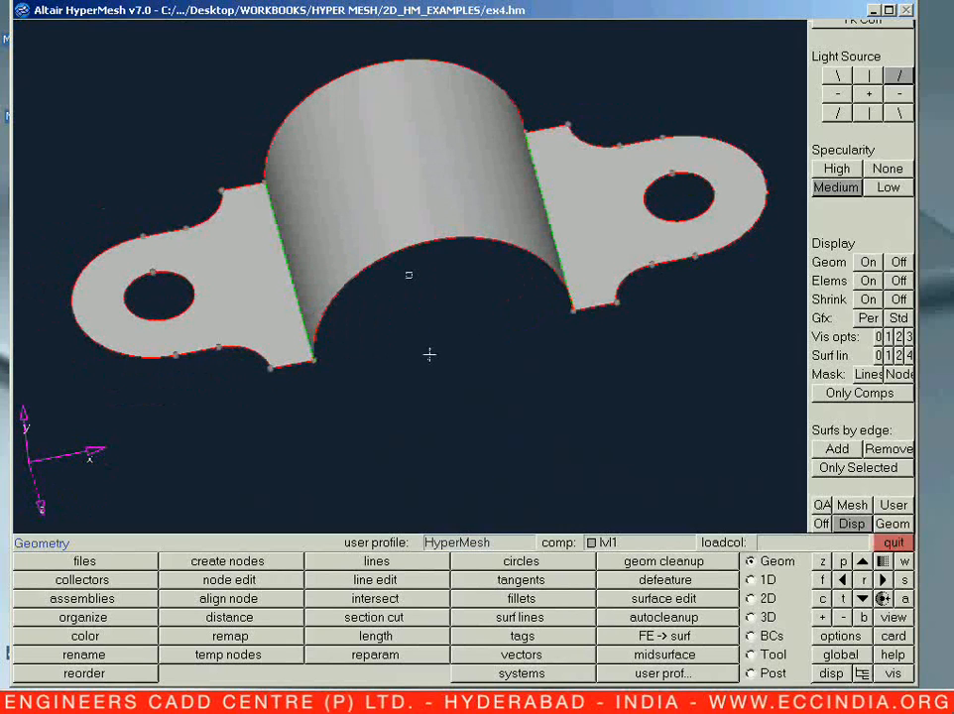
{"action": "right_click_drag", "start_coordinate": [419, 356], "coordinate": [402, 368], "text": "ctrl"}
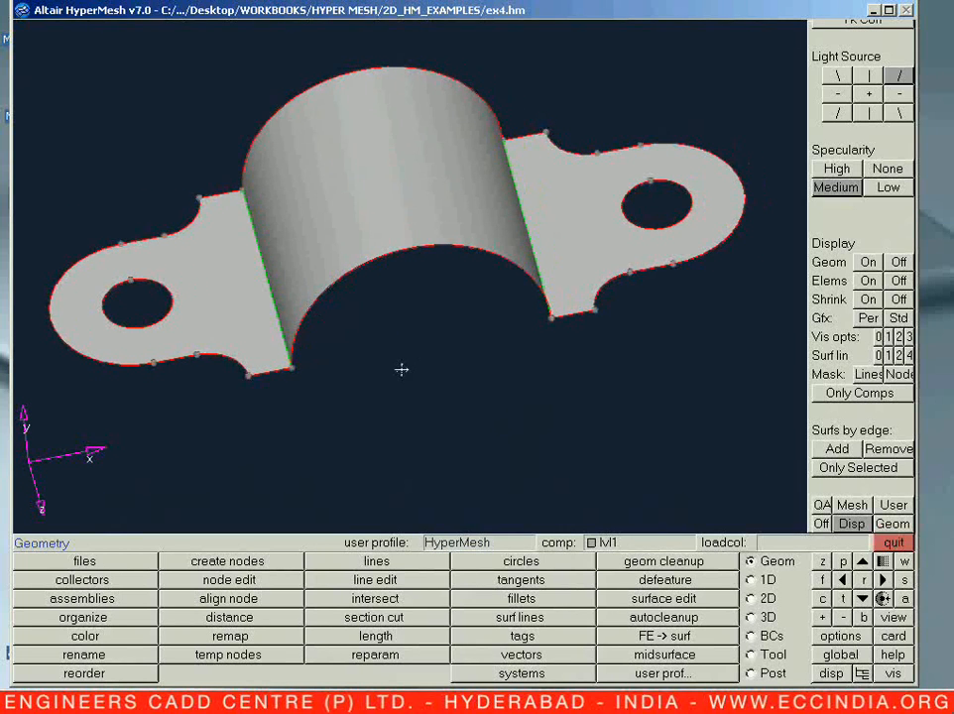
{"action": "key", "text": "F8"}
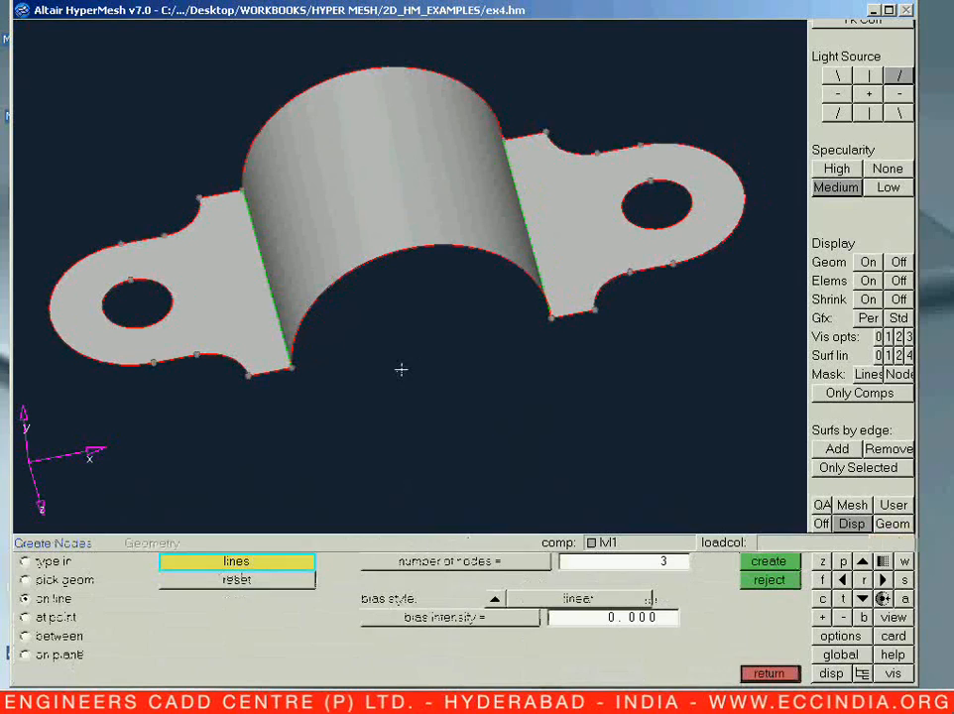
{"action": "left_click", "coordinate": [416, 260]}
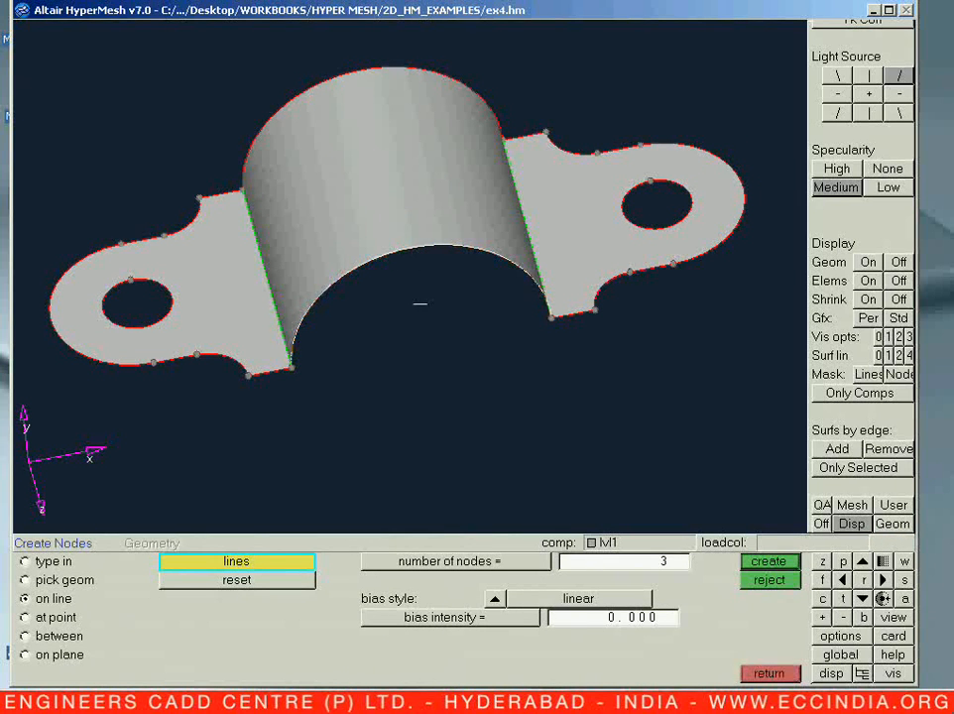
{"action": "middle_click", "coordinate": [449, 379]}
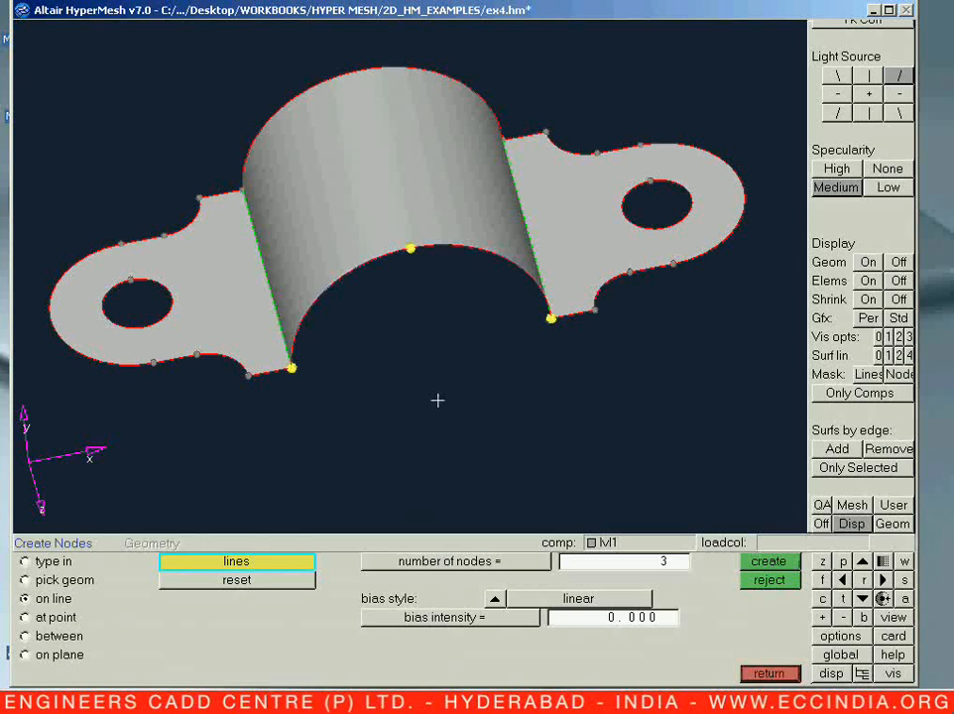
Create three nodes along the arch's rear curved edge.
{"action": "right_click_drag", "start_coordinate": [435, 399], "coordinate": [402, 396], "text": "ctrl"}
{"action": "right_click_drag", "start_coordinate": [325, 303], "coordinate": [390, 398], "text": "ctrl"}
{"action": "left_click", "coordinate": [388, 167]}
Create one node midway between two diagonally opposite nodes at the base of the arch.
{"action": "left_click_drag", "start_coordinate": [445, 439], "coordinate": [424, 413], "text": "ctrl"}
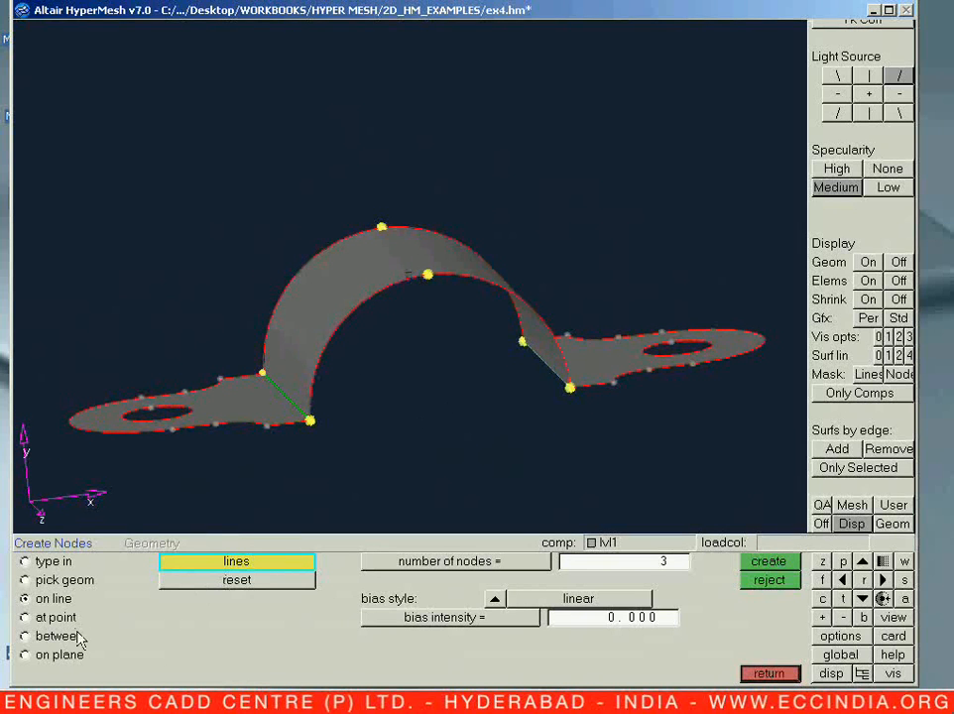
{"action": "left_click", "coordinate": [45, 636]}
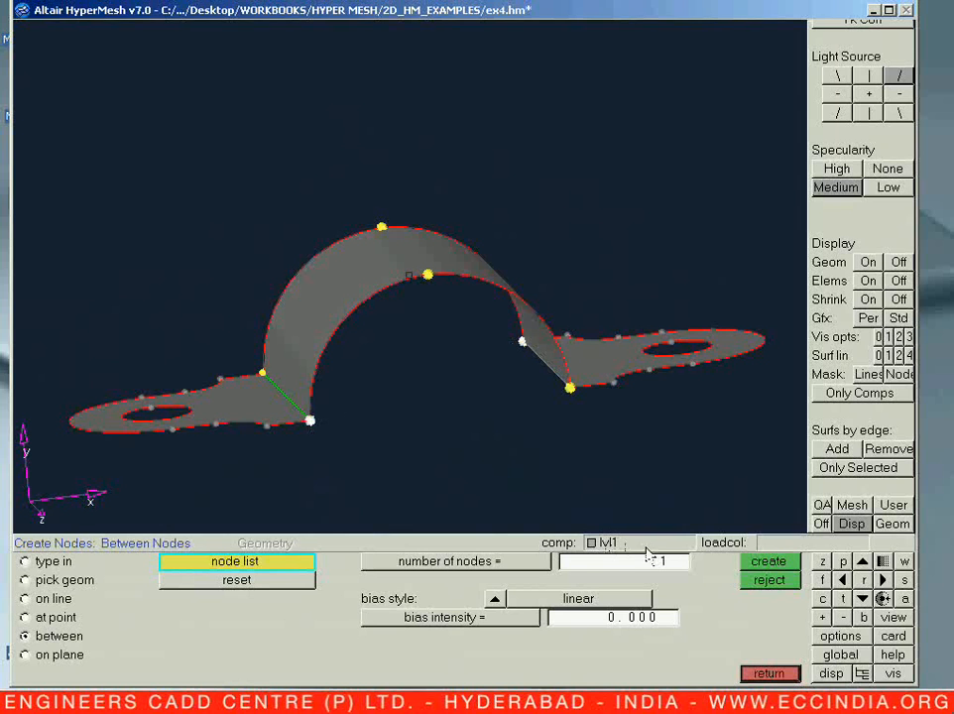
{"action": "left_click", "coordinate": [753, 561]}
{"action": "left_click_drag", "start_coordinate": [536, 436], "coordinate": [312, 334], "text": "ctrl"}
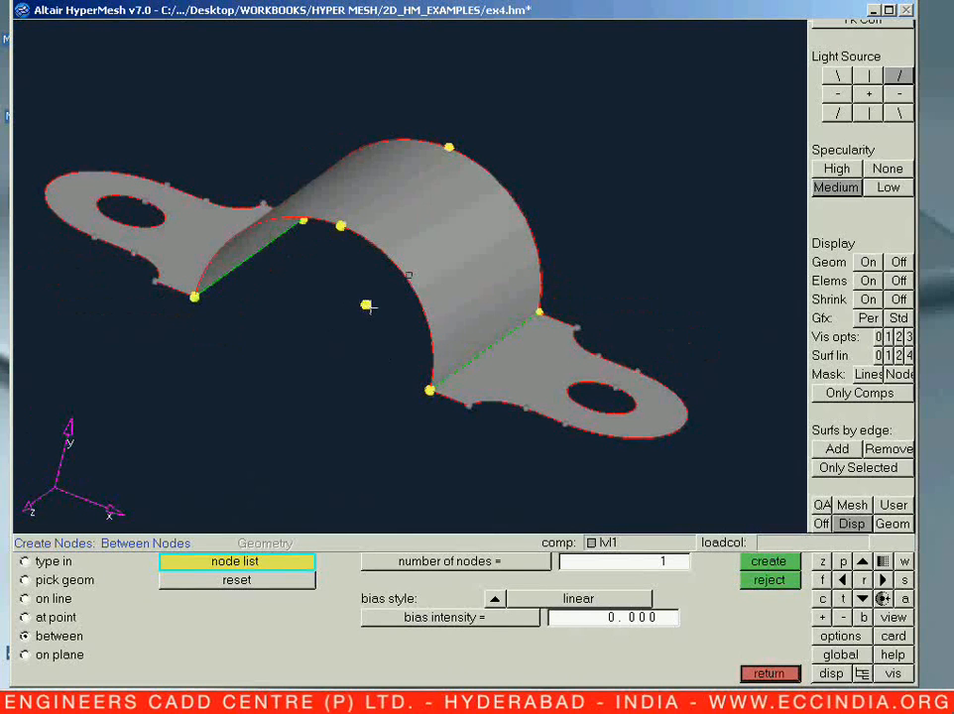
{"action": "key", "text": "Escape"}
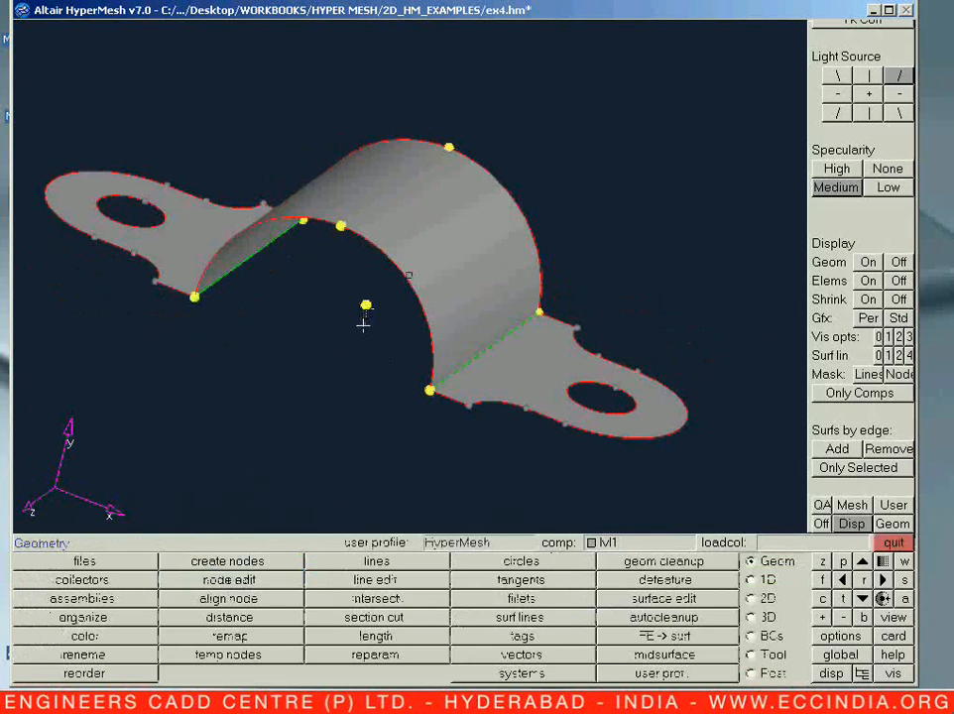
Trim all displayed surfaces with a plane normal to the x-axis, using the centre node as base.
{"action": "key", "text": "shift+F9"}
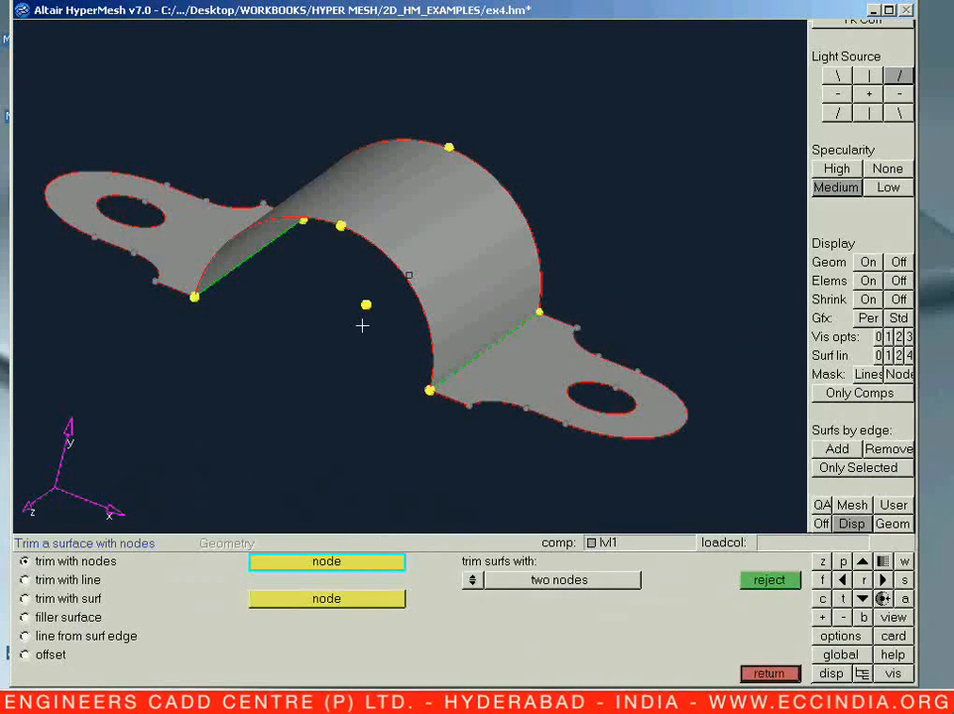
{"action": "left_click", "coordinate": [69, 601]}
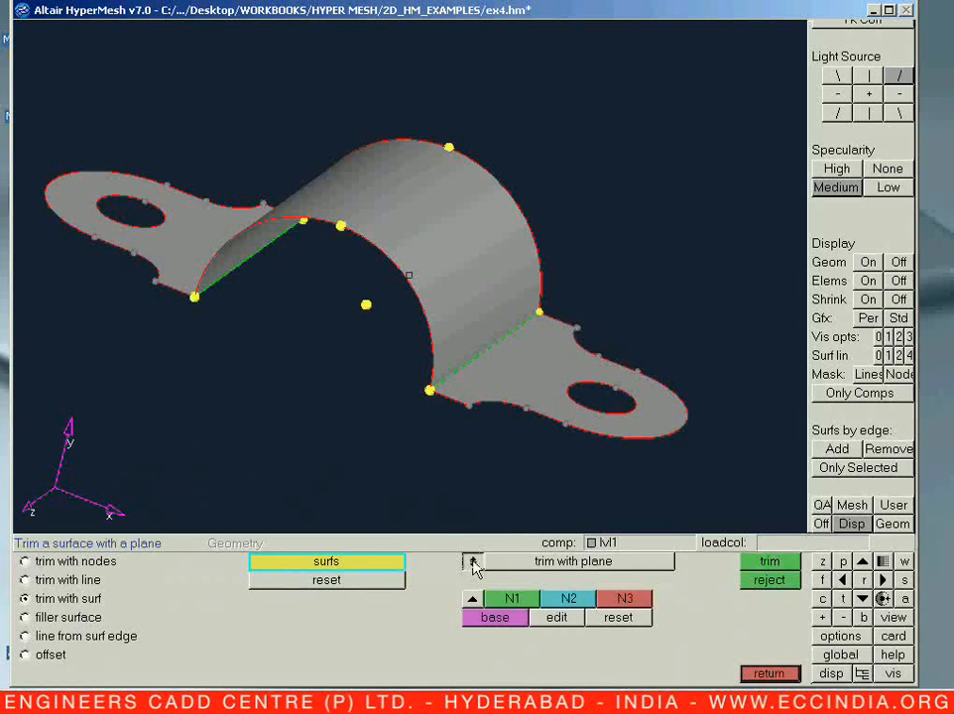
{"action": "left_click", "coordinate": [472, 598]}
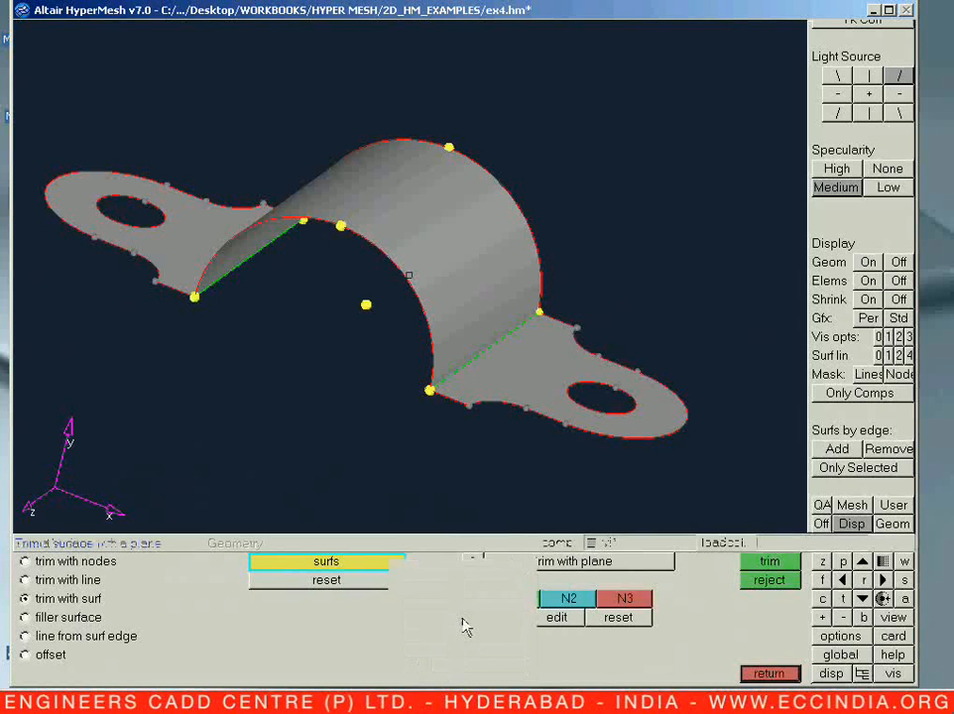
{"action": "left_click", "coordinate": [461, 615]}
{"action": "left_click_drag", "start_coordinate": [298, 417], "coordinate": [391, 420], "text": "ctrl"}
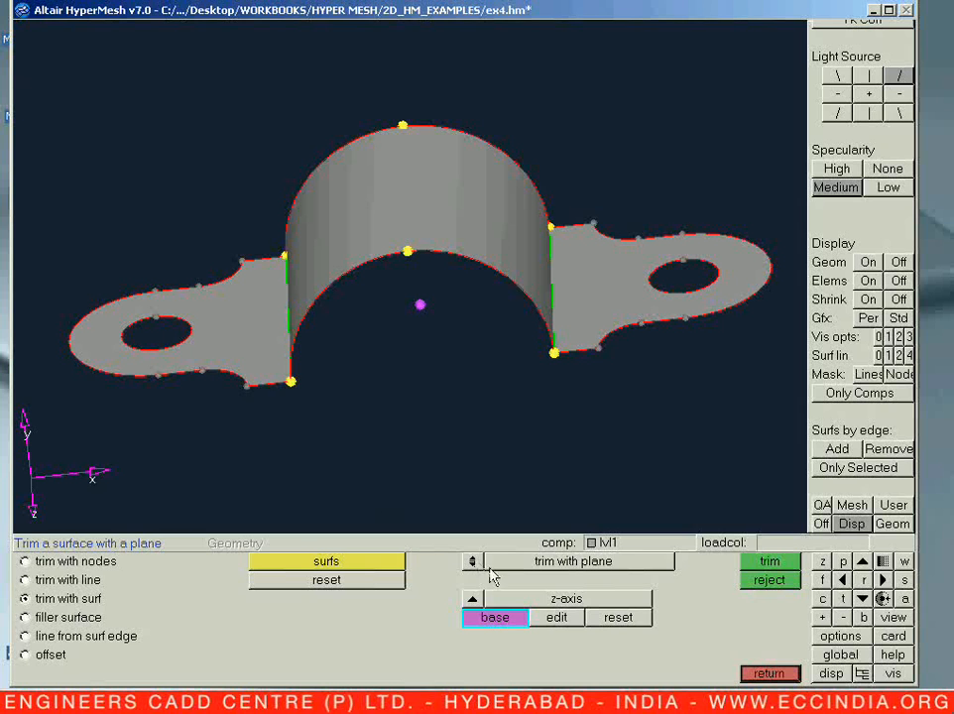
{"action": "left_click", "coordinate": [472, 598]}
{"action": "left_click", "coordinate": [456, 581]}
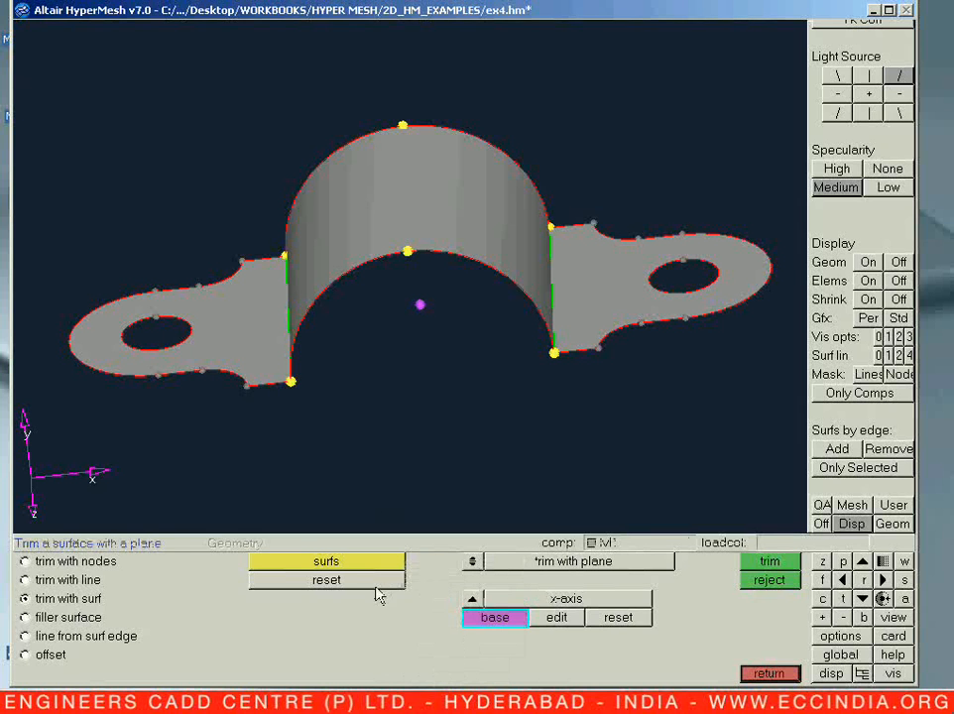
{"action": "left_click", "coordinate": [367, 563]}
{"action": "left_click", "coordinate": [169, 599]}
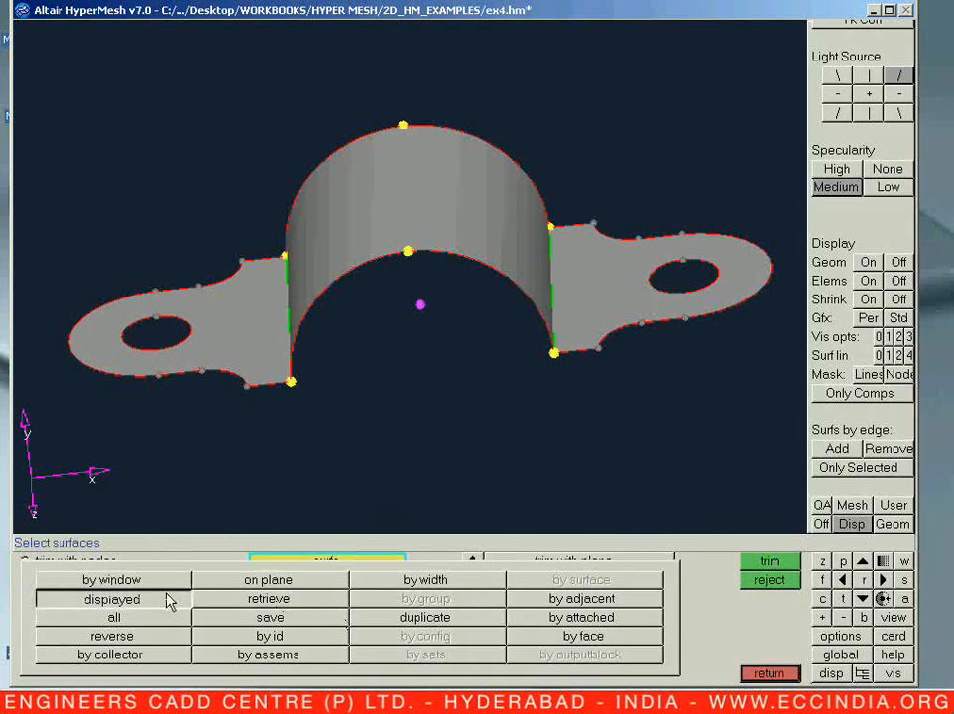
{"action": "left_click", "coordinate": [768, 561]}
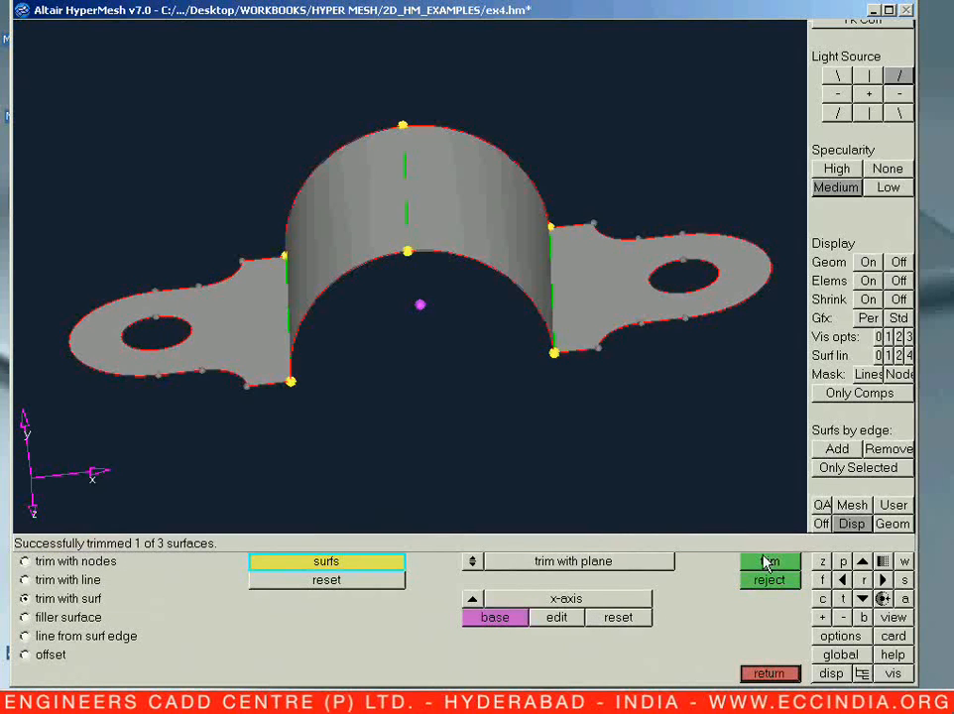
Trim all displayed surfaces with a plane normal to the z-axis through the centre node.
{"action": "left_click_drag", "start_coordinate": [565, 414], "coordinate": [397, 406], "text": "ctrl"}
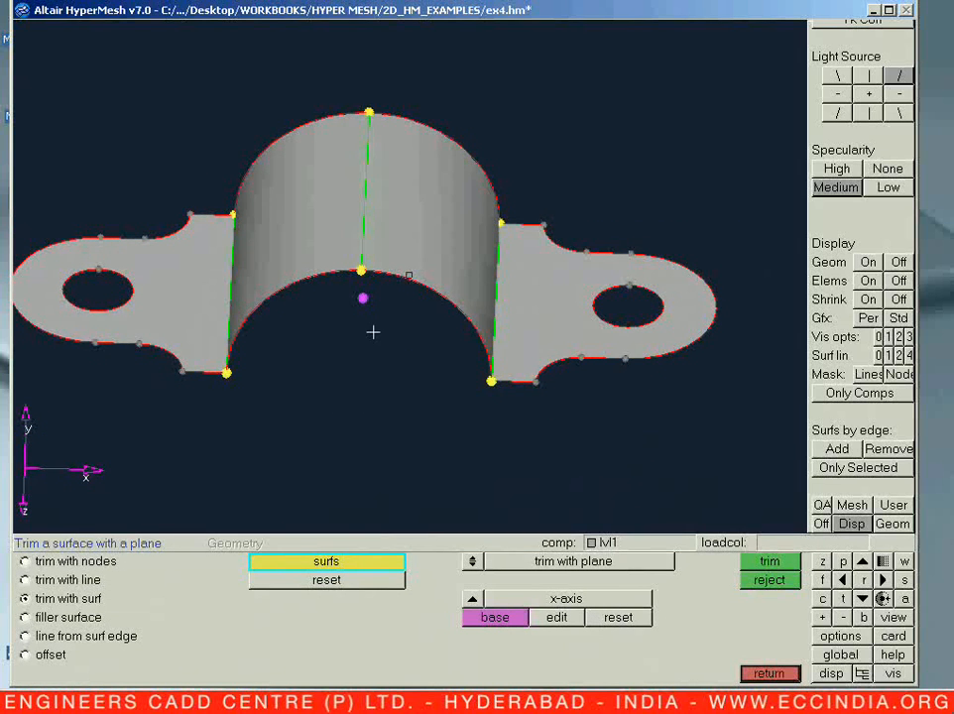
{"action": "mouse_move", "coordinate": [408, 275]}
{"action": "left_mouse_down", "text": "ctrl"}
{"action": "mouse_move", "coordinate": [330, 368]}
{"action": "mouse_move", "coordinate": [408, 273]}
{"action": "mouse_move", "coordinate": [390, 202]}
{"action": "mouse_move", "coordinate": [416, 199]}
{"action": "mouse_move", "coordinate": [466, 284]}
{"action": "mouse_move", "coordinate": [398, 305]}
{"action": "mouse_move", "coordinate": [440, 292]}
{"action": "mouse_move", "coordinate": [532, 290]}
{"action": "mouse_move", "coordinate": [390, 331]}
{"action": "mouse_move", "coordinate": [564, 188]}
{"action": "mouse_move", "coordinate": [456, 304]}
{"action": "mouse_move", "coordinate": [420, 294]}
{"action": "left_mouse_up", "text": "ctrl"}
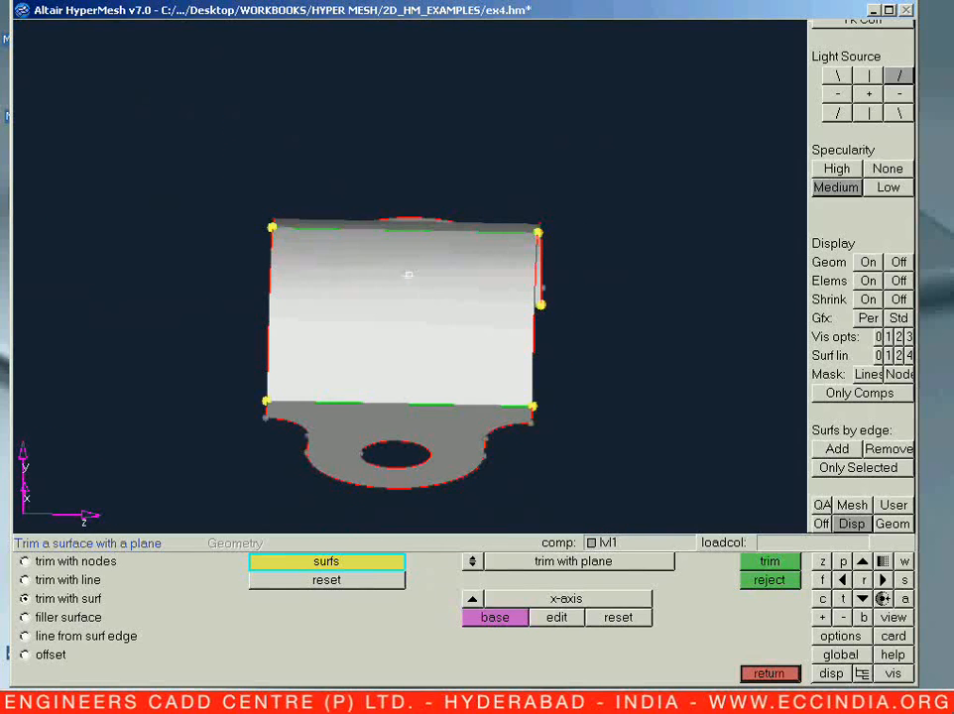
{"action": "left_click", "coordinate": [475, 600]}
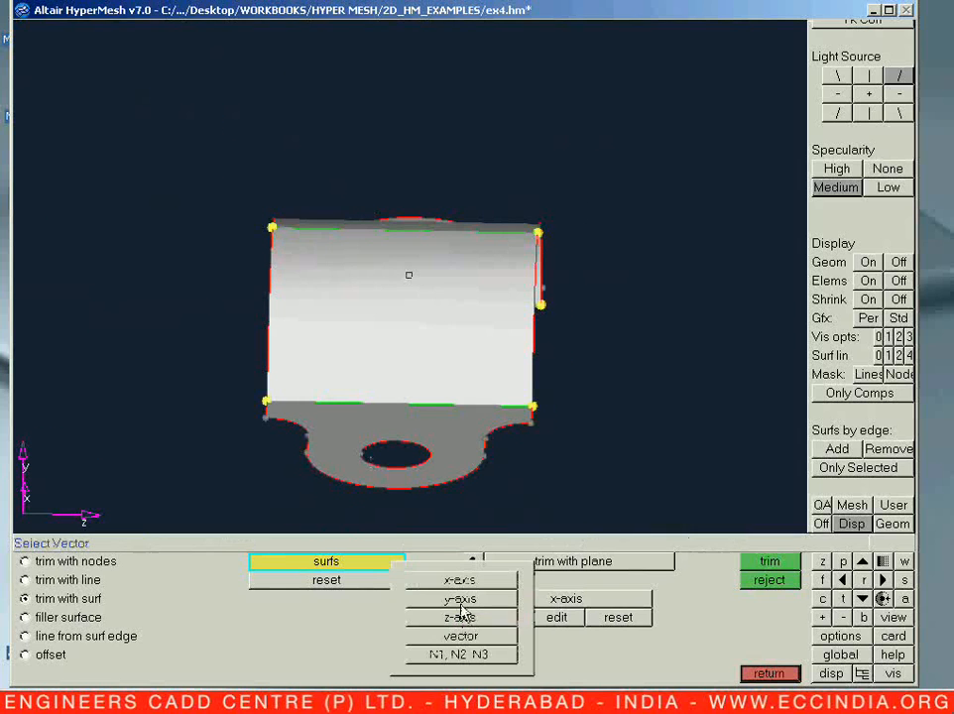
{"action": "left_click", "coordinate": [460, 615]}
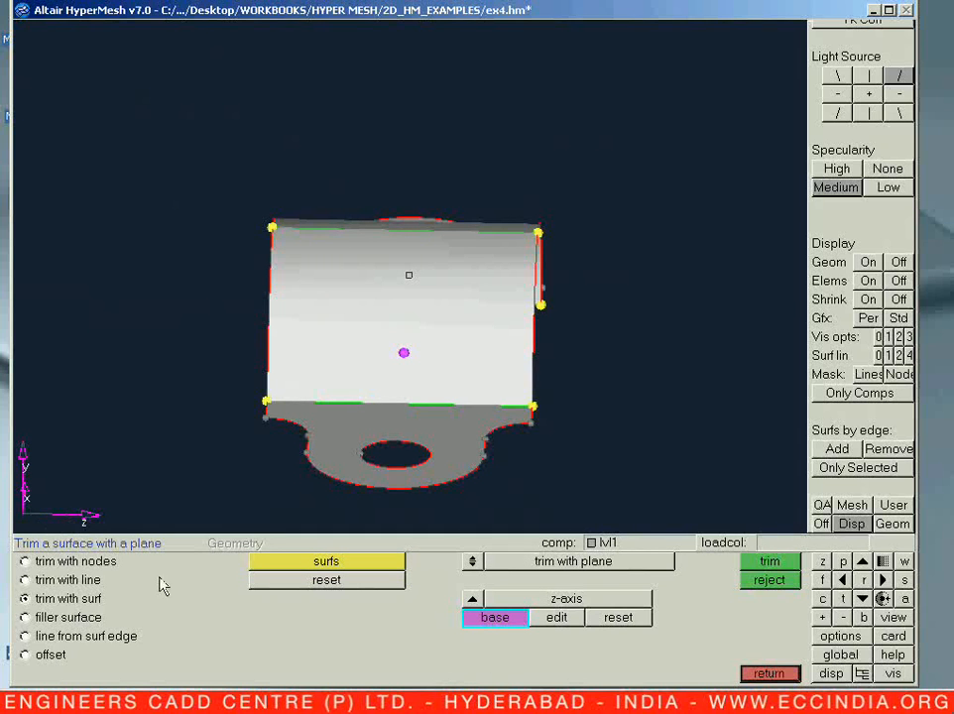
{"action": "left_click", "coordinate": [272, 562]}
{"action": "left_click", "coordinate": [168, 605]}
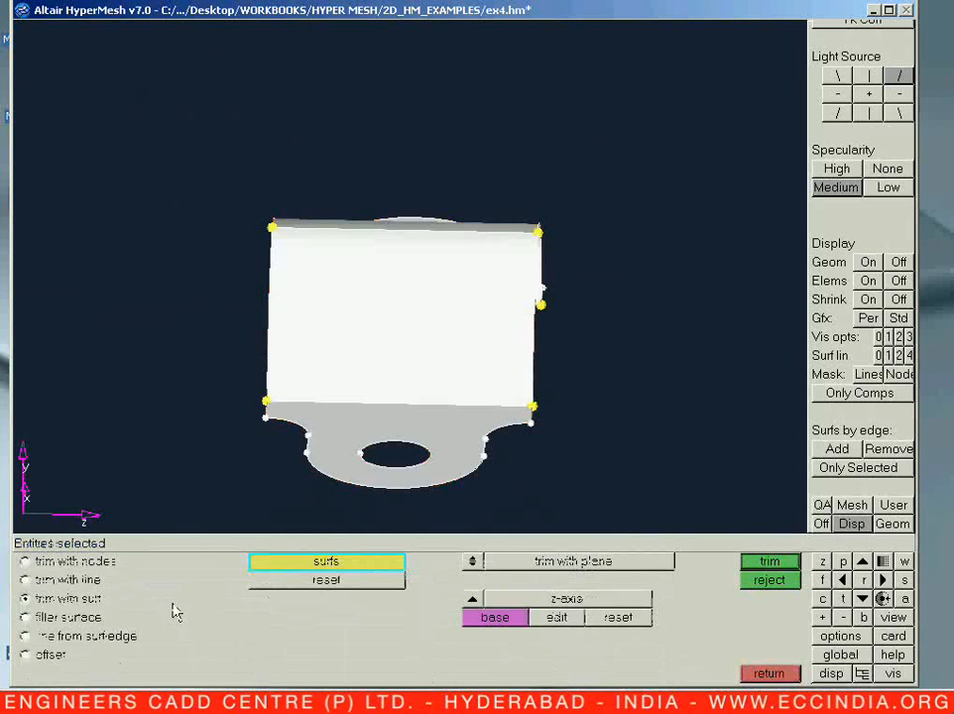
{"action": "left_click", "coordinate": [486, 618]}
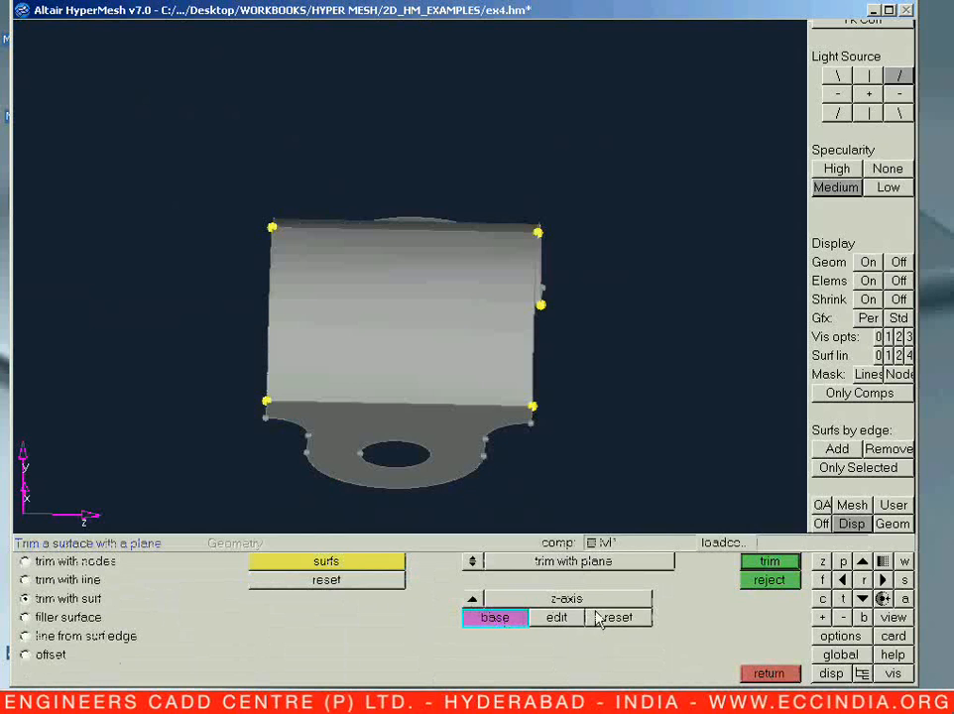
{"action": "left_click", "coordinate": [769, 561]}
{"action": "left_click_drag", "start_coordinate": [560, 417], "coordinate": [356, 331], "text": "ctrl"}
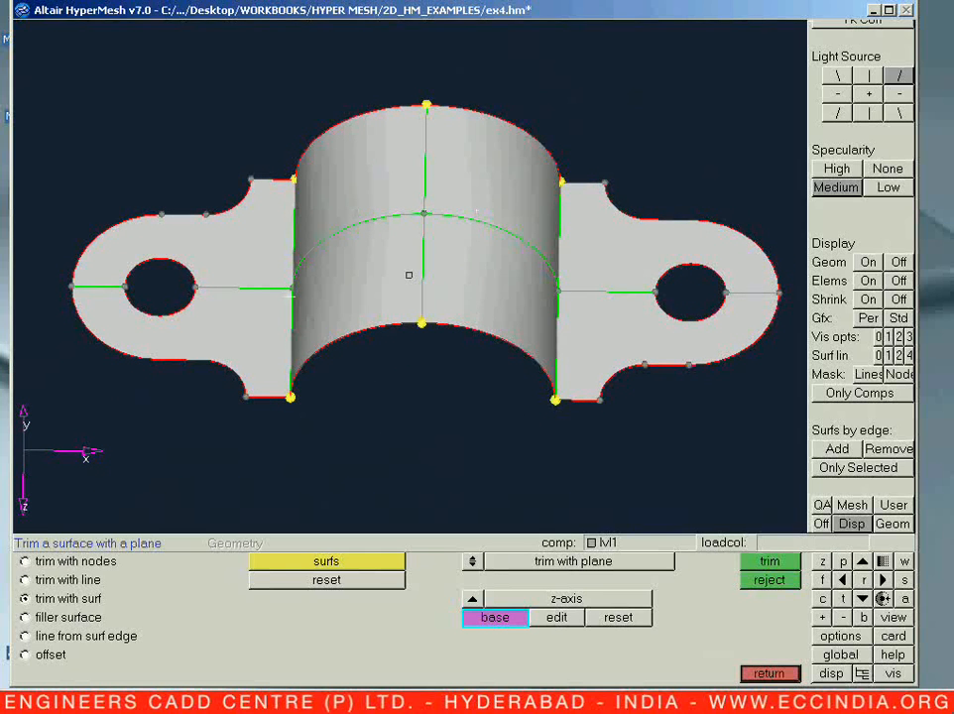
{"action": "key", "text": "Escape"}
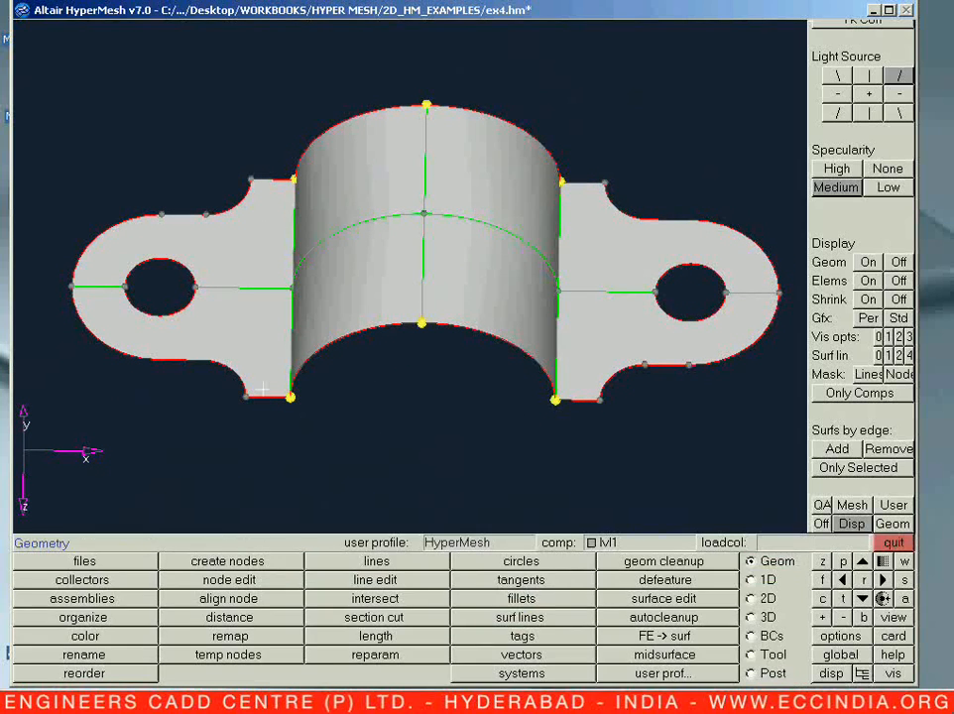
Create a component collector named 1 with Color 2, no card image and material 1.
{"action": "key", "text": "F11"}
{"action": "left_click", "coordinate": [342, 598]}
{"action": "type", "text": "1"}
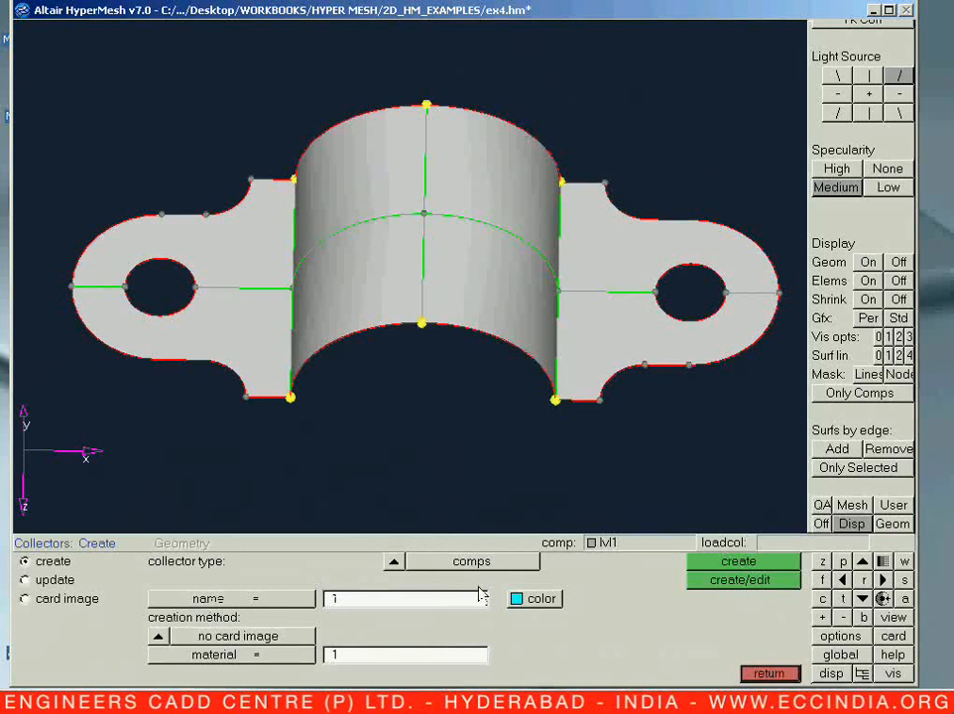
{"action": "left_click", "coordinate": [515, 597]}
{"action": "left_click", "coordinate": [387, 625]}
{"action": "left_click", "coordinate": [544, 599]}
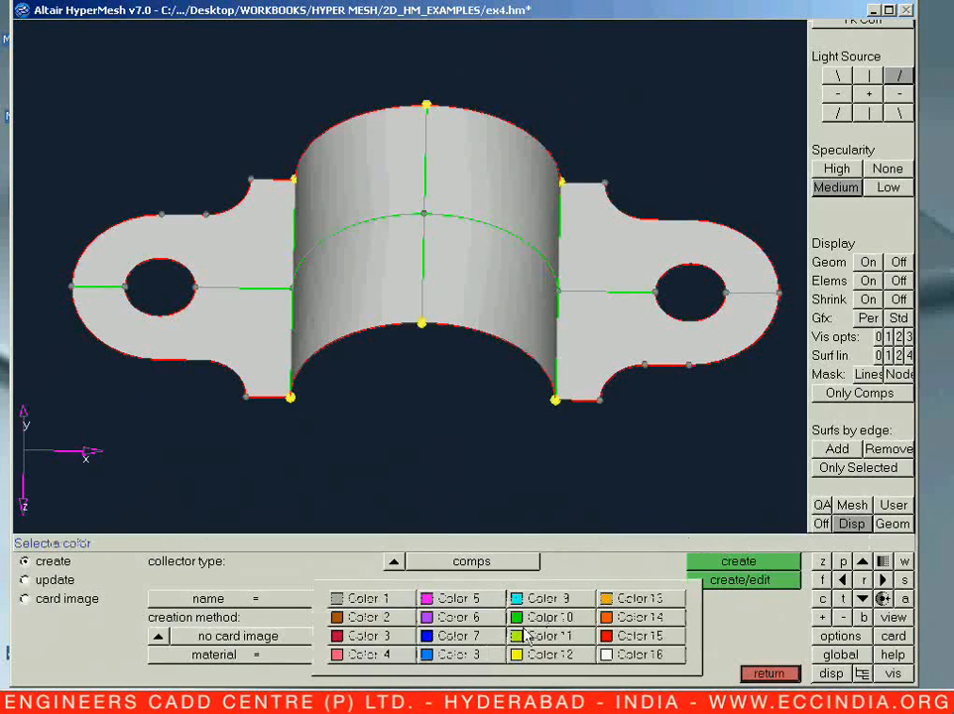
{"action": "left_click", "coordinate": [354, 619]}
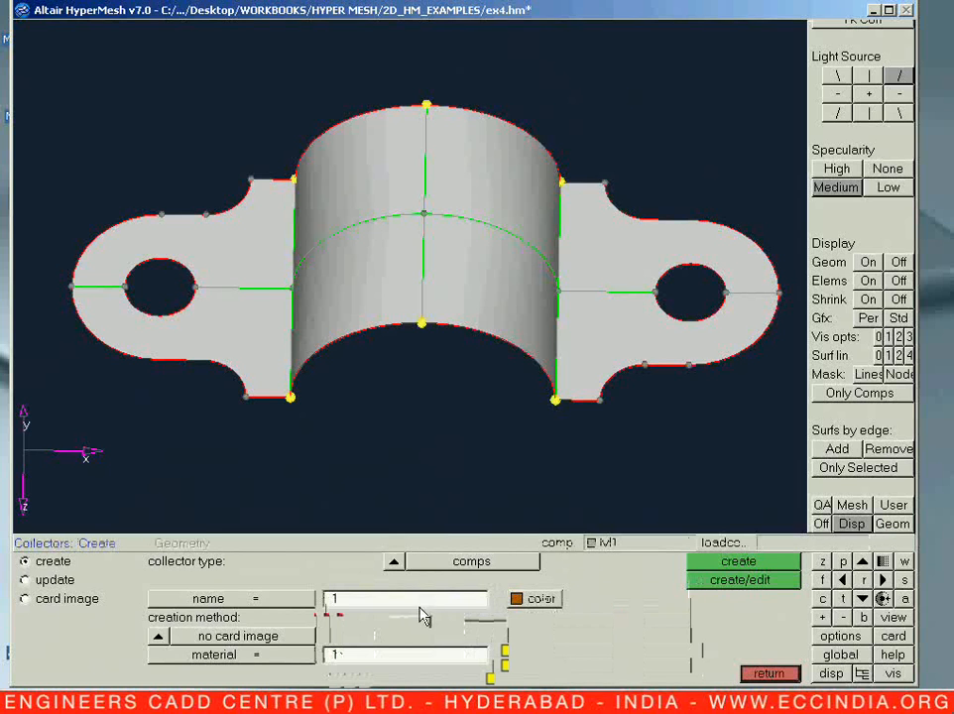
{"action": "left_click", "coordinate": [739, 583]}
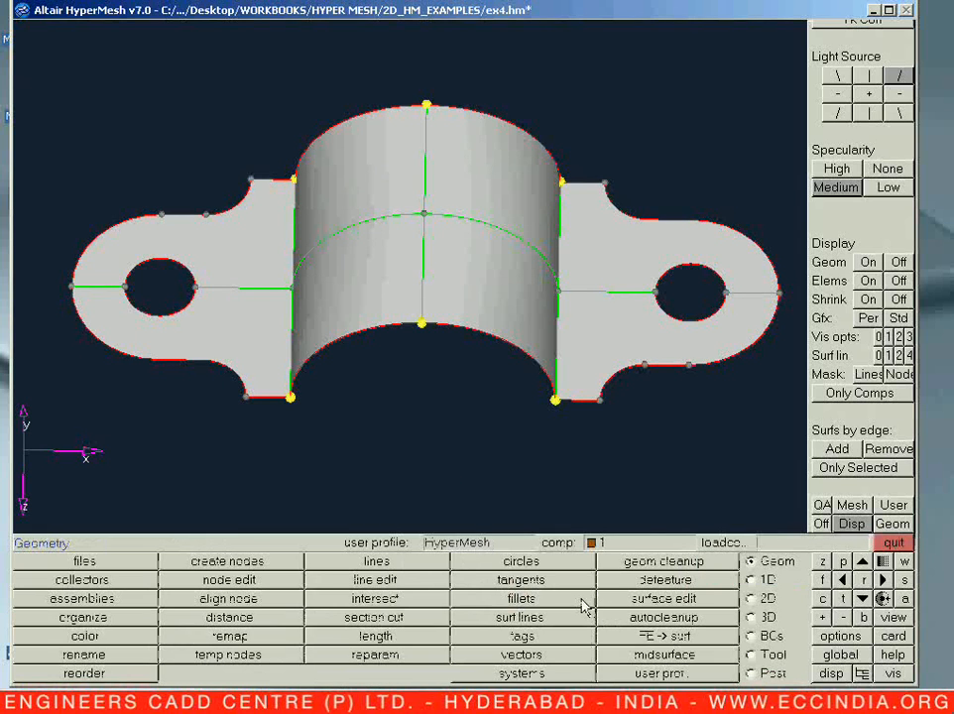
Move the arch's front quarter surface on the +x side and the adjoining half-lug surface into component 1.
{"action": "key", "text": "F11"}
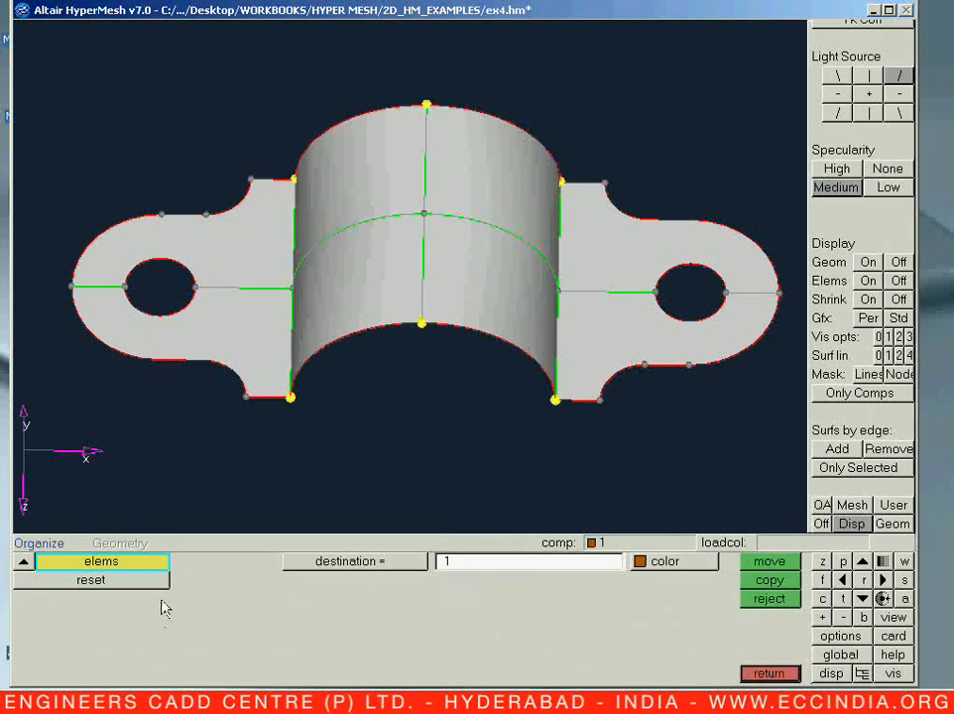
{"action": "left_click", "coordinate": [23, 562]}
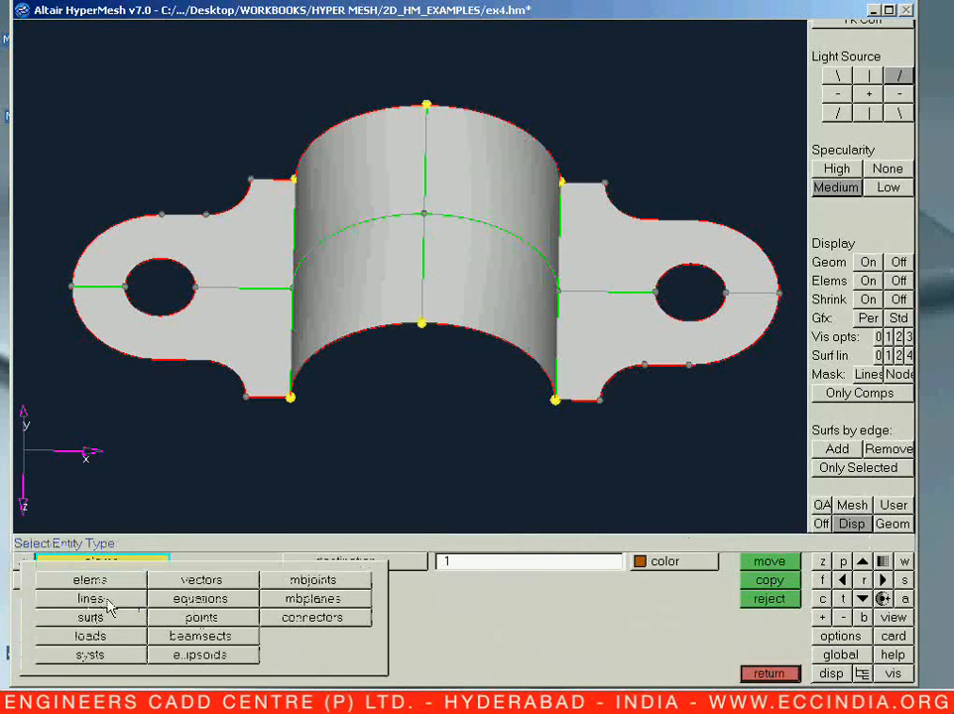
{"action": "left_click", "coordinate": [90, 616]}
{"action": "left_click", "coordinate": [549, 331]}
{"action": "left_click", "coordinate": [436, 263]}
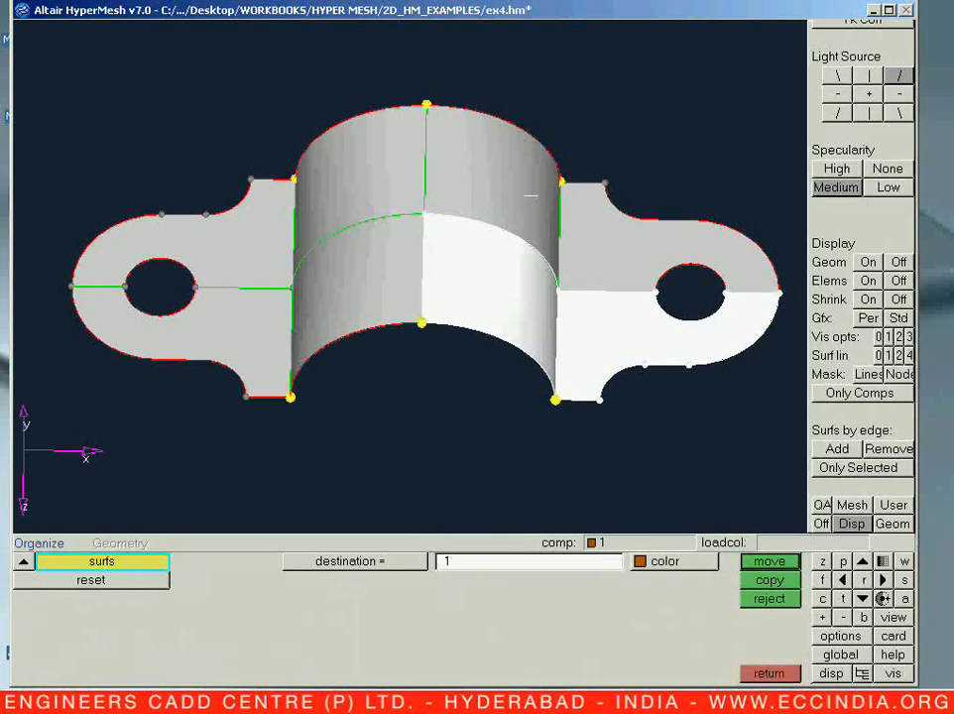
{"action": "left_click", "coordinate": [765, 581]}
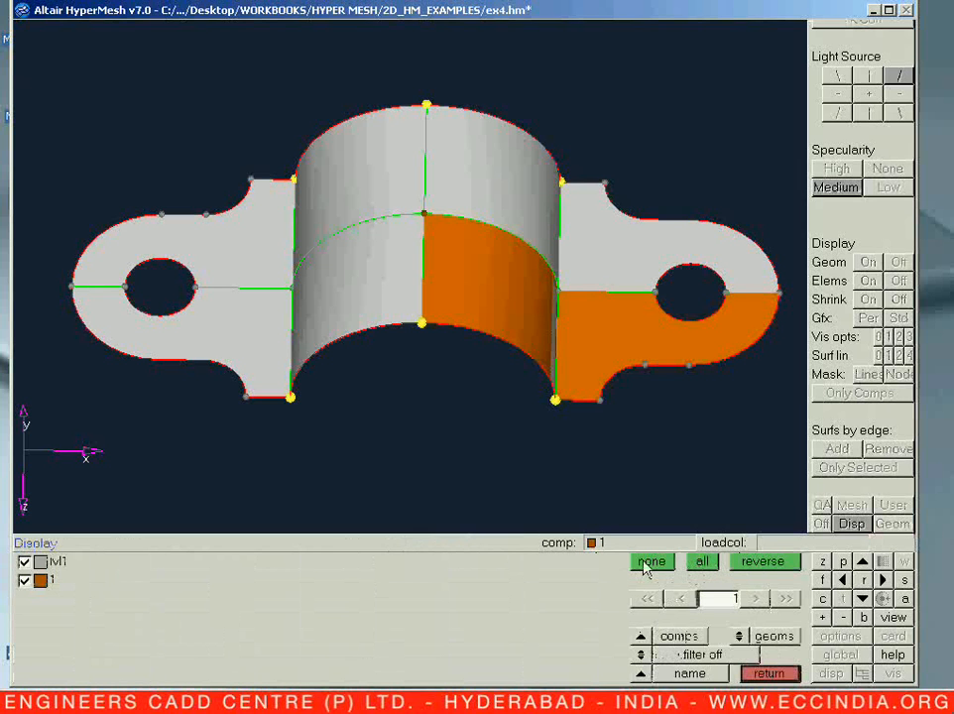
Show only component 1 and display its surfaces as wireframe.
{"action": "left_click", "coordinate": [650, 561]}
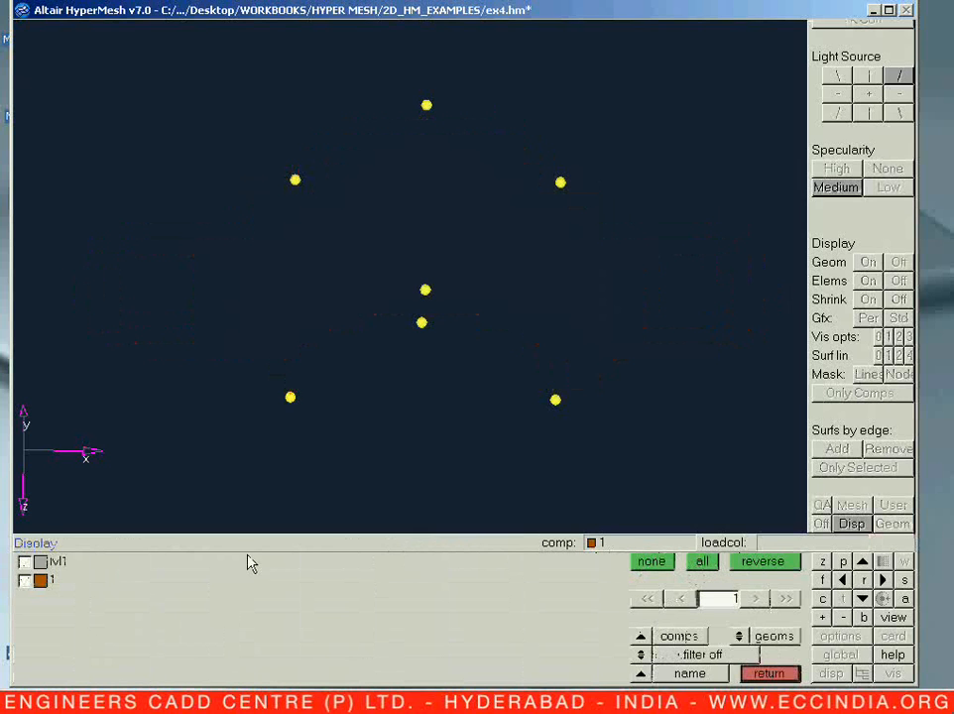
{"action": "left_click", "coordinate": [24, 581]}
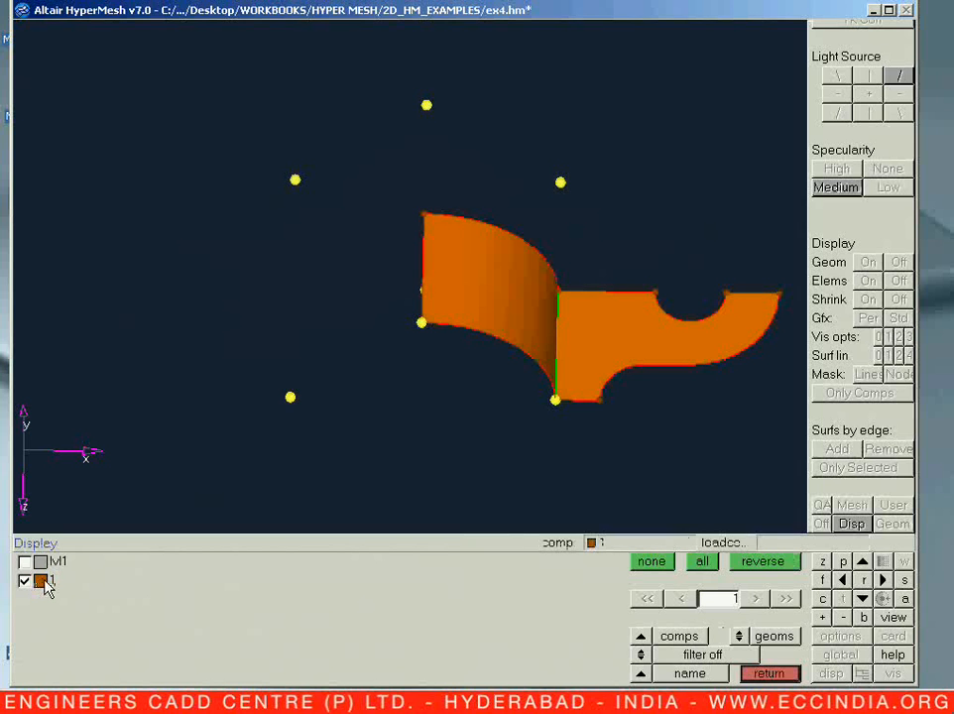
{"action": "key", "text": "Escape"}
{"action": "right_click_drag", "start_coordinate": [345, 308], "coordinate": [245, 351], "text": "ctrl"}
{"action": "left_click_drag", "start_coordinate": [245, 351], "coordinate": [475, 396], "text": "ctrl"}
{"action": "right_click_drag", "start_coordinate": [475, 395], "coordinate": [432, 422], "text": "ctrl"}
{"action": "scroll", "coordinate": [446, 335], "scroll_direction": "up", "scroll_amount": 2, "text": "ctrl"}
{"action": "left_click_drag", "start_coordinate": [431, 423], "coordinate": [467, 407], "text": "ctrl"}
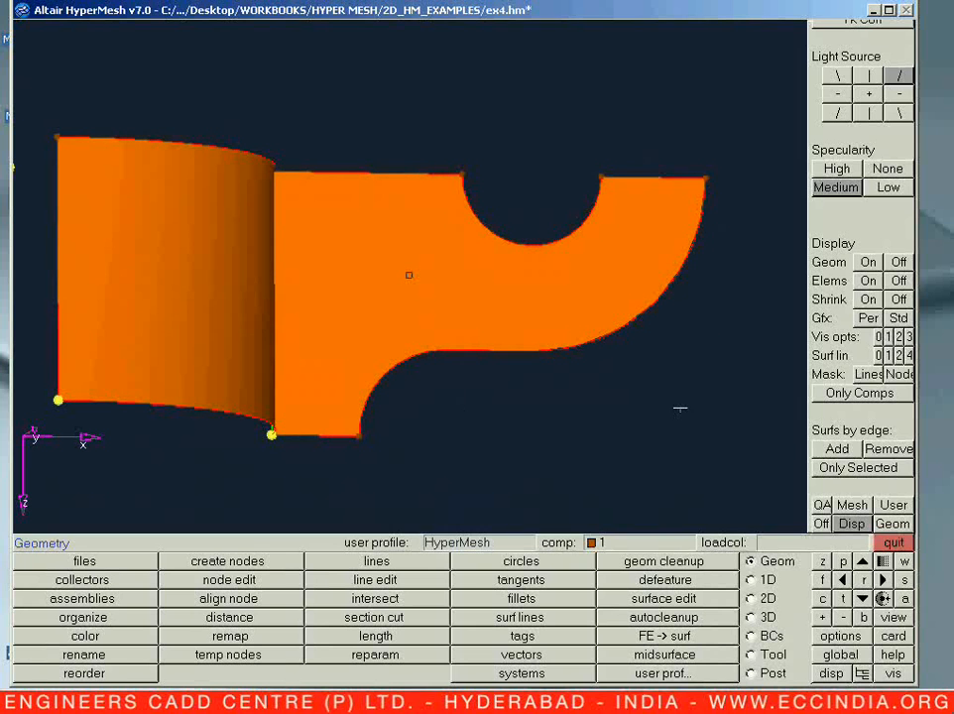
{"action": "left_click", "coordinate": [891, 337]}
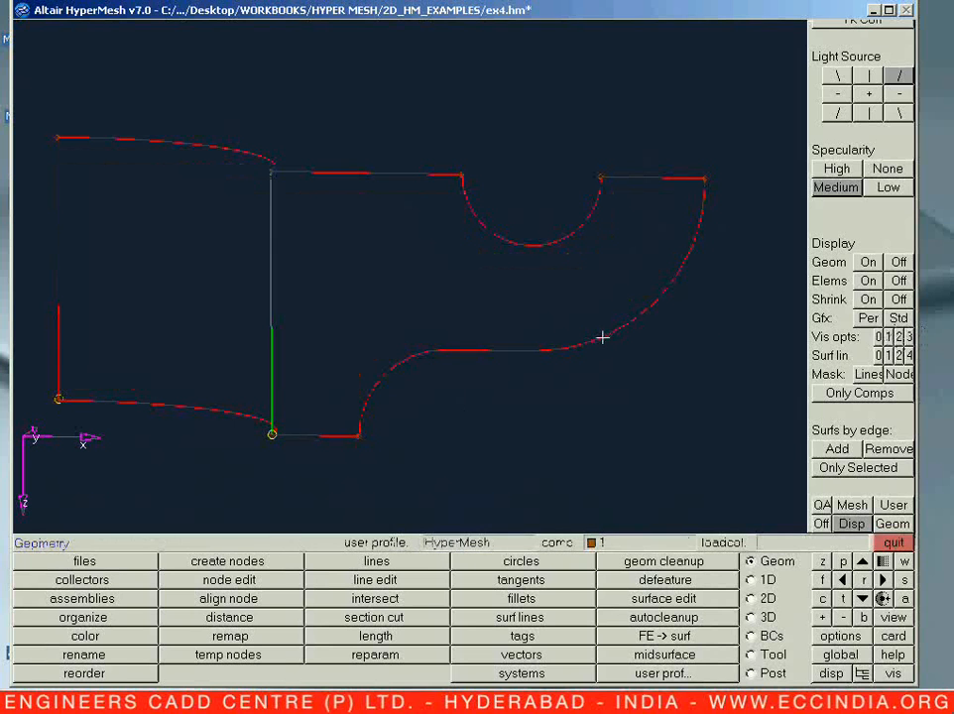
Create three nodes on line along the lug's half-hole arc.
{"action": "key", "text": "F8"}
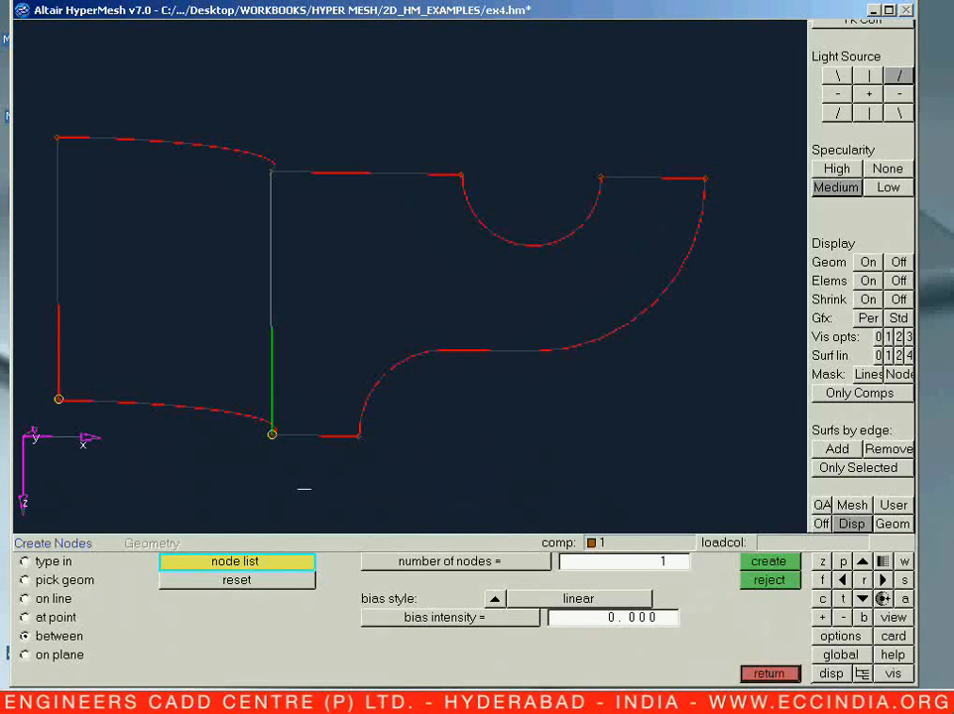
{"action": "left_click", "coordinate": [54, 598]}
{"action": "left_click", "coordinate": [545, 237]}
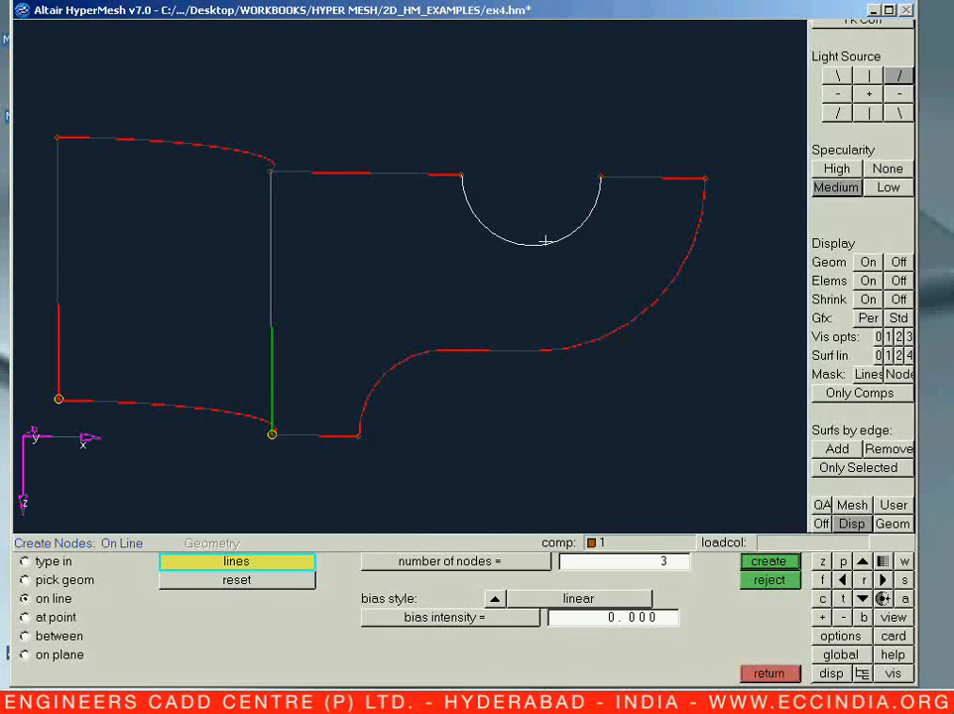
{"action": "middle_click", "coordinate": [549, 436]}
{"action": "key", "text": "Escape"}
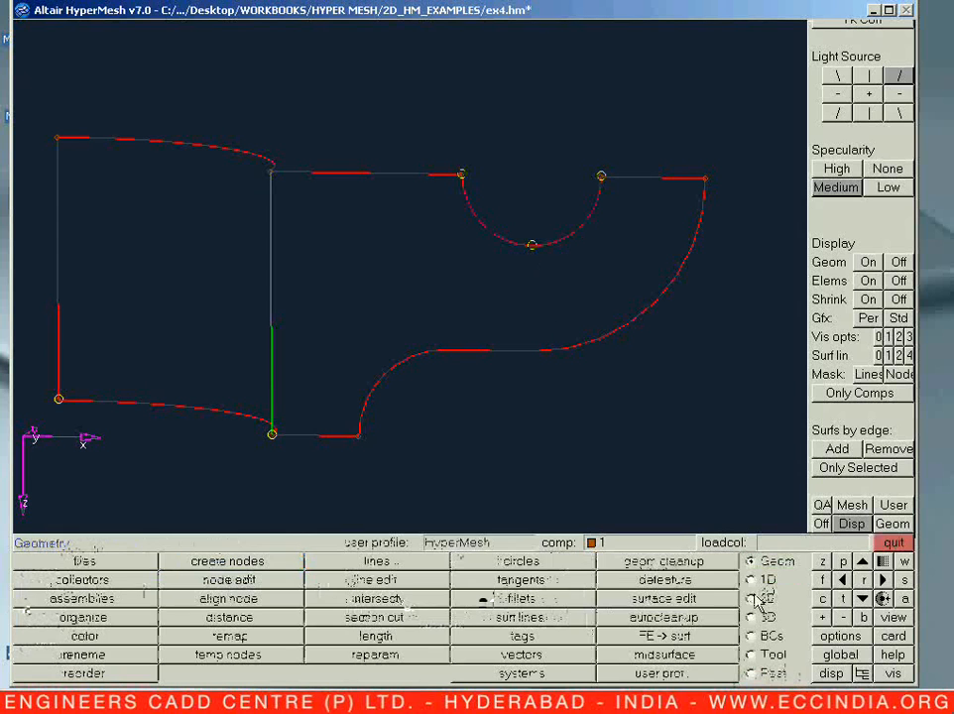
Split the lug surface from the half-hole arc's middle node to the straight outer edge opposite.
{"action": "key", "text": "F11"}
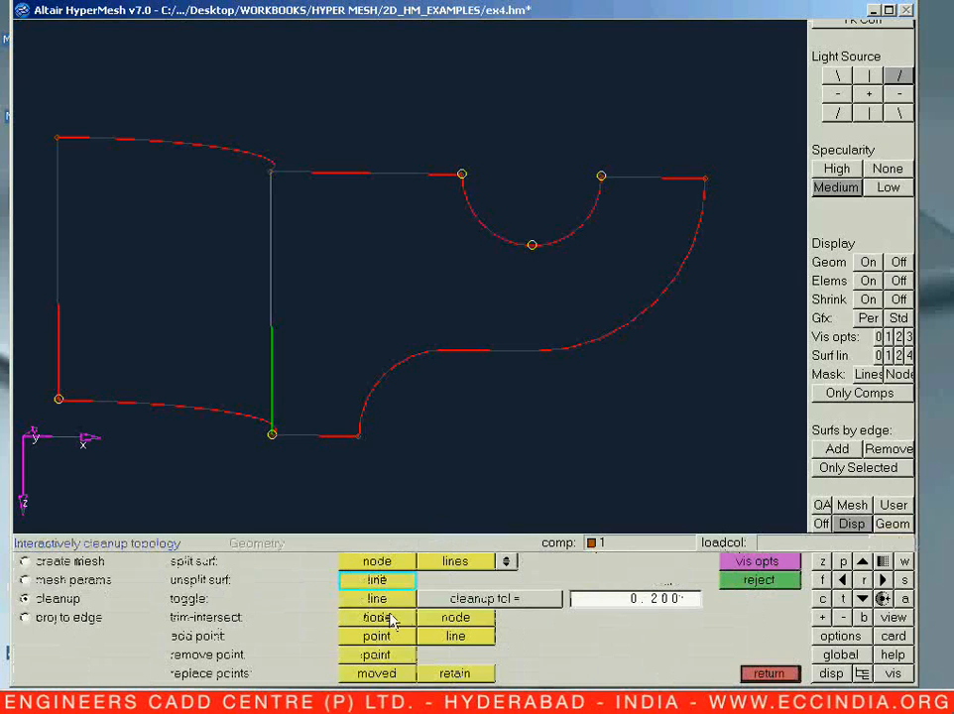
{"action": "left_click", "coordinate": [391, 563]}
{"action": "left_click", "coordinate": [532, 246]}
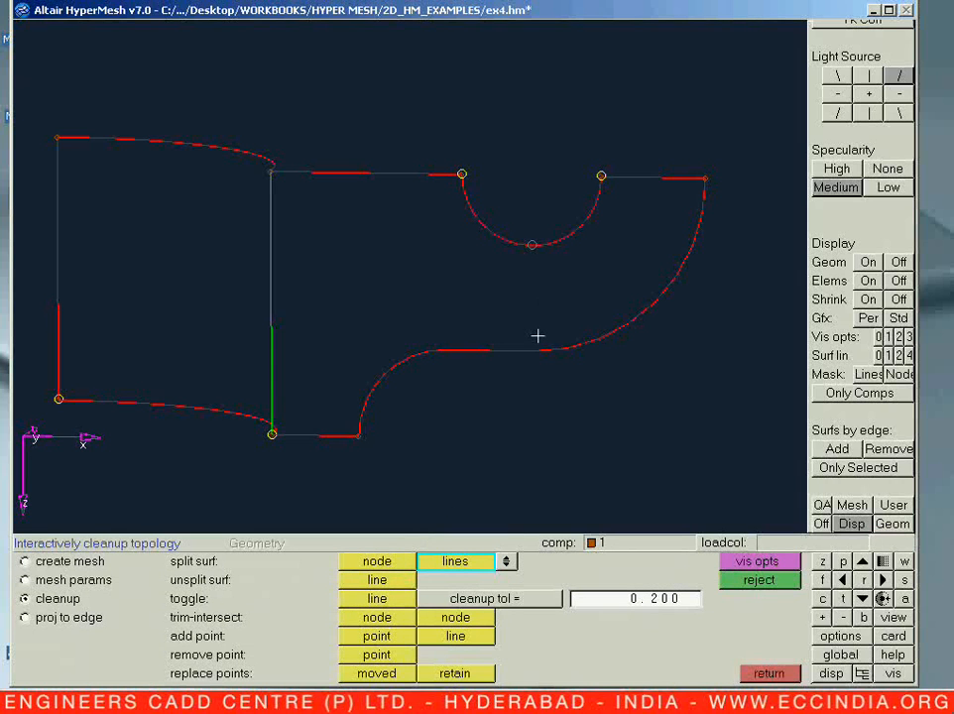
{"action": "left_click", "coordinate": [536, 351]}
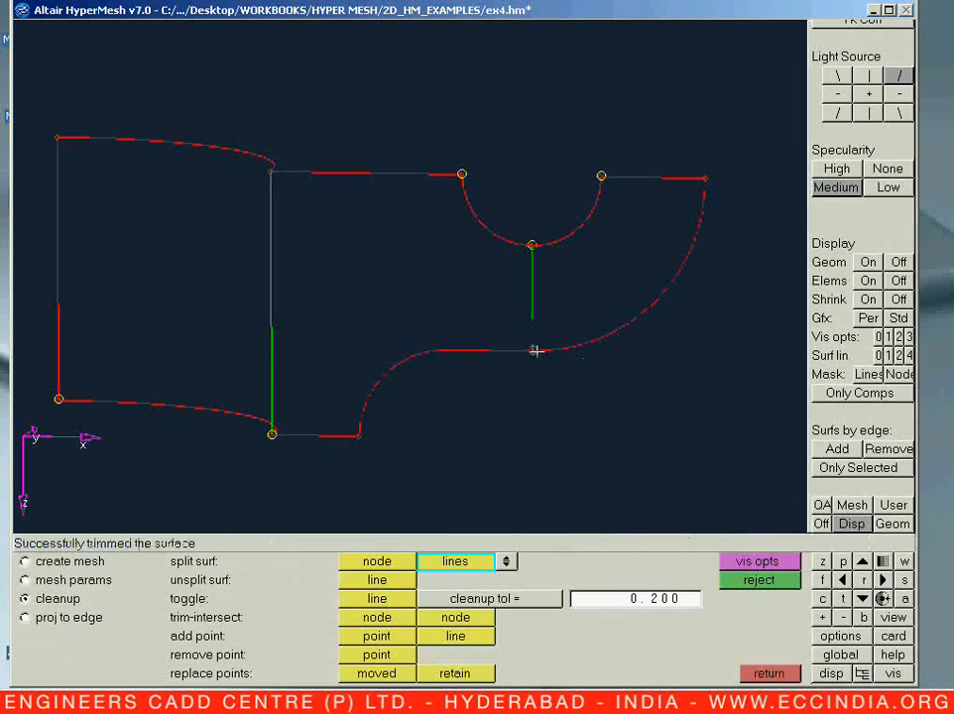
Create three nodes along the outer edge running into the fillet and split the lug surface from the middle one to the straight symmetry edge.
{"action": "left_click_drag", "start_coordinate": [438, 372], "coordinate": [322, 268], "text": "ctrl"}
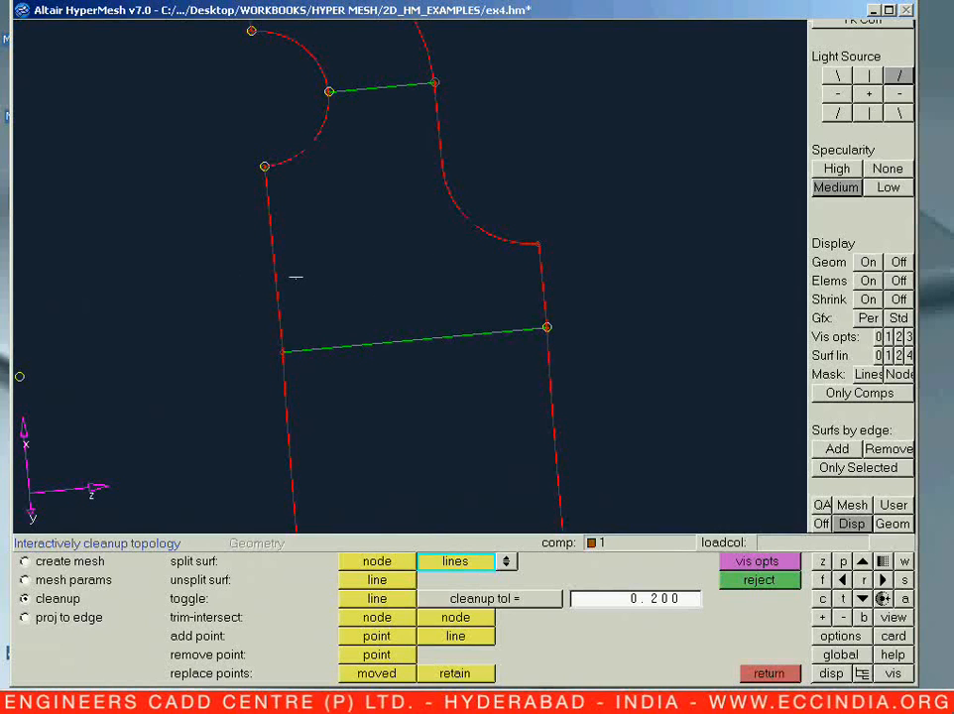
{"action": "key", "text": "F8"}
{"action": "left_click", "coordinate": [453, 188]}
{"action": "middle_click", "coordinate": [436, 234]}
{"action": "left_click", "coordinate": [275, 273]}
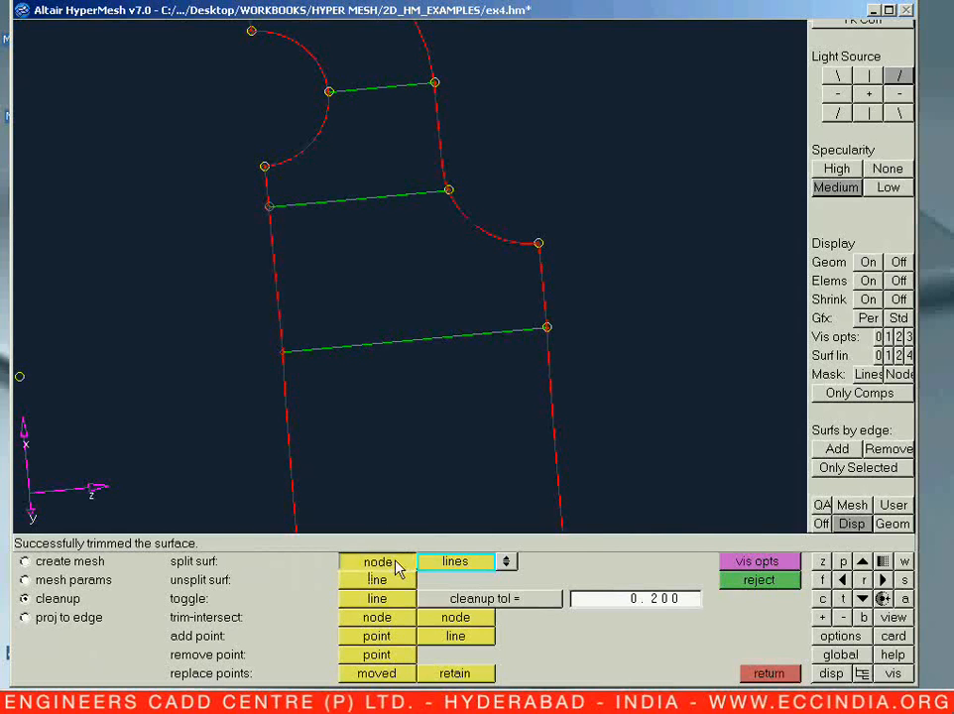
Try to split the lug surface from the fillet node to the edge shared with the arch, and reject the split.
{"action": "left_click", "coordinate": [448, 189]}
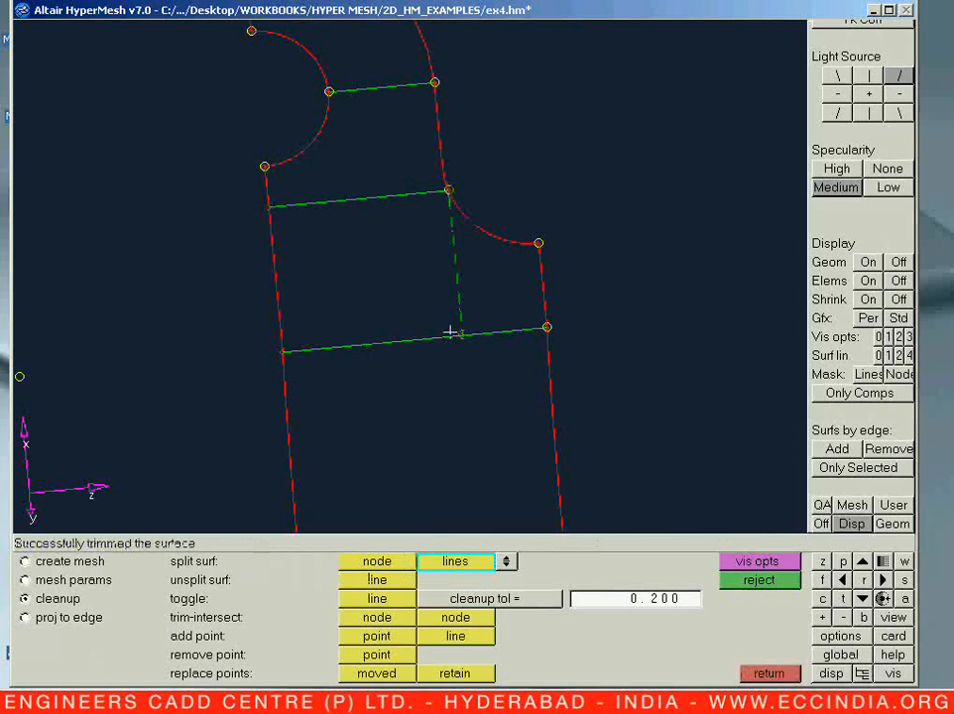
{"action": "left_click", "coordinate": [453, 333]}
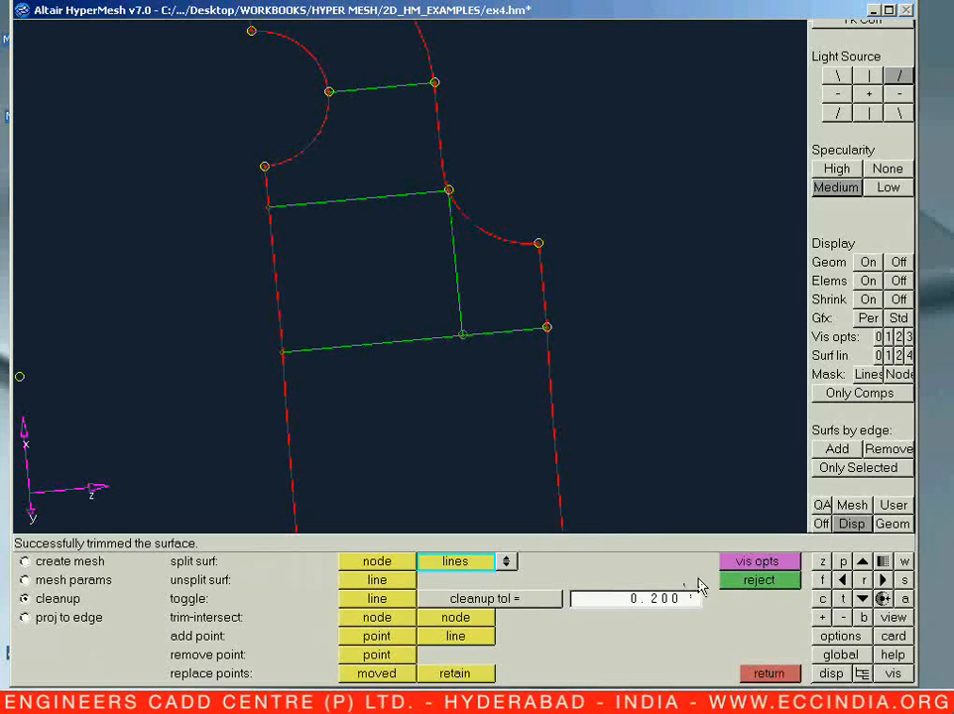
{"action": "left_click", "coordinate": [739, 581]}
{"action": "key", "text": "Escape"}
Measure the distance between the outer end of the arch-lug shared edge and the adjacent lug corner.
{"action": "right_click_drag", "start_coordinate": [495, 300], "coordinate": [538, 439], "text": "ctrl"}
{"action": "mouse_move", "coordinate": [538, 440]}
{"action": "left_mouse_down", "text": "ctrl"}
{"action": "mouse_move", "coordinate": [330, 455]}
{"action": "mouse_move", "coordinate": [473, 334]}
{"action": "mouse_move", "coordinate": [401, 360]}
{"action": "mouse_move", "coordinate": [366, 356]}
{"action": "mouse_move", "coordinate": [399, 376]}
{"action": "mouse_move", "coordinate": [451, 375]}
{"action": "mouse_move", "coordinate": [405, 399]}
{"action": "mouse_move", "coordinate": [515, 446]}
{"action": "mouse_move", "coordinate": [533, 293]}
{"action": "left_mouse_up", "text": "ctrl"}
{"action": "right_click_drag", "start_coordinate": [481, 263], "coordinate": [491, 372], "text": "ctrl"}
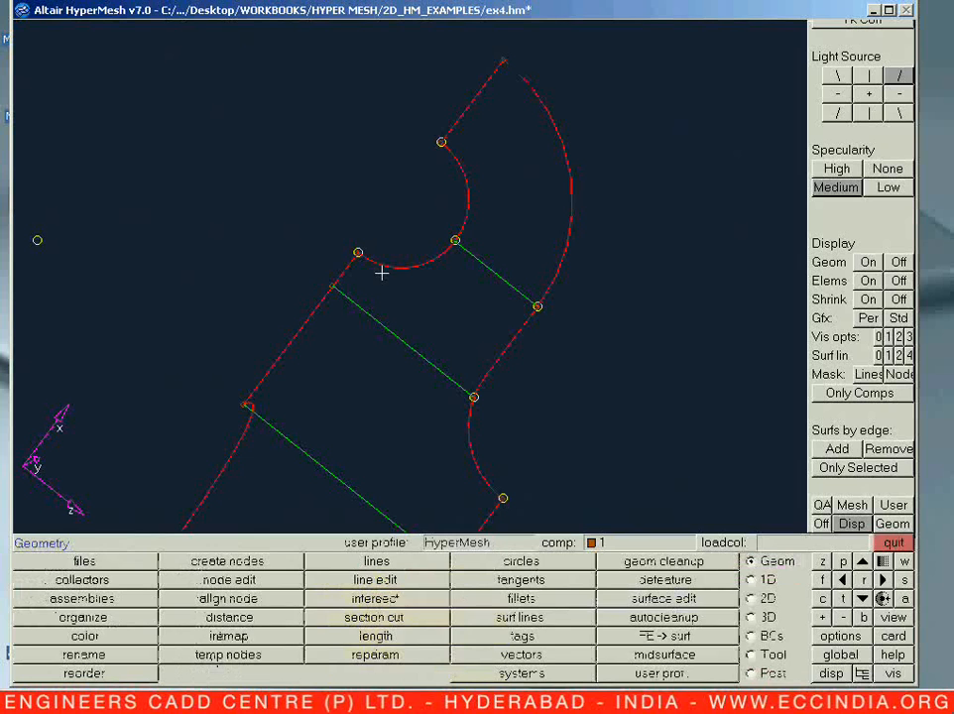
{"action": "key", "text": "F4"}
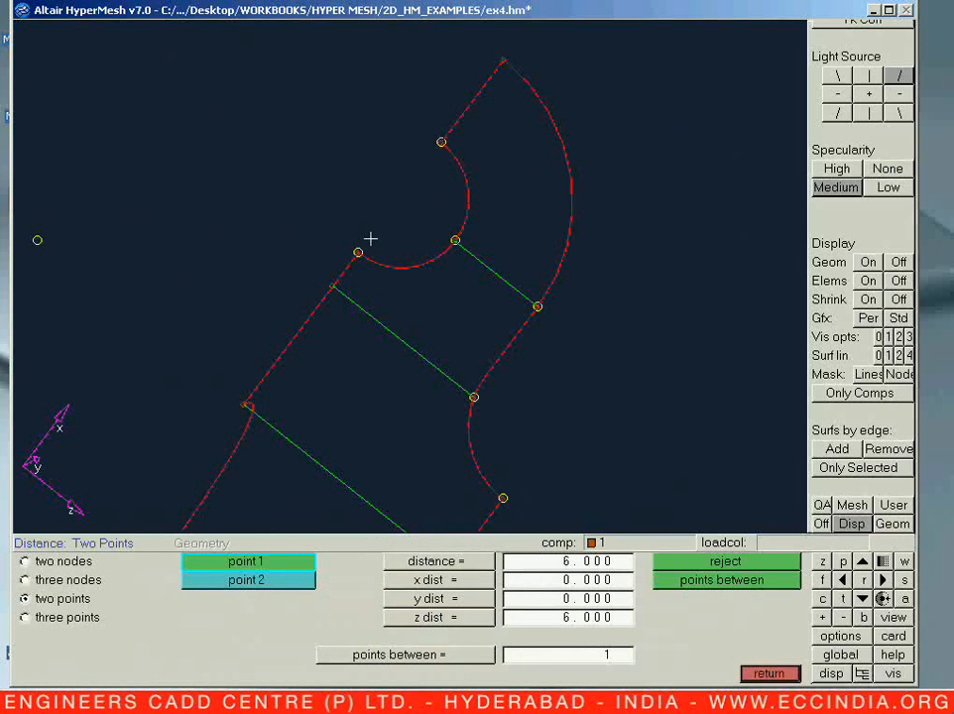
{"action": "right_click_drag", "start_coordinate": [487, 412], "coordinate": [490, 346], "text": "ctrl"}
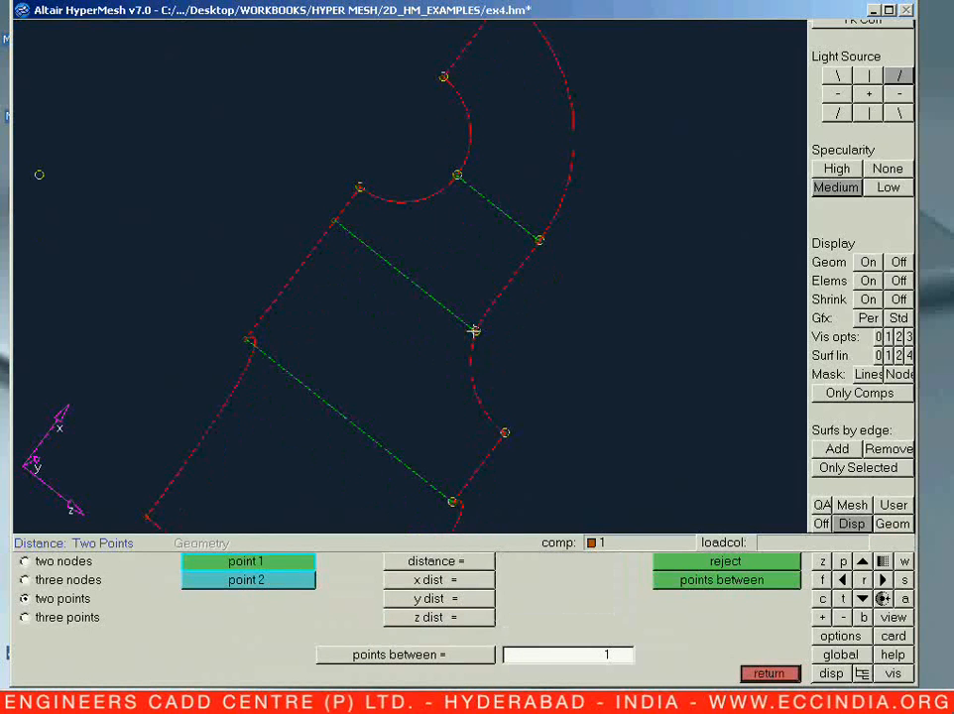
{"action": "left_click", "coordinate": [452, 495]}
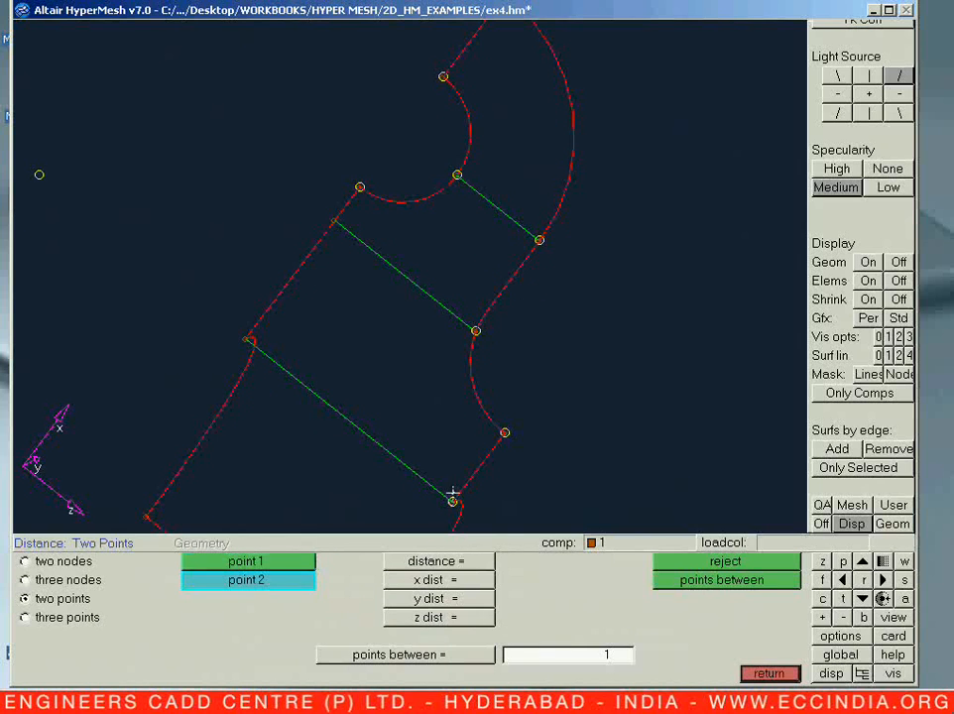
{"action": "left_click", "coordinate": [503, 432]}
{"action": "left_click", "coordinate": [562, 562]}
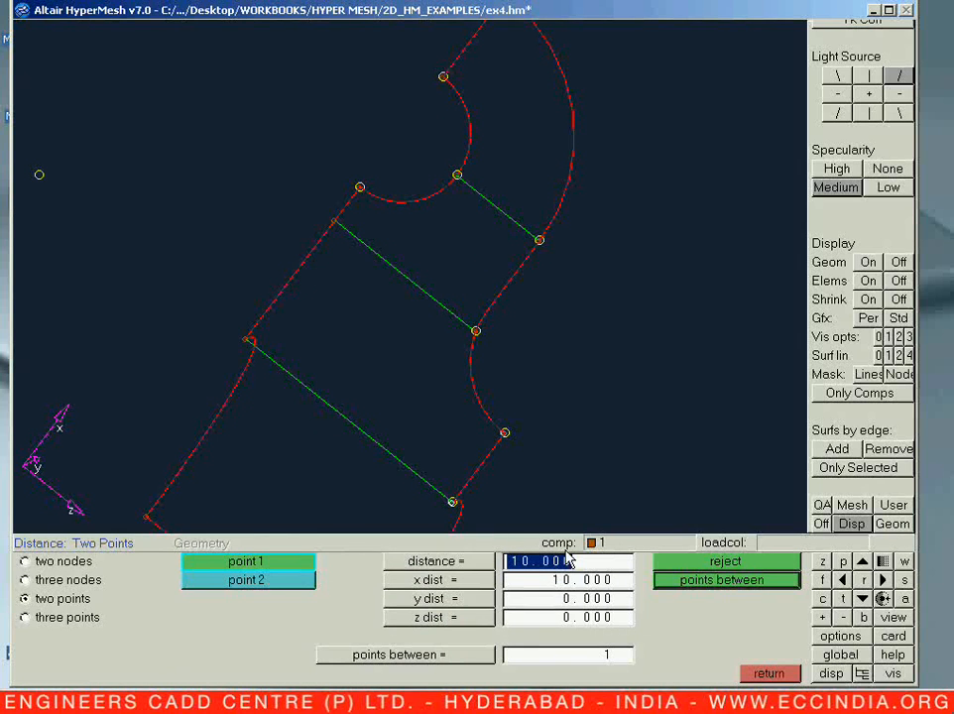
{"action": "key", "text": "Escape"}
Set the global element size to 2.5.
{"action": "key", "text": "g"}
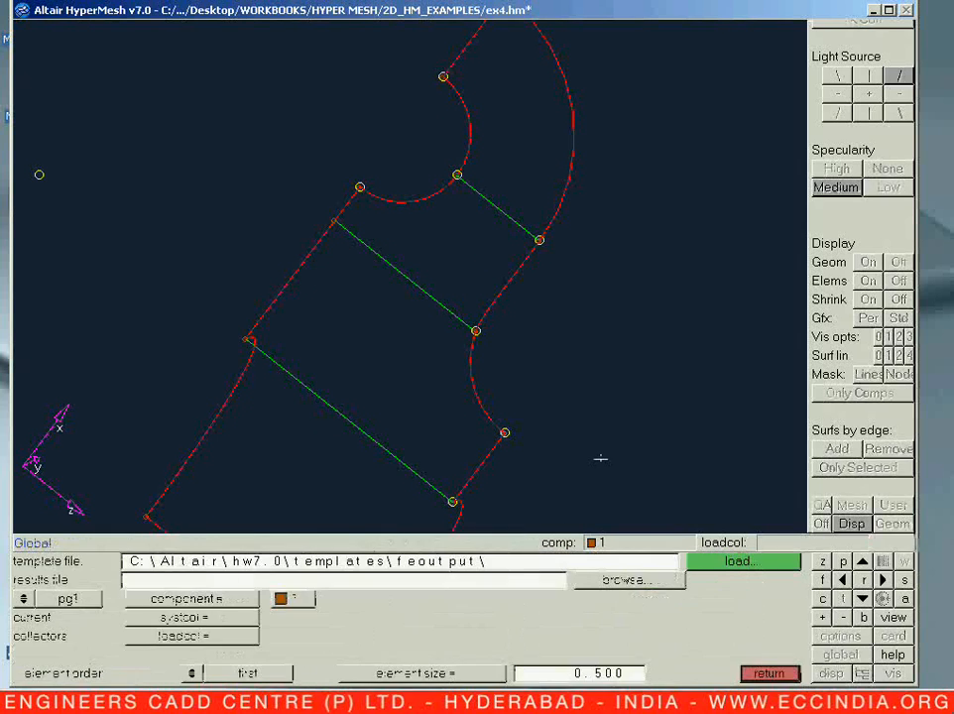
{"action": "left_click", "coordinate": [571, 670]}
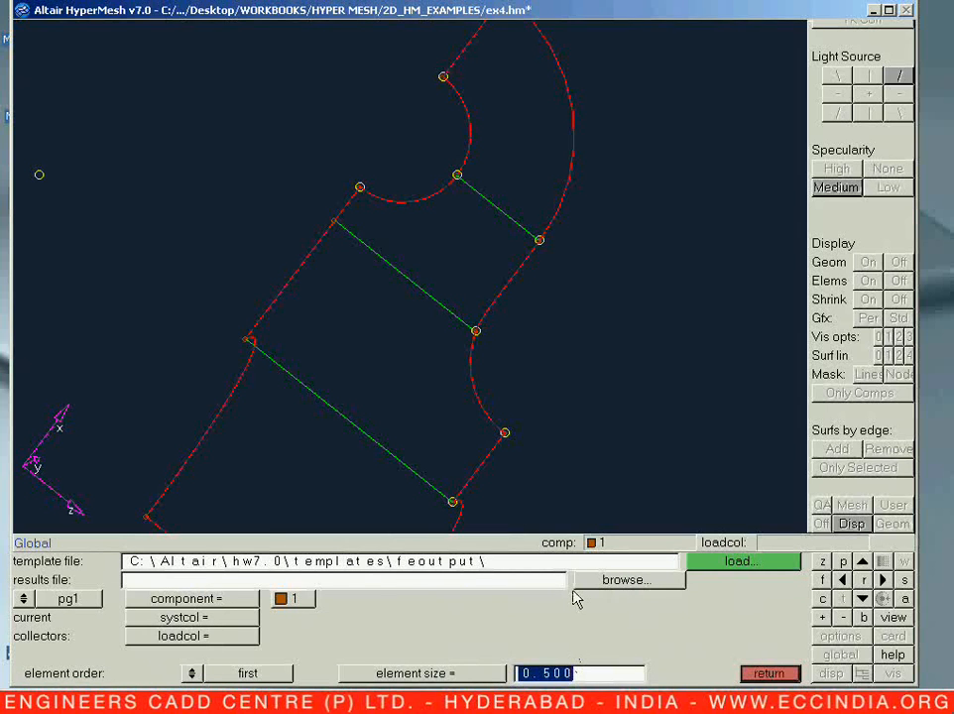
{"action": "type", "text": "2.5"}
{"action": "key", "text": "Return"}
{"action": "key", "text": "Escape"}
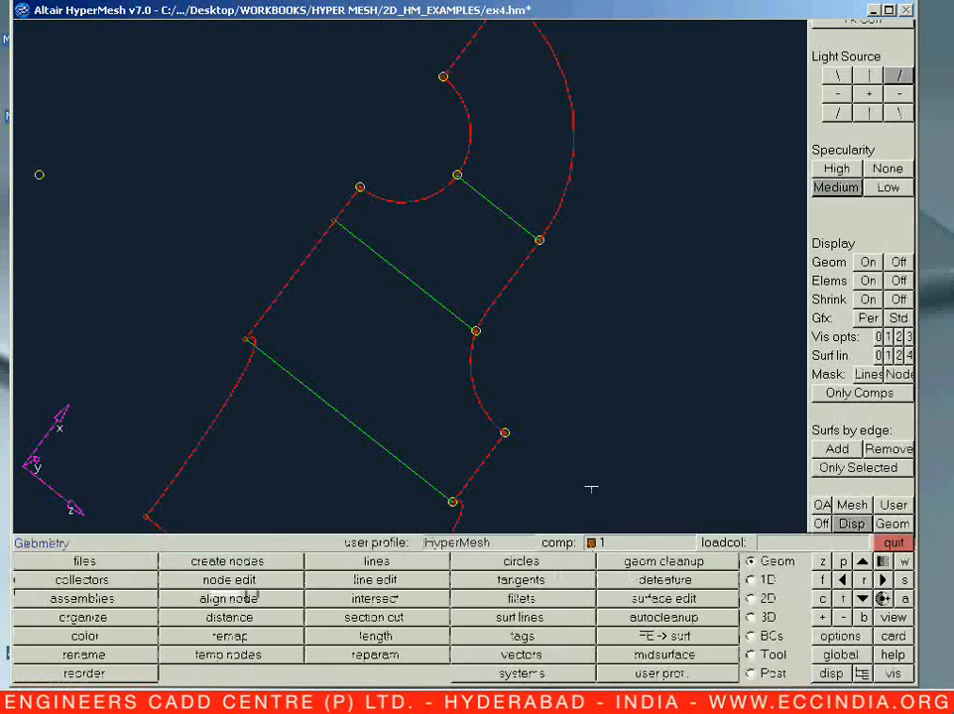
Mesh the lug patch between the two split lines with quads at size 2.5 and set its outer edge's density to 6.
{"action": "key", "text": "F12"}
{"action": "left_click", "coordinate": [83, 567]}
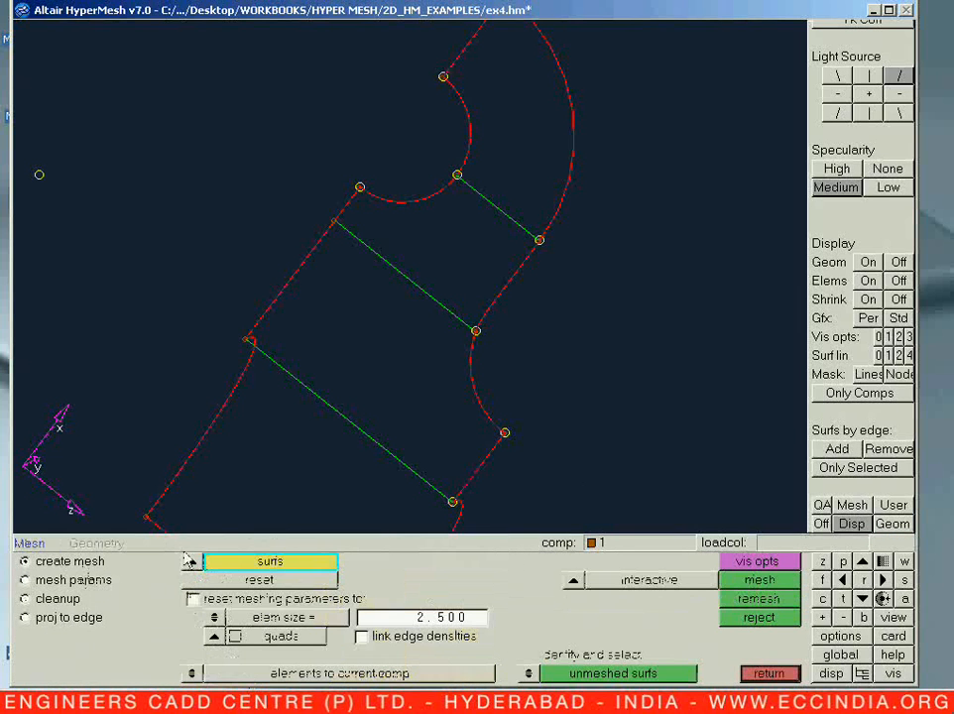
{"action": "left_click", "coordinate": [483, 230]}
{"action": "middle_click", "coordinate": [486, 234]}
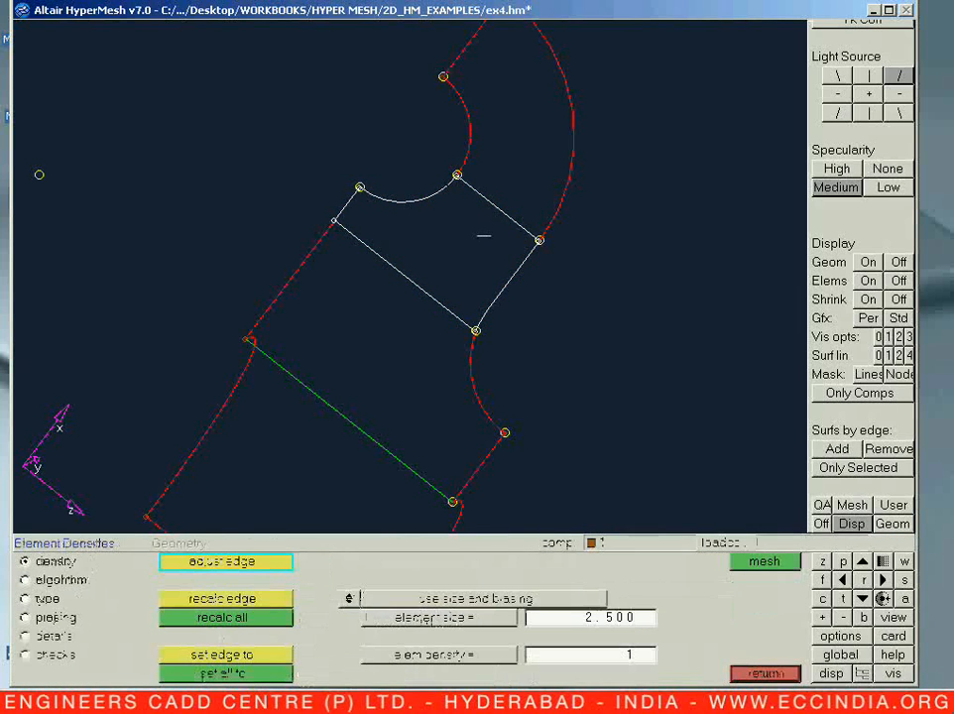
{"action": "right_click_drag", "start_coordinate": [451, 346], "coordinate": [449, 367], "text": "ctrl"}
{"action": "left_click_drag", "start_coordinate": [386, 432], "coordinate": [409, 346], "text": "ctrl"}
{"action": "scroll", "coordinate": [408, 347], "scroll_direction": "up", "scroll_amount": 3, "text": "ctrl"}
{"action": "mouse_move", "coordinate": [337, 174]}
{"action": "right_mouse_down", "text": "ctrl"}
{"action": "mouse_move", "coordinate": [397, 402]}
{"action": "mouse_move", "coordinate": [366, 440]}
{"action": "right_mouse_up", "text": "ctrl"}
{"action": "mouse_move", "coordinate": [365, 441]}
{"action": "left_mouse_down", "text": "ctrl"}
{"action": "mouse_move", "coordinate": [335, 424]}
{"action": "mouse_move", "coordinate": [471, 429]}
{"action": "left_mouse_up", "text": "ctrl"}
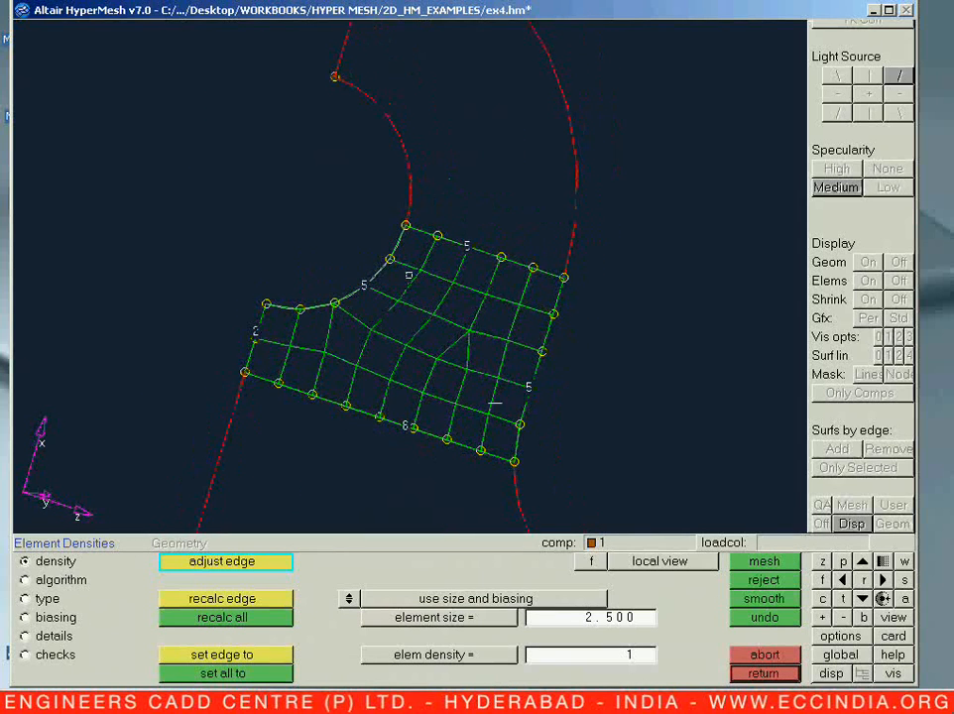
{"action": "left_click", "coordinate": [526, 388]}
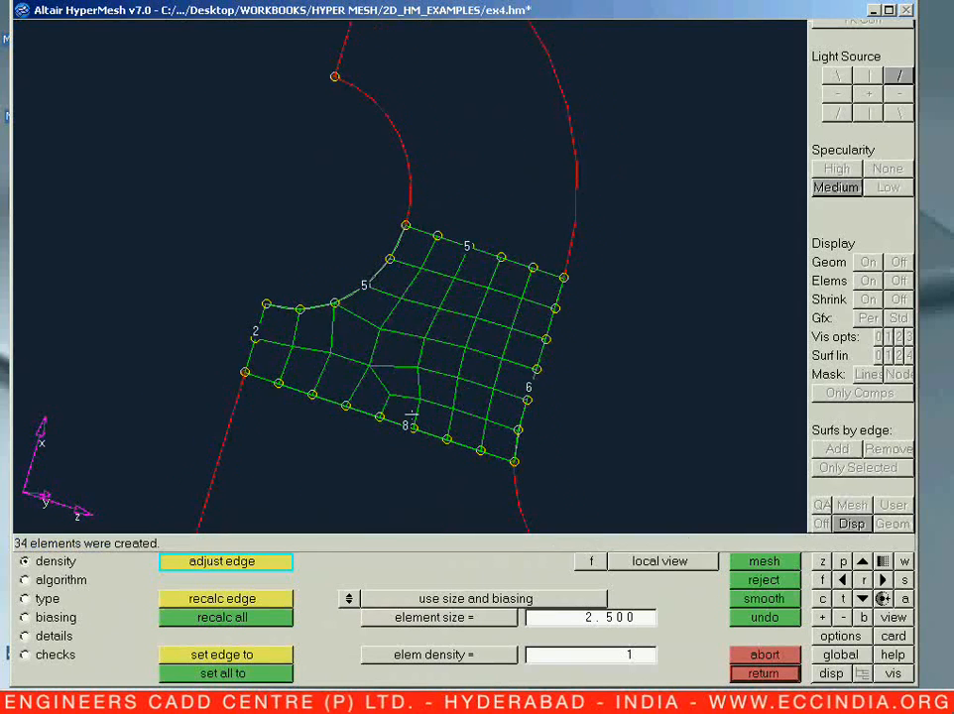
Reject the patch's mesh and mesh the same surface again interactively.
{"action": "key", "text": "Escape"}
{"action": "left_click", "coordinate": [742, 618]}
{"action": "left_click", "coordinate": [492, 398]}
{"action": "middle_click", "coordinate": [492, 400]}
{"action": "left_click_drag", "start_coordinate": [447, 436], "coordinate": [426, 451], "text": "ctrl"}
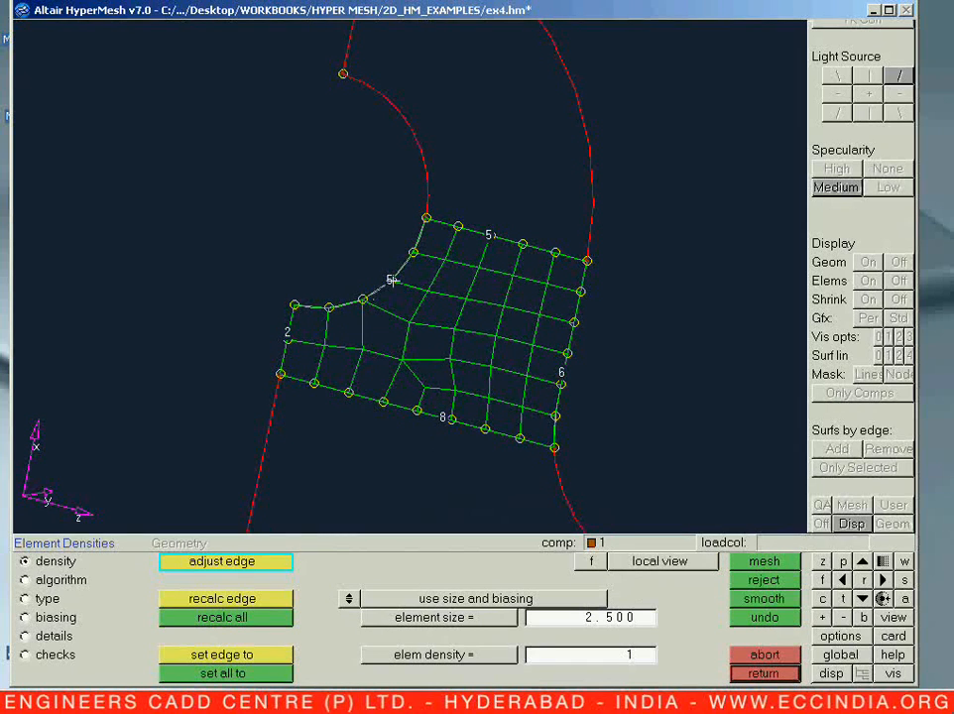
Set the patch's edge densities to 4 on the hole arc and 7 on both split lines.
{"action": "left_click", "coordinate": [389, 280]}
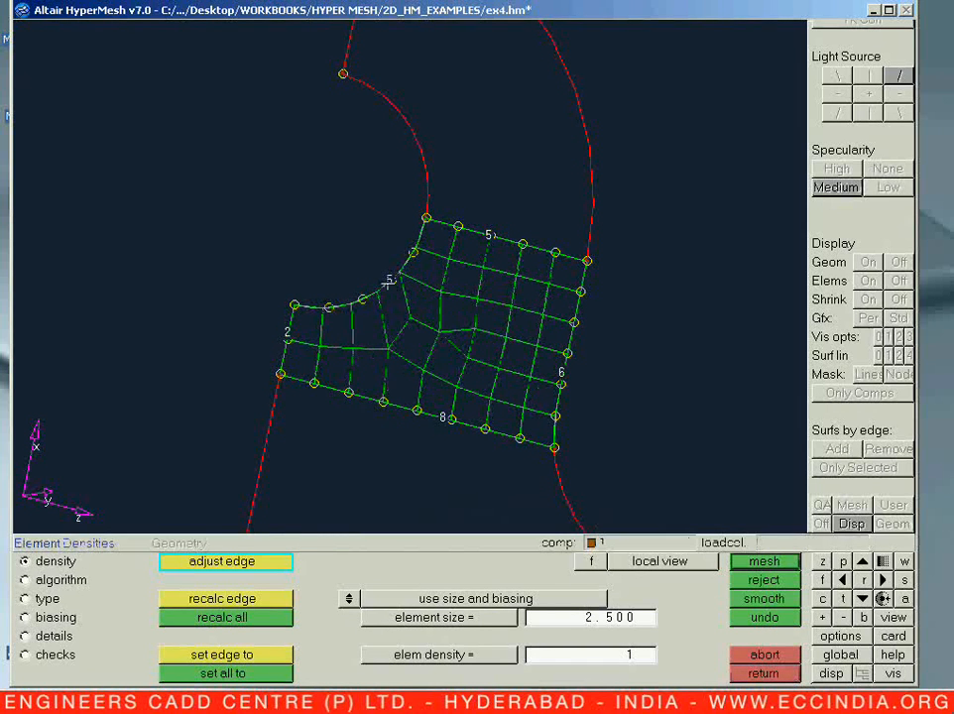
{"action": "right_click", "coordinate": [388, 280]}
{"action": "left_click_drag", "start_coordinate": [393, 351], "coordinate": [527, 376], "text": "ctrl"}
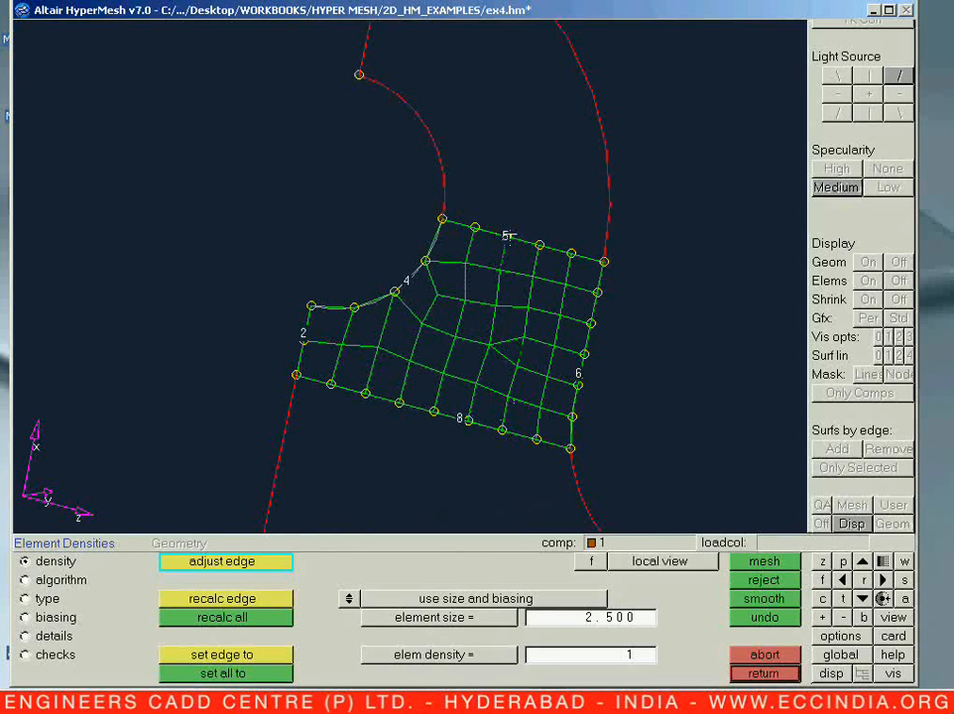
{"action": "left_click", "coordinate": [505, 235]}
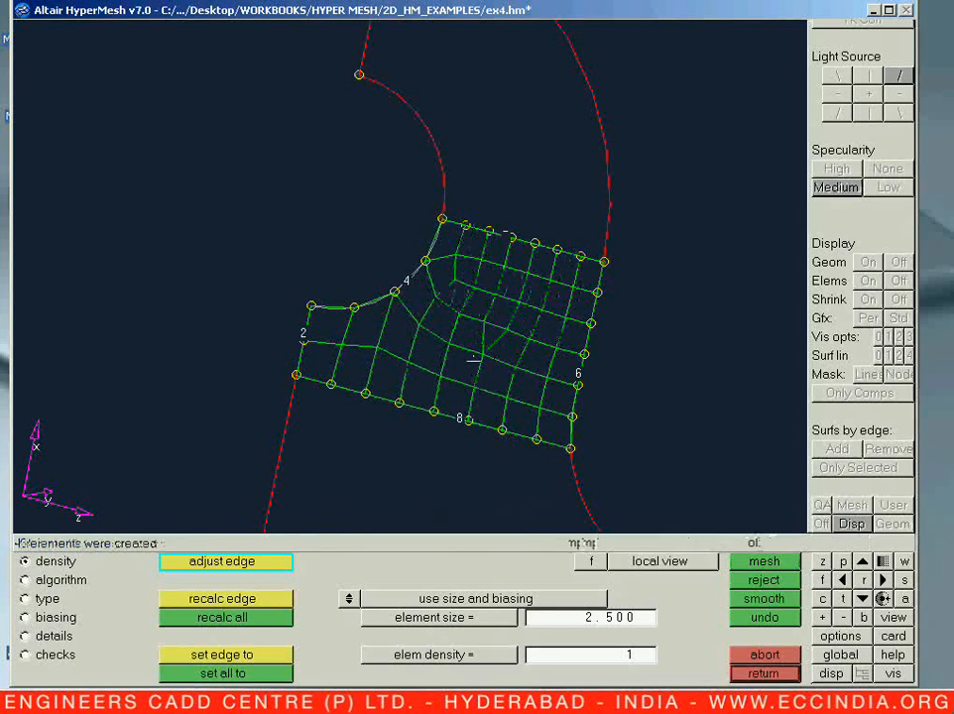
{"action": "right_click", "coordinate": [456, 418]}
{"action": "left_click_drag", "start_coordinate": [456, 417], "coordinate": [159, 557], "text": "ctrl"}
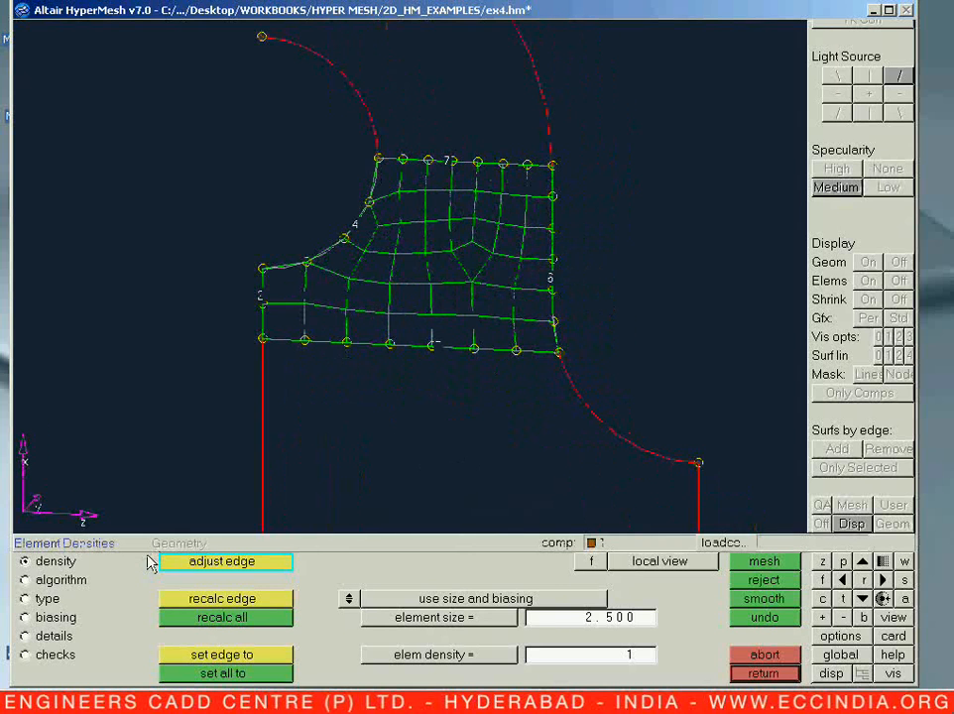
Try remeshing the patch with the map as rectangle algorithm, and abort the meshing session.
{"action": "left_click", "coordinate": [80, 583]}
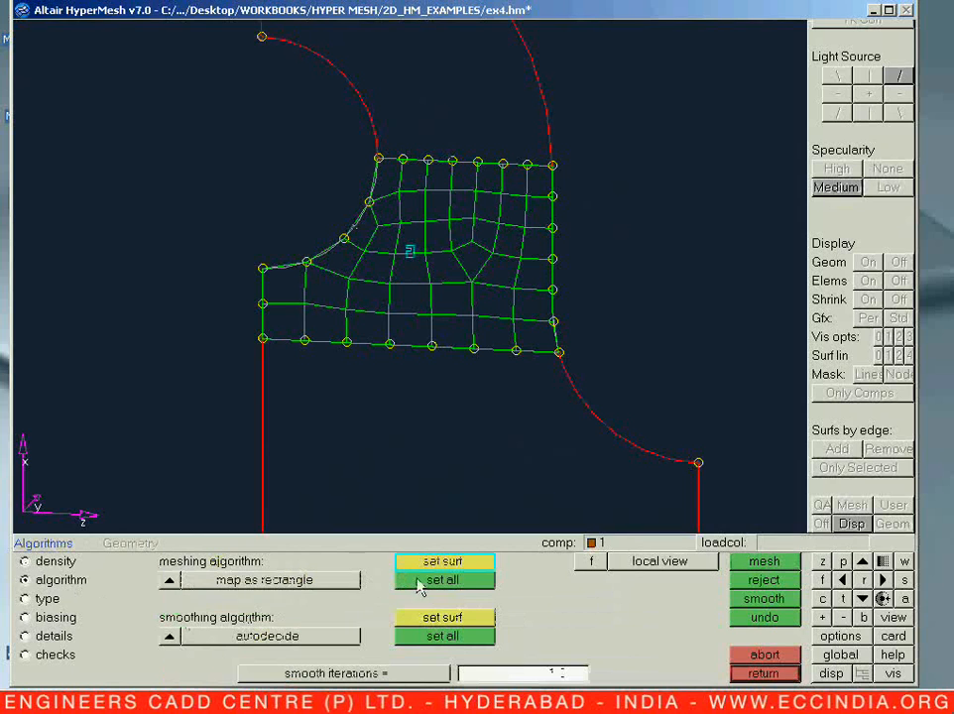
{"action": "left_click", "coordinate": [763, 561]}
{"action": "left_click_drag", "start_coordinate": [515, 517], "coordinate": [392, 260], "text": "ctrl"}
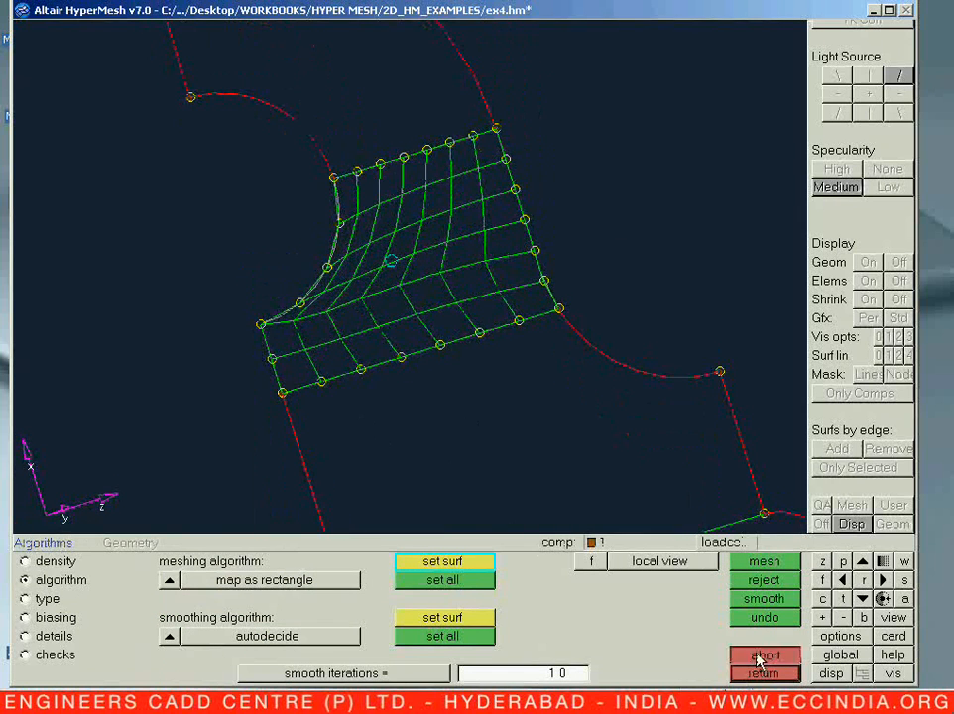
{"action": "left_click", "coordinate": [763, 656]}
{"action": "left_click", "coordinate": [762, 673]}
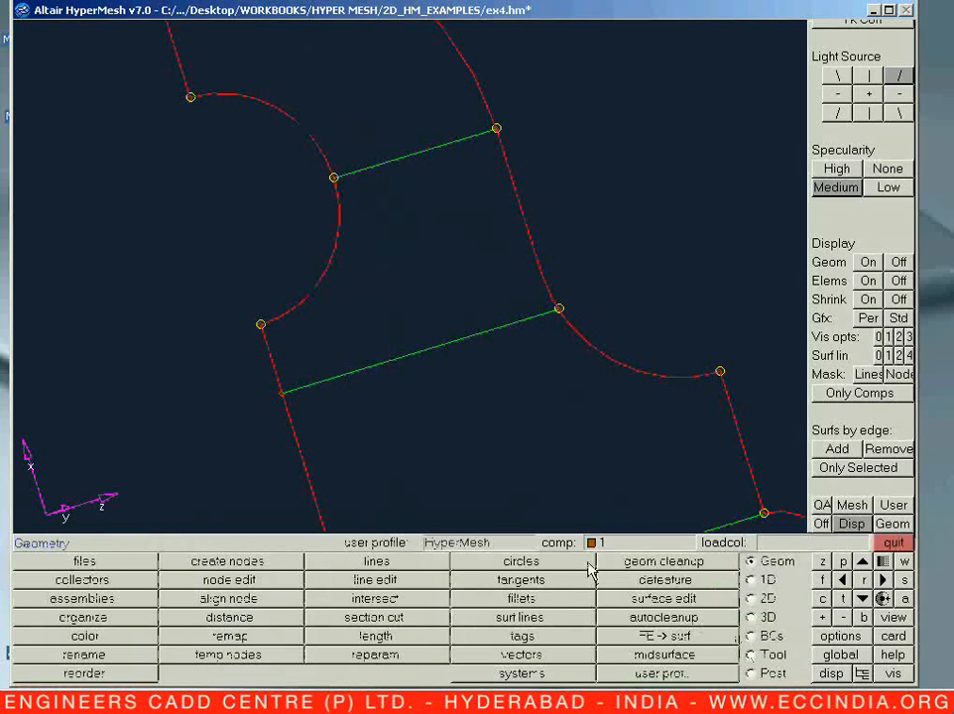
Create three nodes along the hole arc between the first split line and the straight symmetry edge.
{"action": "key", "text": "F8"}
{"action": "left_click", "coordinate": [310, 285]}
{"action": "middle_click", "coordinate": [358, 375]}
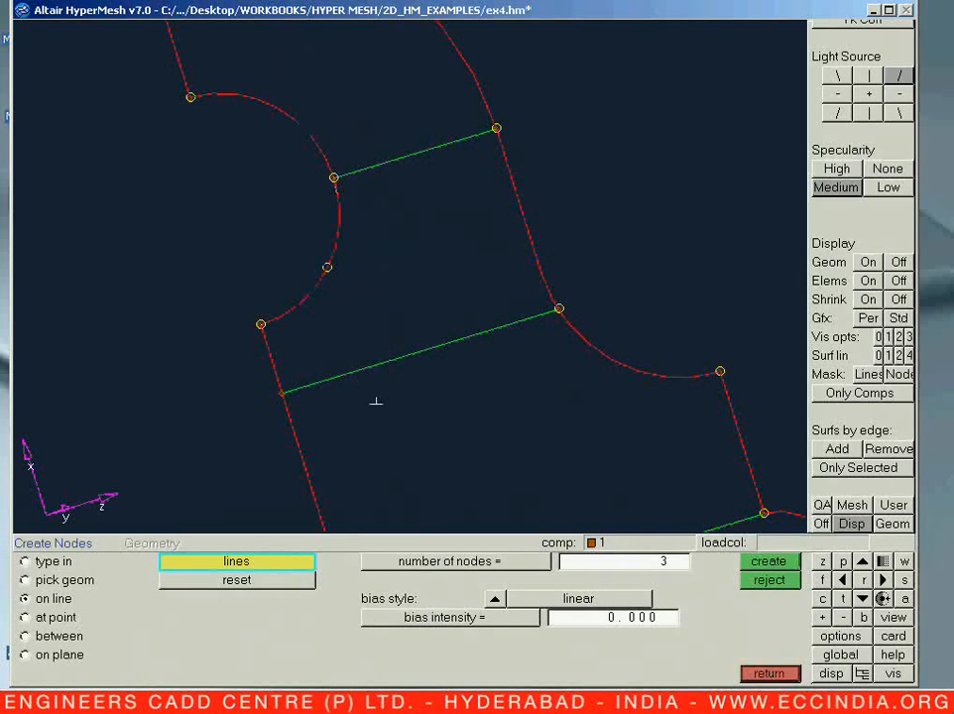
Split the surface from the middle node on the hole arc to the opposite outer edge.
{"action": "key", "text": "Escape"}
{"action": "key", "text": "F12"}
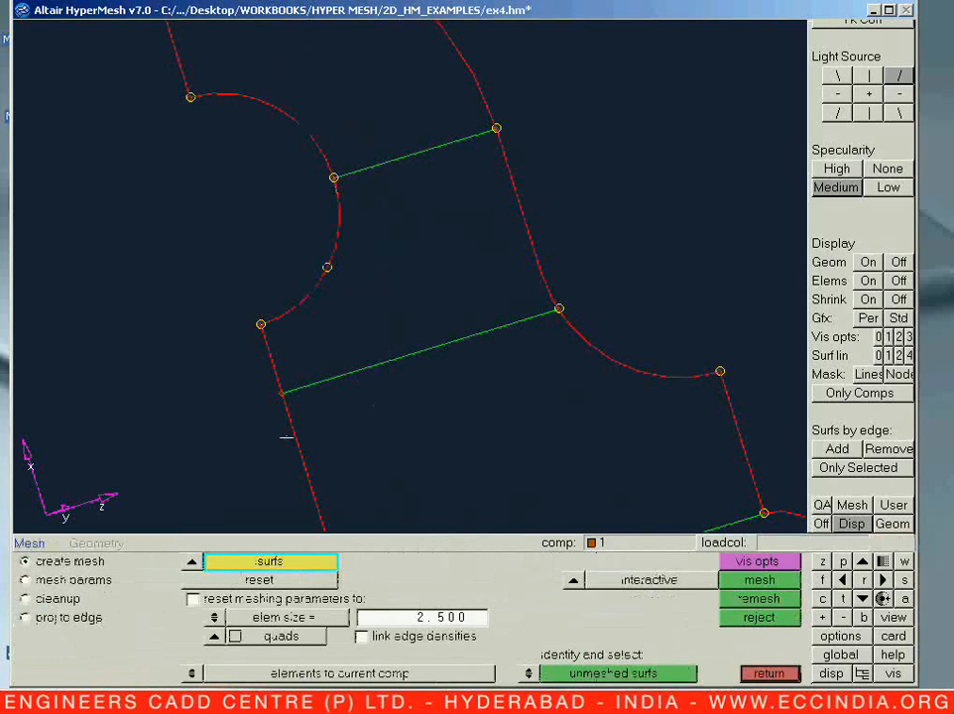
{"action": "left_click", "coordinate": [67, 600]}
{"action": "left_click", "coordinate": [327, 269]}
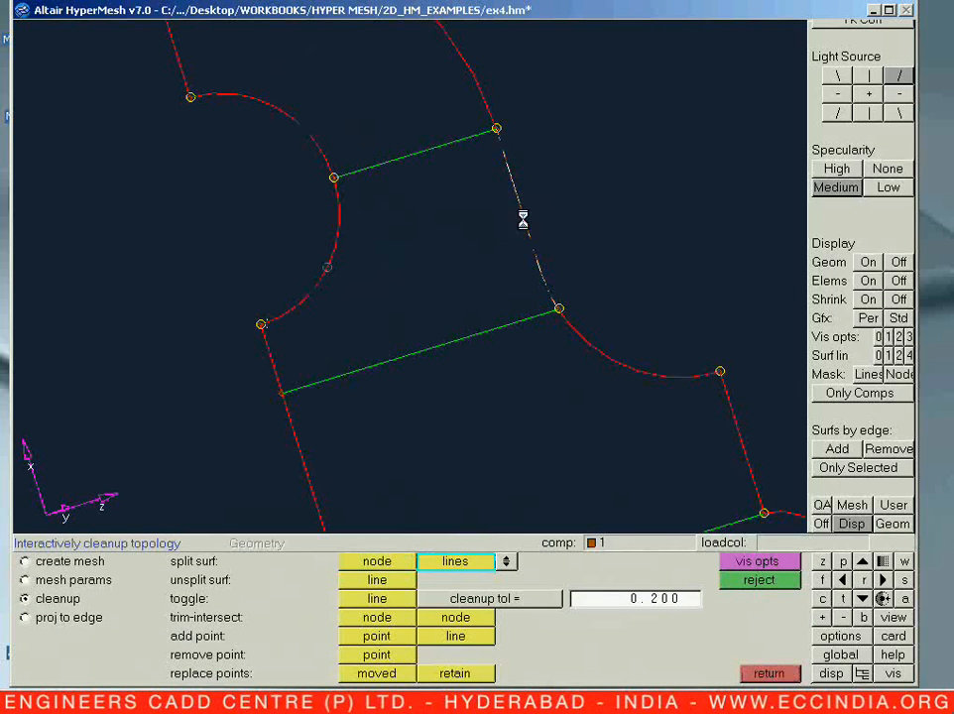
{"action": "left_click_drag", "start_coordinate": [475, 343], "coordinate": [438, 408], "text": "ctrl"}
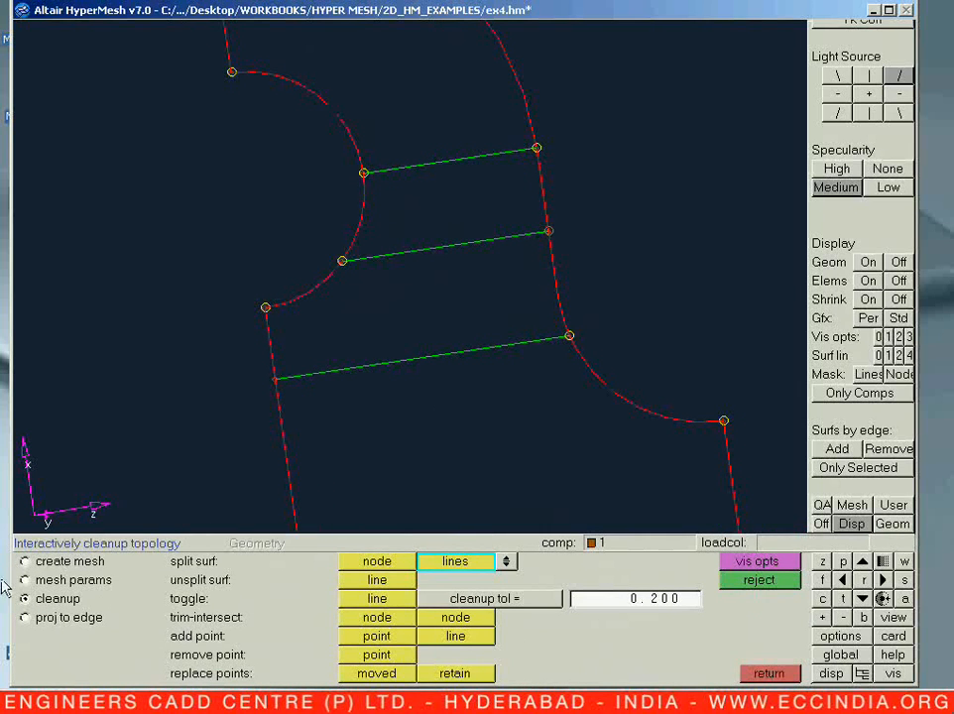
Mesh the patch below the new split line interactively, with densities of 9 on its lower split line and 2 on its outer edge.
{"action": "left_click", "coordinate": [50, 562]}
{"action": "left_click", "coordinate": [378, 353]}
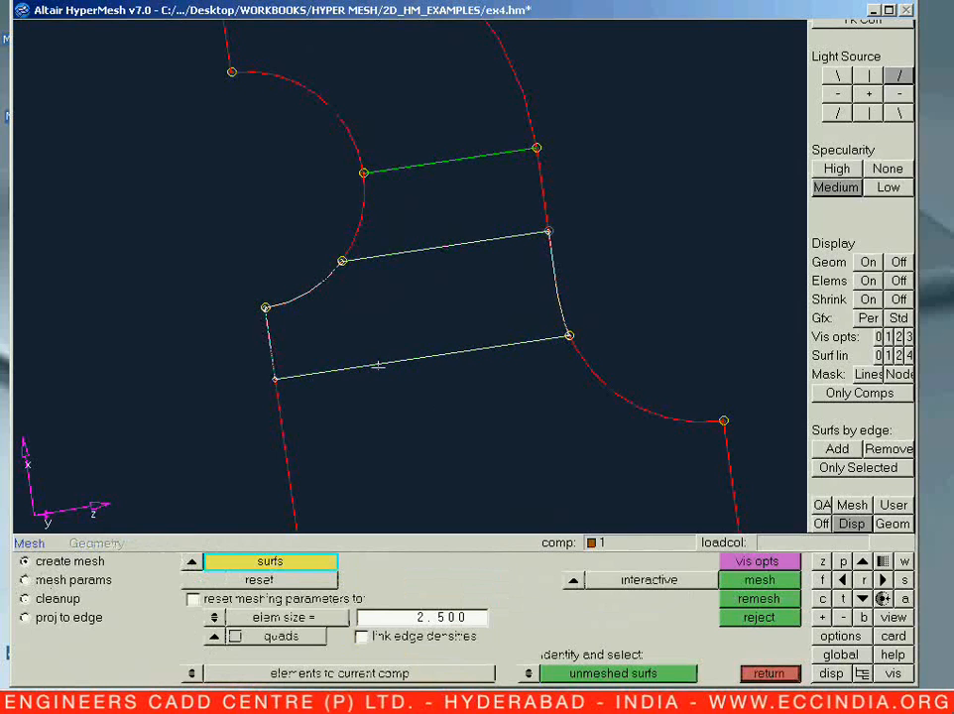
{"action": "middle_click", "coordinate": [377, 356]}
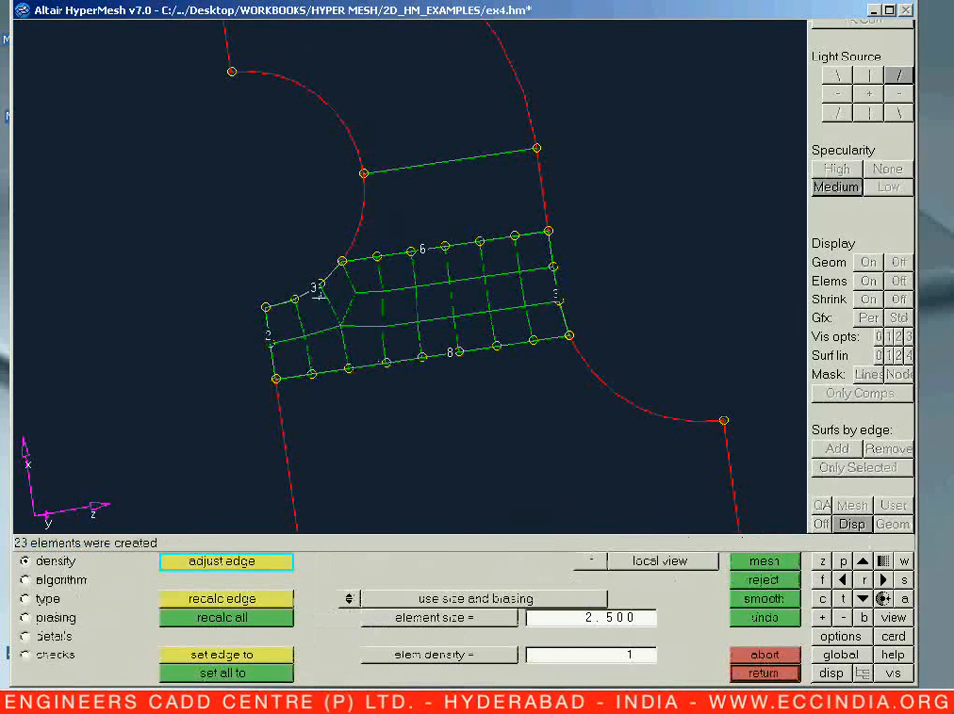
{"action": "left_click", "coordinate": [450, 353]}
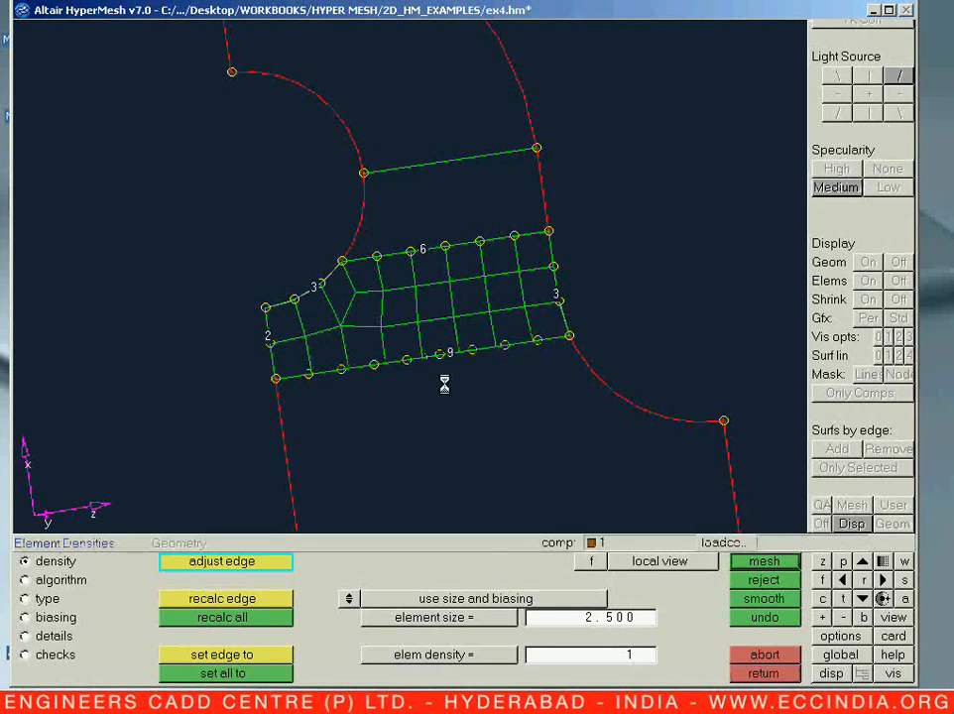
{"action": "right_click", "coordinate": [556, 295]}
{"action": "left_click_drag", "start_coordinate": [491, 401], "coordinate": [333, 475], "text": "ctrl"}
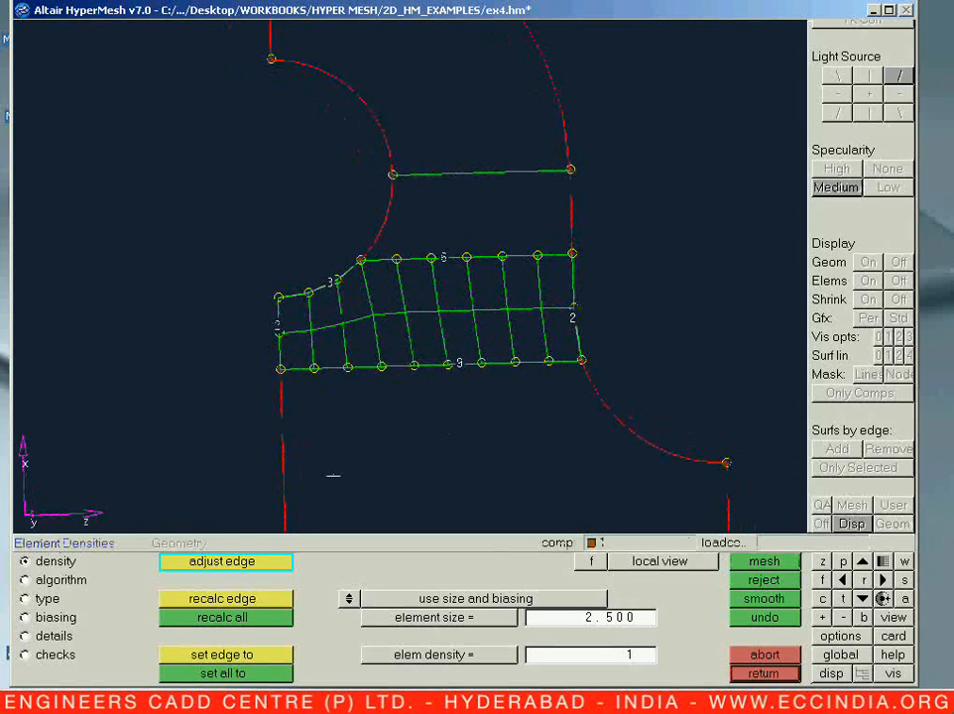
Check the patch's element length, jacobian, warpage, aspect ratio and minimum and maximum quad angles.
{"action": "left_click", "coordinate": [60, 656]}
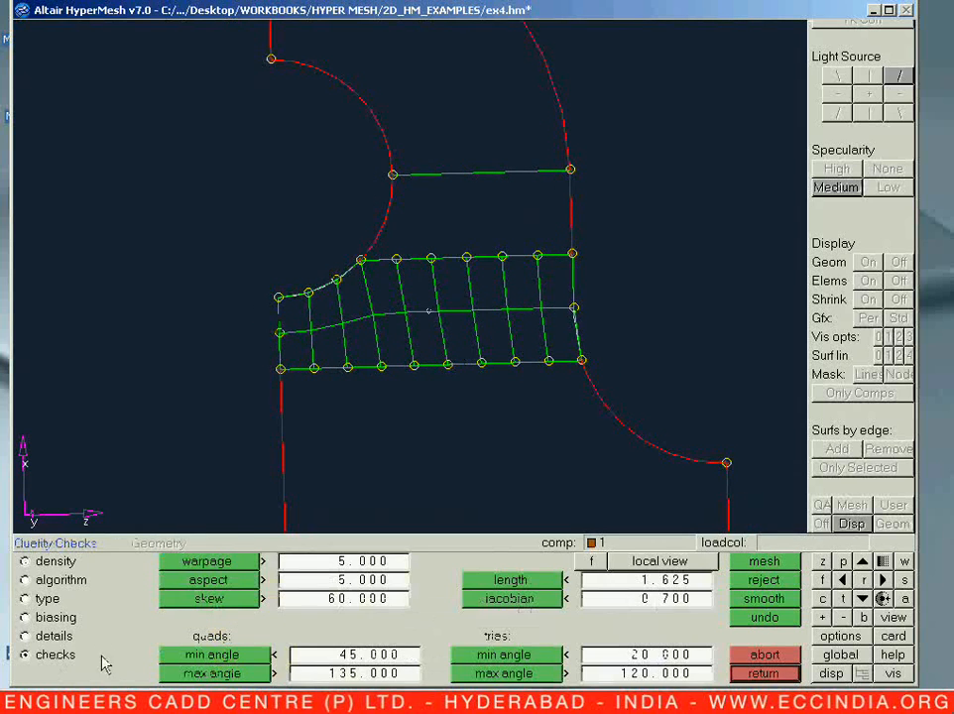
{"action": "left_click", "coordinate": [490, 581]}
{"action": "left_click", "coordinate": [486, 598]}
{"action": "left_click", "coordinate": [488, 581]}
{"action": "left_click", "coordinate": [244, 563]}
{"action": "left_click", "coordinate": [249, 578]}
{"action": "left_click", "coordinate": [249, 658]}
{"action": "left_click", "coordinate": [249, 677]}
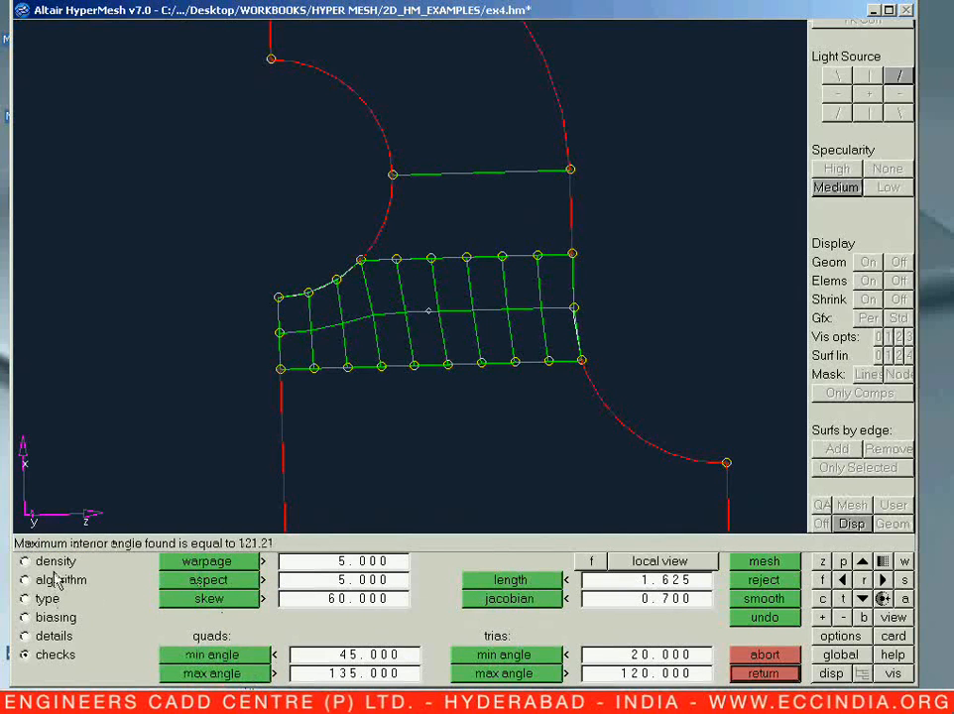
Try a density of 3 on the patch's two short side edges and check the element length.
{"action": "left_click", "coordinate": [50, 561]}
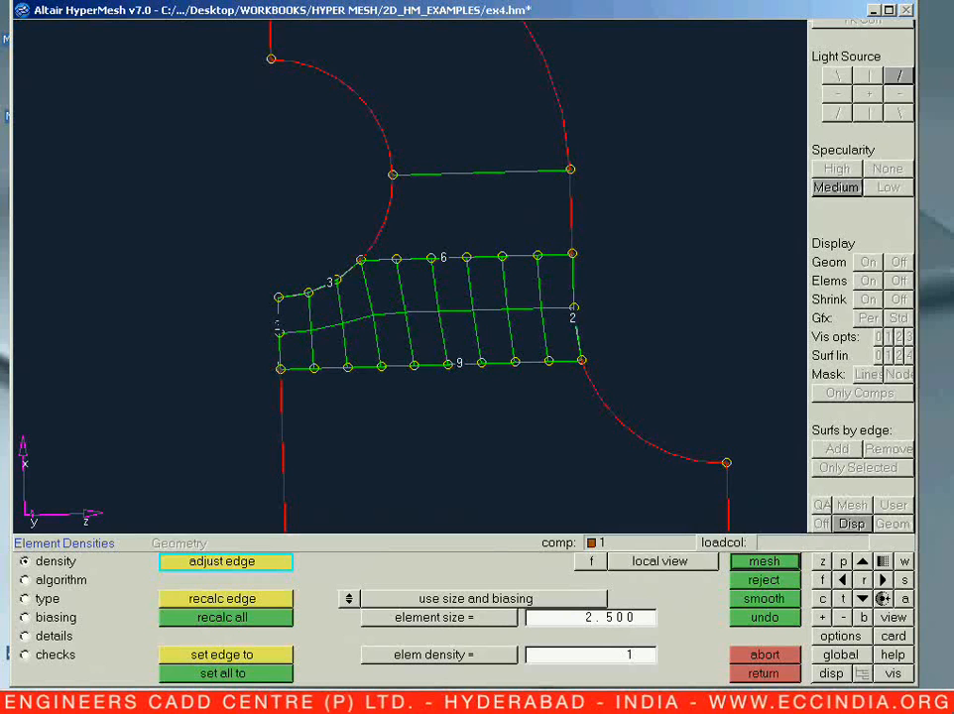
{"action": "left_click", "coordinate": [573, 317]}
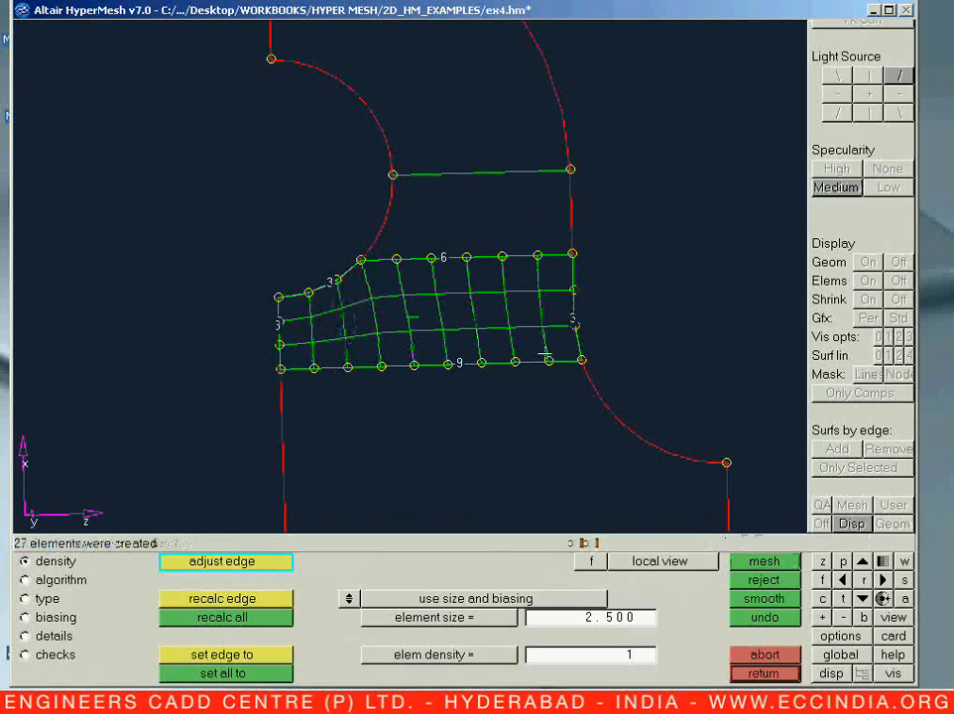
{"action": "left_click", "coordinate": [45, 654]}
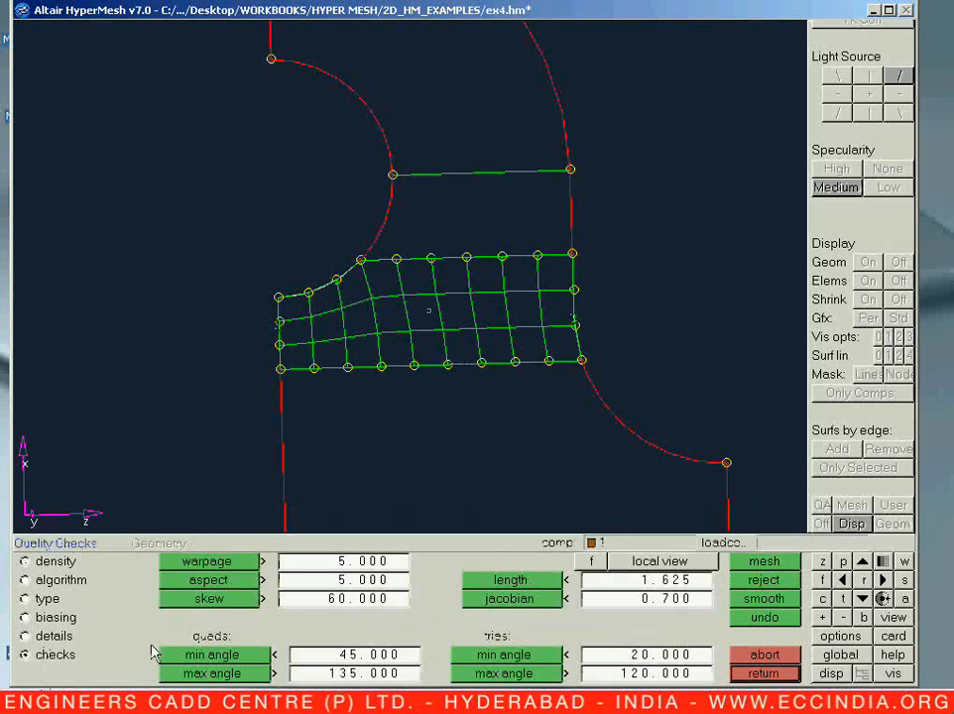
{"action": "left_click", "coordinate": [508, 581]}
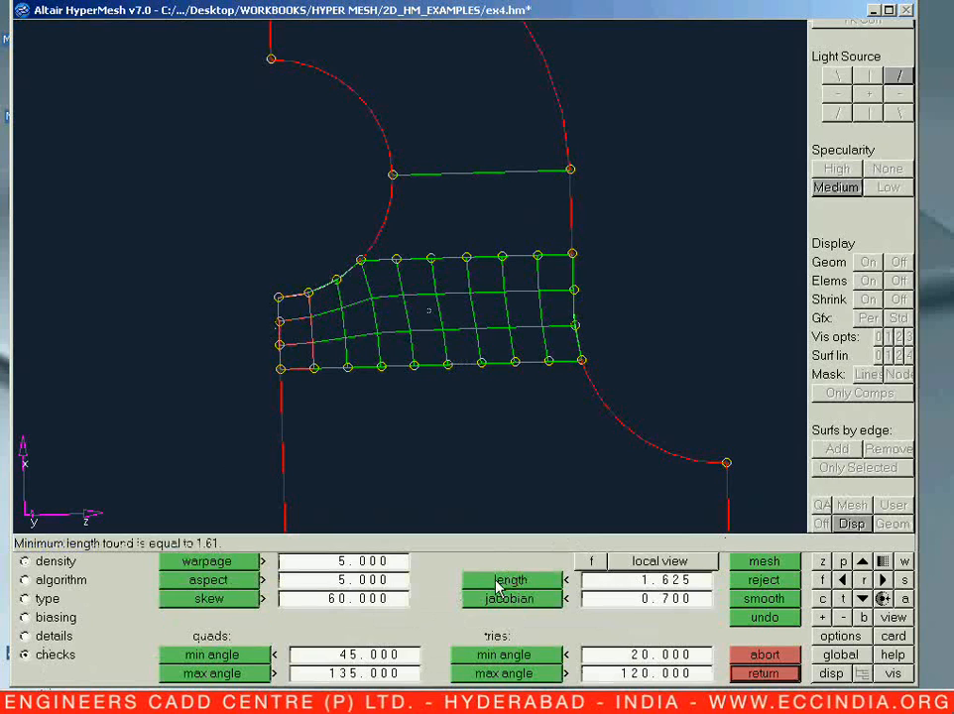
Set the two short side edges back to a density of 2, remesh and accept the patch.
{"action": "left_click", "coordinate": [78, 565]}
{"action": "right_click", "coordinate": [574, 317]}
{"action": "middle_click", "coordinate": [527, 404]}
{"action": "middle_click", "coordinate": [513, 409]}
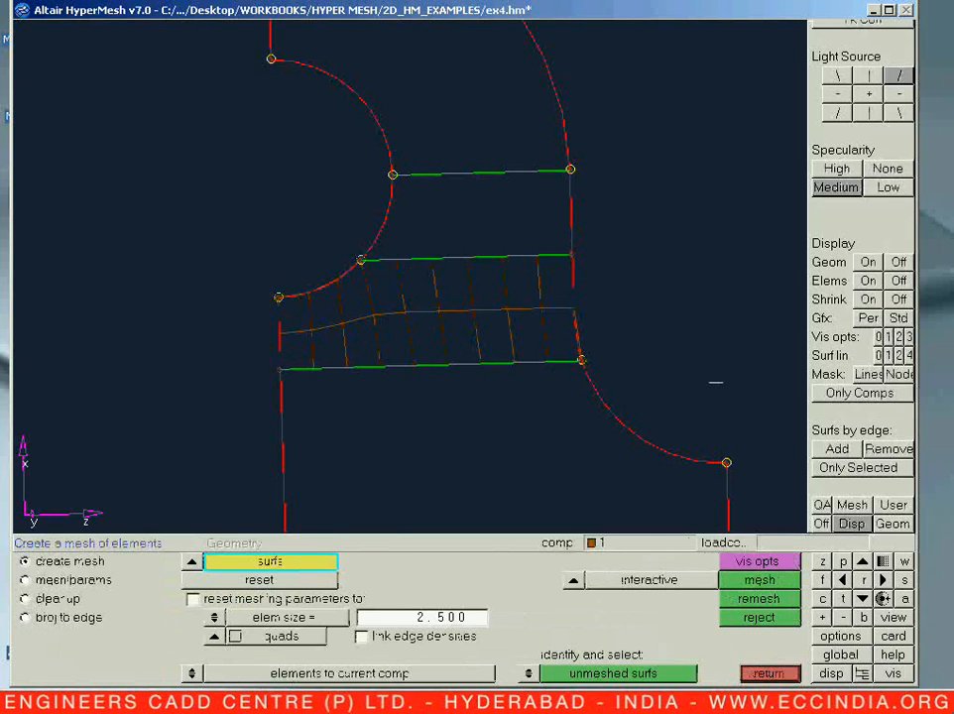
Switch to performance graphics and interactively mesh the patch between the two upper split lines.
{"action": "left_click", "coordinate": [860, 321]}
{"action": "right_click_drag", "start_coordinate": [530, 351], "coordinate": [508, 386], "text": "ctrl"}
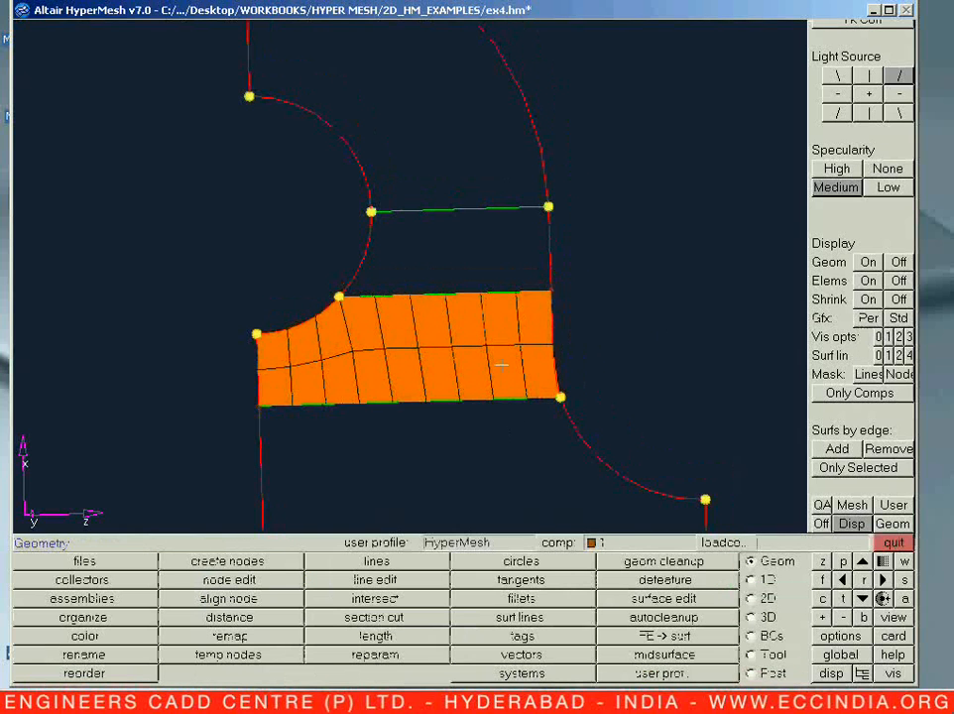
{"action": "key", "text": "F12"}
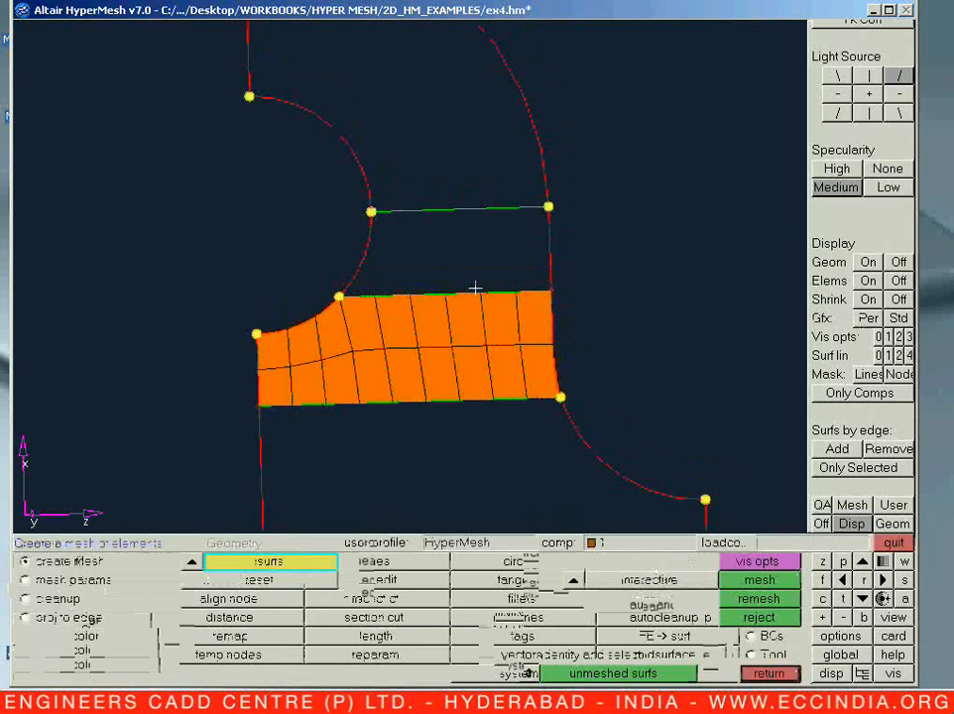
{"action": "left_click", "coordinate": [447, 227]}
{"action": "middle_click", "coordinate": [447, 227]}
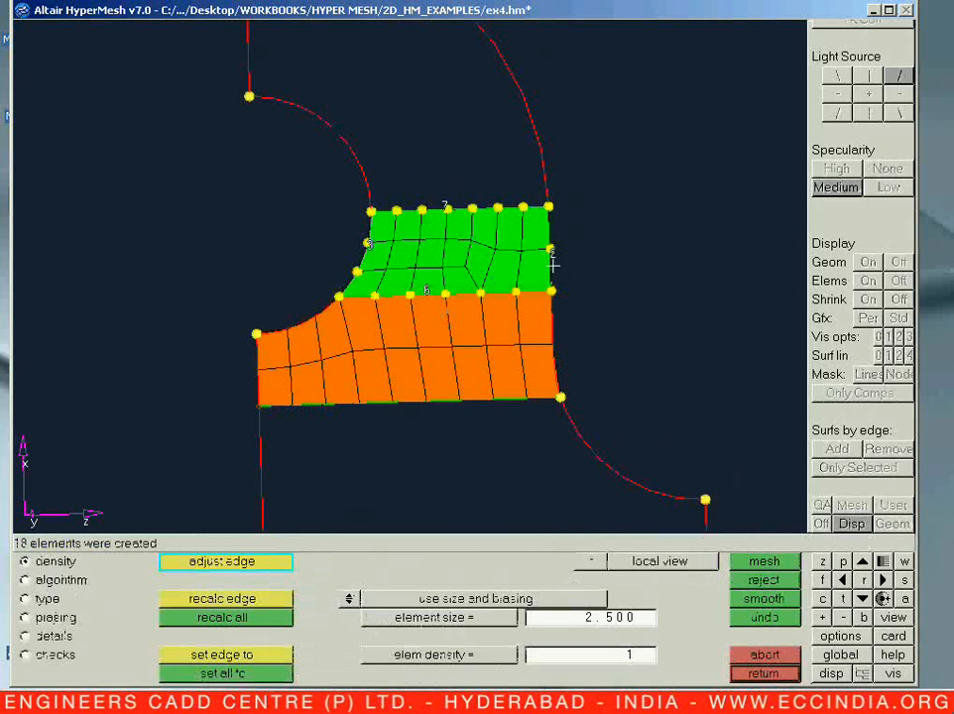
Set the patch's edge densities to 3 on the hole arc, 6 on the upper split line and 3 on the outer edge.
{"action": "right_click", "coordinate": [370, 243]}
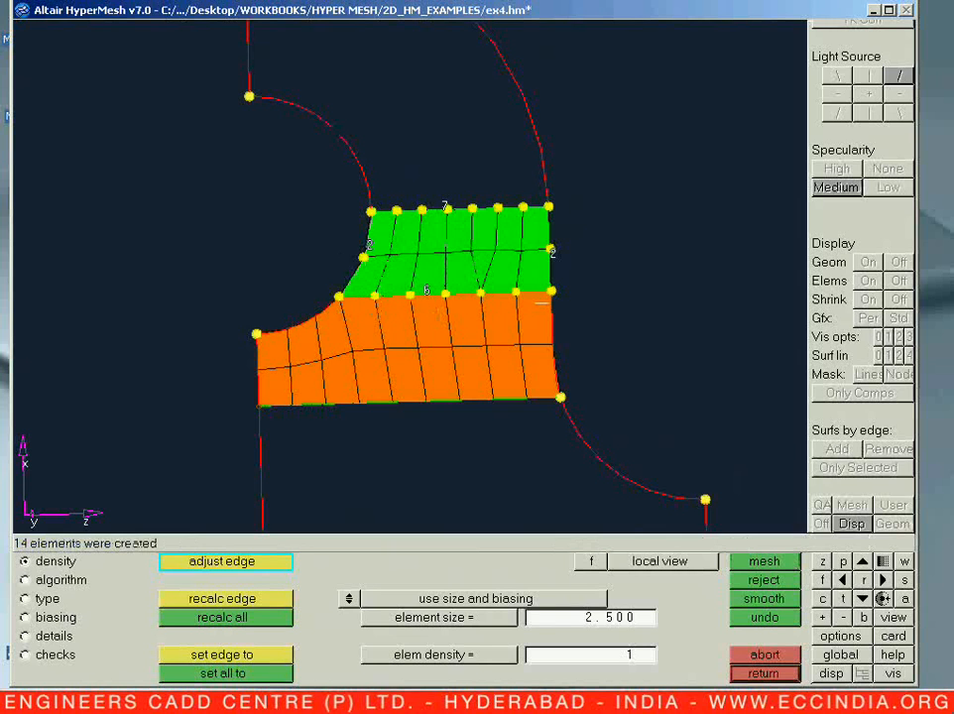
{"action": "right_click", "coordinate": [445, 206]}
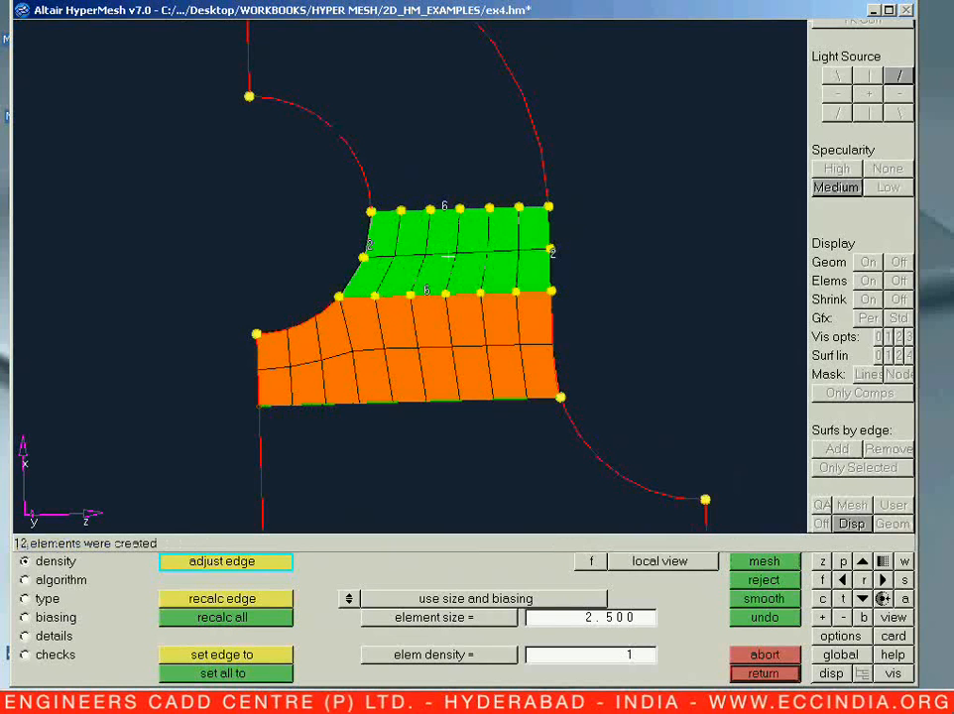
{"action": "left_click", "coordinate": [65, 579]}
{"action": "left_click", "coordinate": [55, 563]}
{"action": "left_click", "coordinate": [368, 245]}
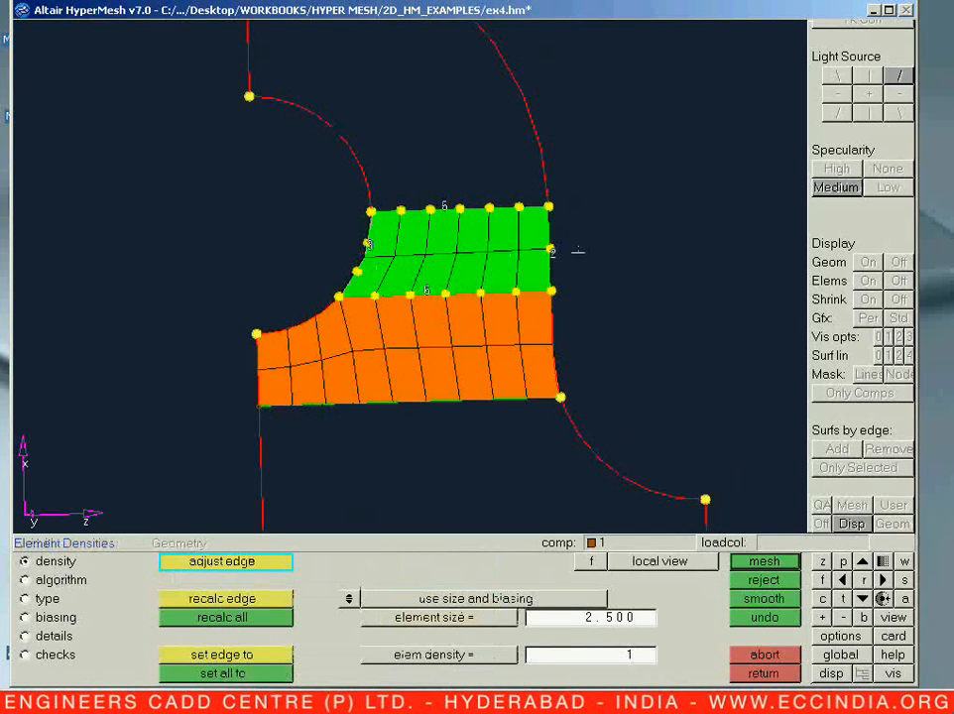
{"action": "left_click", "coordinate": [553, 252]}
Check the patch's element length, jacobian, aspect ratio, skew and quad angles, and accept its mesh.
{"action": "left_click", "coordinate": [52, 654]}
{"action": "left_click", "coordinate": [493, 585]}
{"action": "left_click", "coordinate": [495, 599]}
{"action": "left_click", "coordinate": [237, 580]}
{"action": "left_click", "coordinate": [239, 600]}
{"action": "left_click", "coordinate": [213, 657]}
{"action": "left_click", "coordinate": [211, 673]}
{"action": "key", "text": "F12"}
Mesh the curved sector above the uppermost split line interactively.
{"action": "mouse_move", "coordinate": [394, 404]}
{"action": "left_mouse_down", "text": "ctrl"}
{"action": "mouse_move", "coordinate": [391, 462]}
{"action": "mouse_move", "coordinate": [405, 391]}
{"action": "left_mouse_up", "text": "ctrl"}
{"action": "right_click_drag", "start_coordinate": [406, 391], "coordinate": [425, 358], "text": "ctrl"}
{"action": "left_click", "coordinate": [399, 260]}
{"action": "middle_click", "coordinate": [358, 315]}
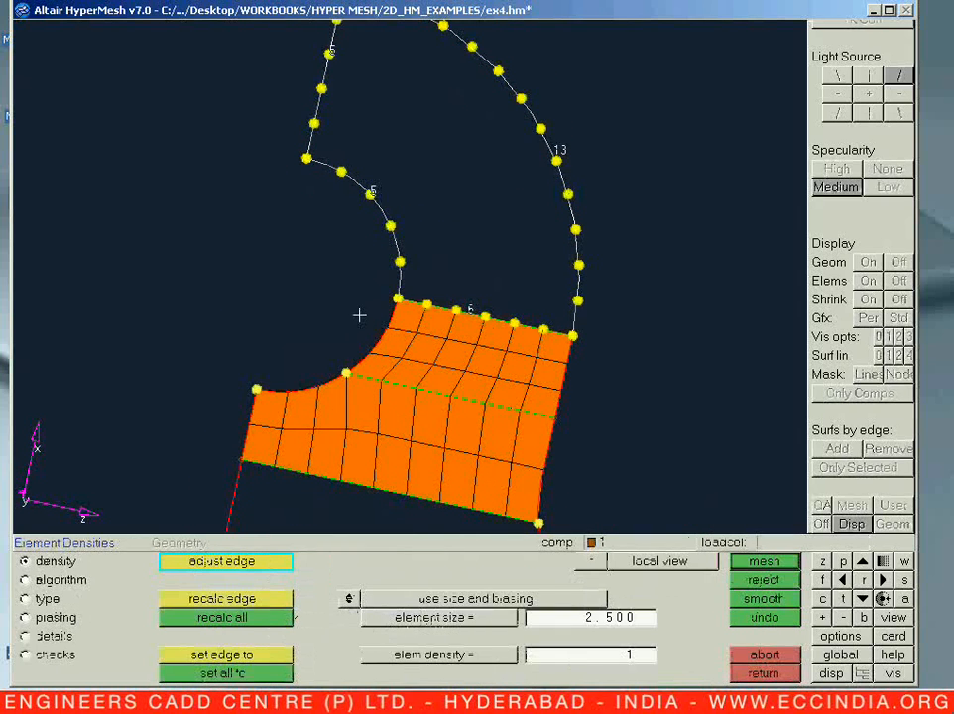
{"action": "middle_click", "coordinate": [359, 316]}
{"action": "right_click_drag", "start_coordinate": [359, 316], "coordinate": [334, 365], "text": "ctrl"}
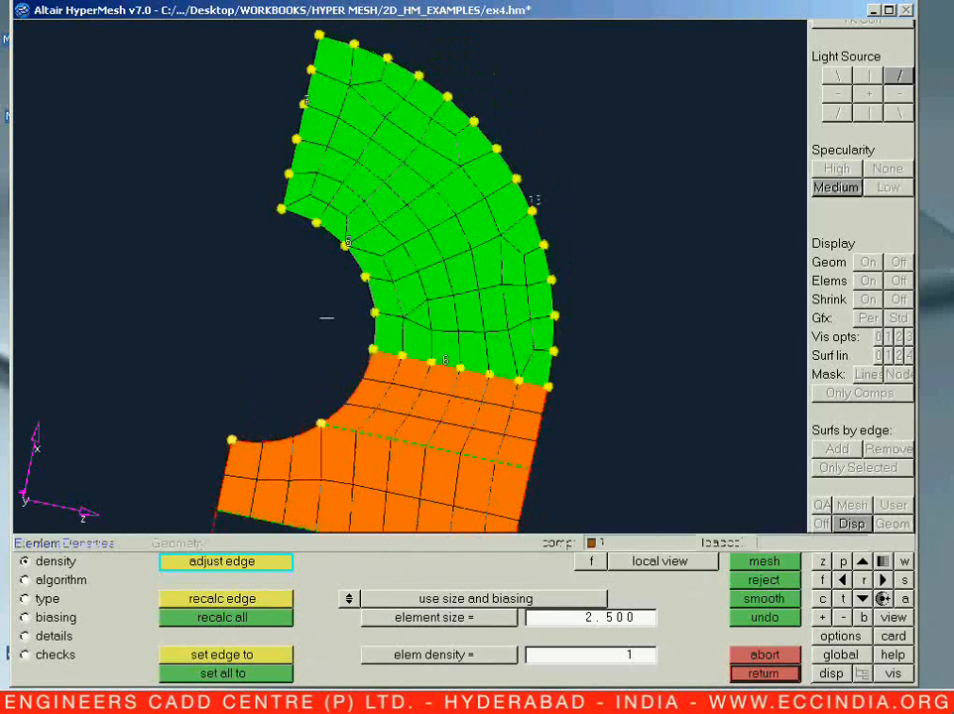
Set the sector's edge densities to 6 on the straight end edge and 8 on the outer arc.
{"action": "left_click", "coordinate": [306, 101]}
{"action": "middle_click", "coordinate": [307, 101]}
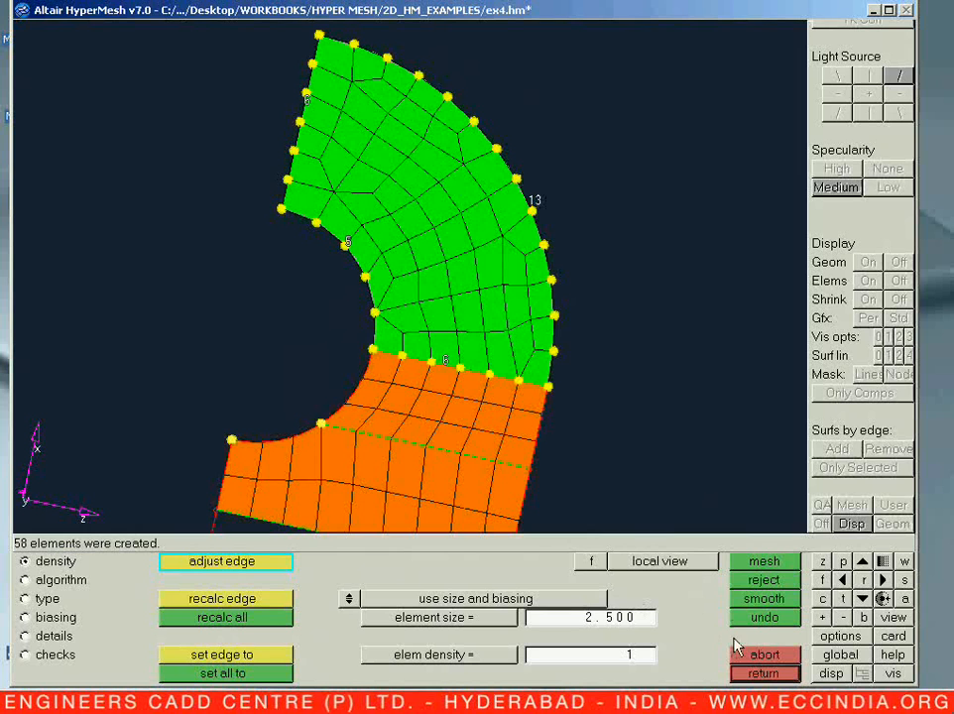
{"action": "right_click", "coordinate": [535, 198]}
{"action": "right_click", "coordinate": [535, 198]}
{"action": "right_click", "coordinate": [535, 198]}
{"action": "right_click", "coordinate": [535, 198]}
{"action": "right_click", "coordinate": [536, 198]}
{"action": "right_click", "coordinate": [535, 198]}
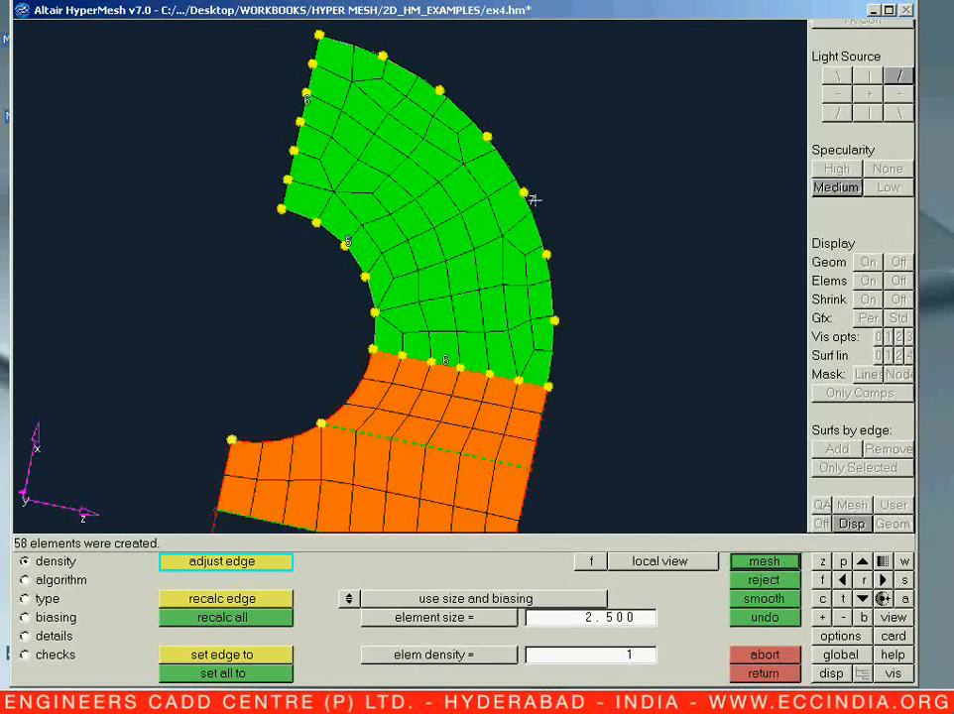
{"action": "left_click", "coordinate": [533, 200]}
Set the sector's hole arc to a density of 8 and remesh it.
{"action": "left_click", "coordinate": [347, 242]}
{"action": "left_click", "coordinate": [347, 241]}
{"action": "left_click", "coordinate": [347, 242]}
{"action": "middle_click", "coordinate": [333, 296]}
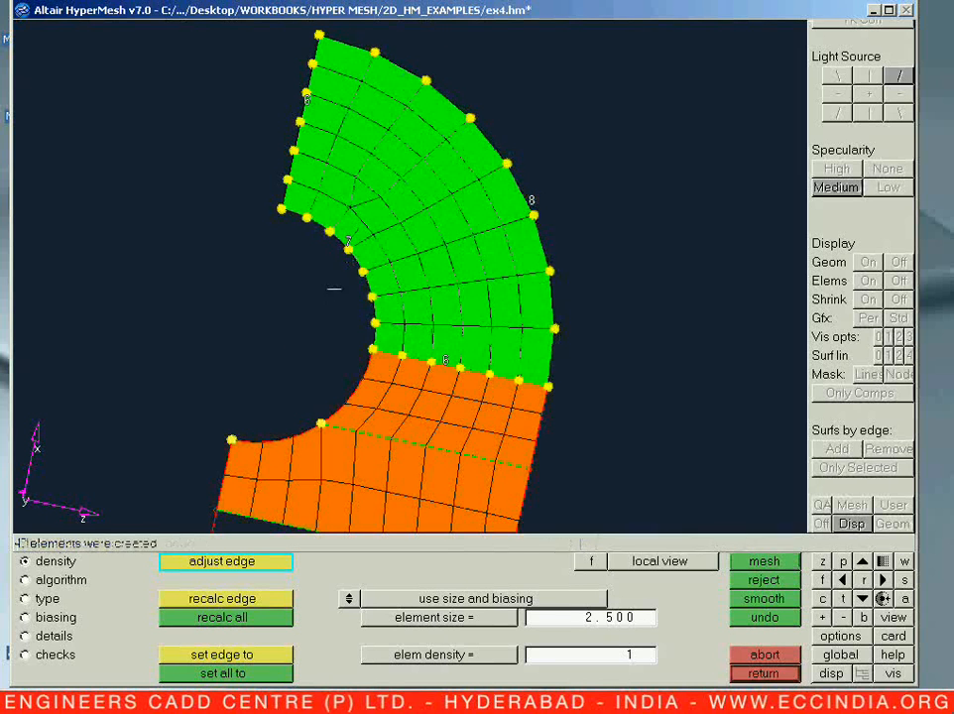
{"action": "left_click_drag", "start_coordinate": [337, 327], "coordinate": [418, 359], "text": "ctrl"}
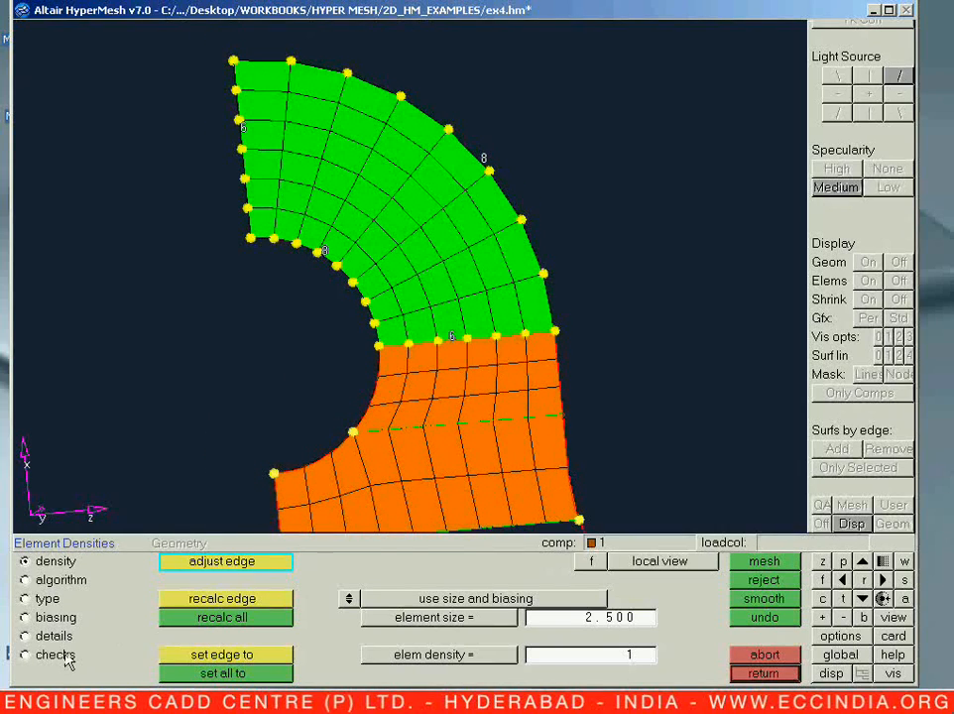
Check the sector's element length, and set the density to 7 on both the hole arc and the outer arc.
{"action": "left_click", "coordinate": [56, 654]}
{"action": "left_click", "coordinate": [503, 582]}
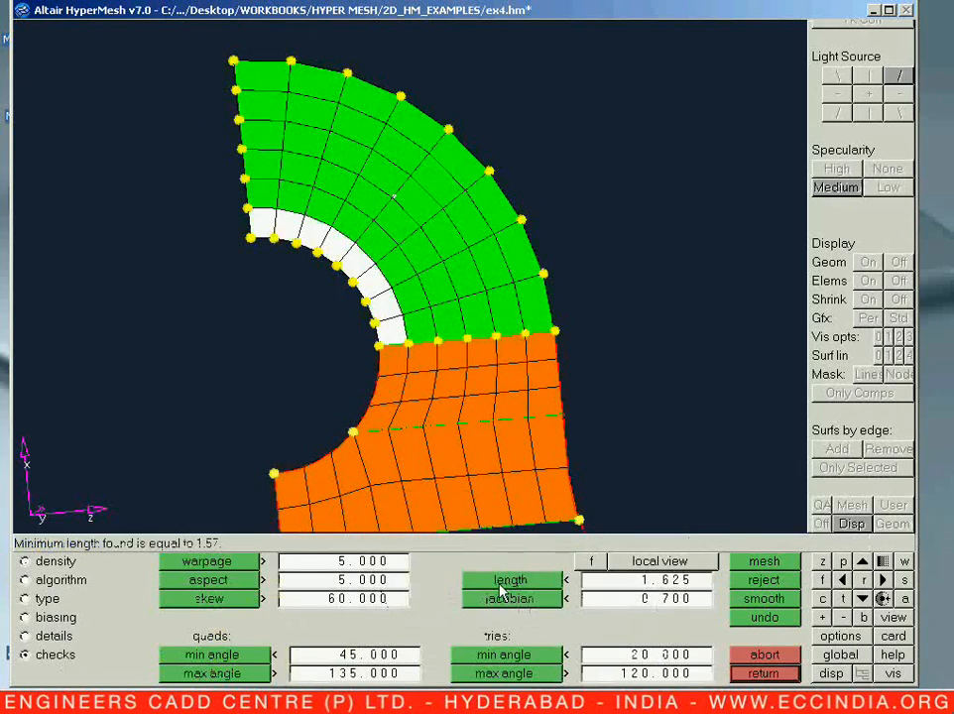
{"action": "left_click", "coordinate": [25, 561]}
{"action": "right_click", "coordinate": [325, 255]}
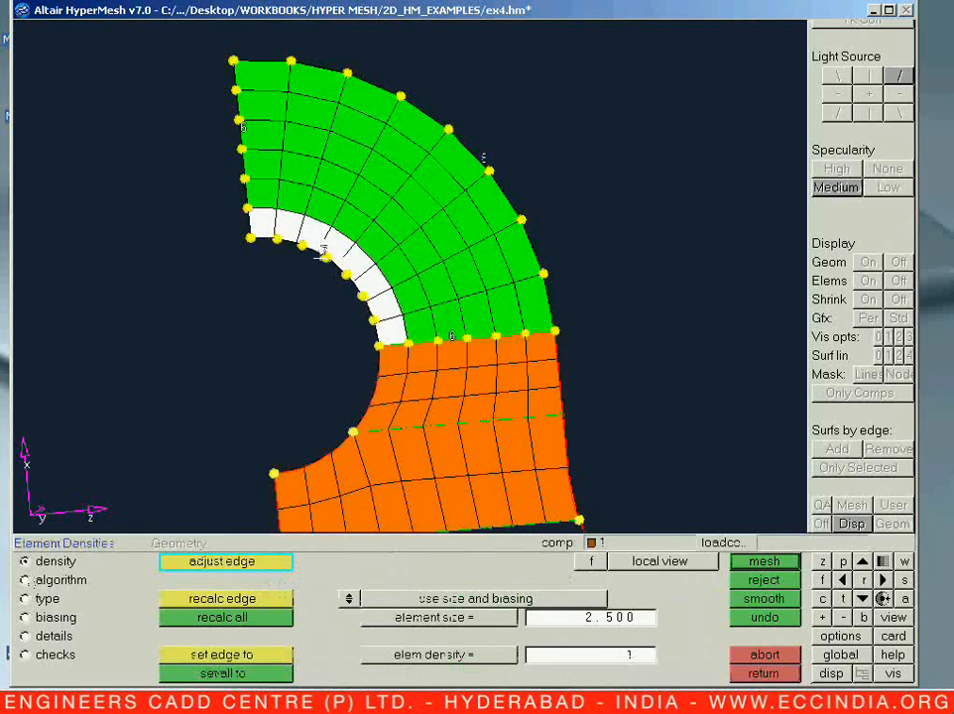
{"action": "middle_click", "coordinate": [322, 272]}
{"action": "right_click", "coordinate": [482, 158]}
Check the sector's skew, aspect ratio, warpage, length, jacobian and quad angles, and accept its mesh.
{"action": "left_click", "coordinate": [50, 656]}
{"action": "left_click", "coordinate": [213, 598]}
{"action": "left_click", "coordinate": [209, 580]}
{"action": "left_click", "coordinate": [206, 562]}
{"action": "left_click", "coordinate": [496, 581]}
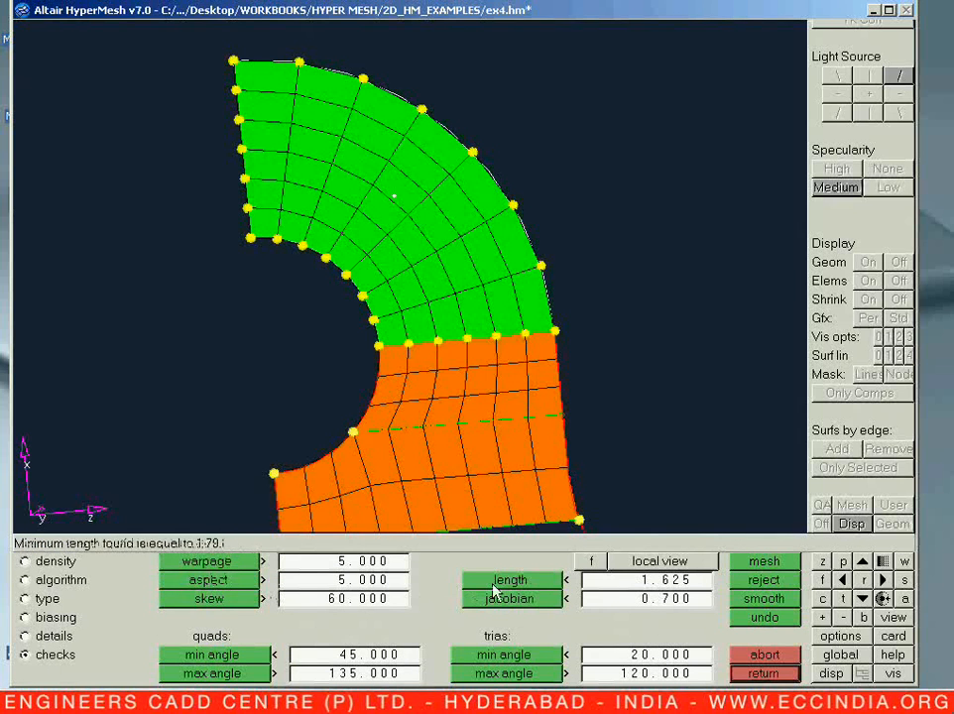
{"action": "left_click", "coordinate": [508, 599]}
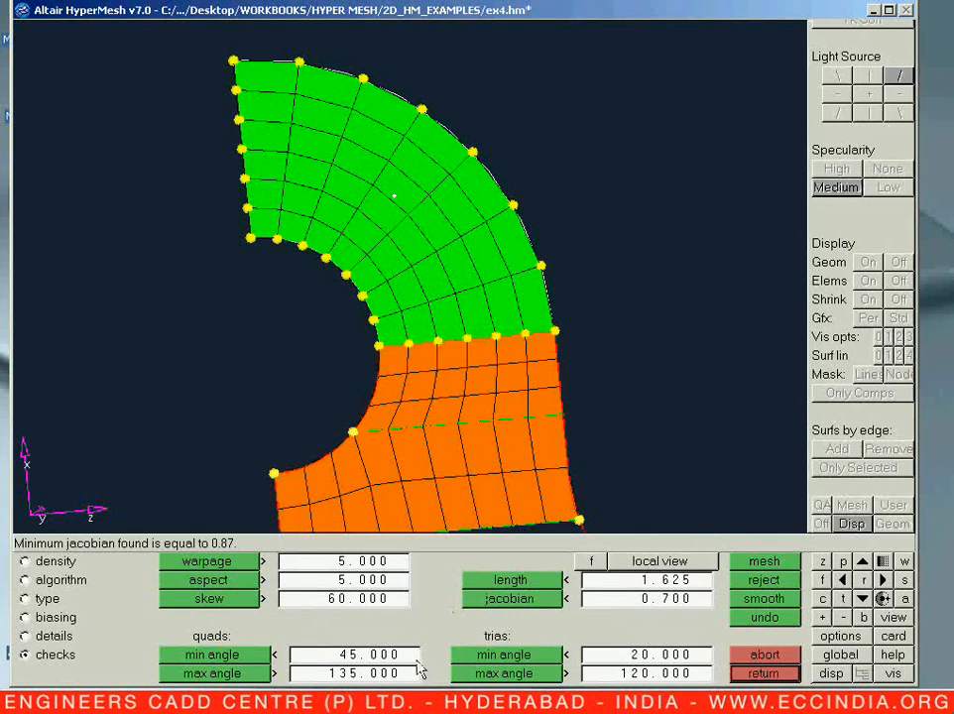
{"action": "left_click", "coordinate": [241, 656]}
{"action": "left_click", "coordinate": [247, 674]}
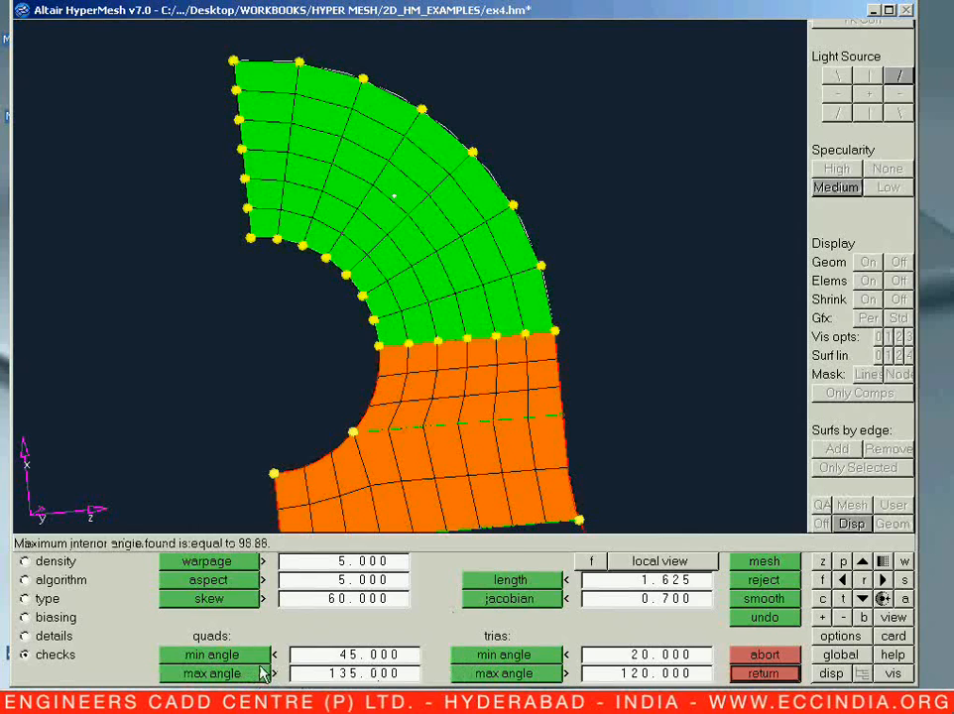
{"action": "key", "text": "F12"}
Create three nodes along the concave fillet arc of the unmeshed surface below the meshed patches.
{"action": "right_click_drag", "start_coordinate": [294, 449], "coordinate": [274, 376], "text": "ctrl"}
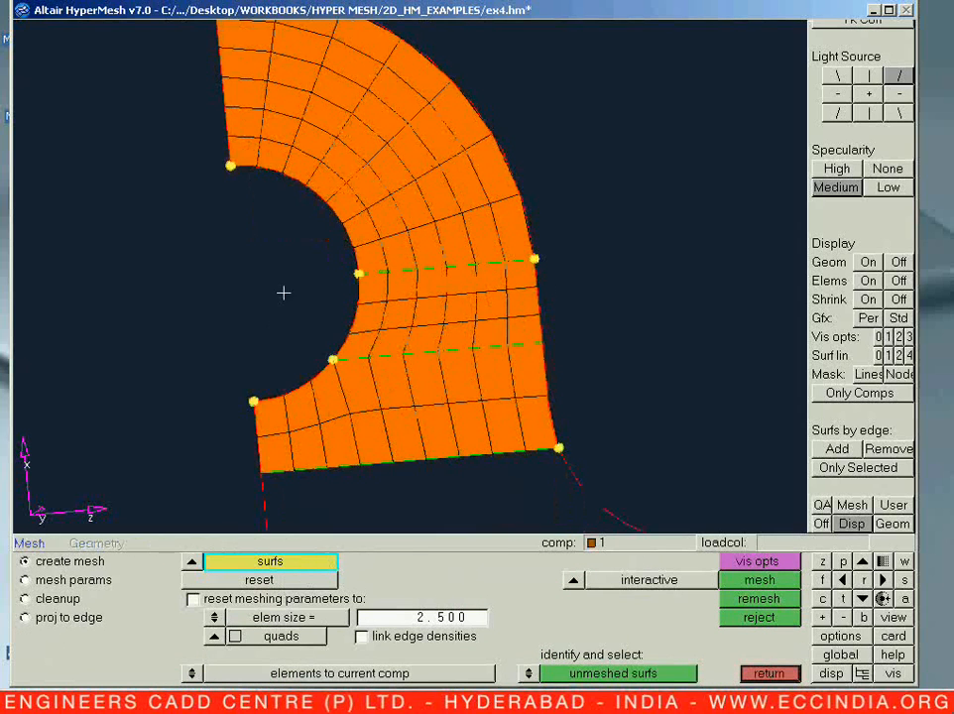
{"action": "right_click_drag", "start_coordinate": [301, 417], "coordinate": [241, 219], "text": "ctrl"}
{"action": "right_click_drag", "start_coordinate": [368, 432], "coordinate": [269, 376], "text": "ctrl"}
{"action": "left_click", "coordinate": [295, 446], "text": "ctrl"}
{"action": "left_click_drag", "start_coordinate": [295, 446], "coordinate": [398, 317], "text": "ctrl"}
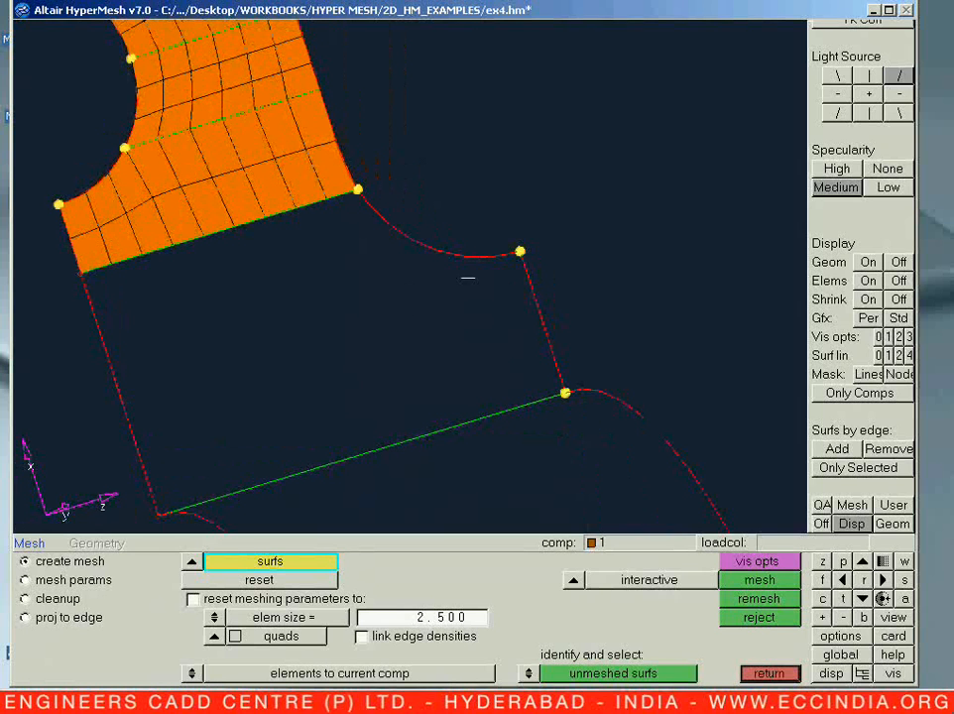
{"action": "key", "text": "F8"}
{"action": "left_click", "coordinate": [436, 250]}
{"action": "middle_click", "coordinate": [436, 250]}
{"action": "right_click_drag", "start_coordinate": [392, 400], "coordinate": [355, 400], "text": "ctrl"}
{"action": "left_click_drag", "start_coordinate": [355, 400], "coordinate": [323, 436], "text": "ctrl"}
{"action": "right_click_drag", "start_coordinate": [357, 445], "coordinate": [362, 435], "text": "ctrl"}
Split the unmeshed surface from the fillet arc's middle point to its lower edge and to its straight side edge.
{"action": "key", "text": "F12"}
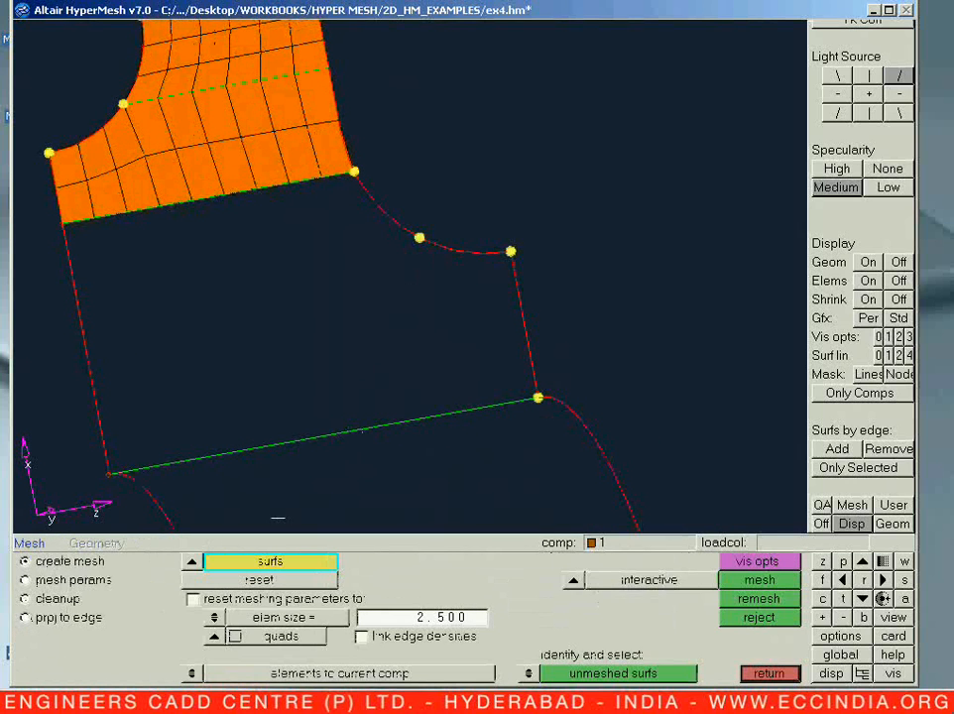
{"action": "left_click", "coordinate": [29, 598]}
{"action": "left_click", "coordinate": [420, 240]}
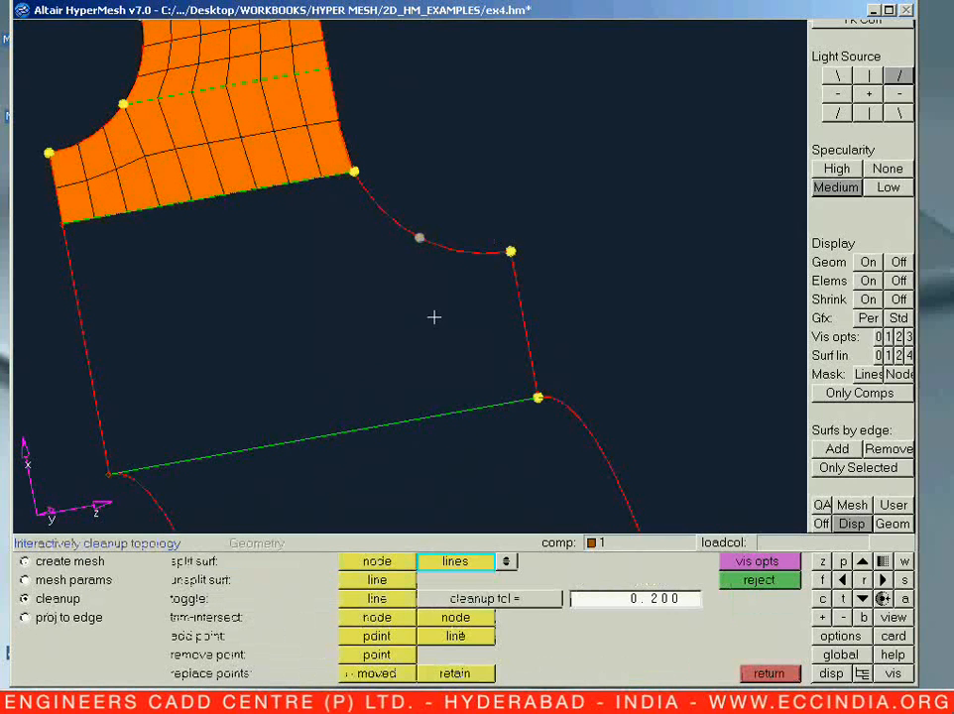
{"action": "left_click", "coordinate": [432, 417]}
{"action": "right_click_drag", "start_coordinate": [445, 458], "coordinate": [424, 453], "text": "ctrl"}
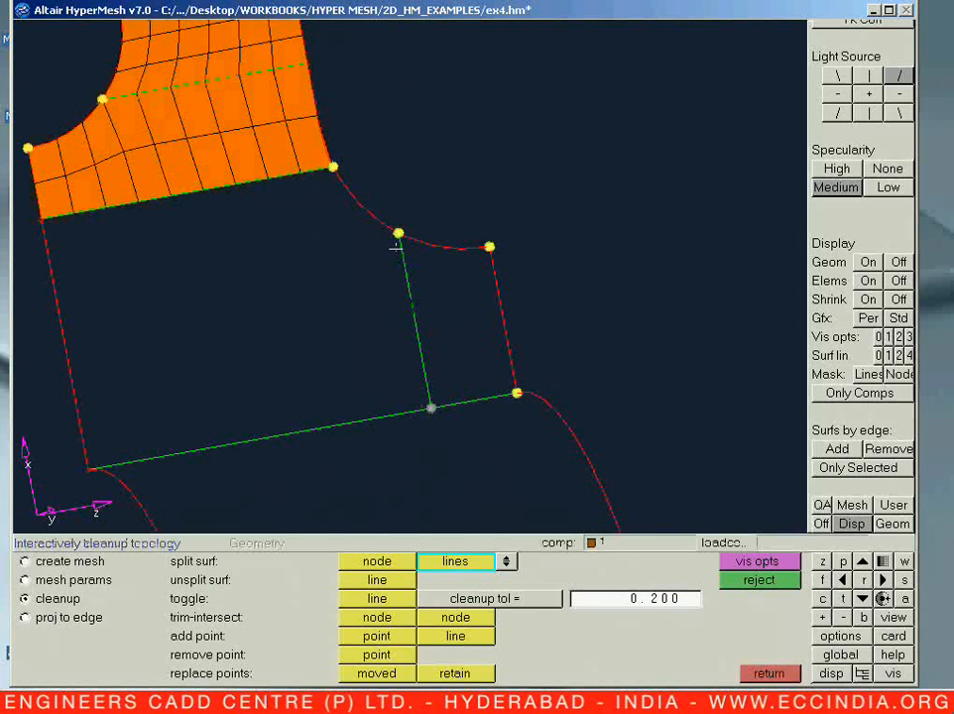
{"action": "left_click", "coordinate": [364, 565]}
{"action": "left_click", "coordinate": [399, 233]}
{"action": "left_click", "coordinate": [61, 332]}
{"action": "right_click_drag", "start_coordinate": [154, 461], "coordinate": [204, 525], "text": "ctrl"}
{"action": "left_click_drag", "start_coordinate": [209, 524], "coordinate": [331, 476], "text": "ctrl"}
Mesh the upper split patch beside the fillet with quads, using density 9 on both long edges and 3 on the straight short edge.
{"action": "left_click", "coordinate": [59, 561]}
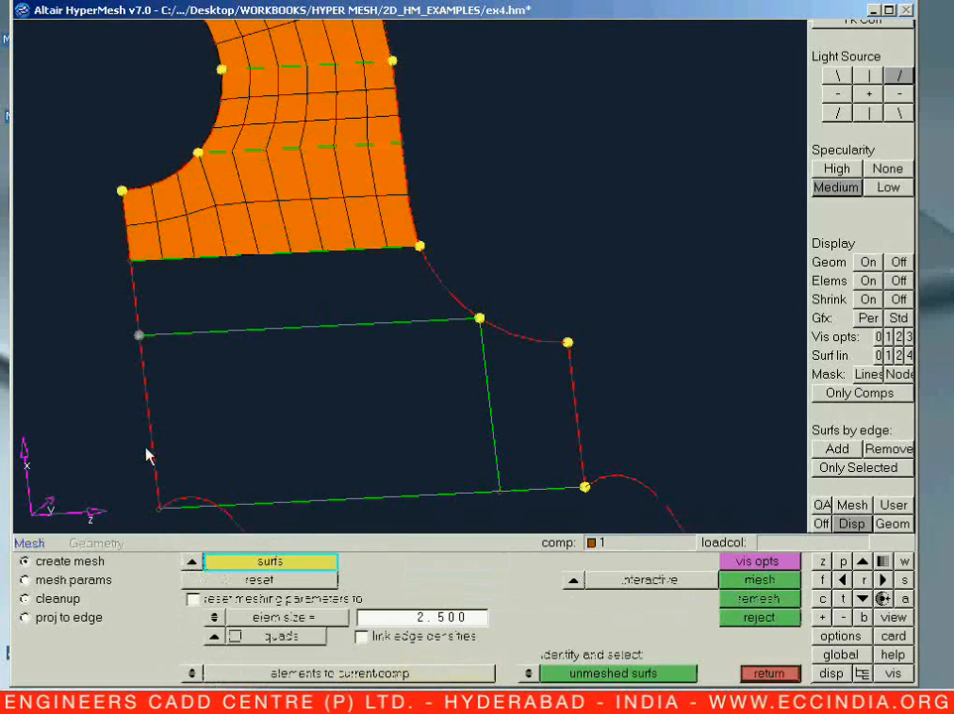
{"action": "left_click", "coordinate": [250, 324]}
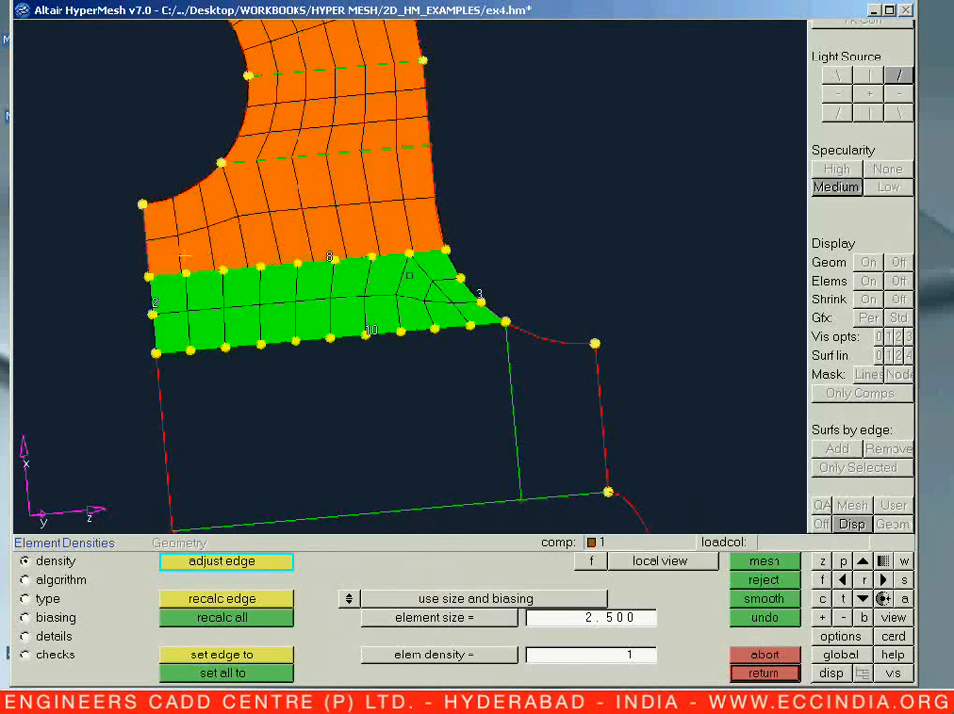
{"action": "left_click", "coordinate": [333, 258]}
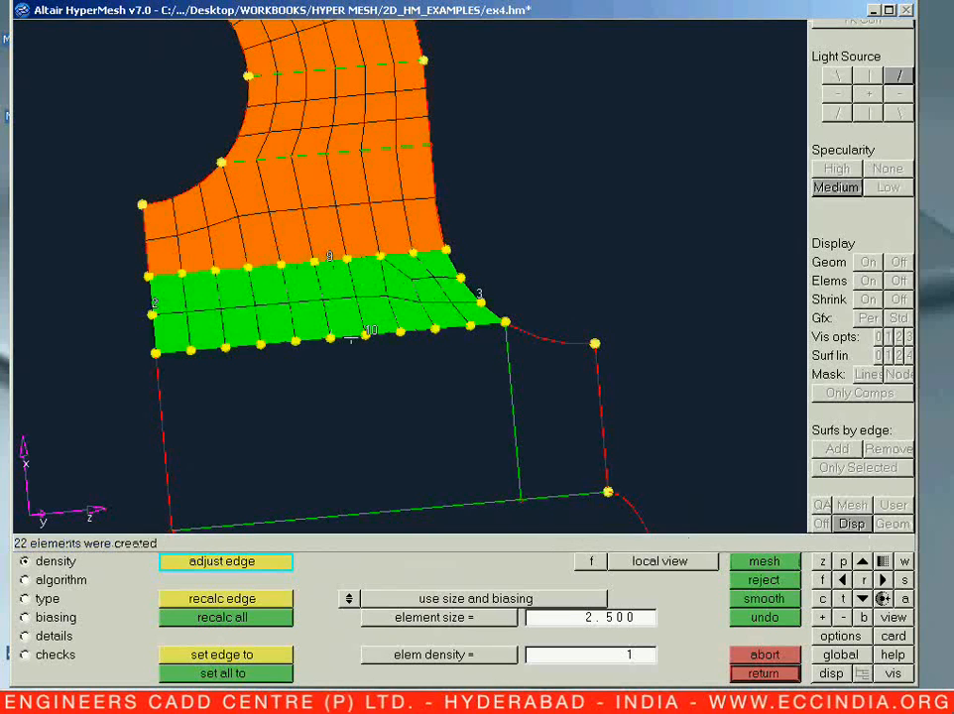
{"action": "right_click", "coordinate": [371, 330]}
{"action": "middle_click", "coordinate": [365, 369]}
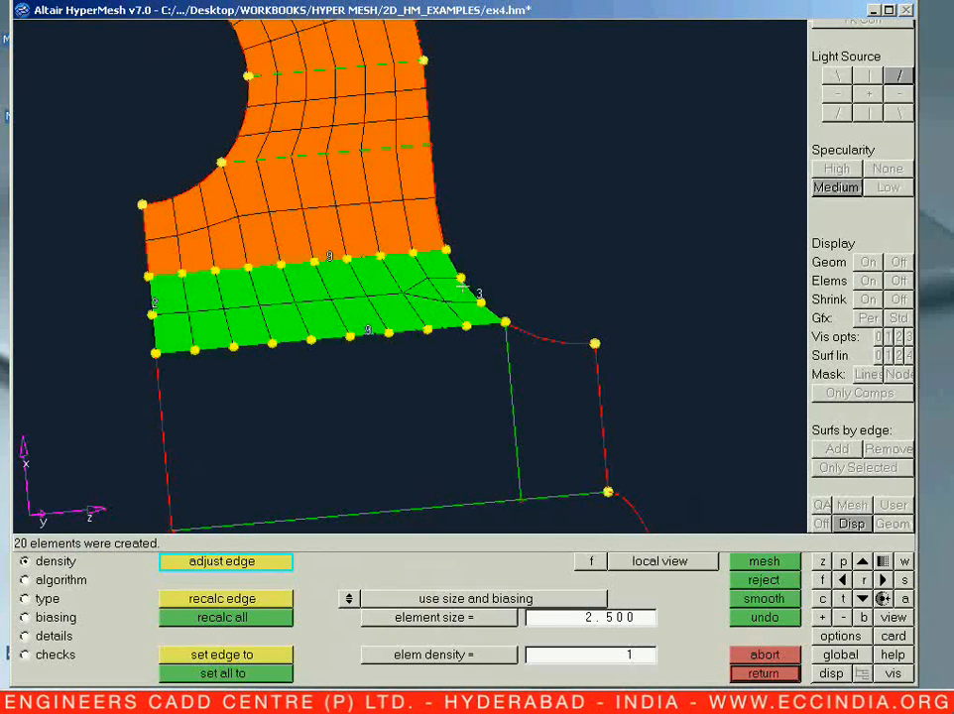
{"action": "left_click", "coordinate": [154, 304]}
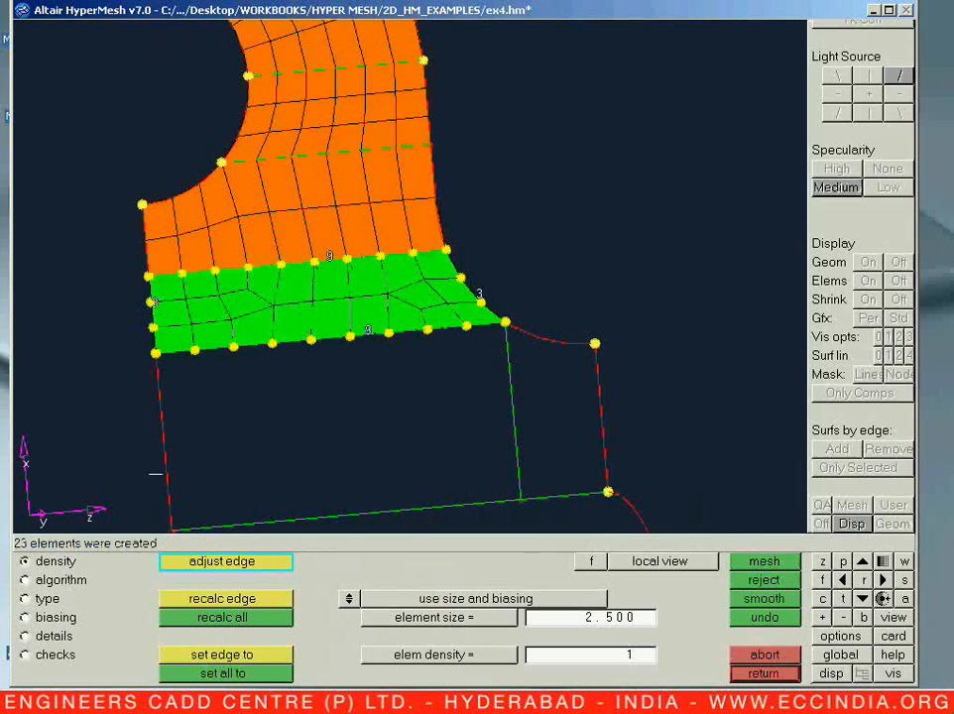
Remesh the patch mapped as a rectangle, with size control and skew control turned off.
{"action": "left_click", "coordinate": [59, 580]}
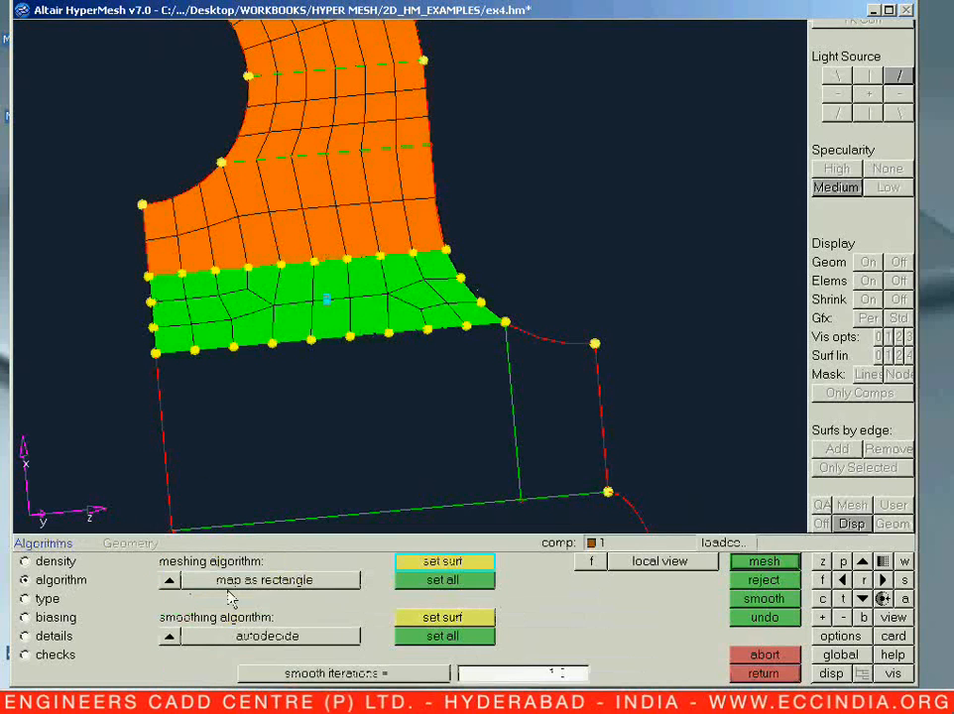
{"action": "middle_click", "coordinate": [707, 562]}
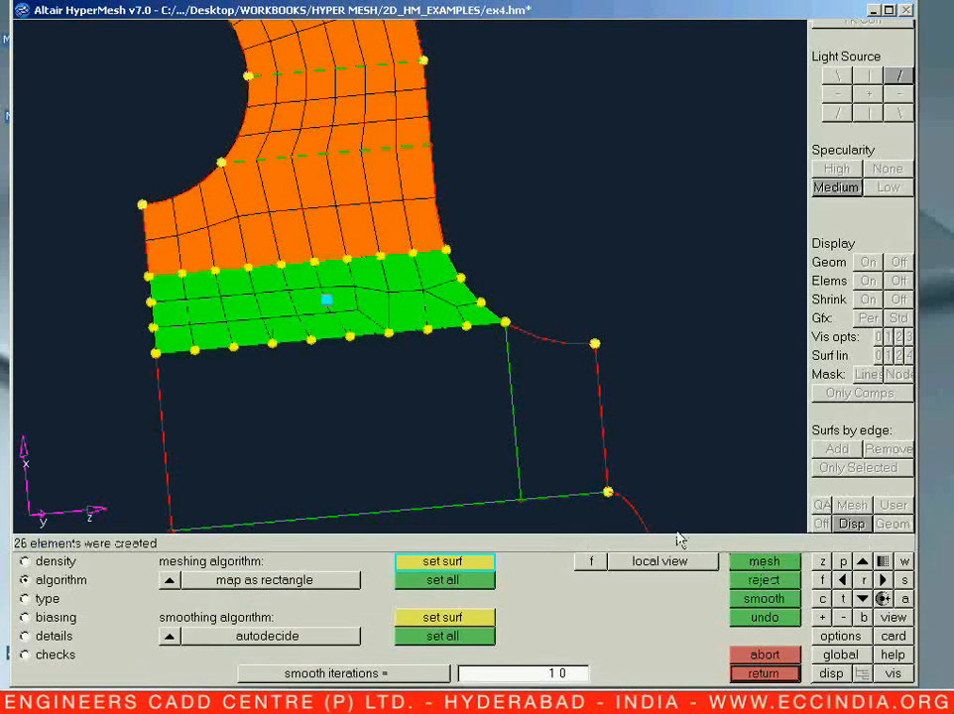
{"action": "left_click", "coordinate": [38, 599]}
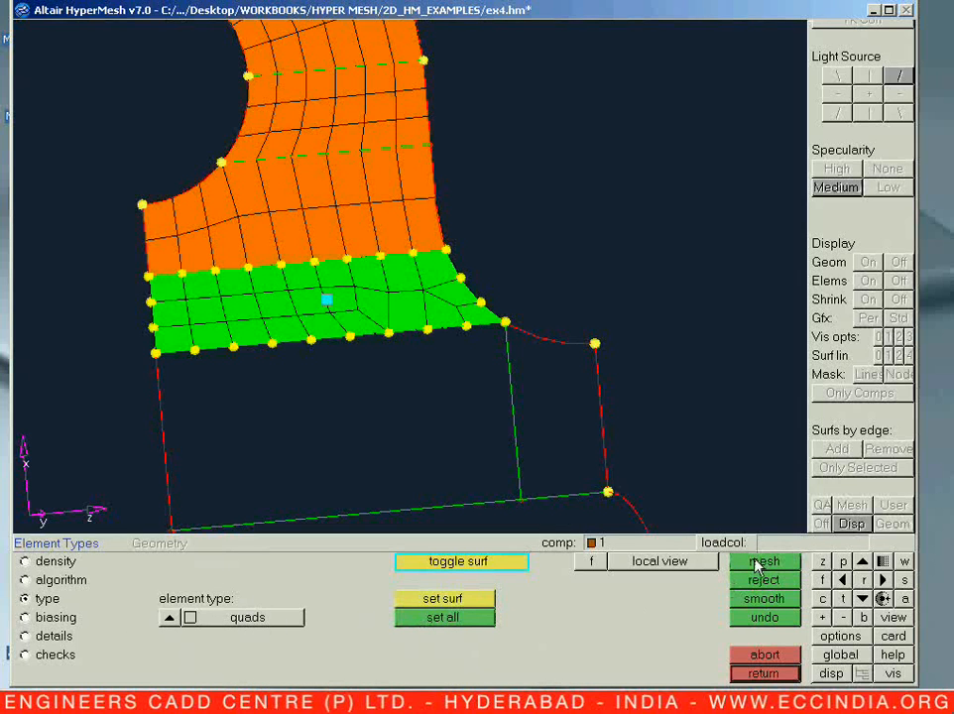
{"action": "left_click", "coordinate": [41, 618]}
{"action": "left_click", "coordinate": [47, 635]}
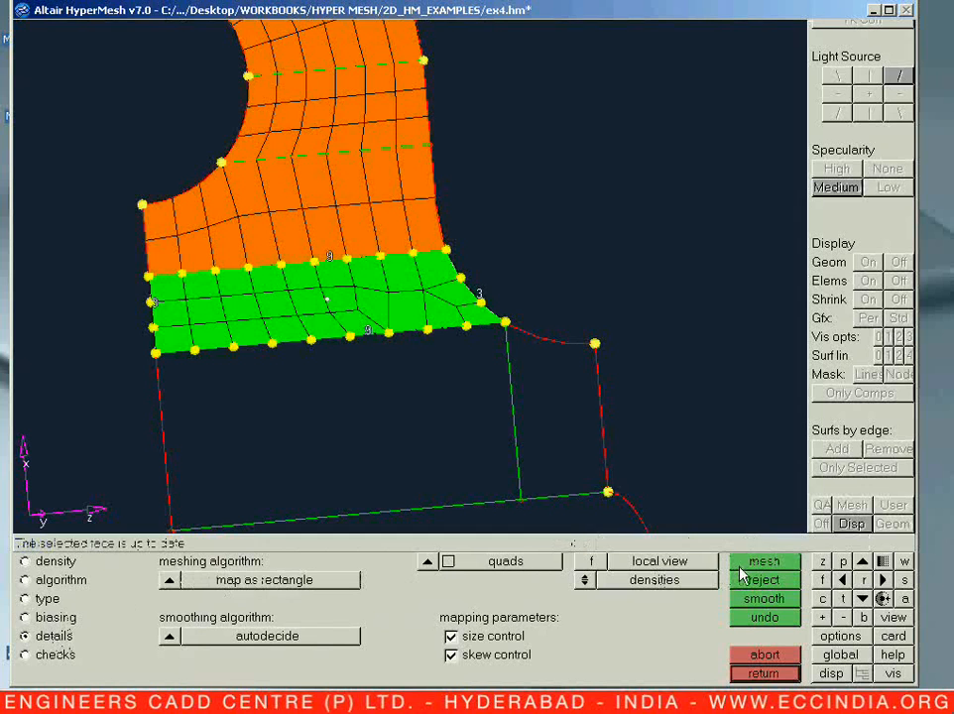
{"action": "left_click", "coordinate": [451, 636]}
{"action": "left_click", "coordinate": [452, 655]}
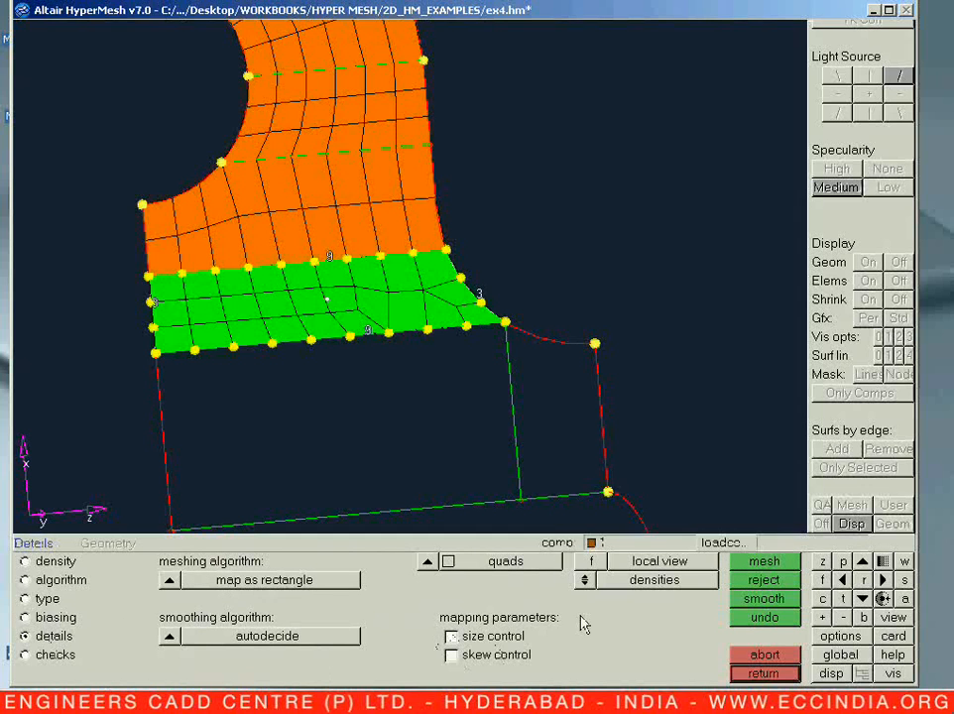
{"action": "left_click", "coordinate": [748, 569]}
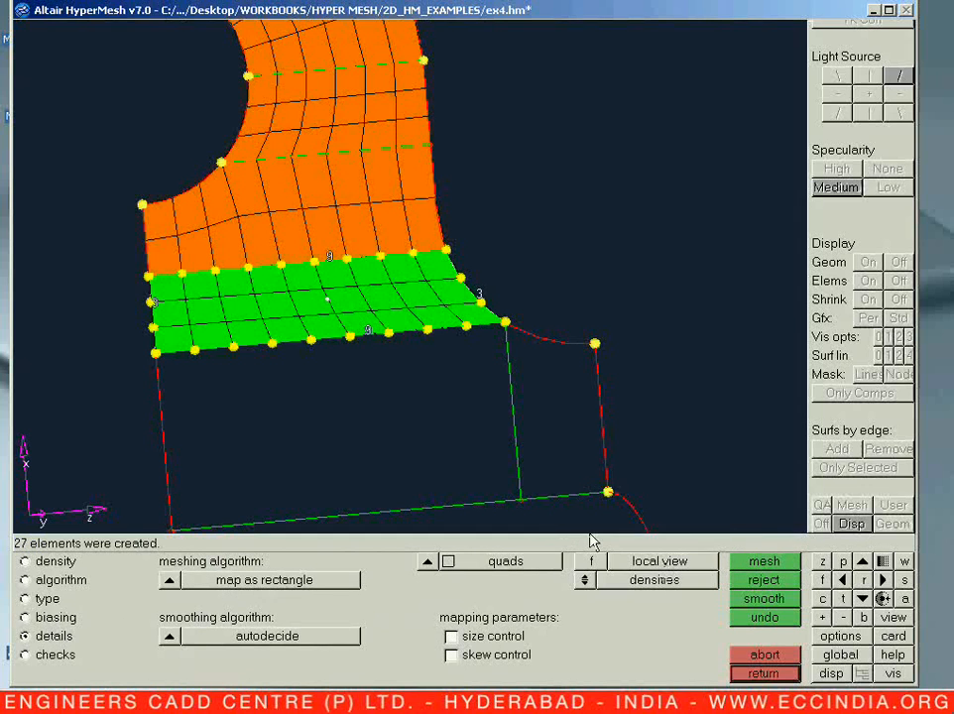
Check the patch's length, jacobian, warpage, aspect ratio, skew and quad angles, and accept its mesh.
{"action": "left_click", "coordinate": [36, 660]}
{"action": "left_click", "coordinate": [533, 583]}
{"action": "left_click", "coordinate": [530, 595]}
{"action": "left_click", "coordinate": [511, 583]}
{"action": "left_click", "coordinate": [246, 568]}
{"action": "left_click", "coordinate": [247, 582]}
{"action": "left_click", "coordinate": [247, 599]}
{"action": "left_click", "coordinate": [250, 656]}
{"action": "left_click", "coordinate": [254, 673]}
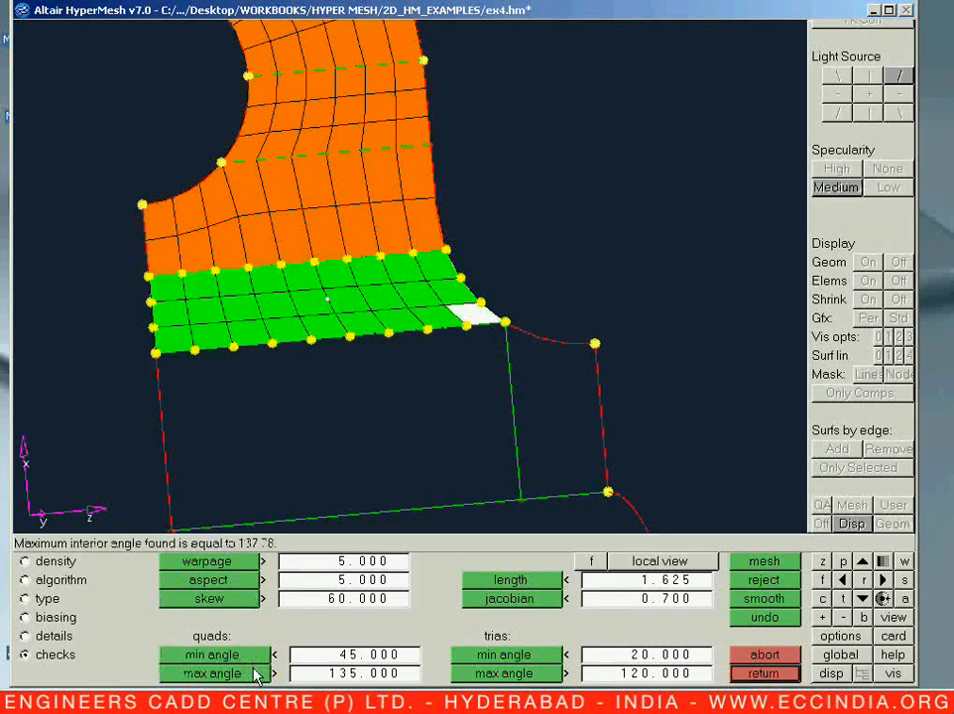
{"action": "left_click", "coordinate": [253, 656]}
{"action": "left_click", "coordinate": [256, 673]}
{"action": "key", "text": "Escape"}
Mesh the large rectangular patch below with quads, setting density 9 on its lower edge and 4 on both side edges.
{"action": "right_click_drag", "start_coordinate": [435, 426], "coordinate": [431, 449], "text": "ctrl"}
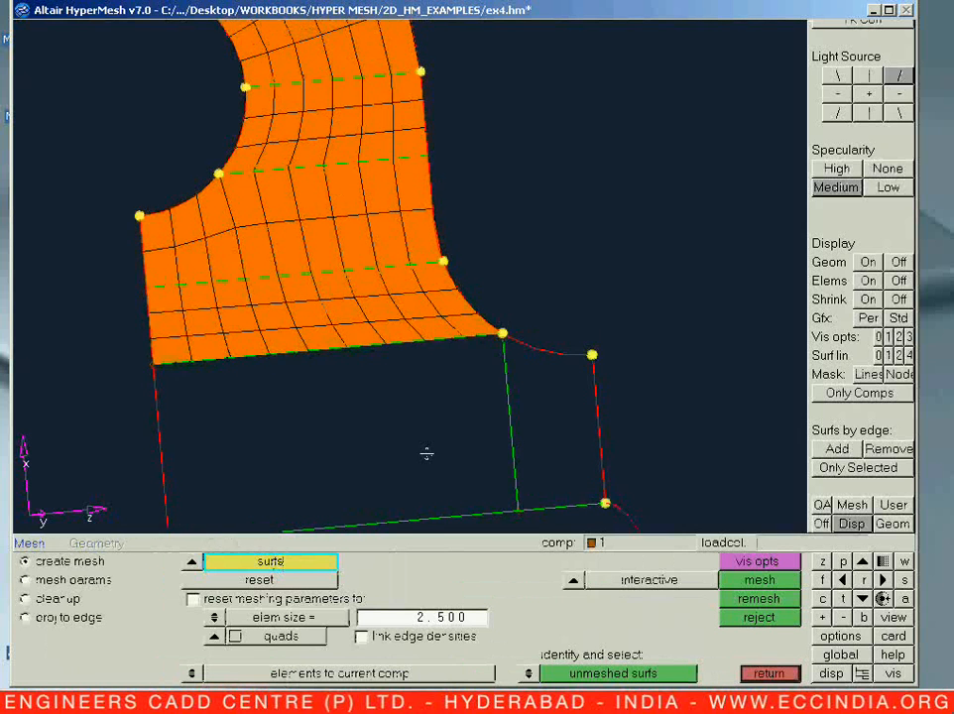
{"action": "left_click_drag", "start_coordinate": [431, 449], "coordinate": [407, 456], "text": "ctrl"}
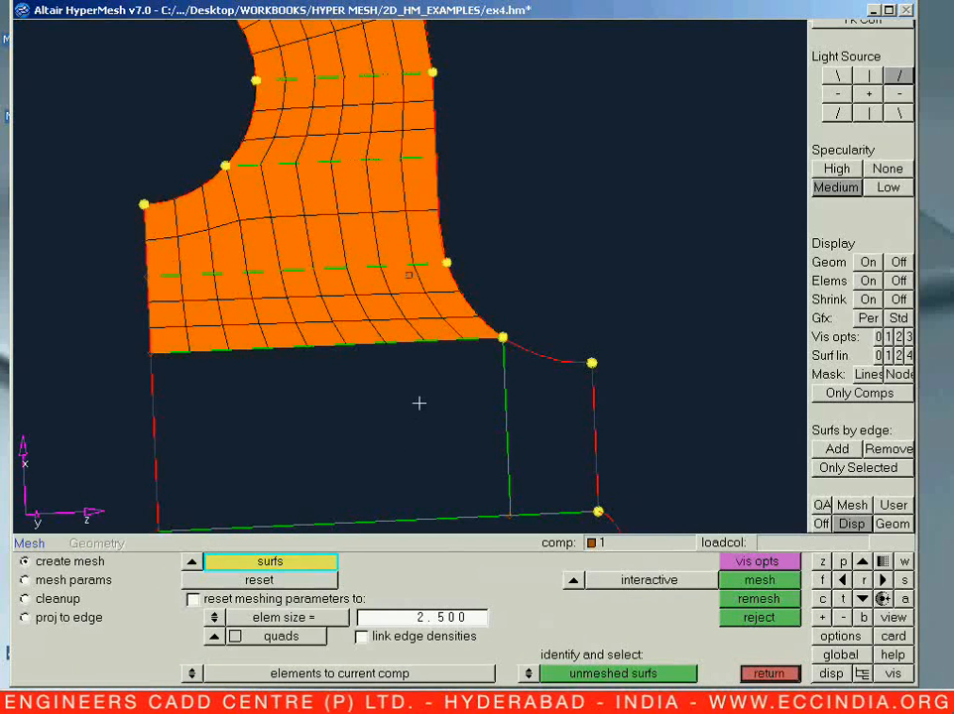
{"action": "left_click", "coordinate": [412, 353]}
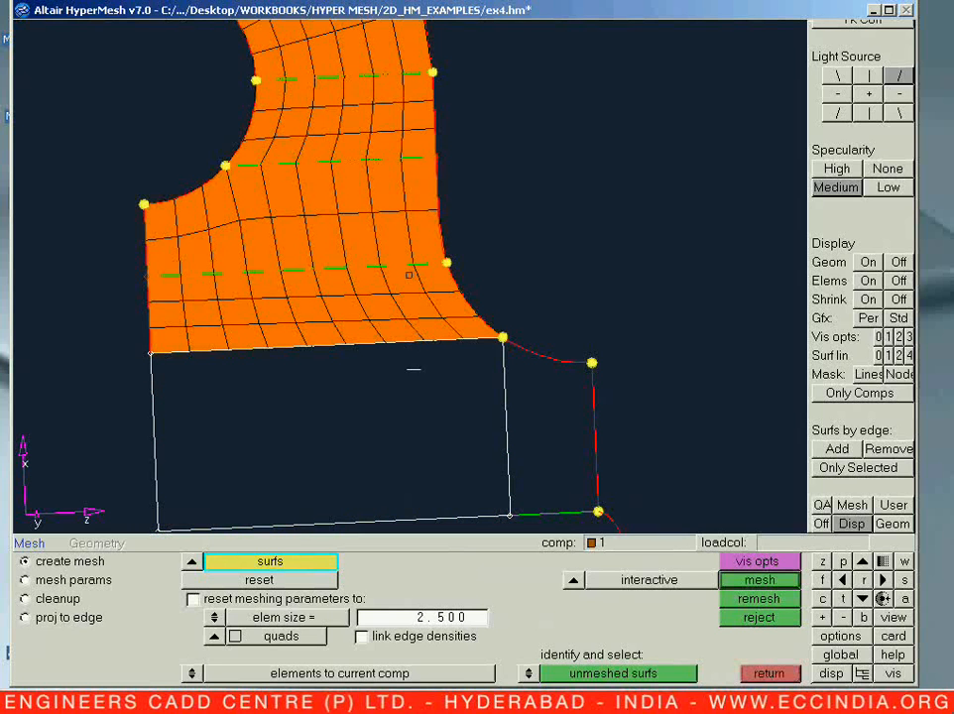
{"action": "middle_click", "coordinate": [408, 411]}
{"action": "mouse_move", "coordinate": [412, 427]}
{"action": "right_mouse_down", "text": "ctrl"}
{"action": "mouse_move", "coordinate": [419, 383]}
{"action": "mouse_move", "coordinate": [424, 446]}
{"action": "right_mouse_up", "text": "ctrl"}
{"action": "left_click_drag", "start_coordinate": [424, 446], "coordinate": [415, 434], "text": "ctrl"}
{"action": "middle_click", "coordinate": [416, 435]}
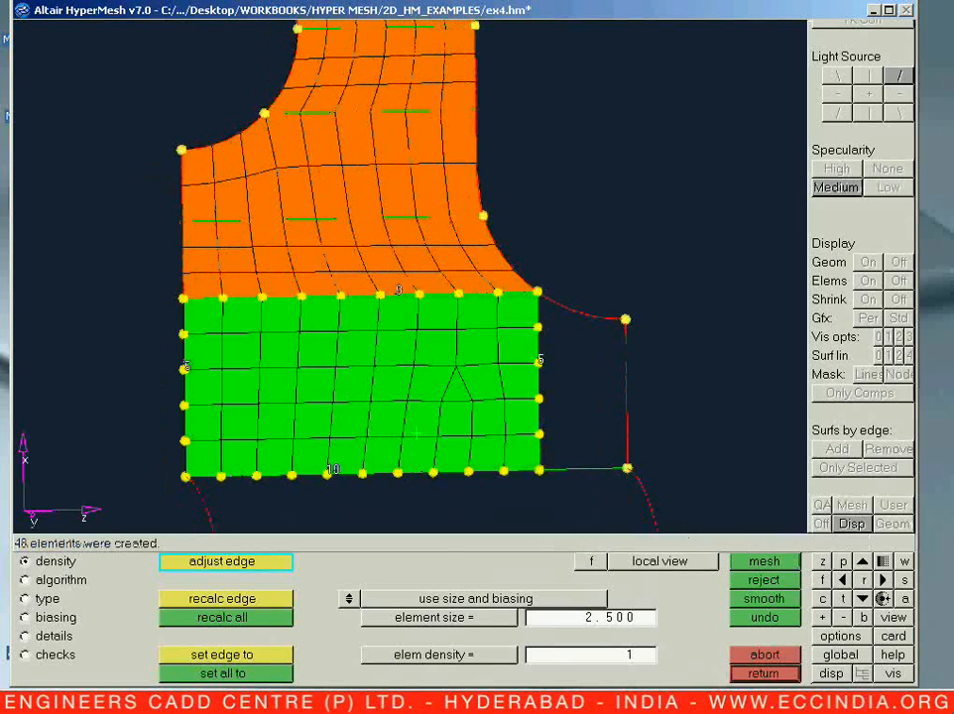
{"action": "right_click", "coordinate": [332, 469]}
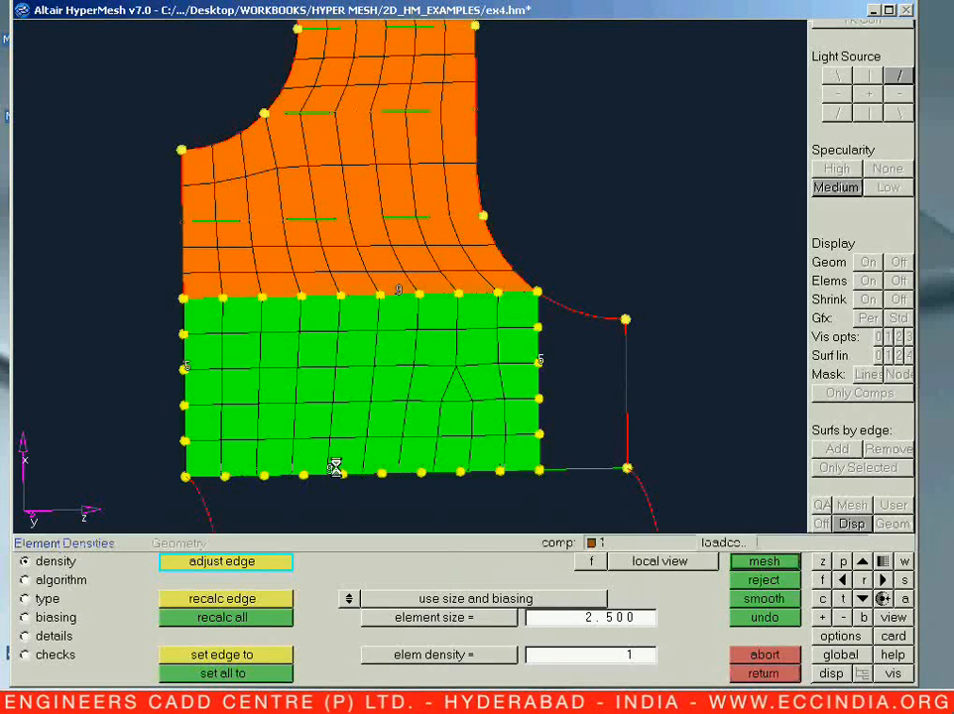
{"action": "right_click", "coordinate": [536, 361]}
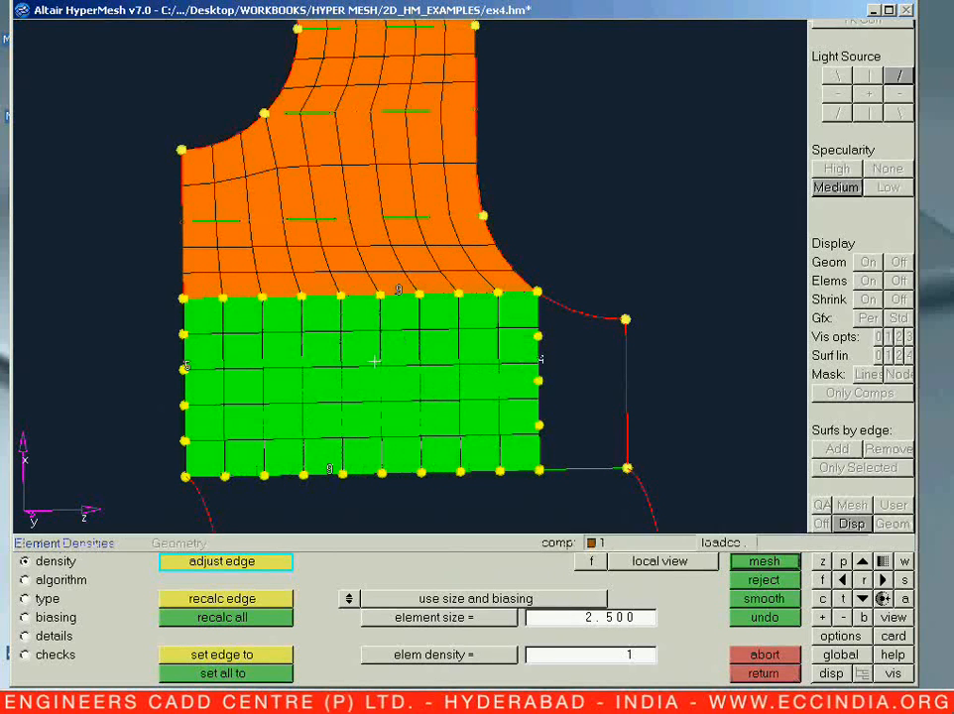
{"action": "right_click", "coordinate": [186, 367]}
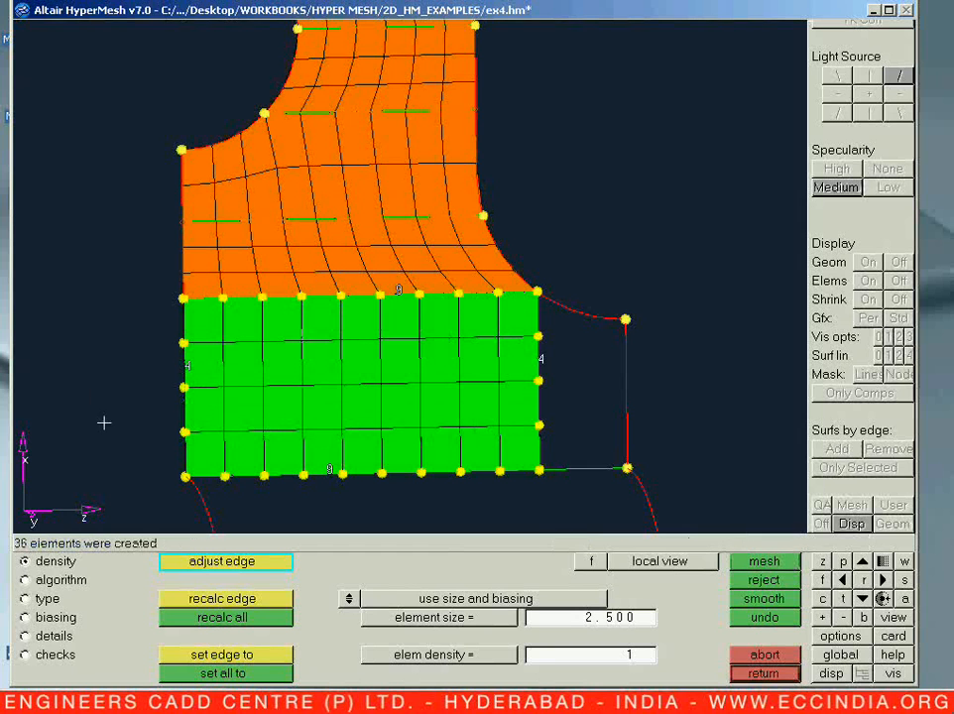
Check the rectangular patch's element length and jacobian, and accept its mesh.
{"action": "left_click", "coordinate": [57, 655]}
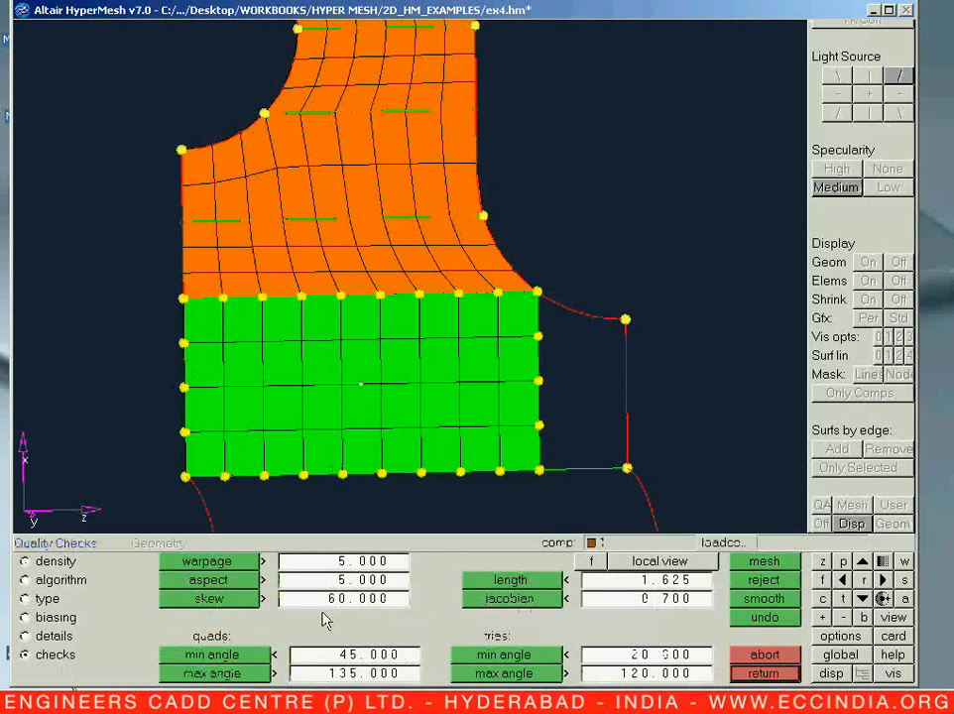
{"action": "left_click", "coordinate": [541, 583]}
{"action": "left_click", "coordinate": [523, 599]}
{"action": "left_click", "coordinate": [520, 580]}
{"action": "left_click", "coordinate": [516, 598]}
{"action": "middle_click", "coordinate": [400, 581]}
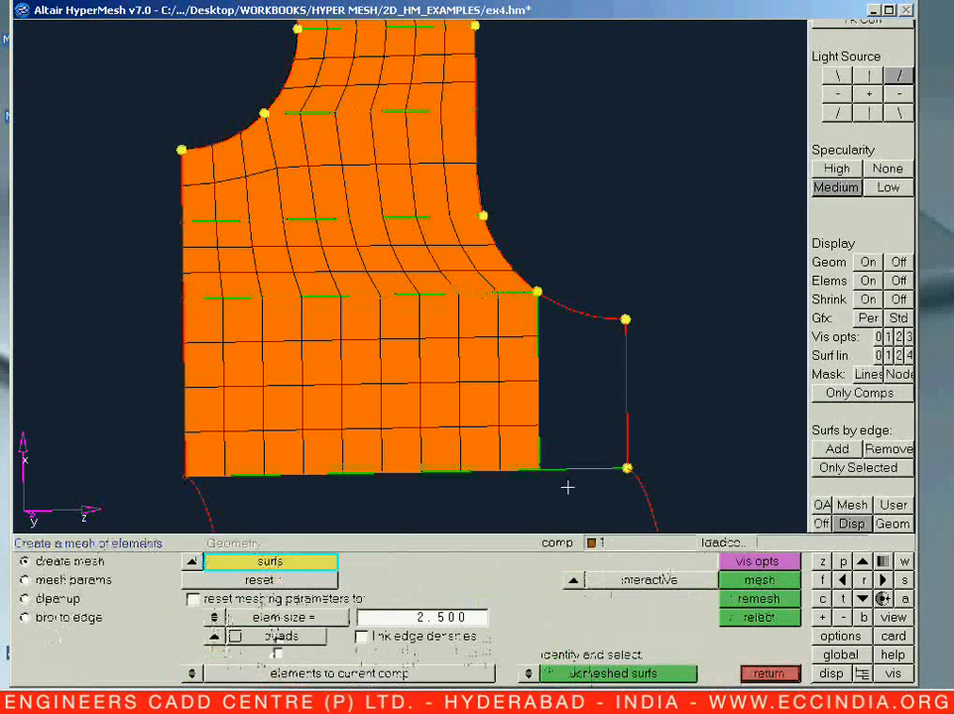
Mesh the small remaining patch under the fillet arc with quads, setting density 3 on its lower edge.
{"action": "left_click", "coordinate": [571, 452]}
{"action": "middle_click", "coordinate": [571, 452]}
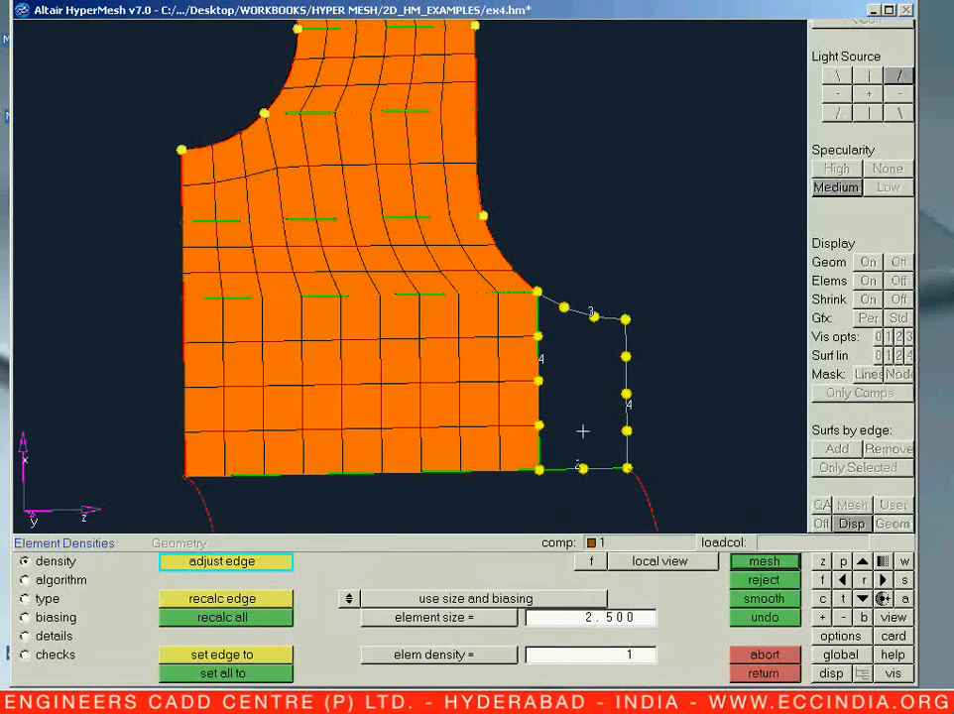
{"action": "middle_click", "coordinate": [582, 432]}
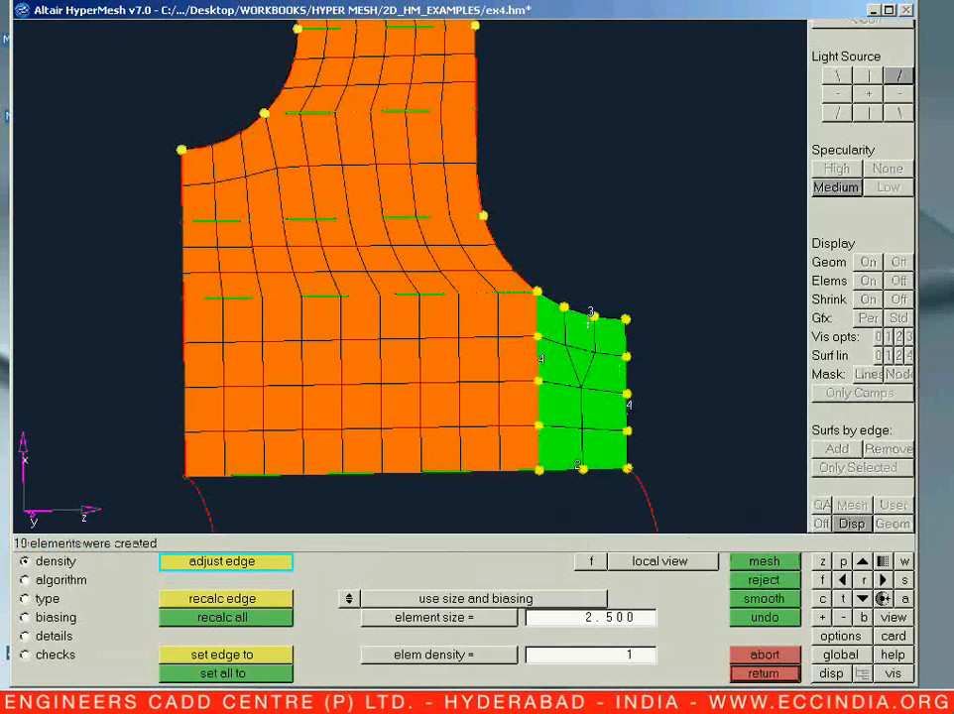
{"action": "left_click", "coordinate": [578, 484]}
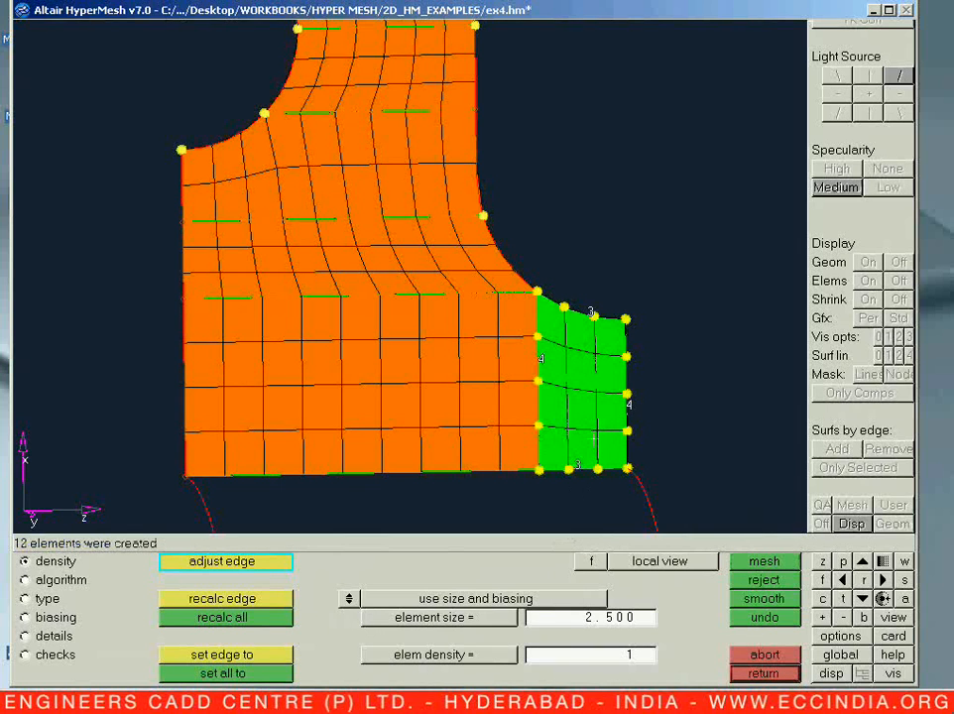
Check the small patch's jacobian and element length, and accept its mesh.
{"action": "left_click", "coordinate": [55, 654]}
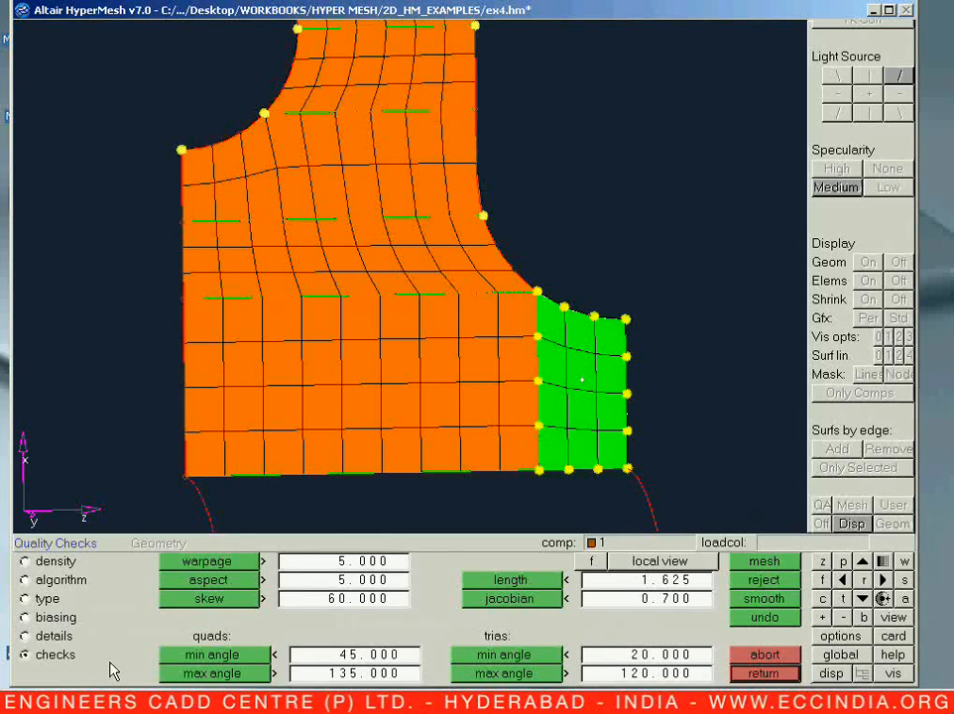
{"action": "left_click", "coordinate": [490, 599]}
{"action": "left_click", "coordinate": [501, 580]}
{"action": "middle_click", "coordinate": [495, 586]}
Trim the large curved surface with a z-axis plane based at the point where the meshed patches' dividing edge meets it.
{"action": "left_click_drag", "start_coordinate": [478, 523], "coordinate": [250, 352], "text": "ctrl"}
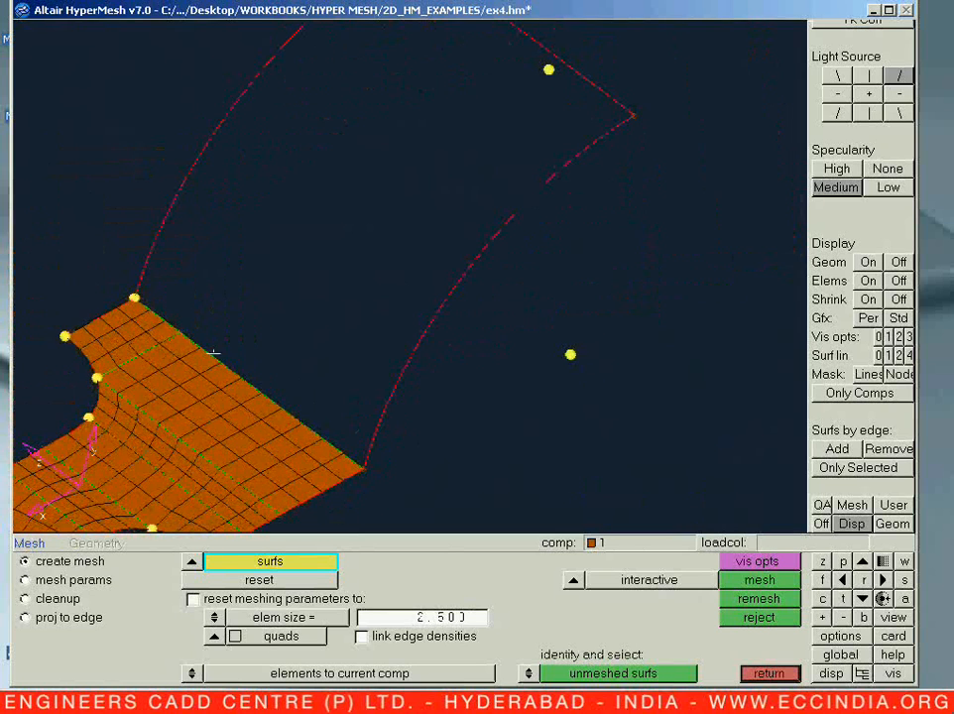
{"action": "left_click_drag", "start_coordinate": [223, 294], "coordinate": [260, 393], "text": "ctrl"}
{"action": "left_click_drag", "start_coordinate": [236, 536], "coordinate": [420, 482], "text": "ctrl"}
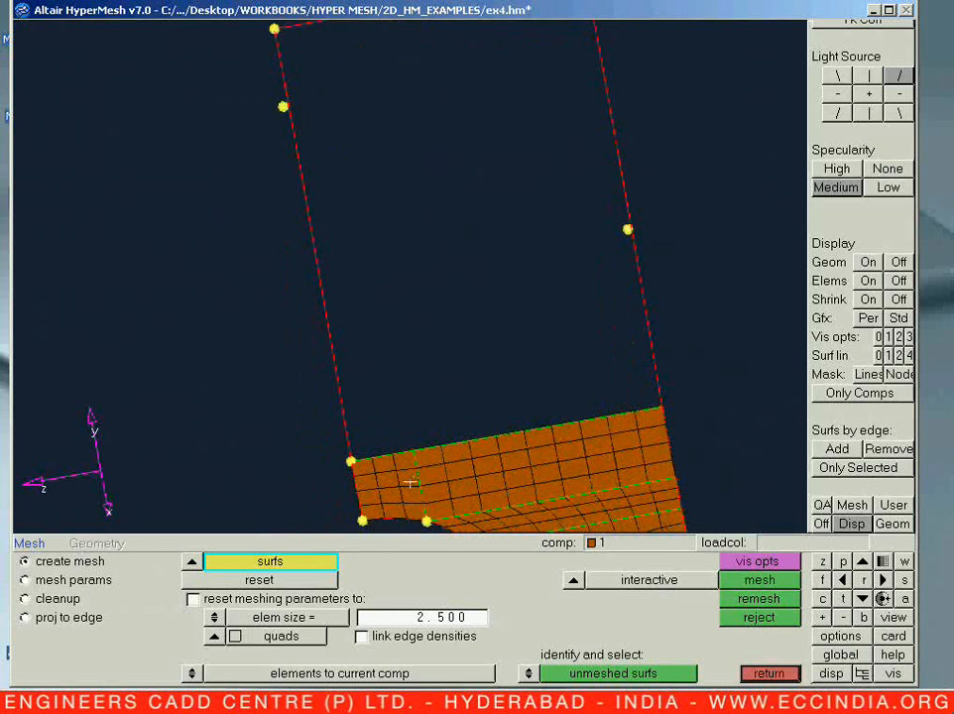
{"action": "key", "text": "shift+F9"}
{"action": "left_click", "coordinate": [325, 559]}
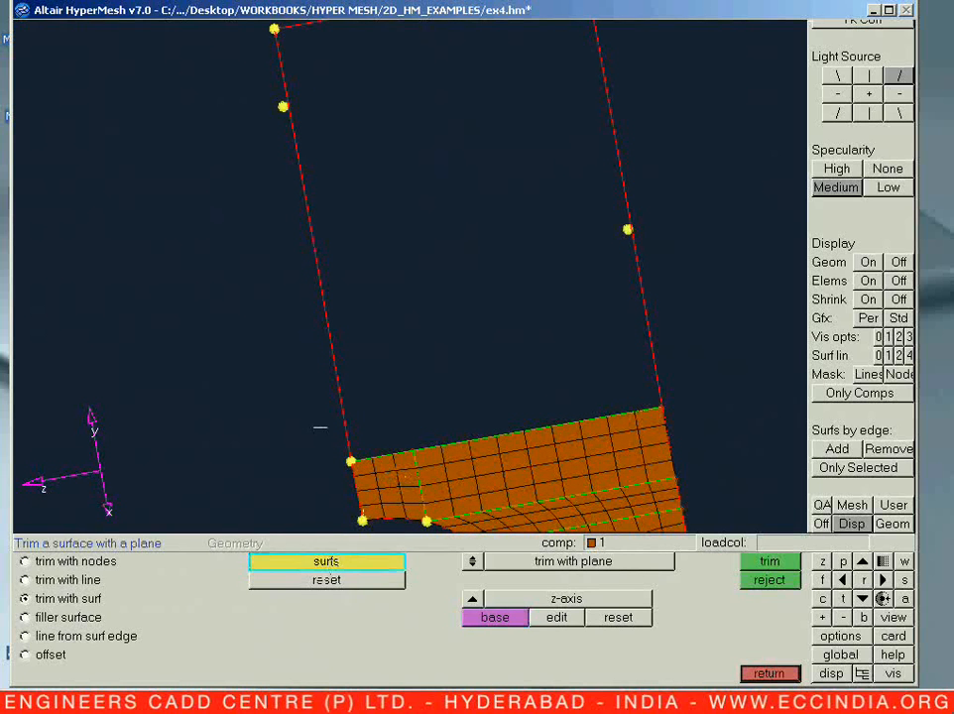
{"action": "left_click", "coordinate": [339, 380]}
{"action": "right_click_drag", "start_coordinate": [339, 379], "coordinate": [341, 434], "text": "ctrl"}
{"action": "left_click", "coordinate": [475, 617]}
{"action": "right_click_drag", "start_coordinate": [414, 443], "coordinate": [399, 247], "text": "ctrl"}
{"action": "scroll", "coordinate": [417, 390], "scroll_direction": "up", "scroll_amount": 4, "text": "ctrl"}
{"action": "left_click", "coordinate": [352, 327]}
{"action": "scroll", "coordinate": [391, 384], "scroll_direction": "down", "scroll_amount": 5, "text": "ctrl"}
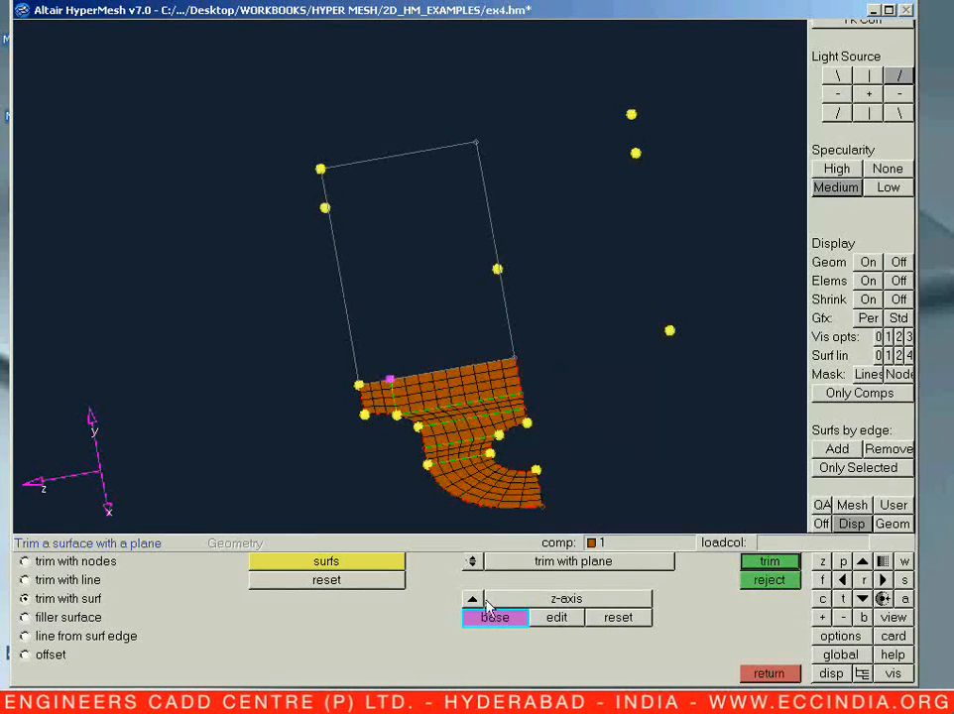
{"action": "left_click", "coordinate": [755, 561]}
{"action": "right_click_drag", "start_coordinate": [504, 325], "coordinate": [454, 302], "text": "ctrl"}
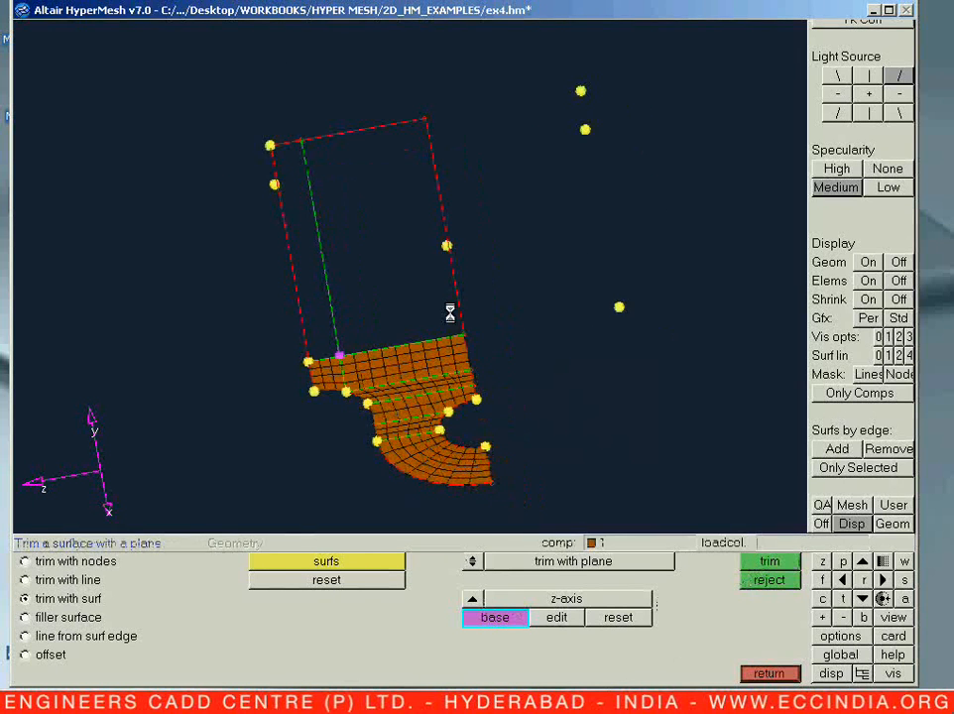
{"action": "key", "text": "Escape"}
Mesh the narrow strip of the trimmed curved surface with quads at element size 2.5.
{"action": "left_click_drag", "start_coordinate": [441, 352], "coordinate": [464, 468], "text": "ctrl"}
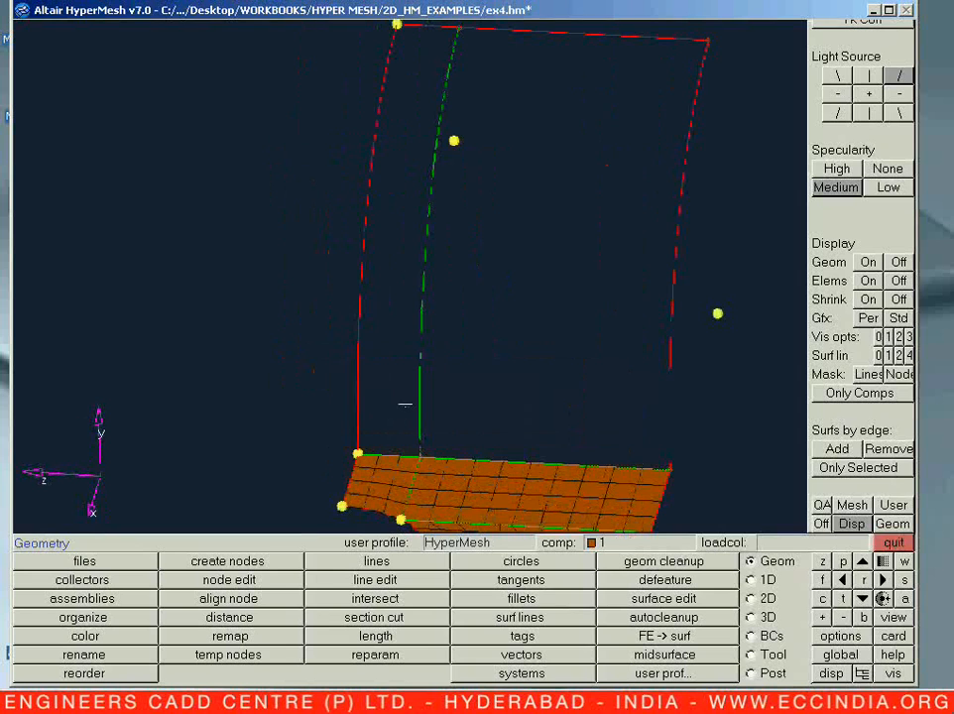
{"action": "key", "text": "F12"}
{"action": "left_click", "coordinate": [358, 345]}
{"action": "middle_click", "coordinate": [358, 344]}
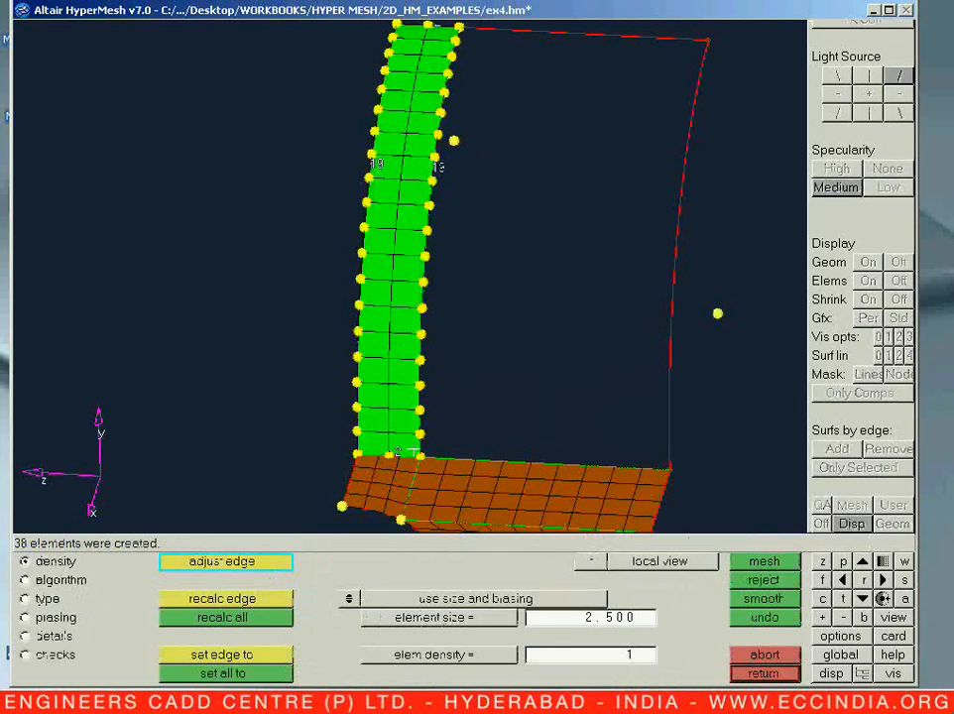
Set the density to 3 on the short edges of the narrow curved strip.
{"action": "left_click_drag", "start_coordinate": [404, 399], "coordinate": [451, 421], "text": "ctrl"}
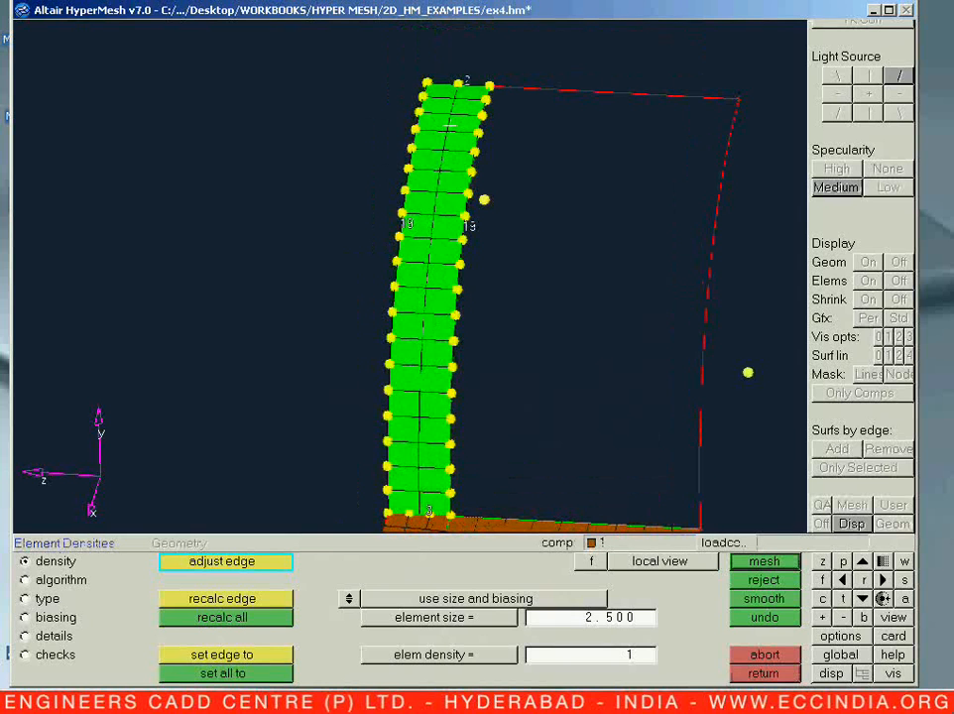
{"action": "left_click", "coordinate": [468, 80]}
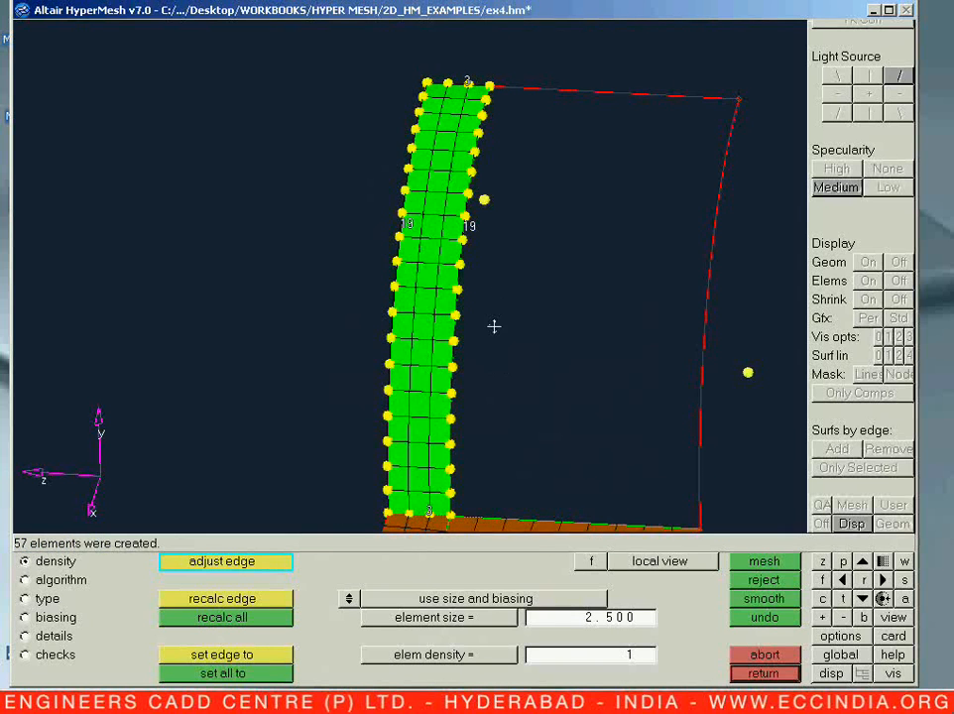
{"action": "right_click_drag", "start_coordinate": [499, 365], "coordinate": [482, 251], "text": "ctrl"}
Check the narrow curved strip's element length and jacobian, and accept its mesh.
{"action": "left_click", "coordinate": [51, 655]}
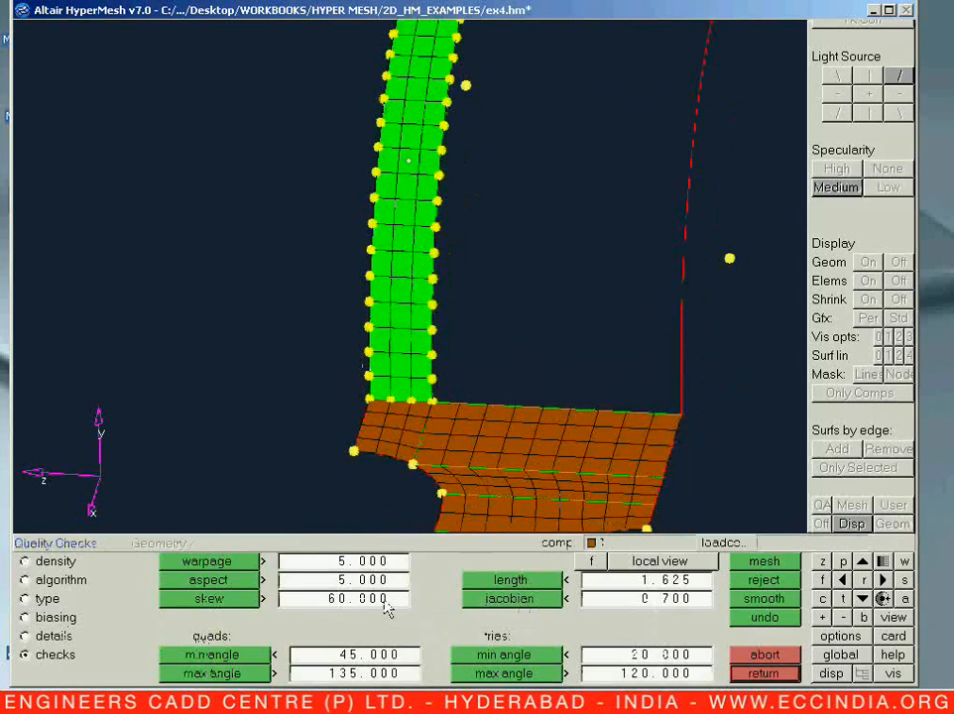
{"action": "left_click", "coordinate": [486, 578]}
{"action": "left_click", "coordinate": [490, 600]}
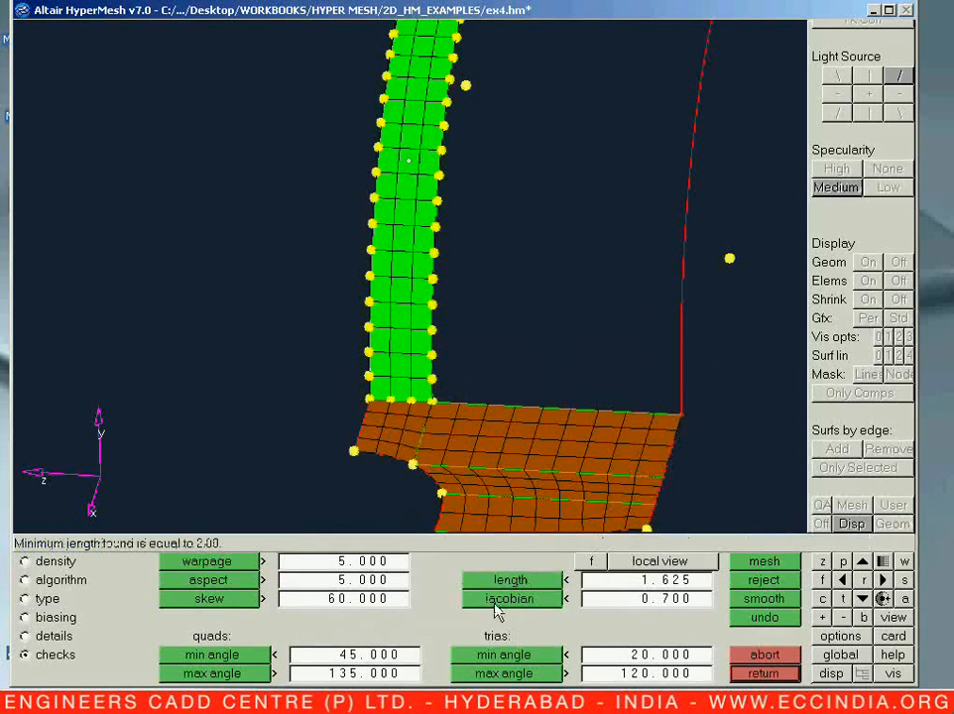
{"action": "key", "text": "Escape"}
Mesh the large remaining part of the curved surface with quads at element size 2.5.
{"action": "right_click_drag", "start_coordinate": [433, 341], "coordinate": [418, 429], "text": "ctrl"}
{"action": "left_click_drag", "start_coordinate": [419, 428], "coordinate": [436, 483], "text": "ctrl"}
{"action": "left_click", "coordinate": [478, 458]}
{"action": "middle_click", "coordinate": [477, 457]}
{"action": "middle_click", "coordinate": [475, 457]}
Set the density of the large curved patch's far edge to 9 to match the shared edge, and remesh the patch.
{"action": "right_click_drag", "start_coordinate": [392, 502], "coordinate": [431, 387], "text": "ctrl"}
{"action": "left_click_drag", "start_coordinate": [431, 386], "coordinate": [377, 406], "text": "ctrl"}
{"action": "scroll", "coordinate": [334, 314], "scroll_direction": "up", "scroll_amount": 4, "text": "ctrl"}
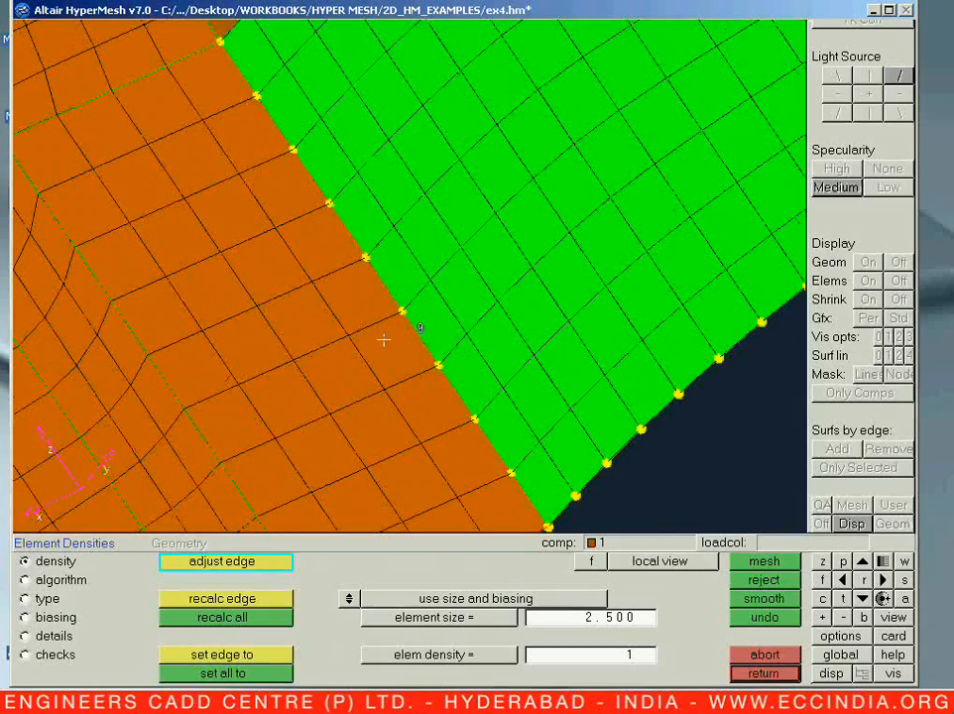
{"action": "right_click_drag", "start_coordinate": [470, 342], "coordinate": [453, 397], "text": "ctrl"}
{"action": "scroll", "coordinate": [454, 391], "scroll_direction": "down", "scroll_amount": 5, "text": "ctrl"}
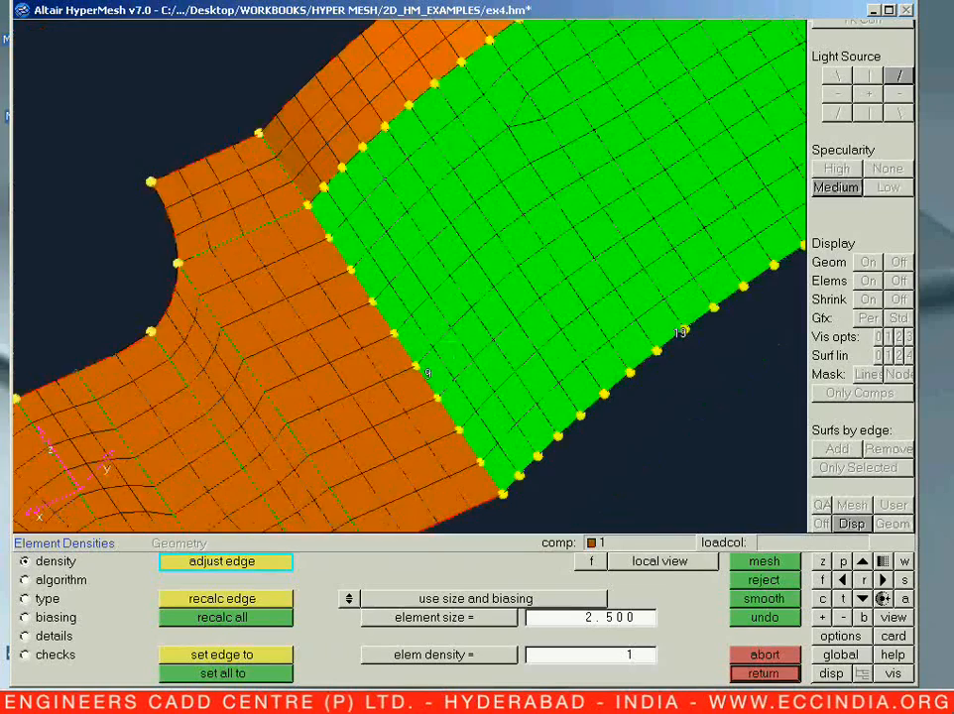
{"action": "right_click_drag", "start_coordinate": [681, 234], "coordinate": [553, 300], "text": "ctrl"}
{"action": "right_click", "coordinate": [615, 208]}
{"action": "left_click", "coordinate": [763, 561]}
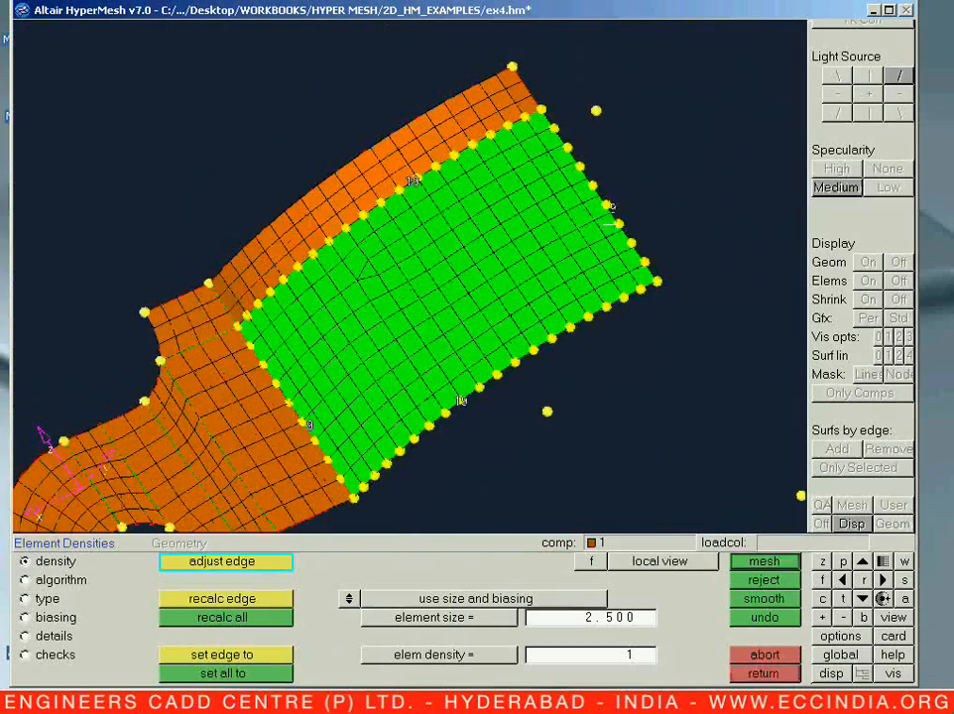
Inspect the large curved patch's mesh along the strip boundary and accept it.
{"action": "right_click_drag", "start_coordinate": [370, 247], "coordinate": [407, 241], "text": "ctrl"}
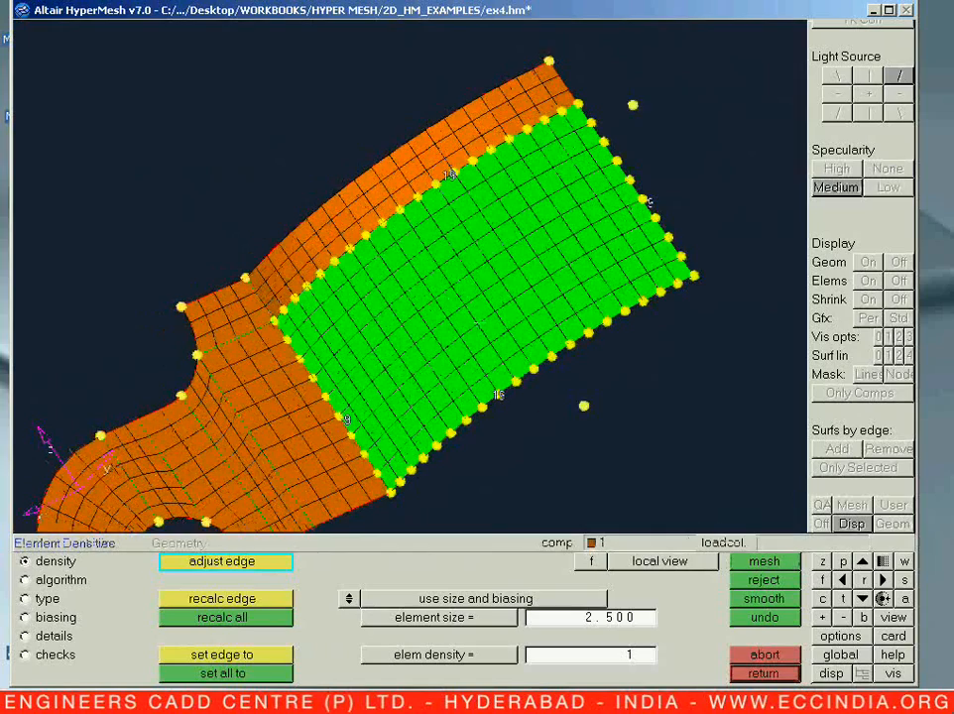
{"action": "scroll", "coordinate": [480, 319], "scroll_direction": "up", "scroll_amount": 6, "text": "ctrl"}
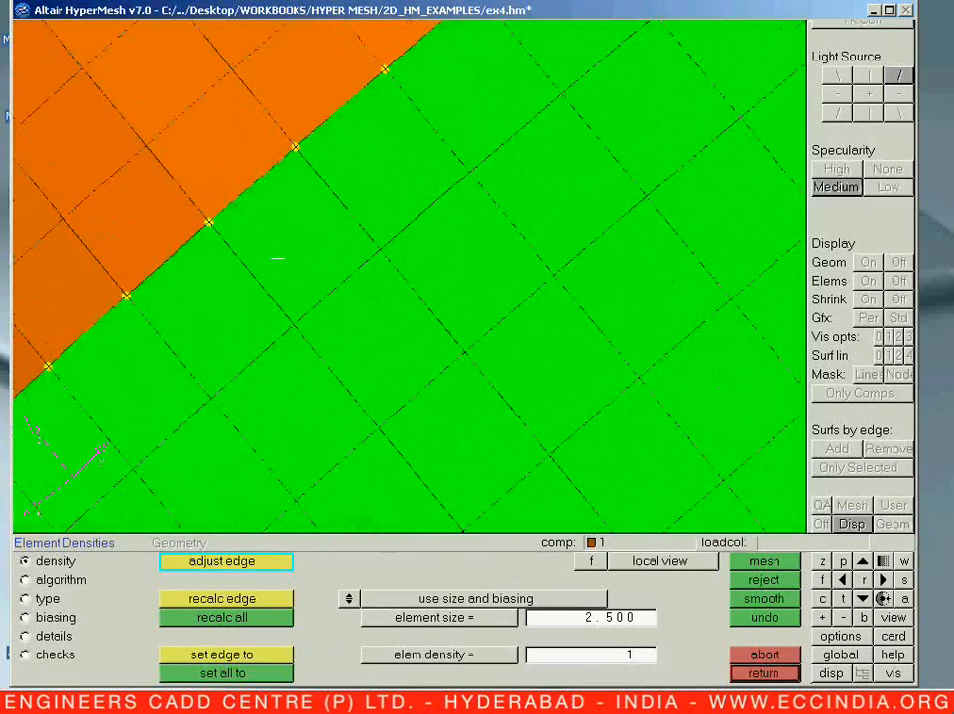
{"action": "right_click_drag", "start_coordinate": [267, 261], "coordinate": [329, 330], "text": "ctrl"}
{"action": "key", "text": "Escape"}
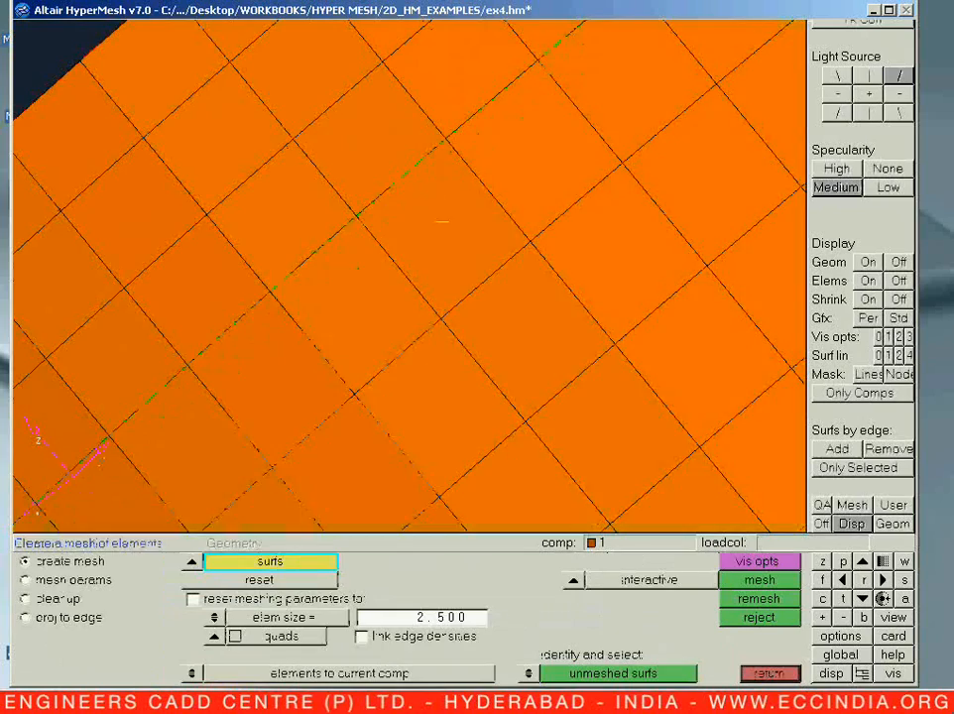
{"action": "scroll", "coordinate": [456, 244], "scroll_direction": "down", "scroll_amount": 3, "text": "ctrl"}
{"action": "scroll", "coordinate": [456, 245], "scroll_direction": "down", "scroll_amount": 3, "text": "ctrl"}
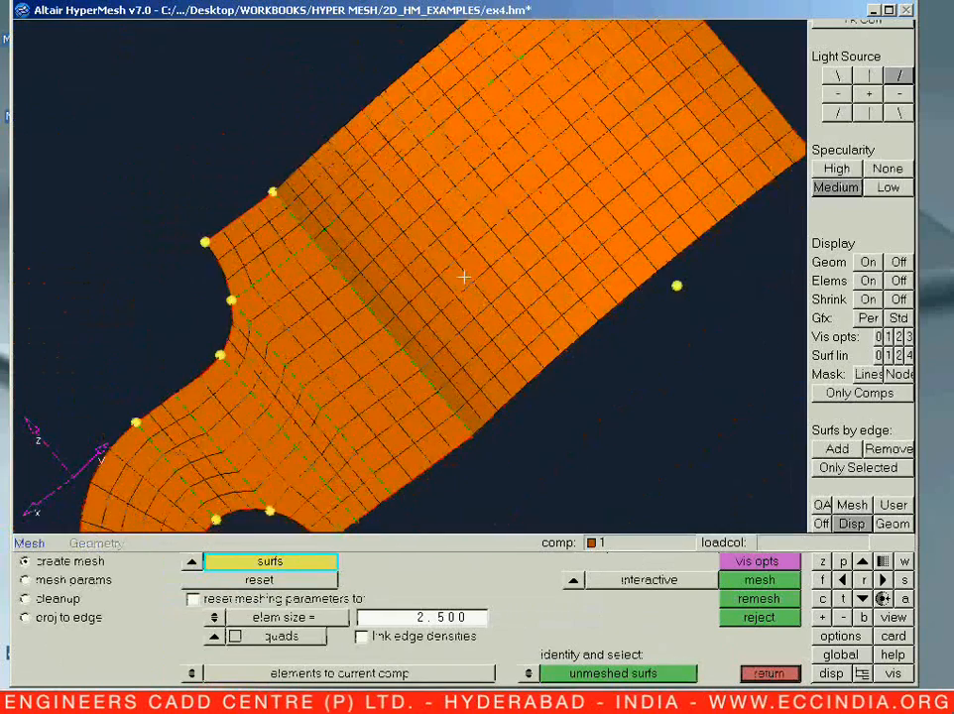
{"action": "mouse_move", "coordinate": [445, 379]}
{"action": "left_mouse_down", "text": "ctrl"}
{"action": "mouse_move", "coordinate": [425, 396]}
{"action": "mouse_move", "coordinate": [438, 441]}
{"action": "mouse_move", "coordinate": [401, 439]}
{"action": "mouse_move", "coordinate": [389, 408]}
{"action": "mouse_move", "coordinate": [424, 471]}
{"action": "mouse_move", "coordinate": [398, 465]}
{"action": "left_mouse_up", "text": "ctrl"}
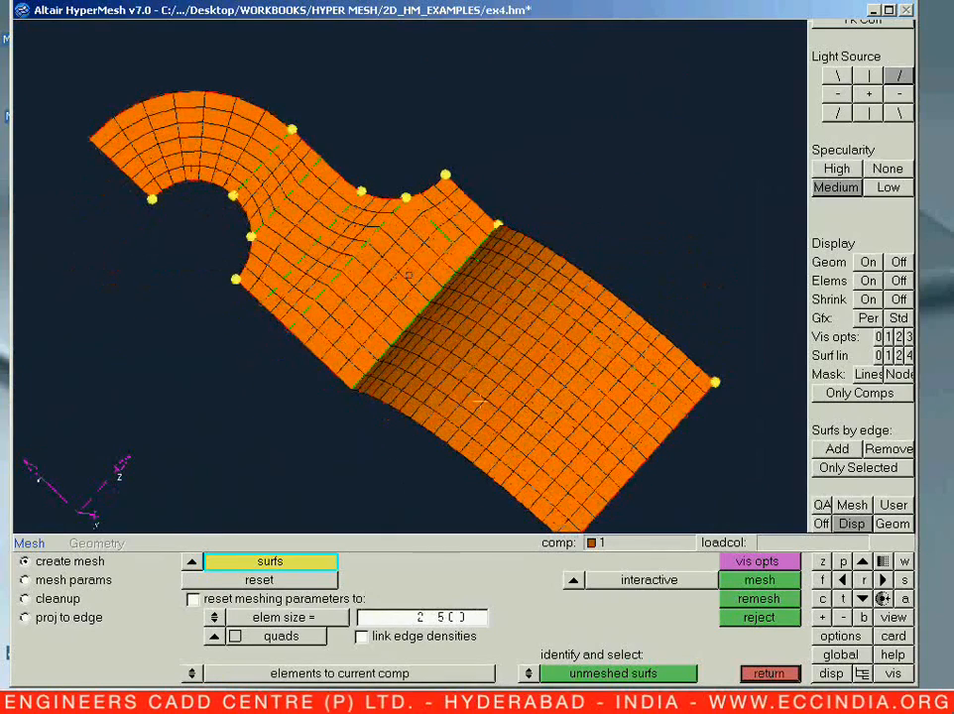
{"action": "key", "text": "Escape"}
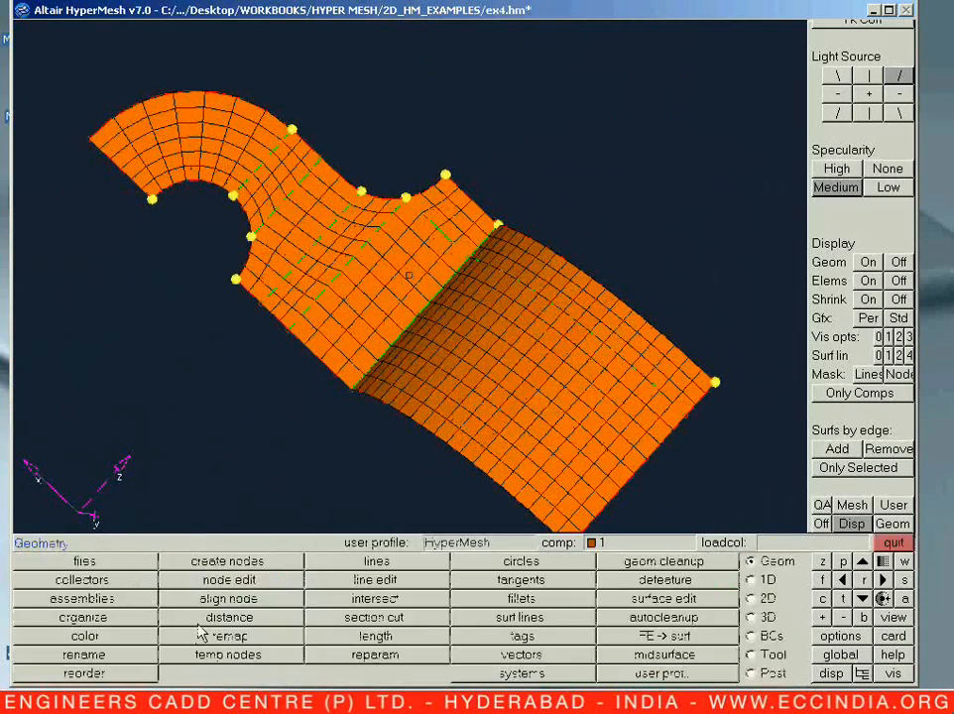
Preview and equivalence the coincident nodes of the mesh with a tolerance of 0.010.
{"action": "key", "text": "shift+F3"}
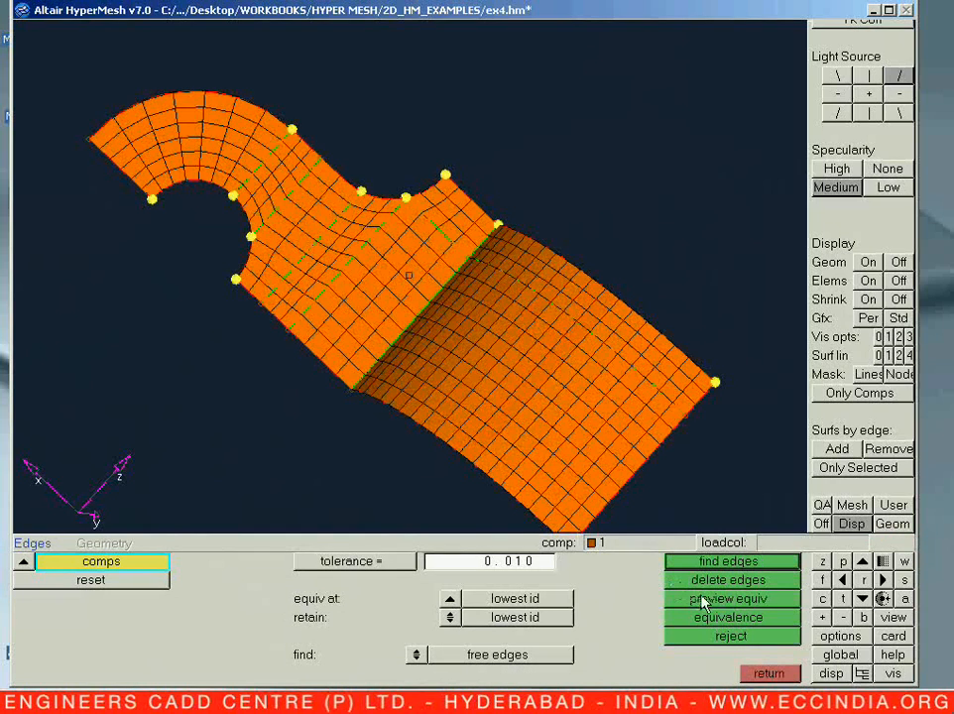
{"action": "left_click", "coordinate": [701, 600]}
{"action": "left_click", "coordinate": [713, 617]}
{"action": "key", "text": "Escape"}
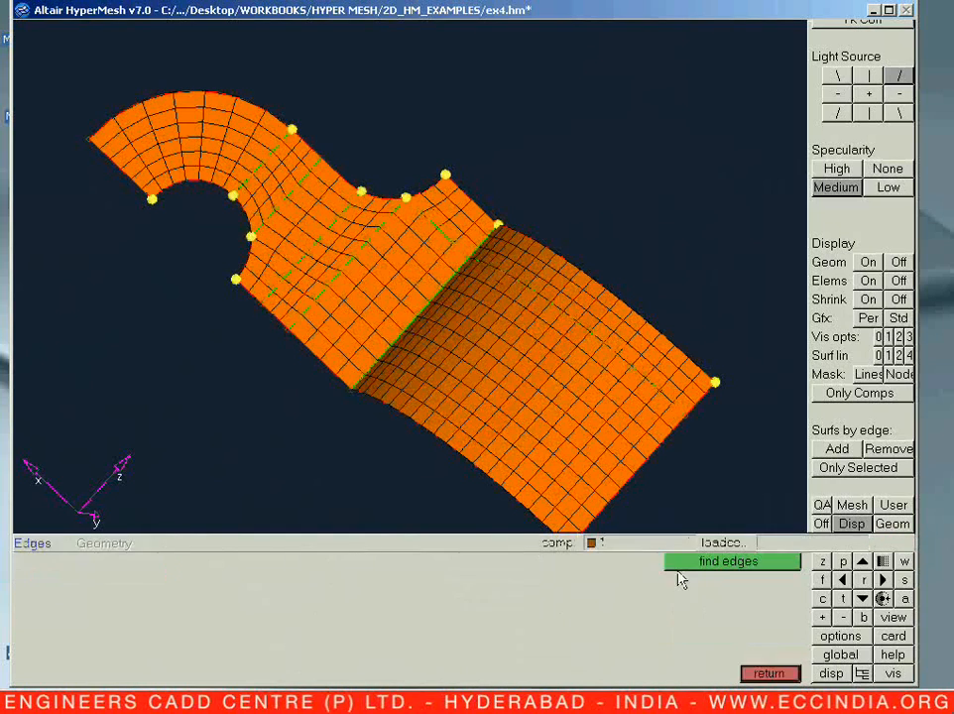
Hide the elements of all components so only the geometry lines are displayed.
{"action": "left_click_drag", "start_coordinate": [448, 322], "coordinate": [417, 365], "text": "ctrl"}
{"action": "key", "text": "d"}
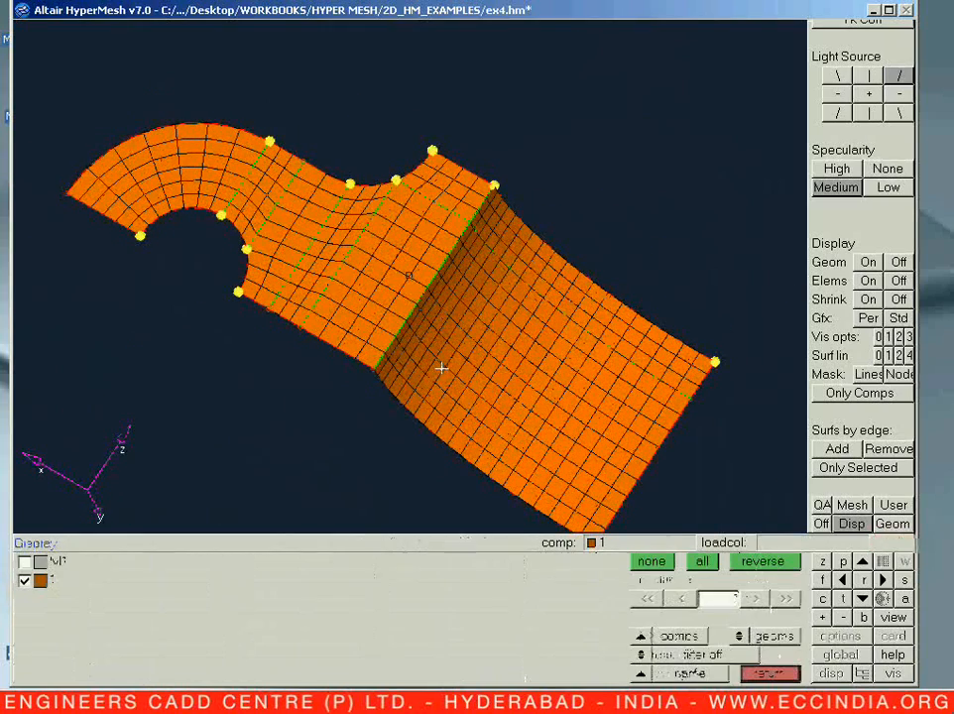
{"action": "left_click", "coordinate": [651, 563]}
{"action": "left_click_drag", "start_coordinate": [501, 439], "coordinate": [514, 442], "text": "ctrl"}
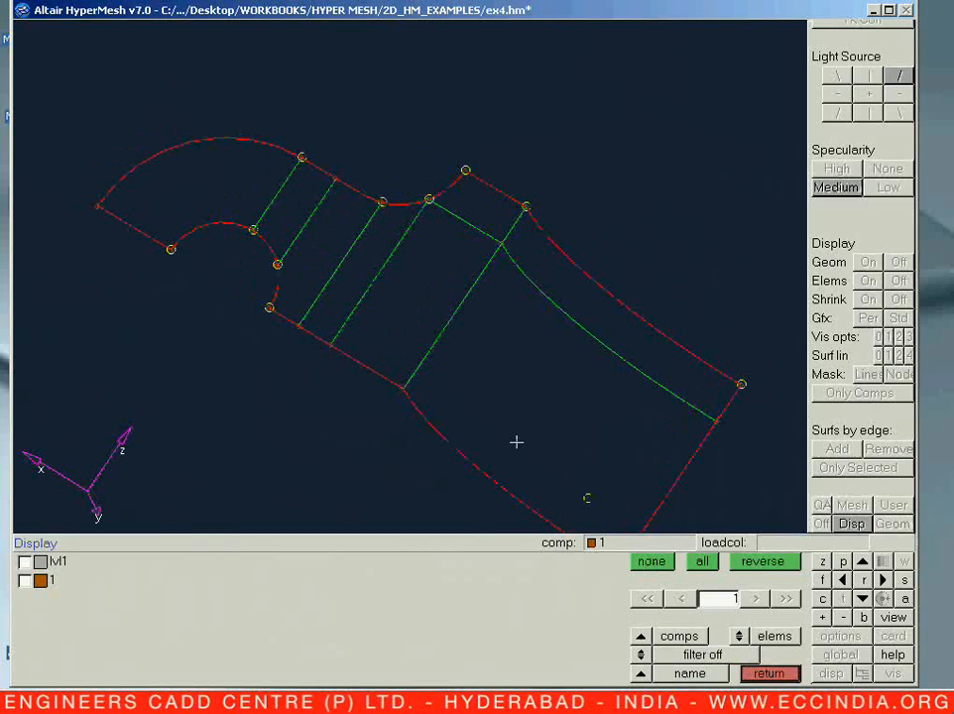
{"action": "key", "text": "Escape"}
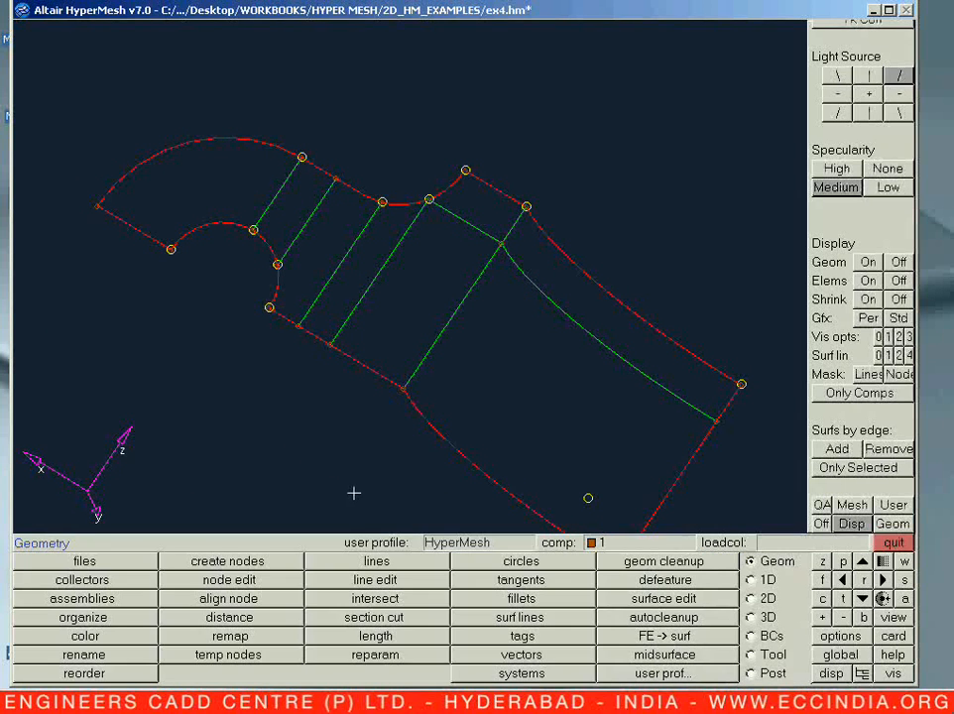
Unsplit every trim line on the flat and curved surfaces except the shared edge between the two.
{"action": "key", "text": "F12"}
{"action": "left_click", "coordinate": [70, 599]}
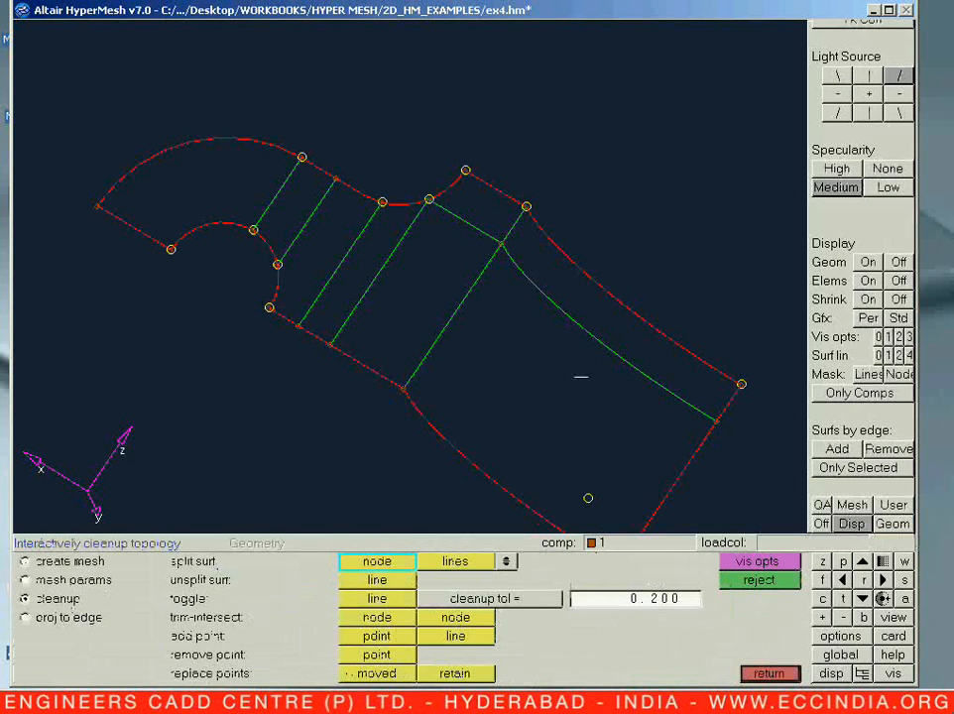
{"action": "left_click", "coordinate": [377, 580]}
{"action": "left_click", "coordinate": [494, 254]}
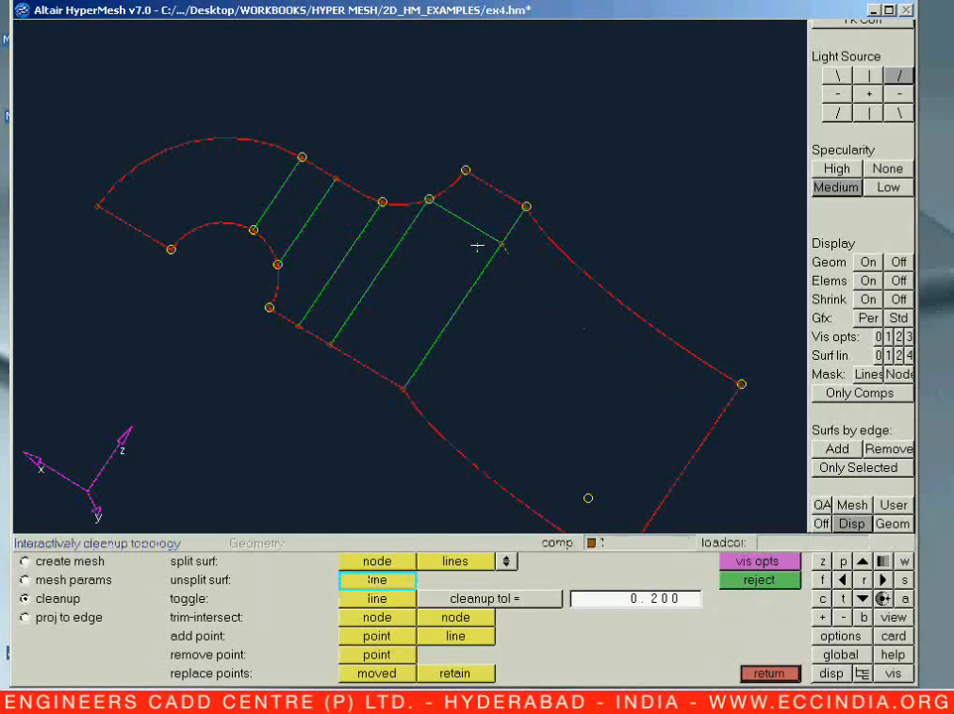
{"action": "left_click", "coordinate": [406, 238]}
{"action": "left_click", "coordinate": [361, 238]}
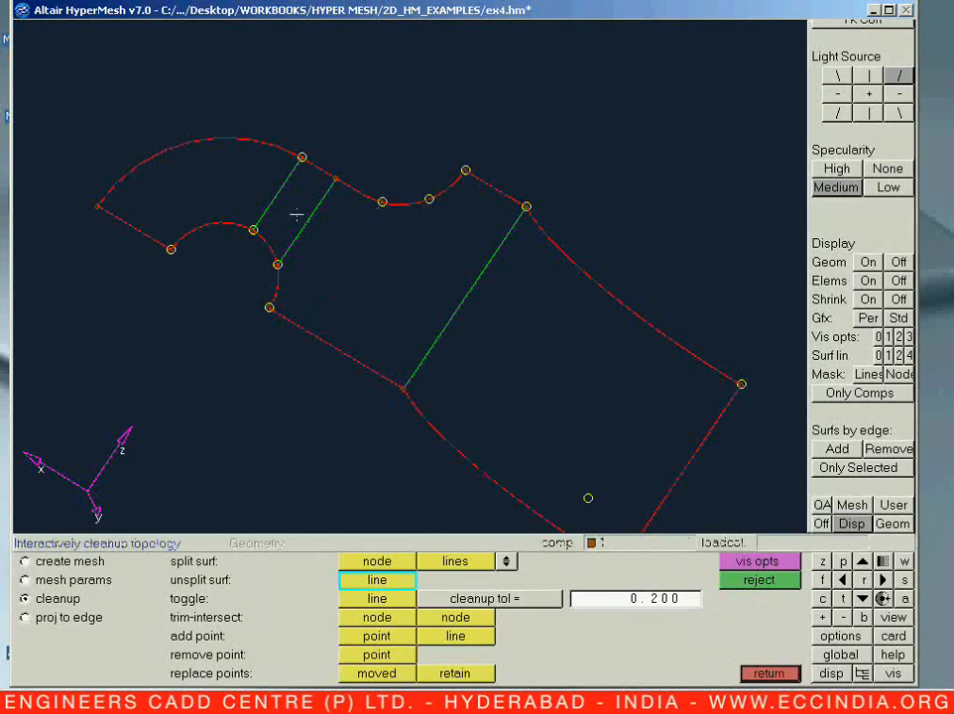
{"action": "left_click", "coordinate": [277, 192]}
{"action": "left_click", "coordinate": [308, 223]}
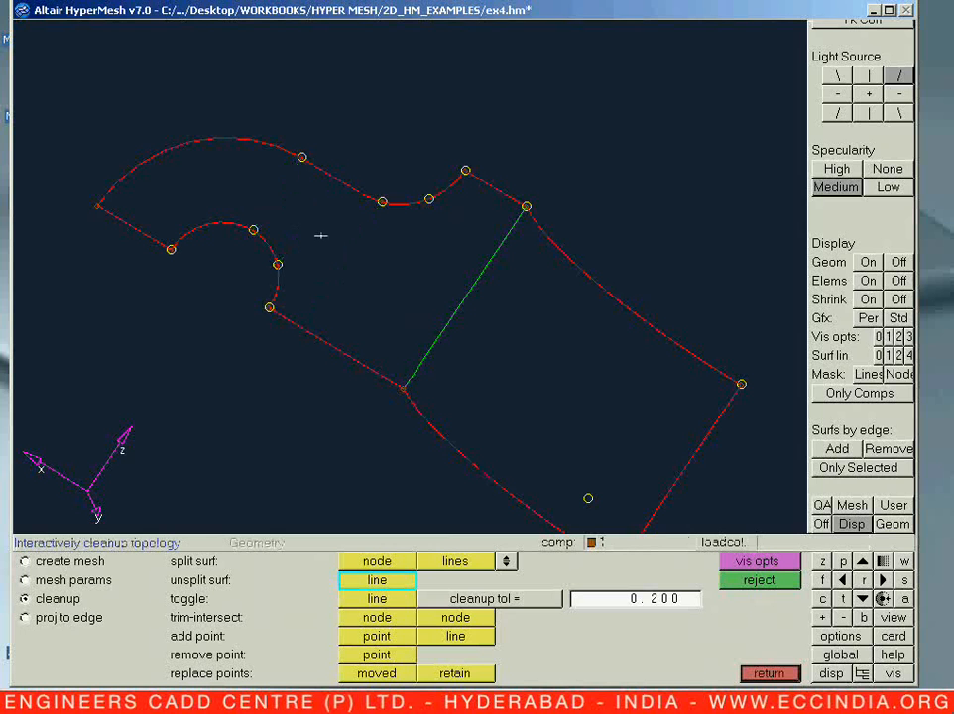
{"action": "key", "text": "Escape"}
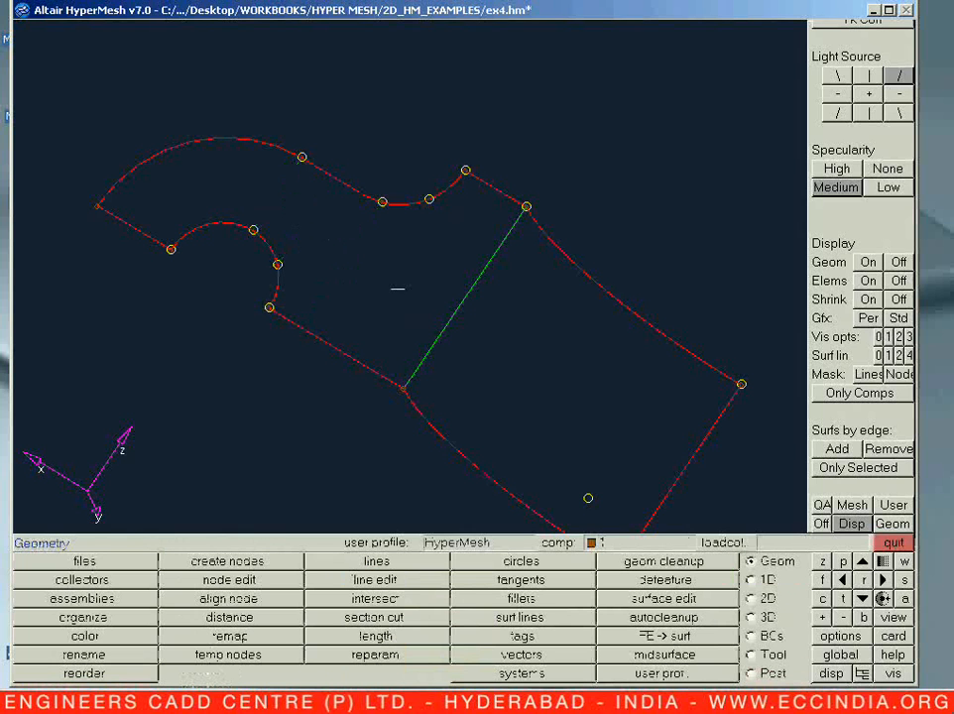
Display the elements of all components again.
{"action": "key", "text": "d"}
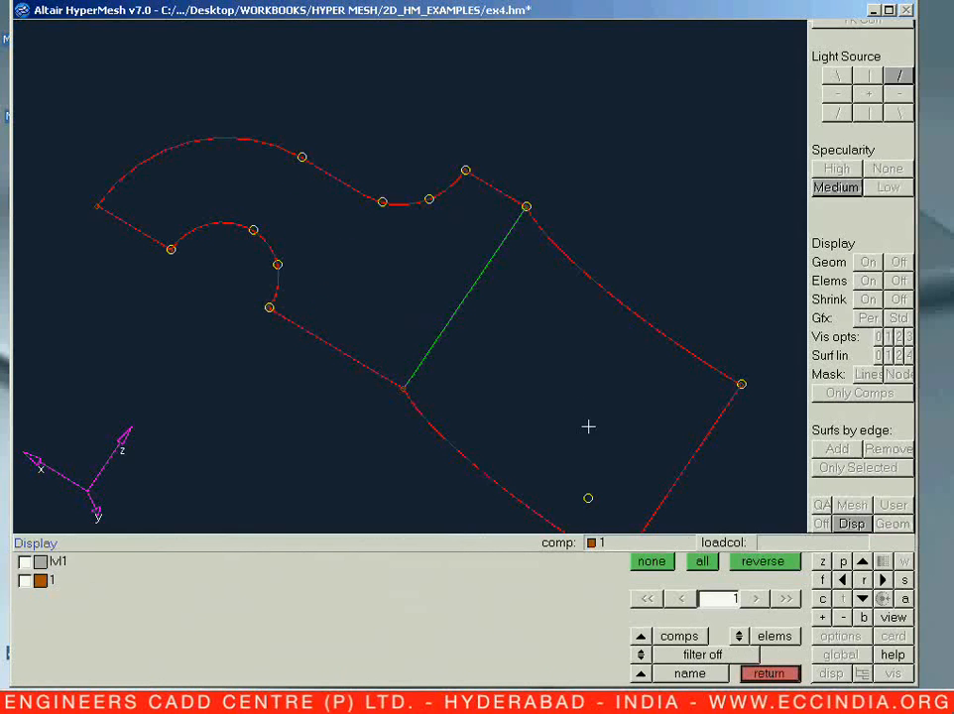
{"action": "left_click", "coordinate": [704, 562]}
{"action": "key", "text": "Escape"}
{"action": "right_click_drag", "start_coordinate": [455, 393], "coordinate": [377, 441], "text": "ctrl"}
{"action": "mouse_move", "coordinate": [377, 441]}
{"action": "left_mouse_down", "text": "ctrl"}
{"action": "mouse_move", "coordinate": [470, 219]}
{"action": "mouse_move", "coordinate": [453, 270]}
{"action": "mouse_move", "coordinate": [465, 296]}
{"action": "mouse_move", "coordinate": [476, 292]}
{"action": "left_mouse_up", "text": "ctrl"}
{"action": "scroll", "coordinate": [481, 290], "scroll_direction": "up", "scroll_amount": 2, "text": "ctrl"}
{"action": "right_click_drag", "start_coordinate": [500, 281], "coordinate": [453, 325], "text": "ctrl"}
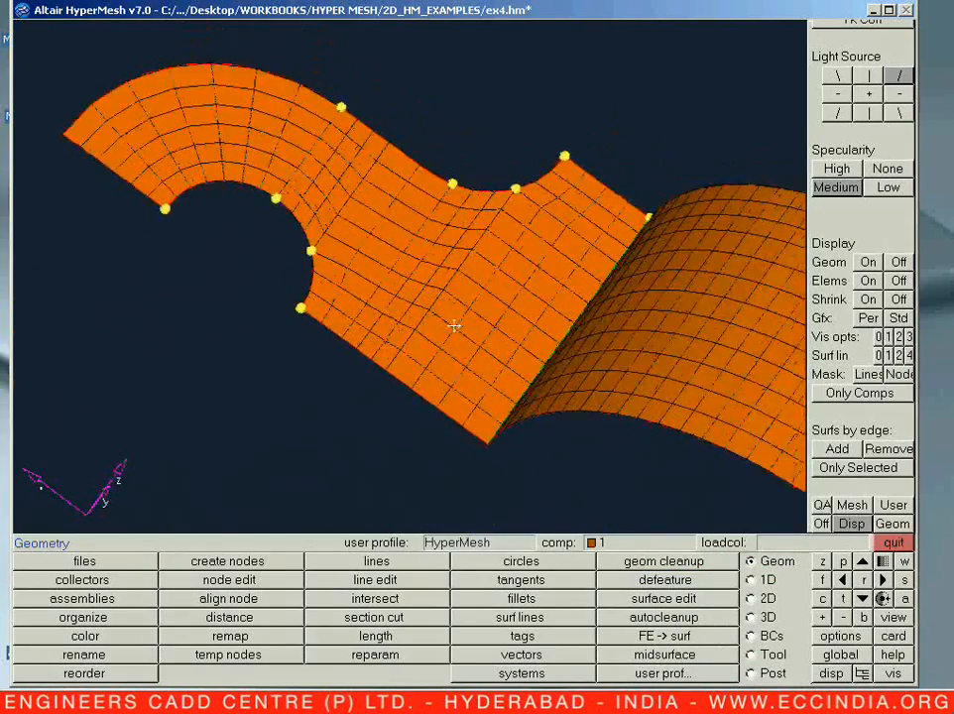
Check the 2D elements for jacobian below 0.7, length below 1.875, warpage, aspect ratio, skew and chordal deviation.
{"action": "key", "text": "F10"}
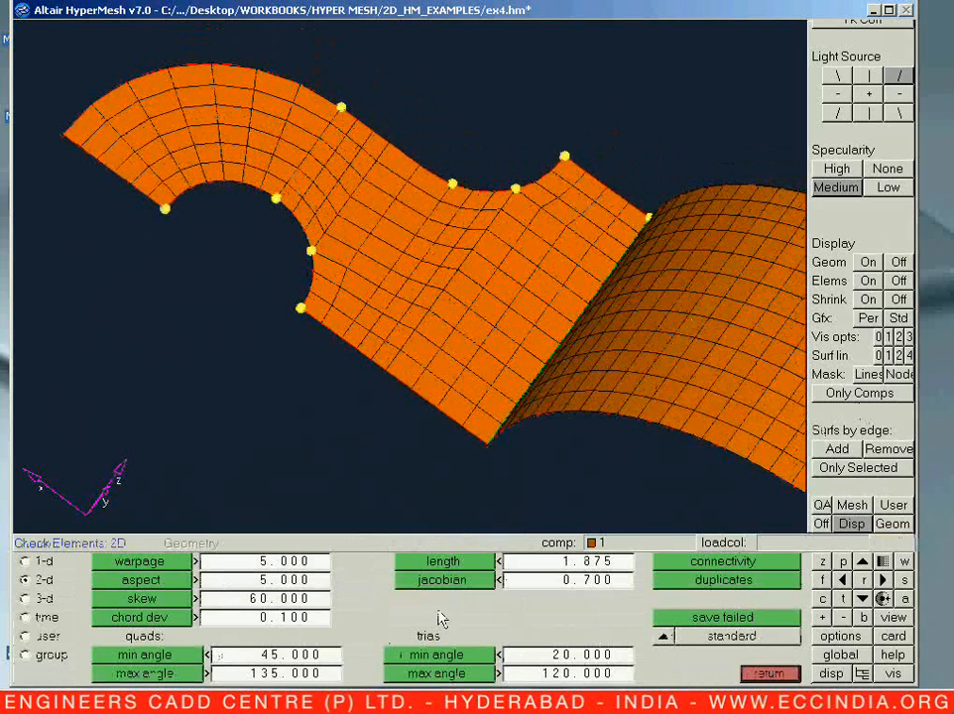
{"action": "left_click", "coordinate": [450, 582]}
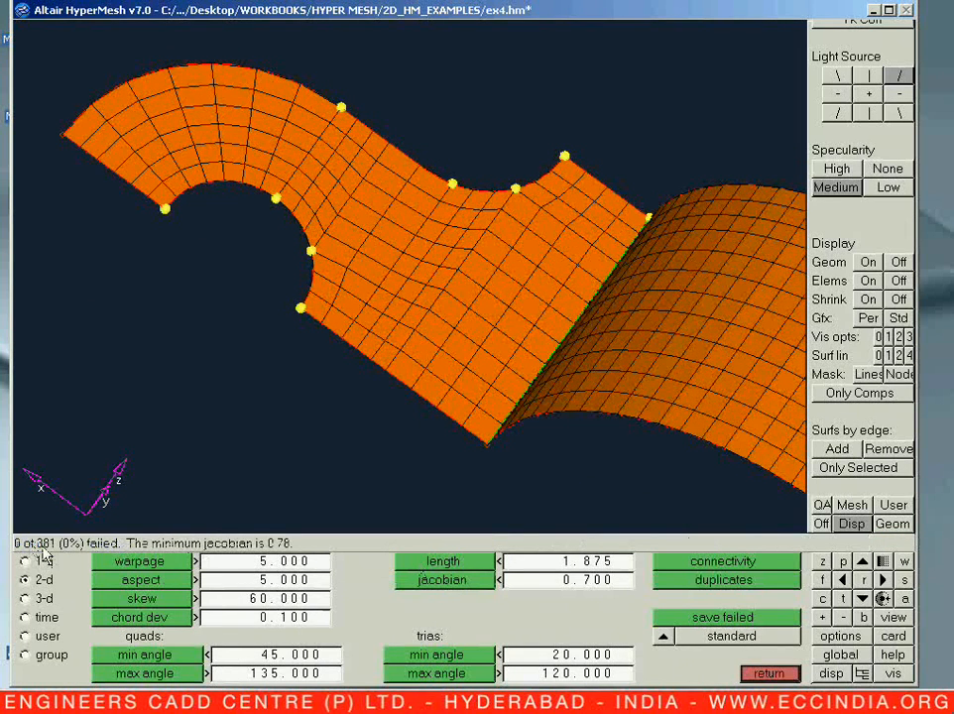
{"action": "left_click", "coordinate": [441, 561]}
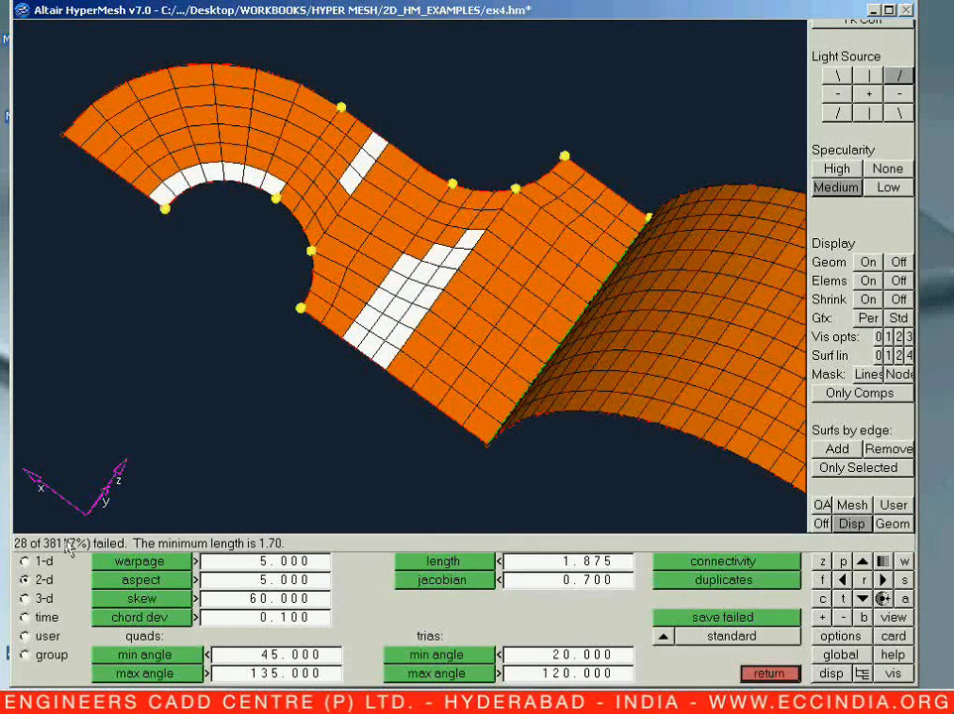
{"action": "left_click", "coordinate": [156, 562]}
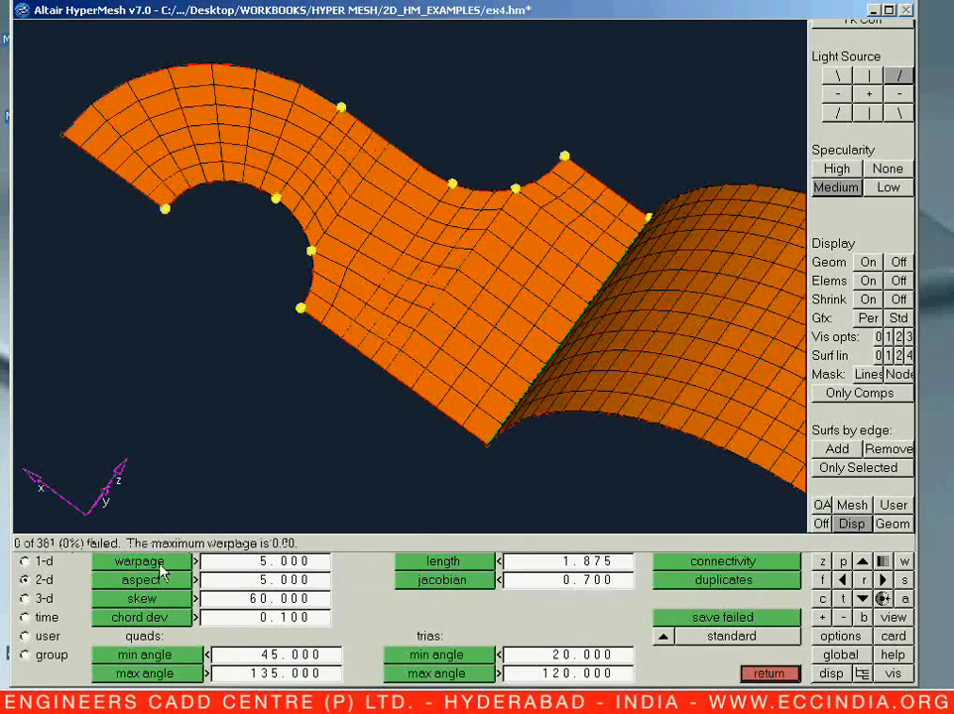
{"action": "left_click", "coordinate": [157, 578]}
{"action": "left_click", "coordinate": [159, 600]}
{"action": "left_click", "coordinate": [159, 617]}
{"action": "right_click_drag", "start_coordinate": [282, 203], "coordinate": [310, 254], "text": "ctrl"}
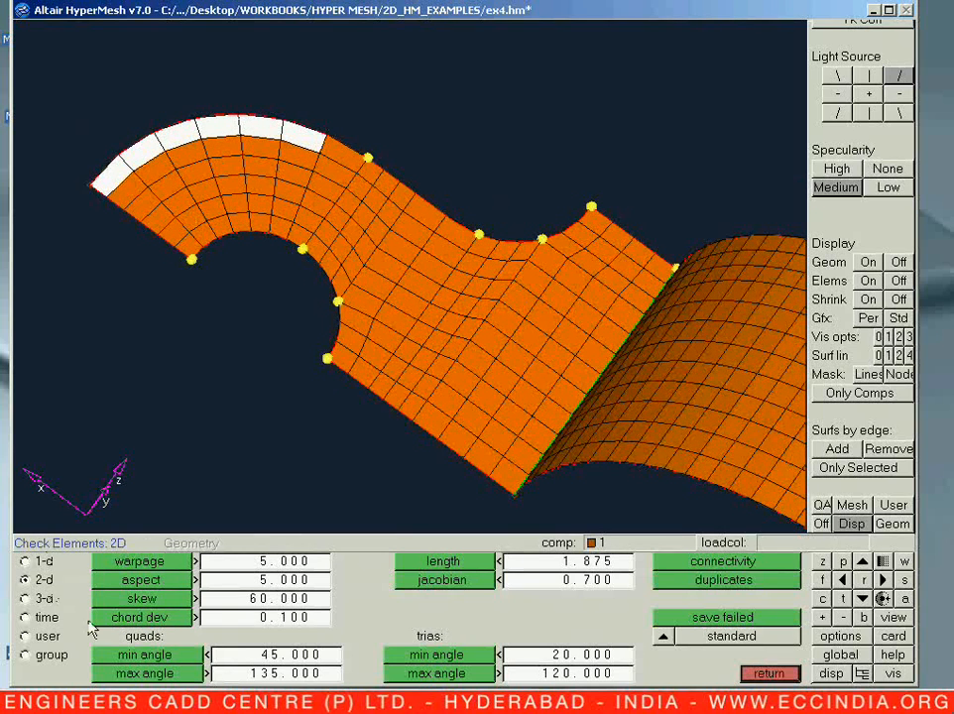
Check the quads' minimum and maximum angles and the trias' maximum angle, then recheck element length below 1.875.
{"action": "left_click", "coordinate": [147, 656]}
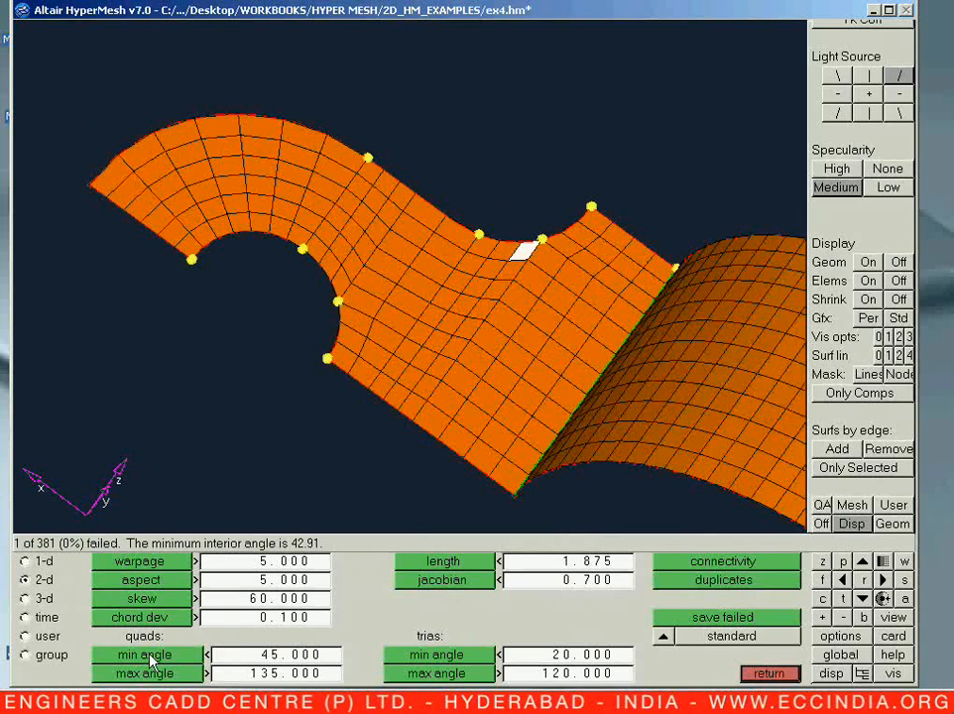
{"action": "left_click", "coordinate": [149, 675]}
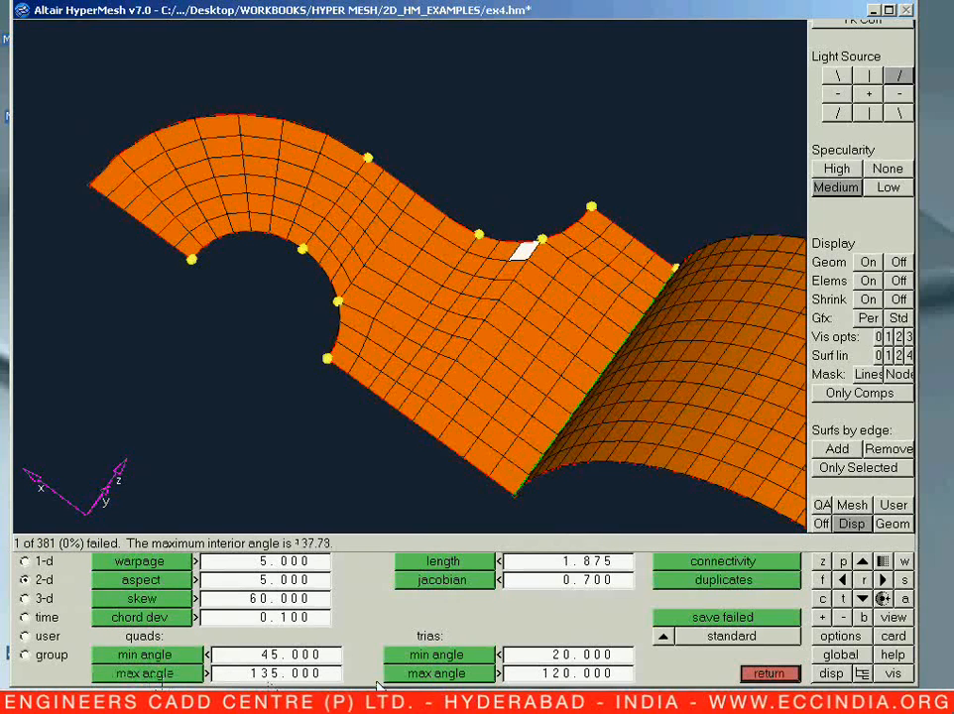
{"action": "left_click", "coordinate": [414, 682]}
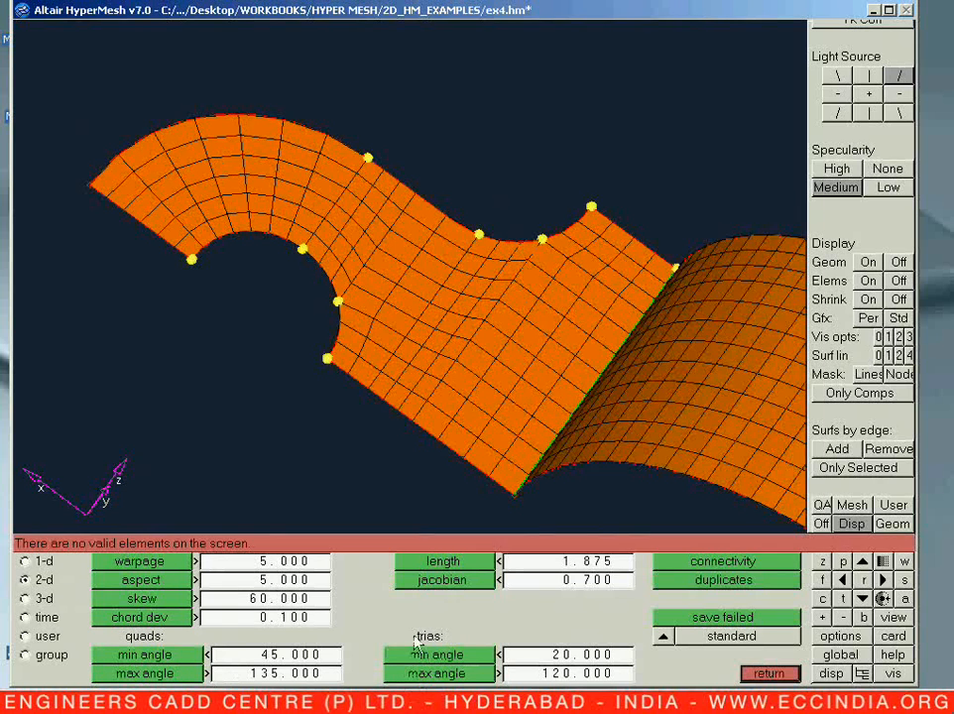
{"action": "left_click", "coordinate": [417, 565]}
{"action": "left_click_drag", "start_coordinate": [512, 456], "coordinate": [467, 438], "text": "ctrl"}
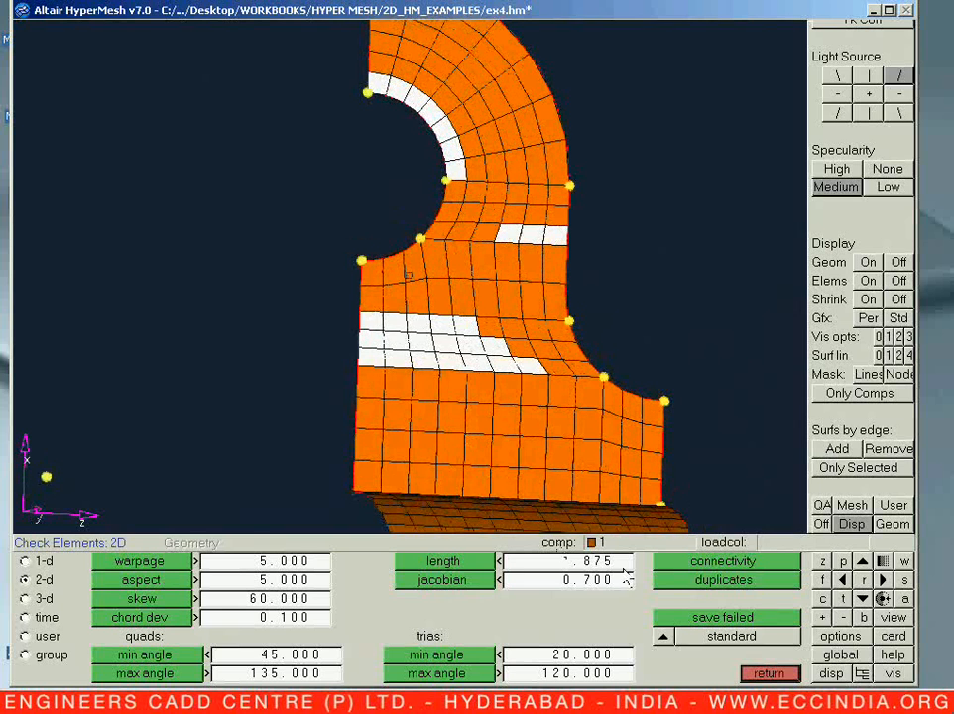
{"action": "key", "text": "Escape"}
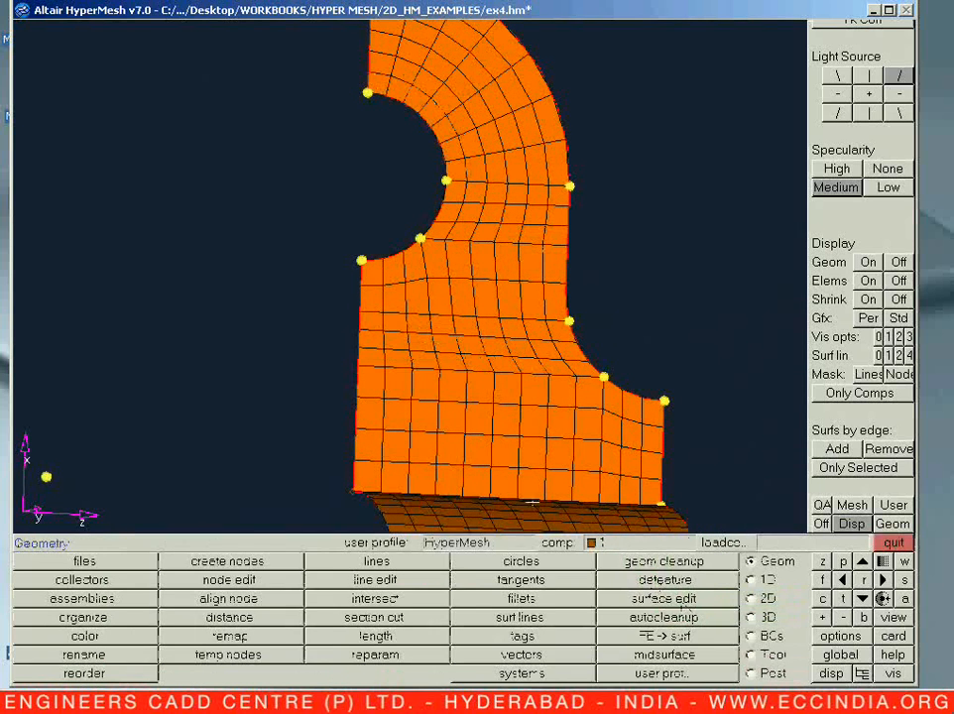
Retrieve the saved elements as the automesh selection to locate them on the flat surface, and clear the selection.
{"action": "key", "text": "F11"}
{"action": "left_click", "coordinate": [65, 563]}
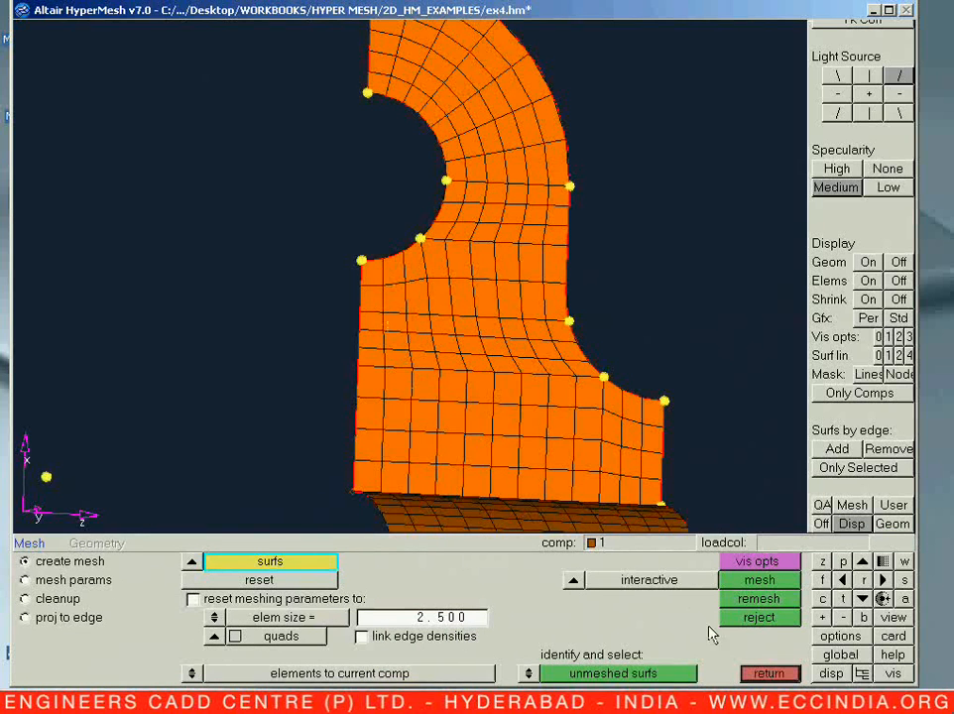
{"action": "left_click", "coordinate": [185, 565]}
{"action": "left_click", "coordinate": [187, 578]}
{"action": "left_click", "coordinate": [262, 563]}
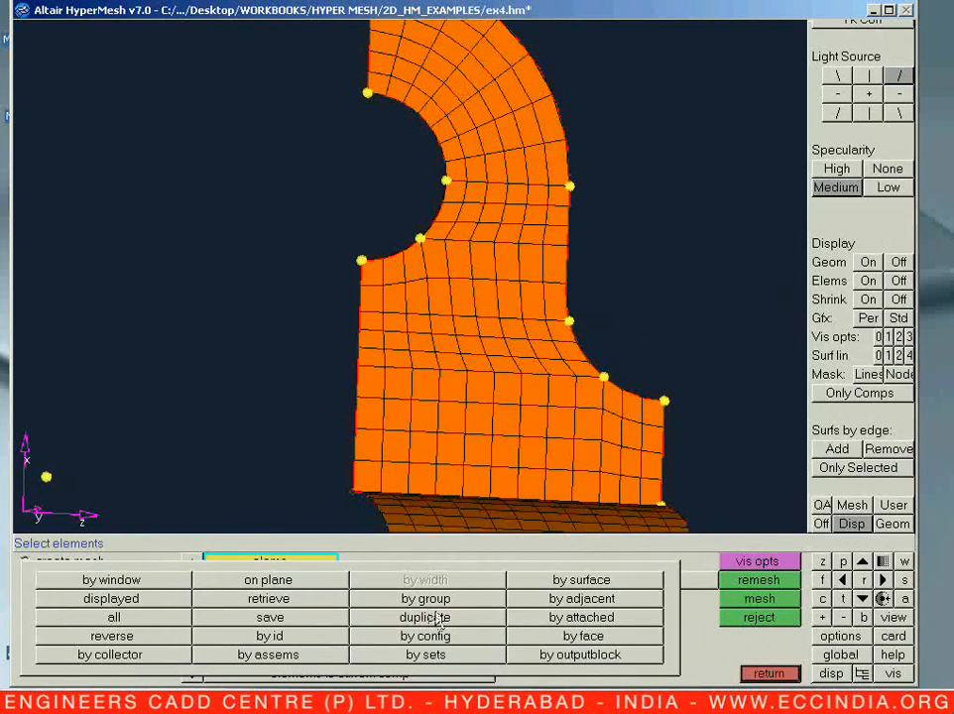
{"action": "left_click", "coordinate": [297, 601]}
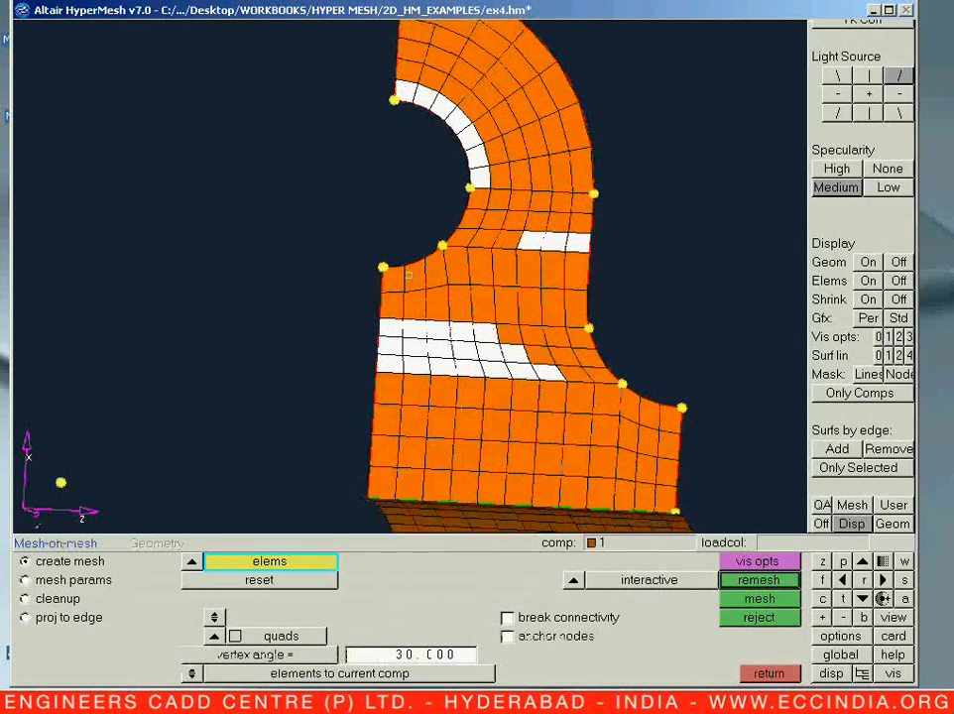
{"action": "left_click", "coordinate": [279, 581]}
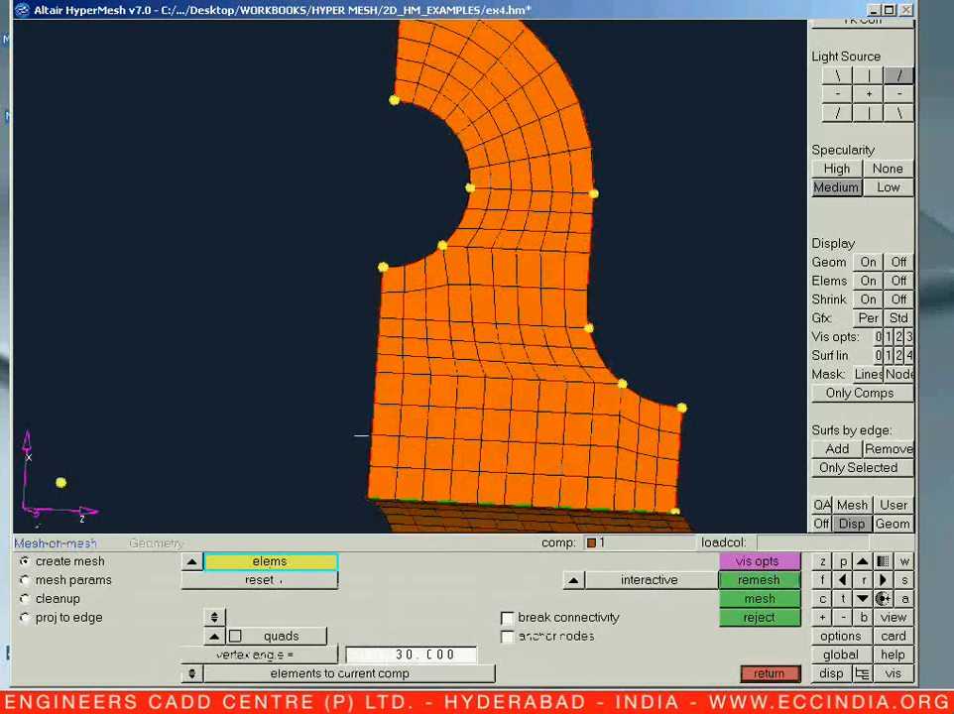
Try to remesh the flat-surface elements between the curved surface and the hole, leaving out the strip under the fillet's outer end.
{"action": "left_click_drag", "start_coordinate": [365, 317], "coordinate": [476, 374], "text": "shift"}
{"action": "left_click_drag", "start_coordinate": [594, 380], "coordinate": [619, 494], "text": "shift"}
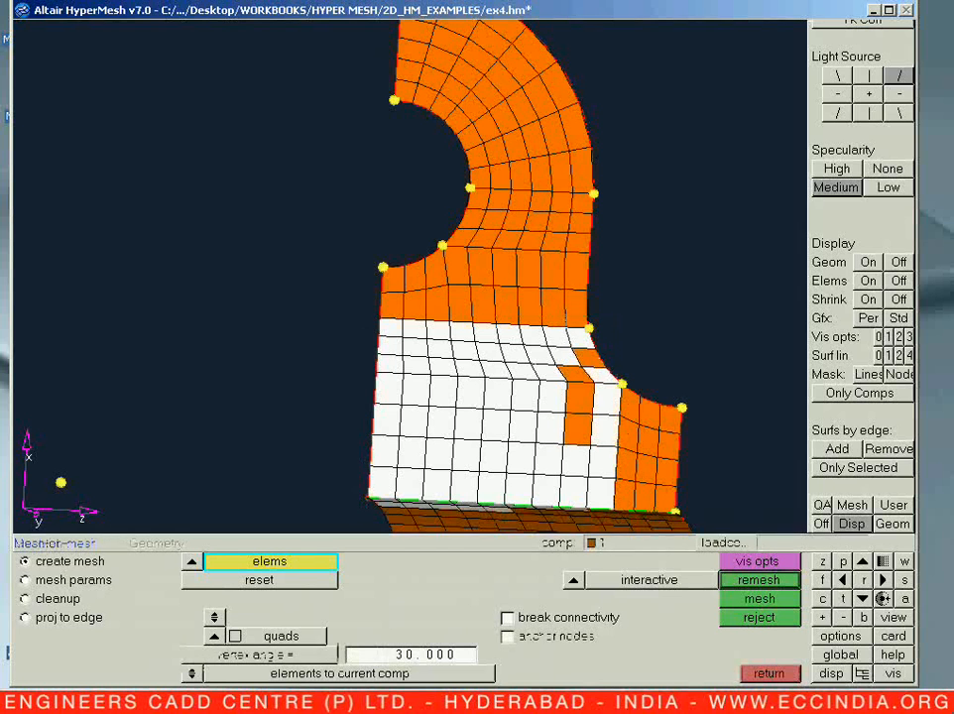
{"action": "left_click_drag", "start_coordinate": [551, 344], "coordinate": [615, 437], "text": "shift"}
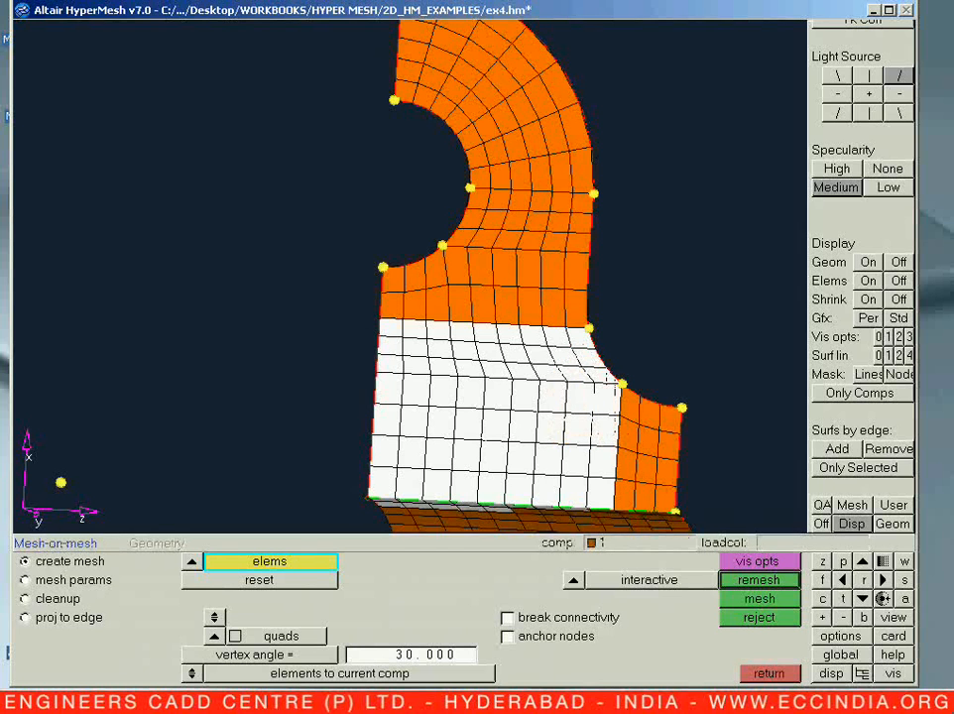
{"action": "left_click_drag", "start_coordinate": [555, 377], "coordinate": [565, 386], "text": "ctrl"}
{"action": "right_click_drag", "start_coordinate": [565, 387], "coordinate": [551, 344], "text": "ctrl"}
{"action": "left_click_drag", "start_coordinate": [551, 344], "coordinate": [527, 402], "text": "ctrl"}
{"action": "right_click_drag", "start_coordinate": [340, 260], "coordinate": [393, 310], "text": "shift"}
{"action": "right_click_drag", "start_coordinate": [355, 168], "coordinate": [412, 261], "text": "shift"}
{"action": "right_click_drag", "start_coordinate": [368, 128], "coordinate": [408, 168], "text": "shift"}
{"action": "right_click_drag", "start_coordinate": [344, 310], "coordinate": [396, 373], "text": "shift"}
{"action": "left_click", "coordinate": [356, 169]}
{"action": "left_click_drag", "start_coordinate": [418, 264], "coordinate": [301, 308], "text": "ctrl"}
{"action": "middle_click", "coordinate": [316, 286]}
{"action": "middle_click", "coordinate": [320, 286]}
{"action": "left_click_drag", "start_coordinate": [399, 306], "coordinate": [408, 276], "text": "ctrl"}
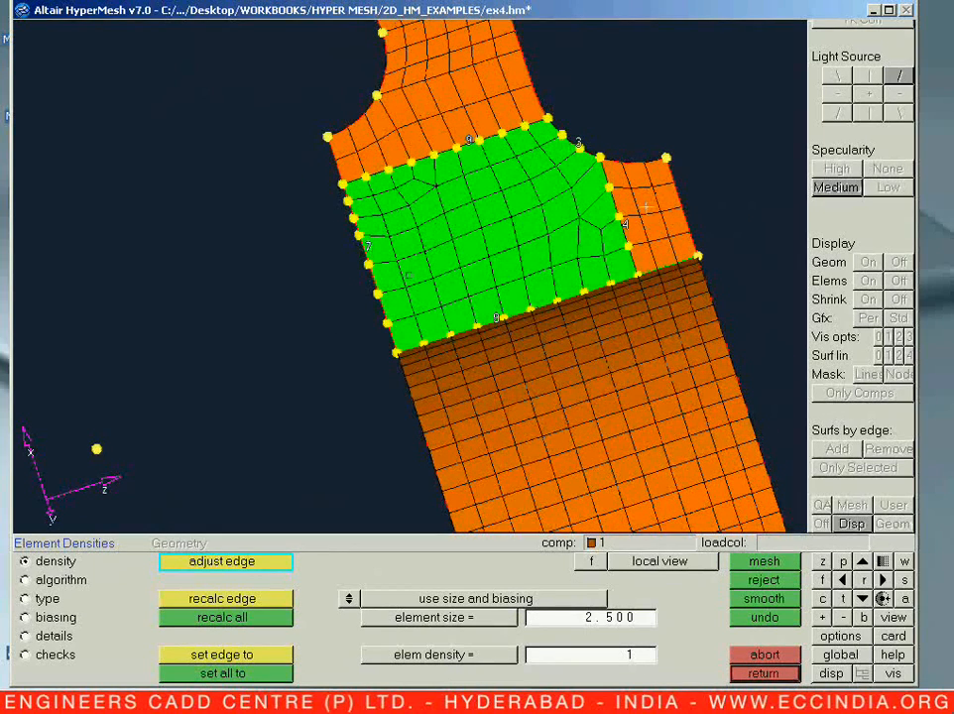
{"action": "left_click_drag", "start_coordinate": [481, 315], "coordinate": [443, 324], "text": "ctrl"}
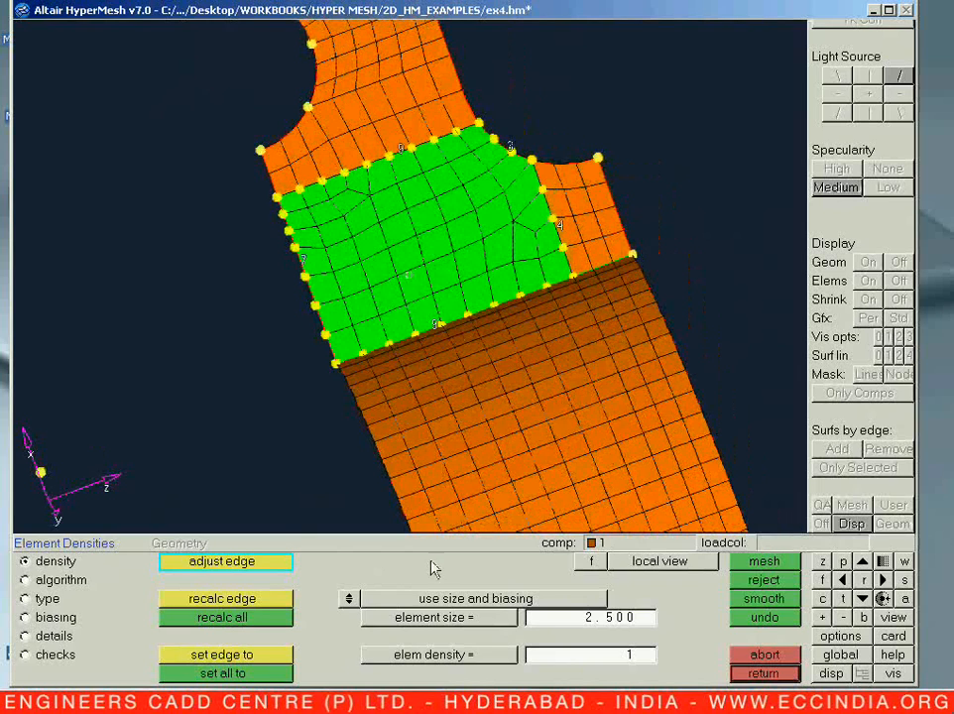
{"action": "left_click", "coordinate": [761, 674]}
Interactively remesh all flat-surface elements from the curved surface's shared edge to the inner end of the fillet, using quads.
{"action": "mouse_move", "coordinate": [274, 198]}
{"action": "left_mouse_down", "text": "shift"}
{"action": "mouse_move", "coordinate": [522, 278]}
{"action": "mouse_move", "coordinate": [552, 275]}
{"action": "left_mouse_up", "text": "shift"}
{"action": "left_click", "coordinate": [893, 616]}
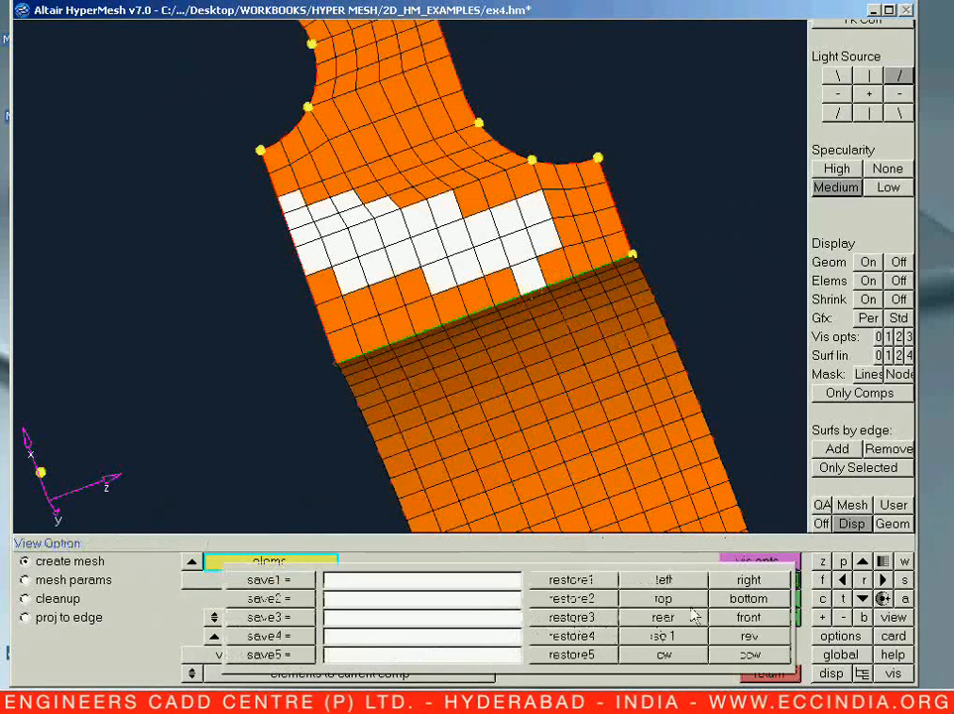
{"action": "left_click", "coordinate": [662, 578]}
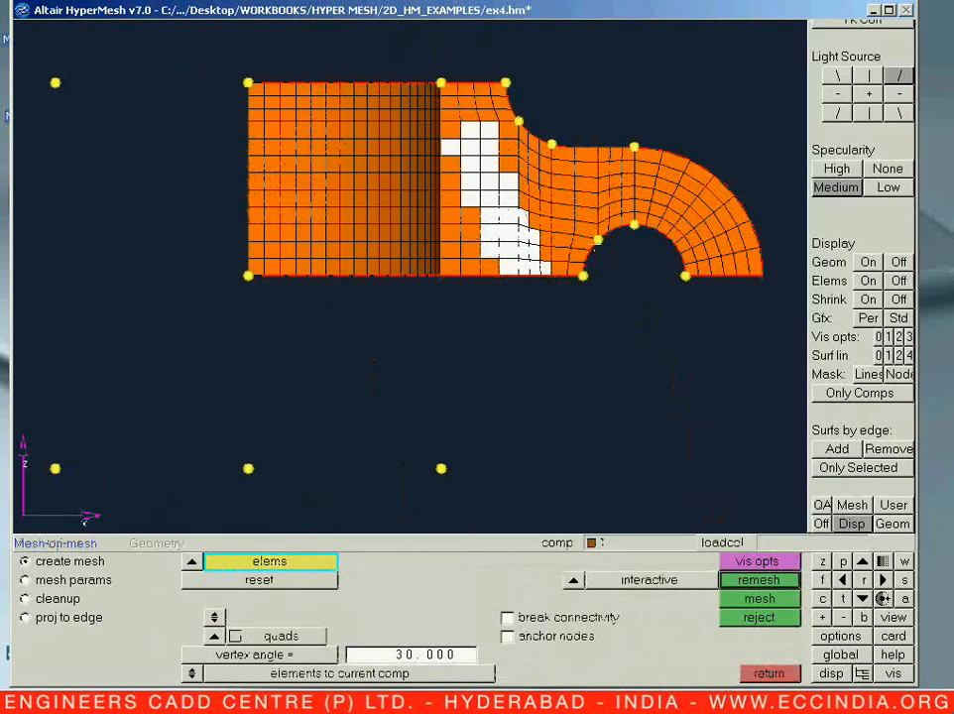
{"action": "mouse_move", "coordinate": [439, 79]}
{"action": "left_mouse_down", "text": "ctrl"}
{"action": "mouse_move", "coordinate": [471, 93]}
{"action": "mouse_move", "coordinate": [449, 66]}
{"action": "mouse_move", "coordinate": [441, 77]}
{"action": "left_mouse_up", "text": "ctrl"}
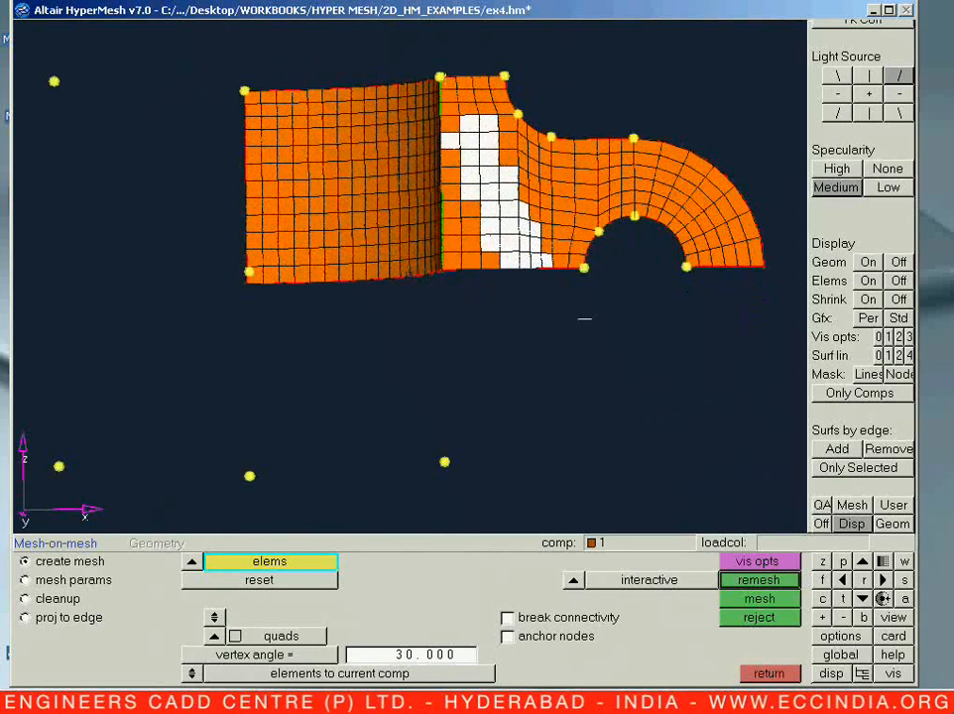
{"action": "left_click", "coordinate": [275, 583]}
{"action": "left_click_drag", "start_coordinate": [443, 70], "coordinate": [551, 286], "text": "shift"}
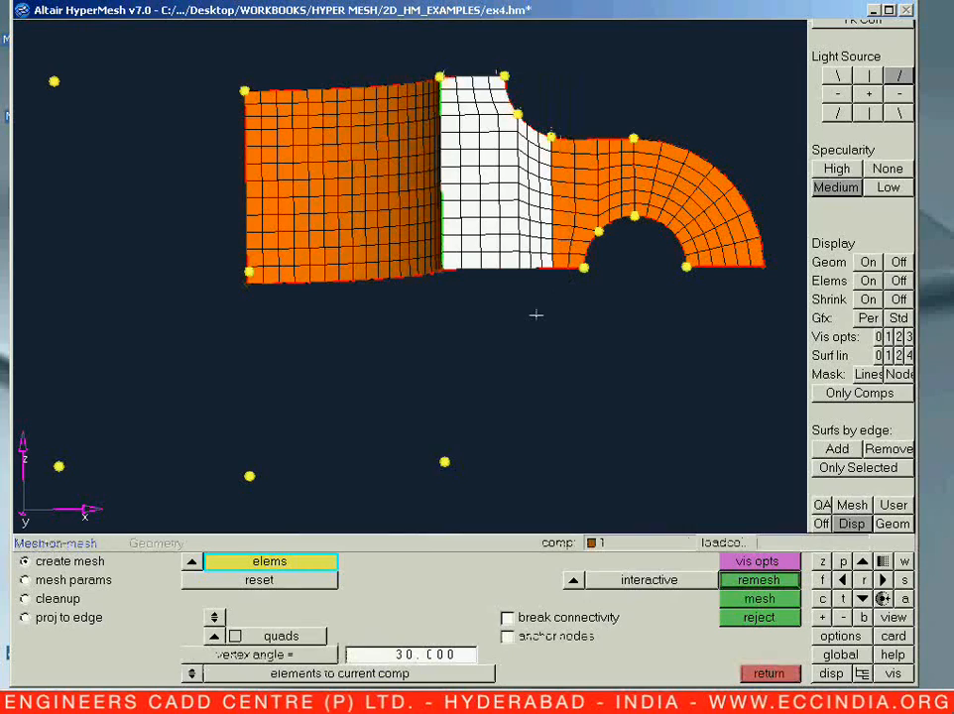
{"action": "right_click_drag", "start_coordinate": [542, 368], "coordinate": [539, 403], "text": "ctrl"}
{"action": "left_click_drag", "start_coordinate": [539, 403], "coordinate": [396, 382], "text": "ctrl"}
{"action": "right_click_drag", "start_coordinate": [396, 228], "coordinate": [384, 403], "text": "ctrl"}
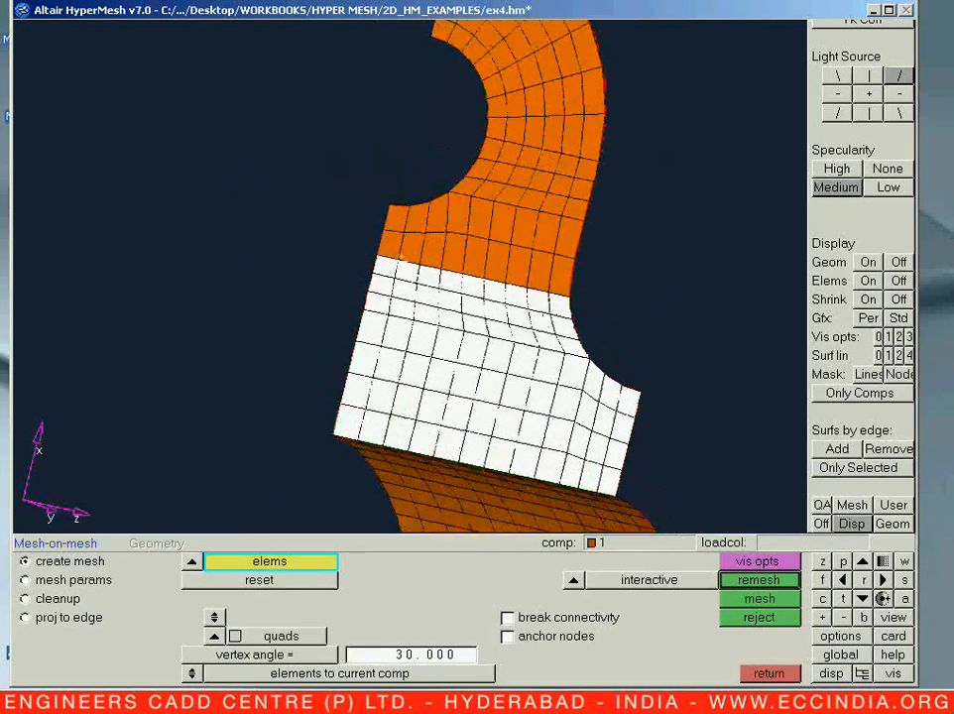
{"action": "left_click_drag", "start_coordinate": [384, 402], "coordinate": [408, 273], "text": "ctrl"}
{"action": "right_click_drag", "start_coordinate": [408, 273], "coordinate": [355, 244], "text": "ctrl"}
{"action": "middle_click", "coordinate": [334, 338]}
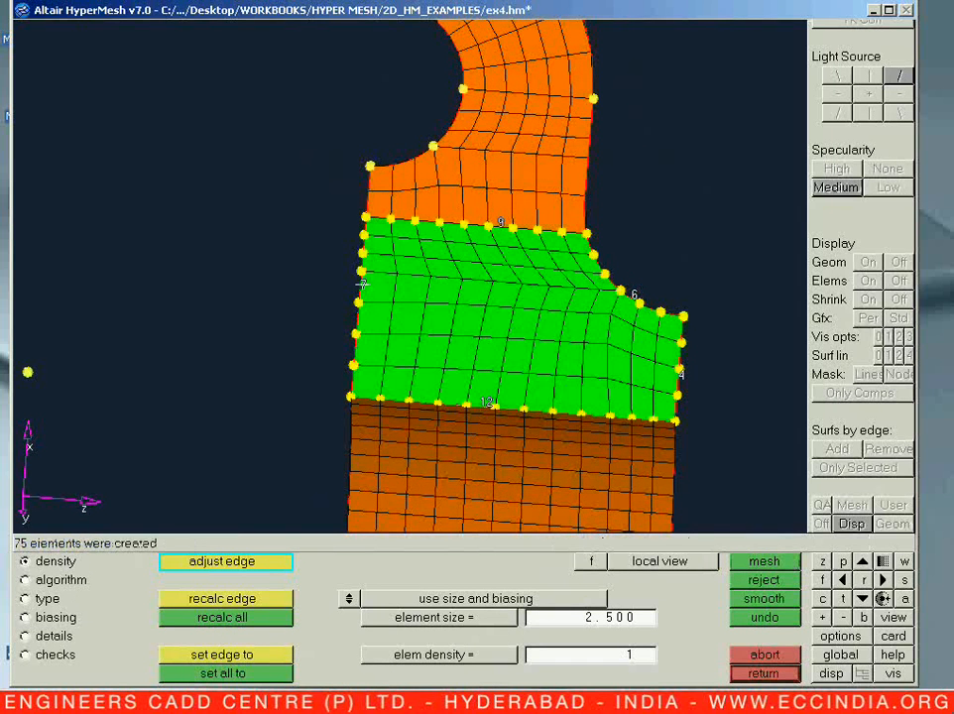
Set the region's edge densities to 6 on the long straight side, 5 on the fillet and 3 on the short side.
{"action": "right_click", "coordinate": [363, 285]}
{"action": "middle_click", "coordinate": [358, 297]}
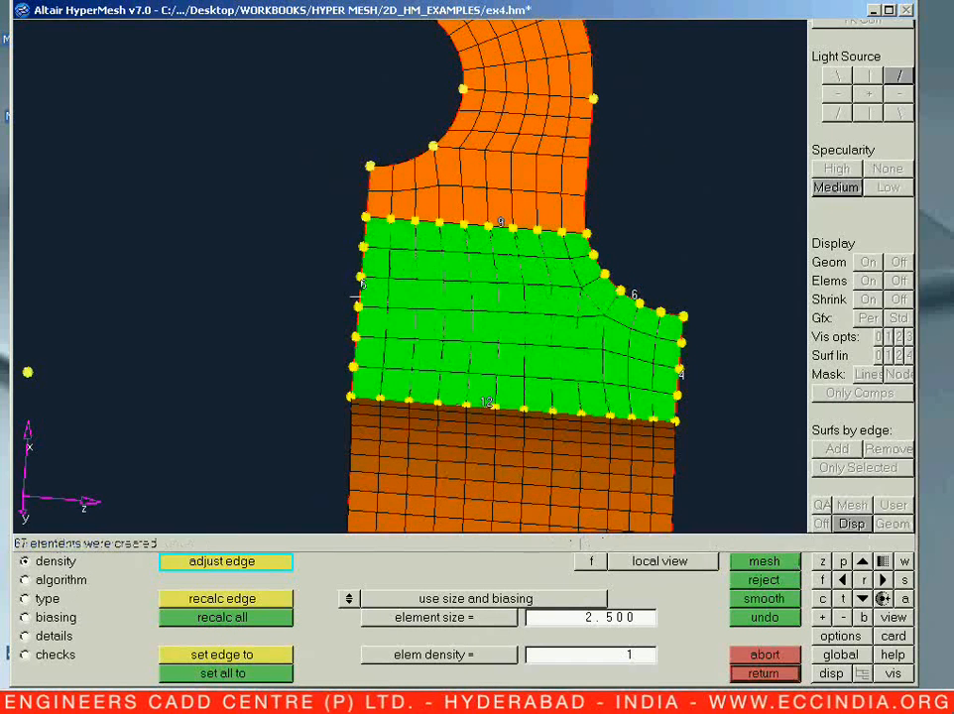
{"action": "right_click", "coordinate": [631, 294]}
{"action": "middle_click", "coordinate": [631, 294]}
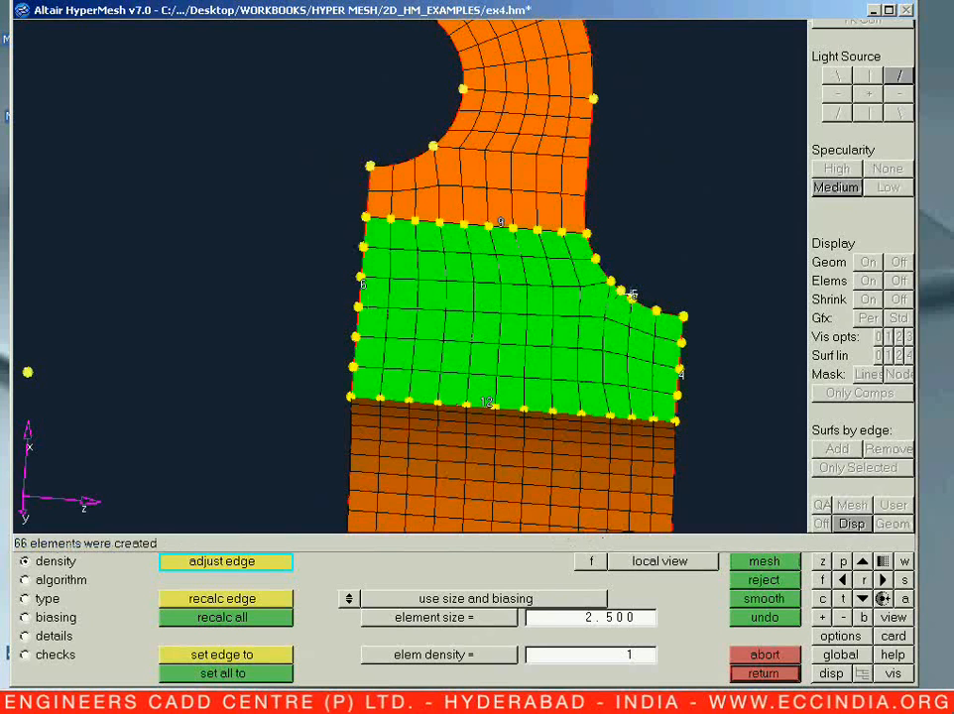
{"action": "left_click", "coordinate": [680, 376]}
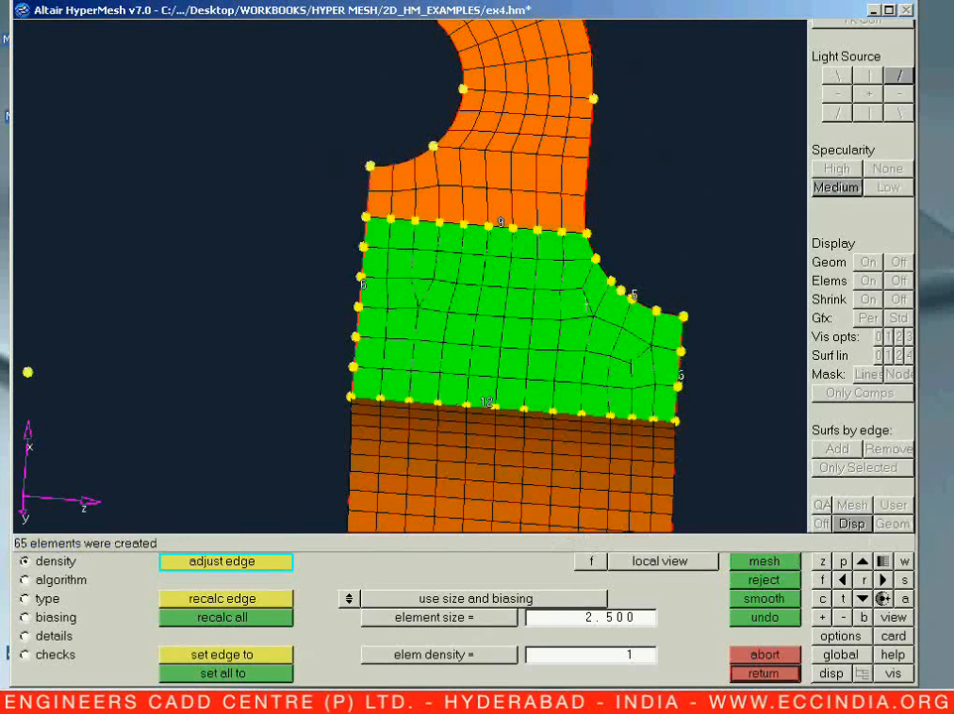
Try density 5 on the long straight side, and set both the fillet and that side to density 6.
{"action": "right_click", "coordinate": [358, 299]}
{"action": "right_click_drag", "start_coordinate": [410, 413], "coordinate": [420, 375], "text": "ctrl"}
{"action": "scroll", "coordinate": [501, 350], "scroll_direction": "up", "scroll_amount": 5}
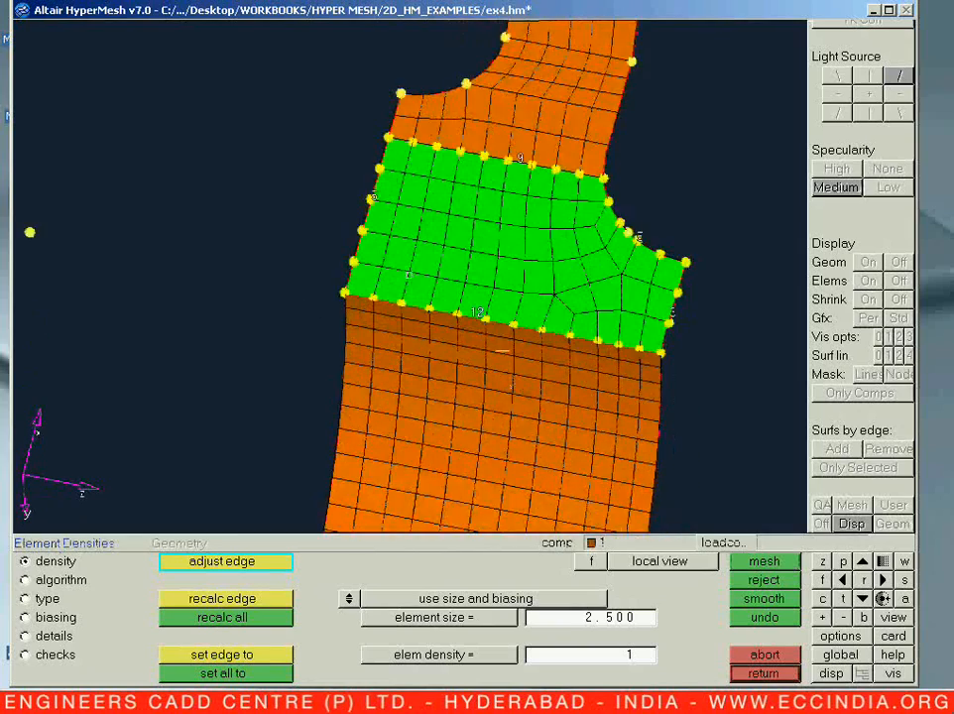
{"action": "scroll", "coordinate": [501, 355], "scroll_direction": "down", "scroll_amount": 5}
{"action": "right_click_drag", "start_coordinate": [504, 358], "coordinate": [512, 397], "text": "ctrl"}
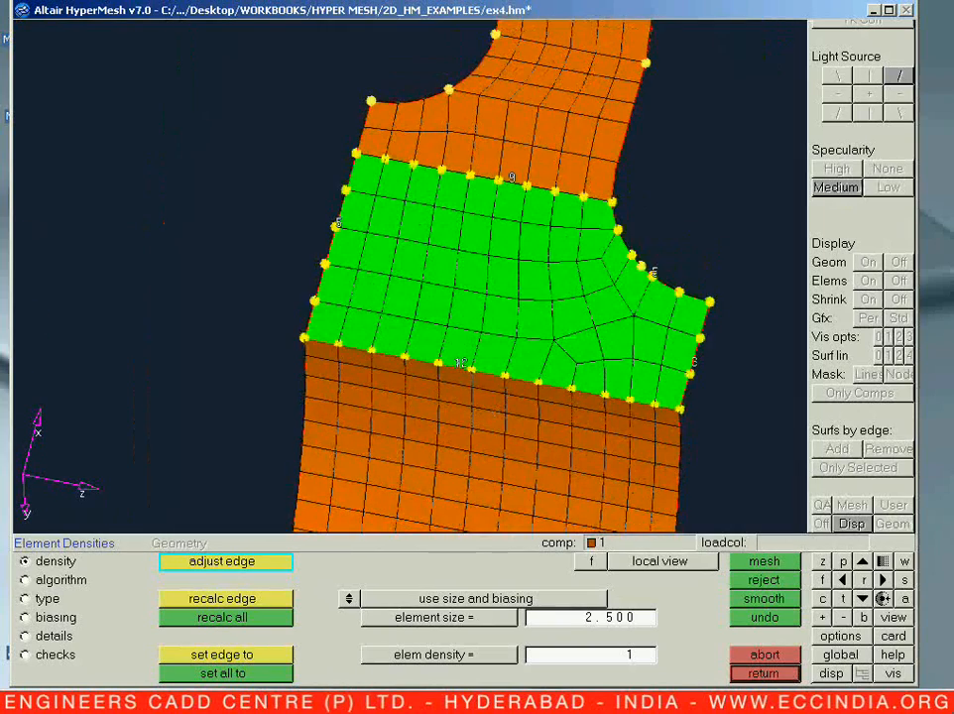
{"action": "left_click", "coordinate": [642, 279]}
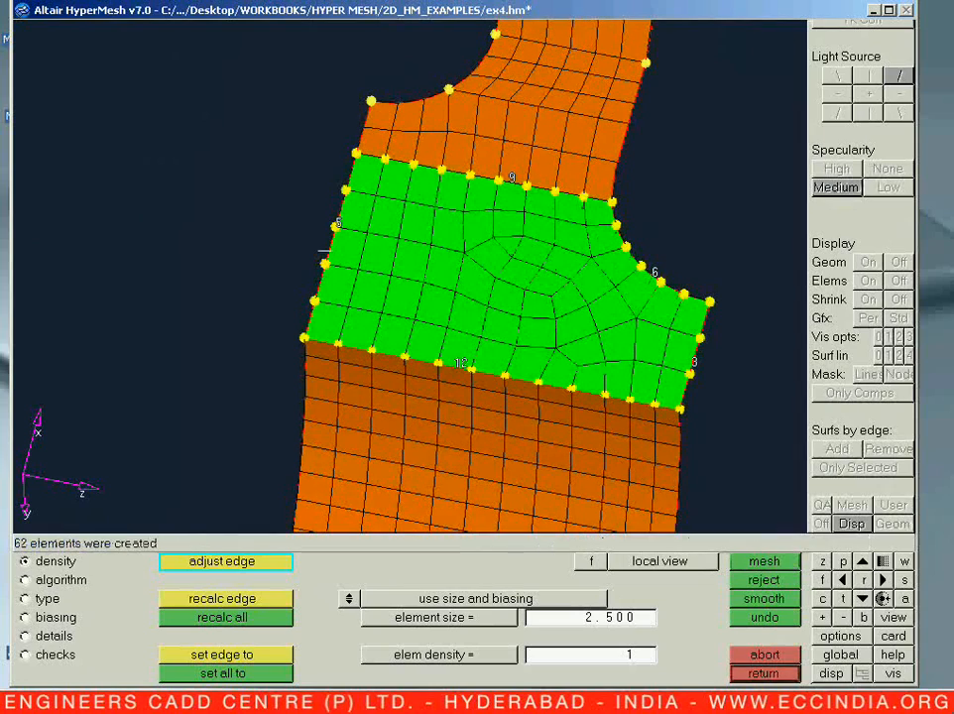
{"action": "left_click", "coordinate": [337, 224]}
{"action": "left_click_drag", "start_coordinate": [446, 359], "coordinate": [440, 295], "text": "ctrl"}
Try to remesh the region with the map as rectangle algorithm and quads.
{"action": "left_click", "coordinate": [60, 580]}
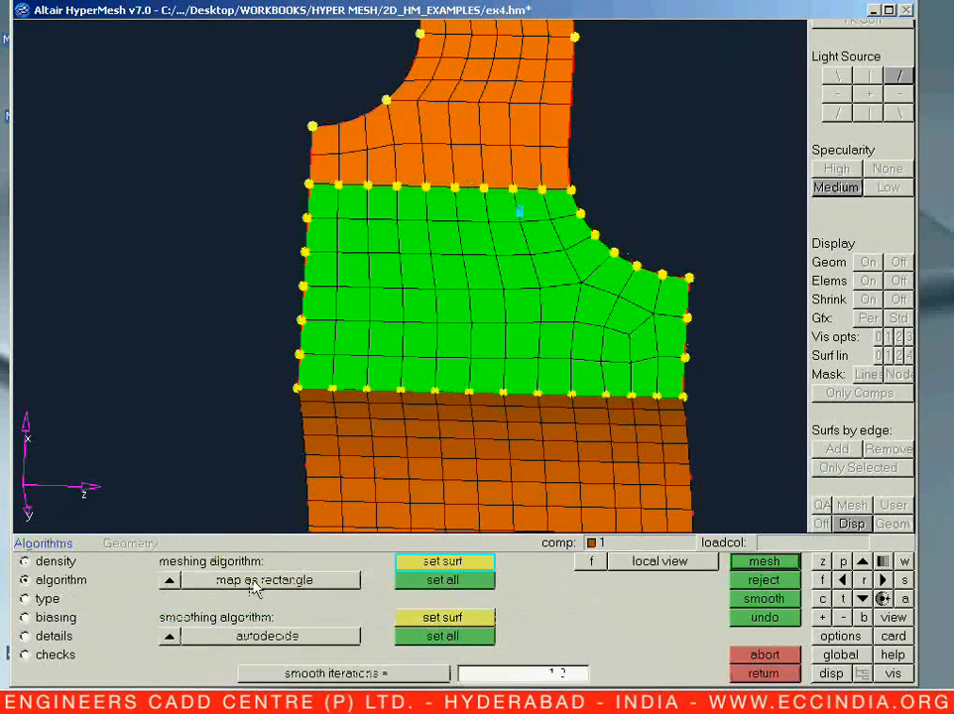
{"action": "left_click", "coordinate": [755, 569]}
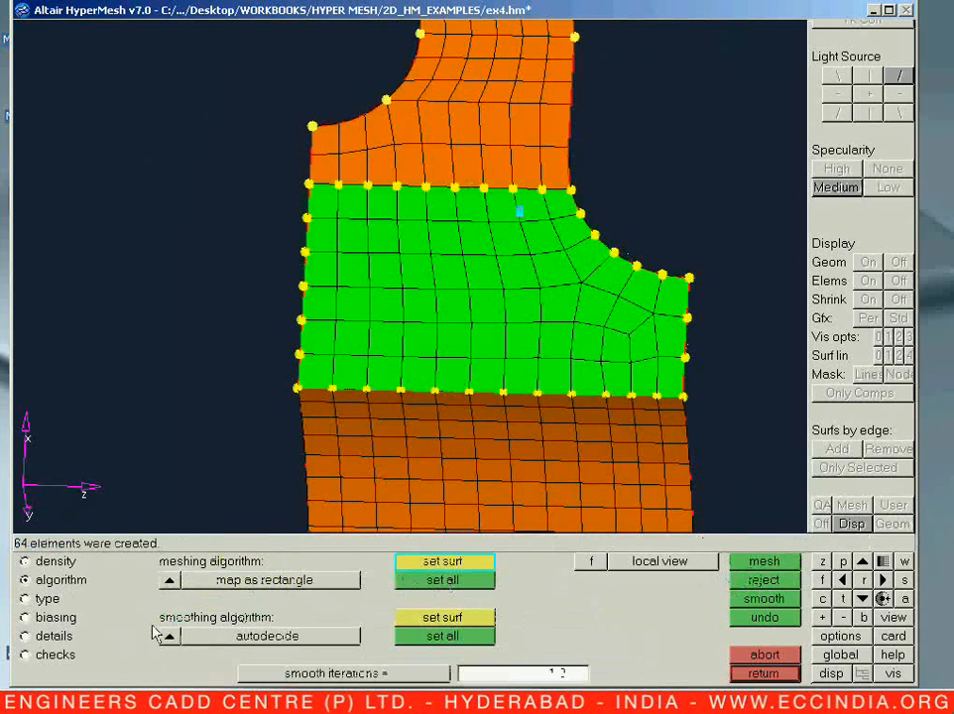
{"action": "left_click", "coordinate": [50, 600]}
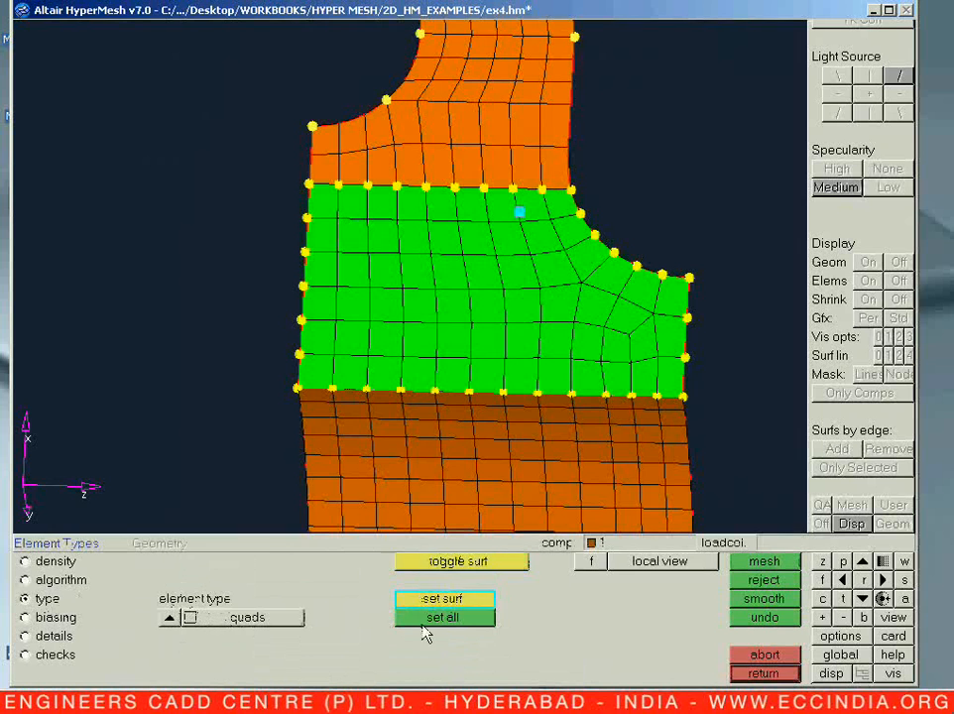
{"action": "right_click_drag", "start_coordinate": [593, 417], "coordinate": [582, 377], "text": "ctrl"}
{"action": "left_click", "coordinate": [49, 636]}
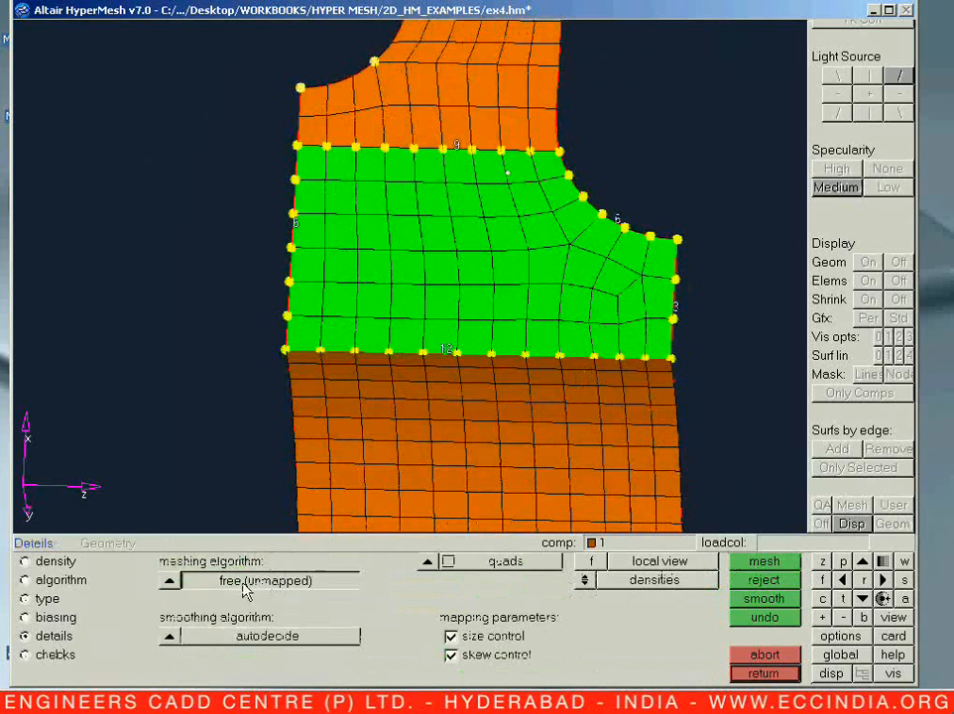
{"action": "left_click", "coordinate": [175, 578]}
{"action": "left_click", "coordinate": [152, 599]}
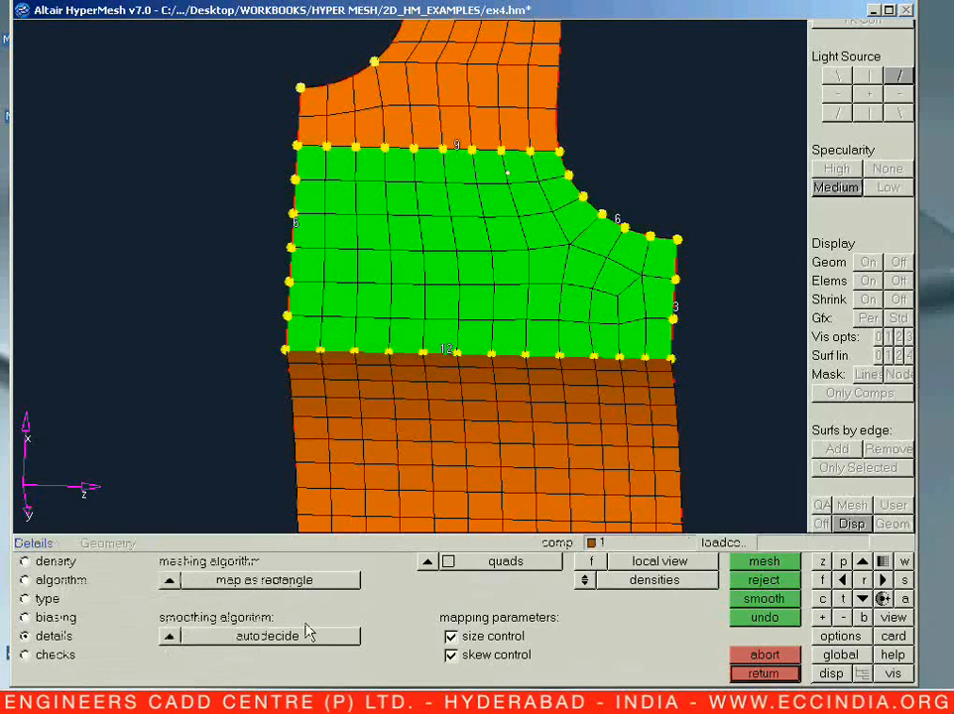
{"action": "left_click", "coordinate": [751, 561]}
Turn off size control and skew control for the region, remeshing after each change.
{"action": "left_click", "coordinate": [513, 634]}
{"action": "left_click", "coordinate": [732, 565]}
{"action": "left_click", "coordinate": [479, 649]}
{"action": "left_click", "coordinate": [756, 561]}
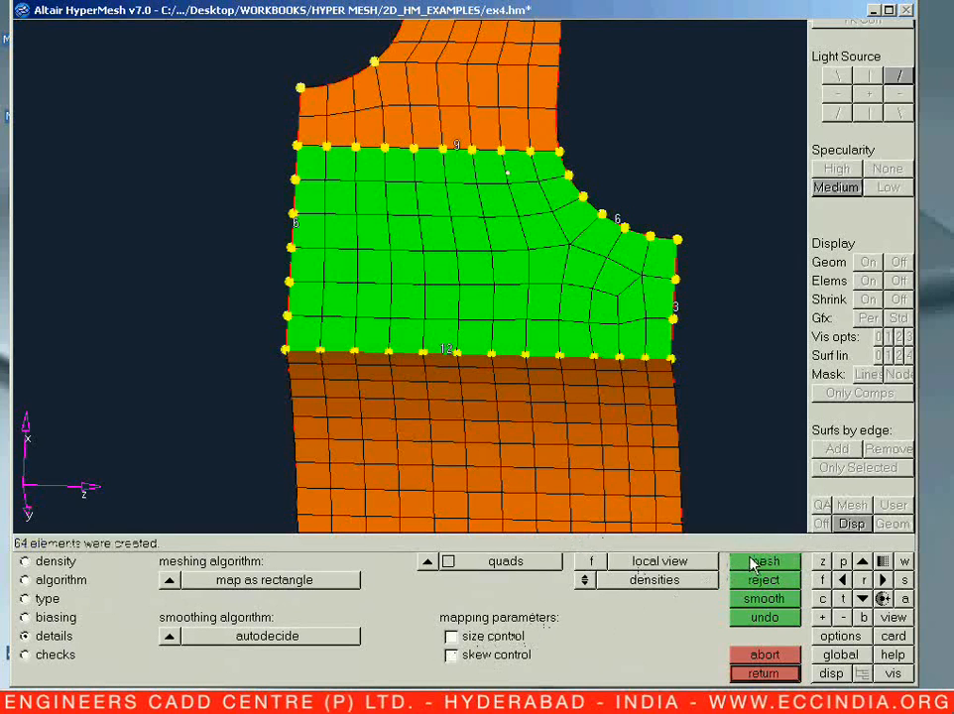
Try to remesh the region with the mixed element type.
{"action": "left_click", "coordinate": [427, 562]}
{"action": "left_click", "coordinate": [428, 618]}
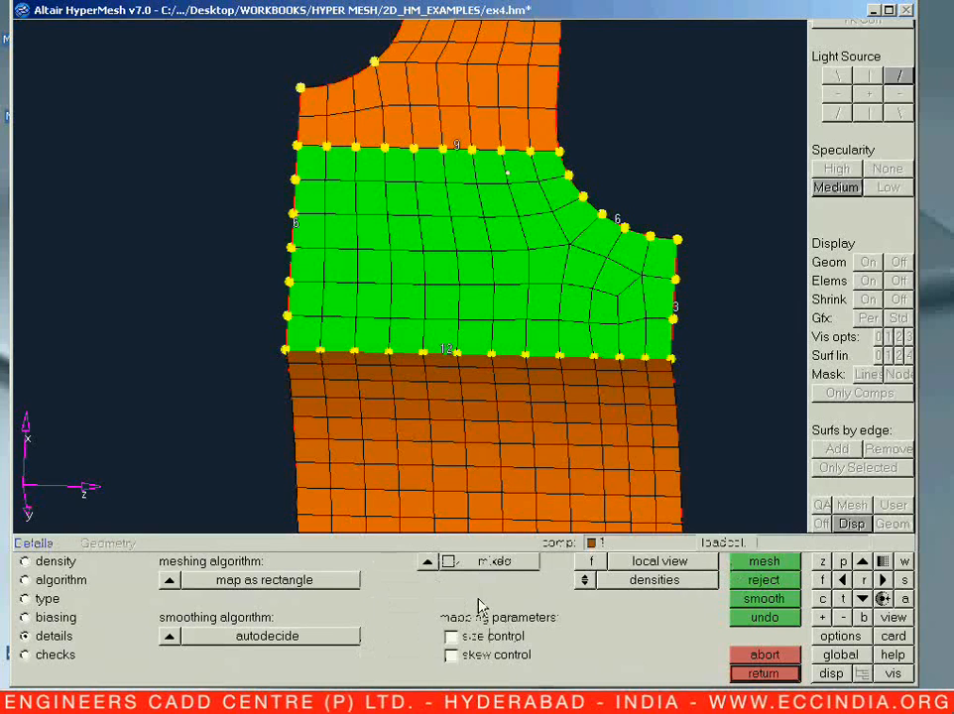
{"action": "left_click", "coordinate": [759, 563]}
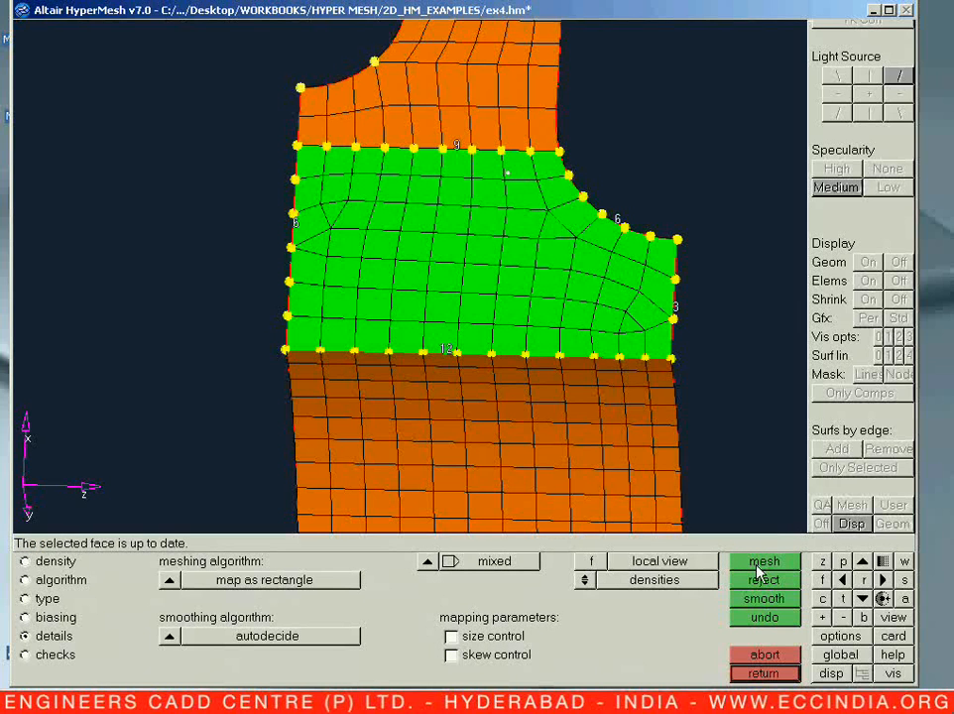
Turn size control on, set the element type to quads and remesh the region.
{"action": "left_click", "coordinate": [170, 581]}
{"action": "left_click", "coordinate": [451, 635]}
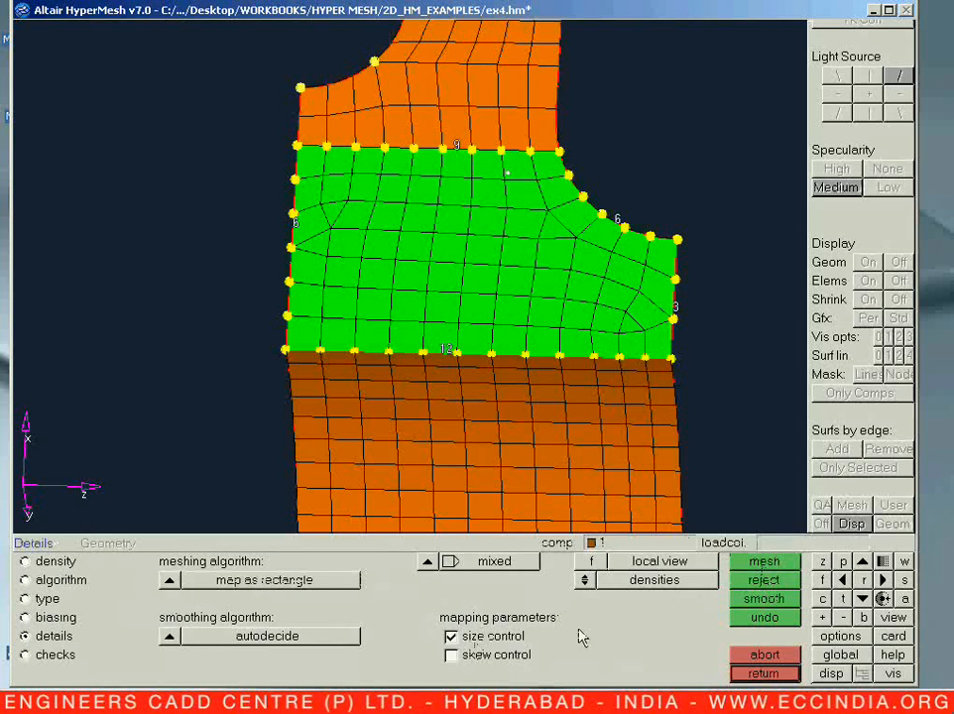
{"action": "left_click", "coordinate": [450, 562]}
{"action": "left_click", "coordinate": [426, 616]}
{"action": "left_click", "coordinate": [436, 563]}
{"action": "left_click", "coordinate": [426, 580]}
{"action": "left_click", "coordinate": [763, 562]}
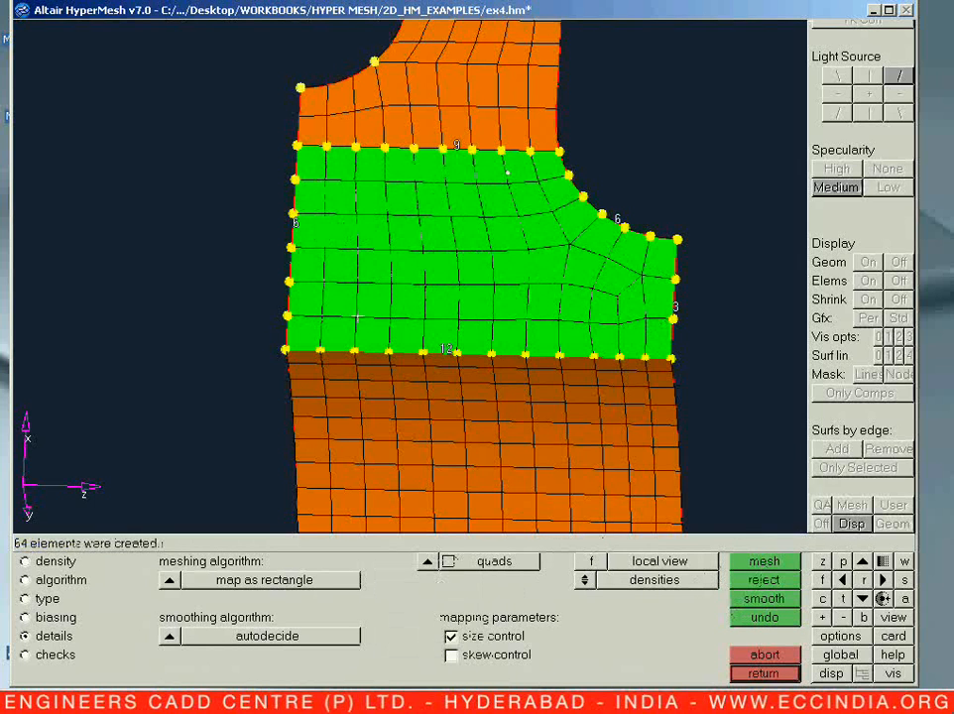
{"action": "left_click_drag", "start_coordinate": [507, 173], "coordinate": [467, 126], "text": "ctrl"}
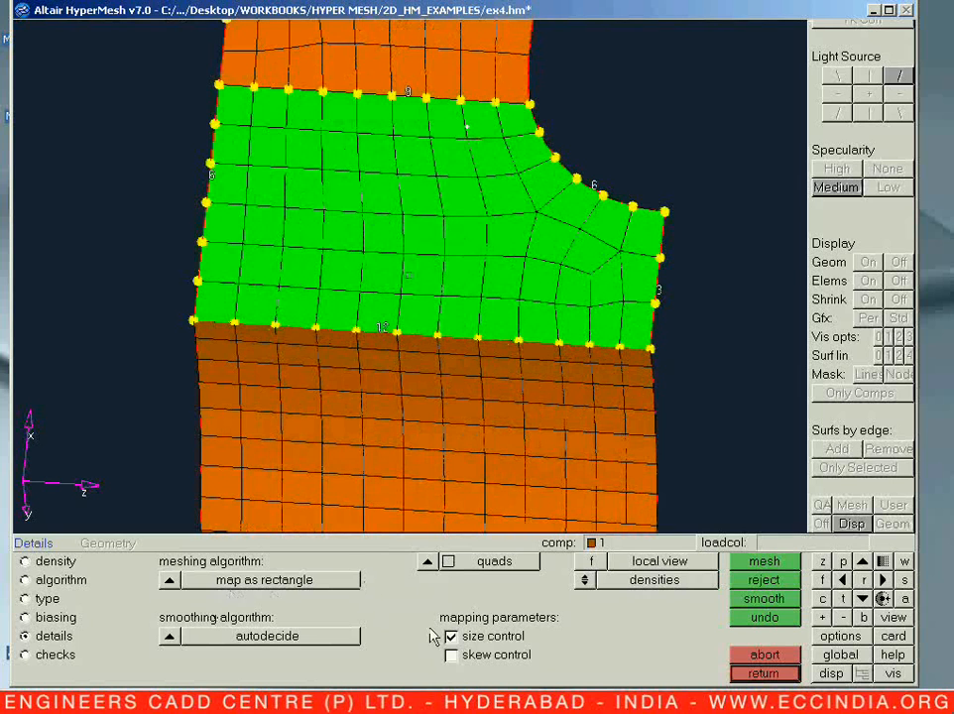
Turn size control off and remesh the region with the map as pentagon algorithm.
{"action": "left_click", "coordinate": [469, 658]}
{"action": "left_click", "coordinate": [464, 670]}
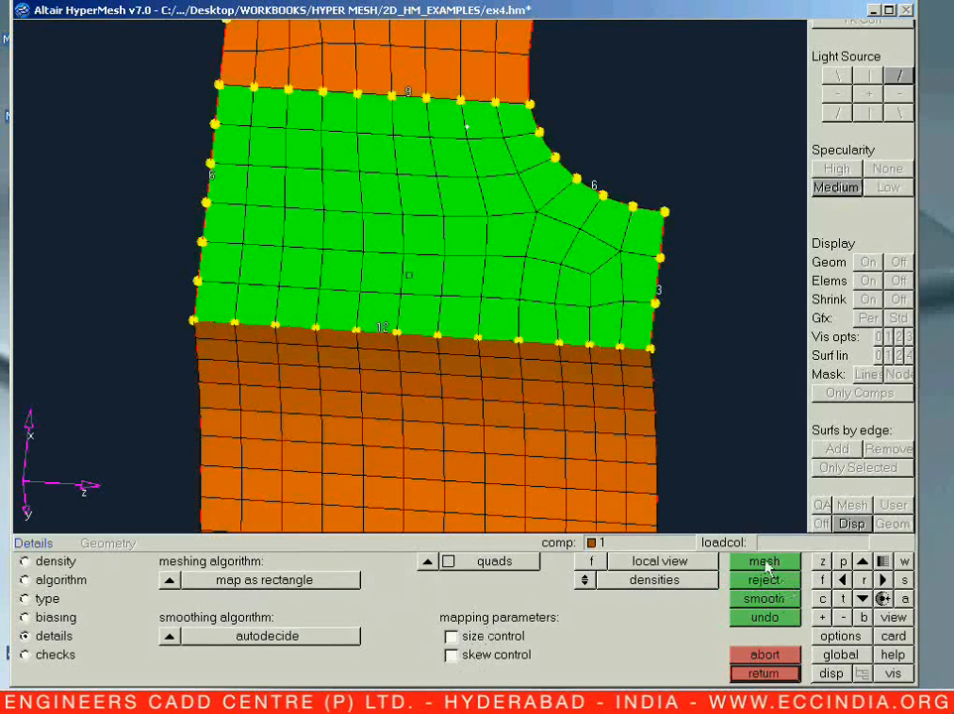
{"action": "left_click", "coordinate": [763, 562]}
{"action": "left_click", "coordinate": [168, 580]}
{"action": "left_click", "coordinate": [180, 634]}
{"action": "left_click", "coordinate": [776, 567]}
{"action": "mouse_move", "coordinate": [415, 444]}
{"action": "left_mouse_down", "text": "ctrl"}
{"action": "mouse_move", "coordinate": [336, 393]}
{"action": "mouse_move", "coordinate": [440, 451]}
{"action": "mouse_move", "coordinate": [408, 428]}
{"action": "left_mouse_up", "text": "ctrl"}
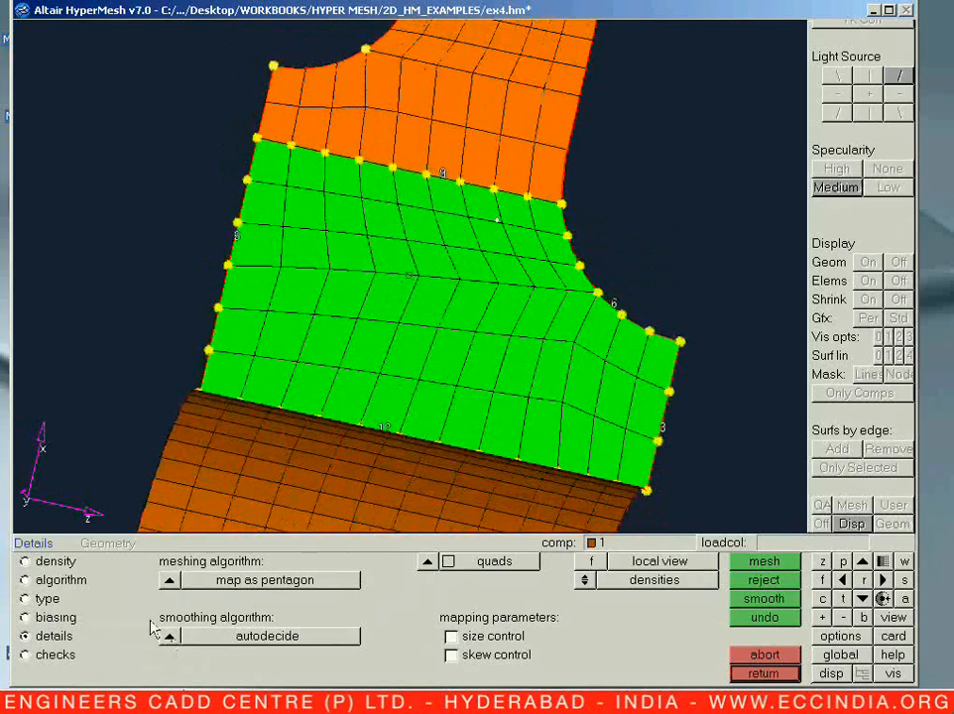
Check length below 1.625, jacobian 0.7, warpage 5, aspect 5, skew 60 and quad angles 45 and 135, and accept the remesh.
{"action": "left_click", "coordinate": [74, 657]}
{"action": "left_click", "coordinate": [505, 581]}
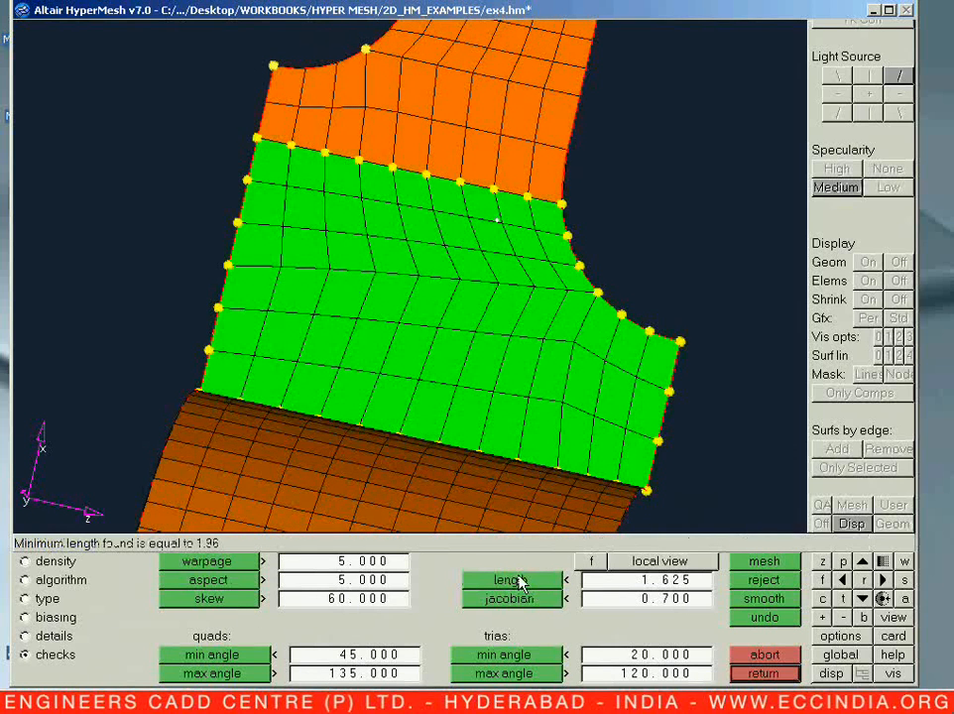
{"action": "left_click", "coordinate": [514, 600]}
{"action": "left_click", "coordinate": [248, 563]}
{"action": "left_click", "coordinate": [248, 580]}
{"action": "left_click", "coordinate": [243, 599]}
{"action": "left_click", "coordinate": [245, 660]}
{"action": "left_click", "coordinate": [260, 671]}
{"action": "key", "text": "F12"}
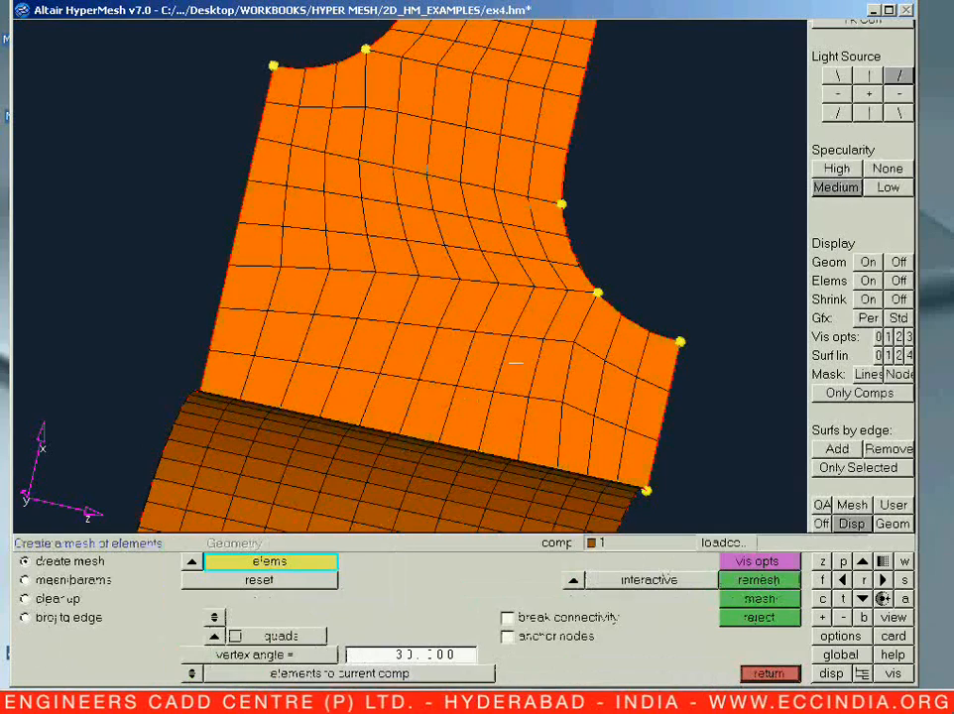
Preview and equivalence coincident nodes with a 0.010 tolerance after examining the edge between the flange and the curved part.
{"action": "right_click_drag", "start_coordinate": [469, 401], "coordinate": [469, 431], "text": "ctrl"}
{"action": "left_click_drag", "start_coordinate": [469, 432], "coordinate": [409, 275], "text": "ctrl"}
{"action": "scroll", "coordinate": [448, 436], "scroll_direction": "up", "scroll_amount": 4, "text": "ctrl"}
{"action": "scroll", "coordinate": [451, 380], "scroll_direction": "down", "scroll_amount": 4, "text": "ctrl"}
{"action": "scroll", "coordinate": [458, 294], "scroll_direction": "up", "scroll_amount": 4, "text": "ctrl"}
{"action": "scroll", "coordinate": [458, 294], "scroll_direction": "down", "scroll_amount": 4, "text": "ctrl"}
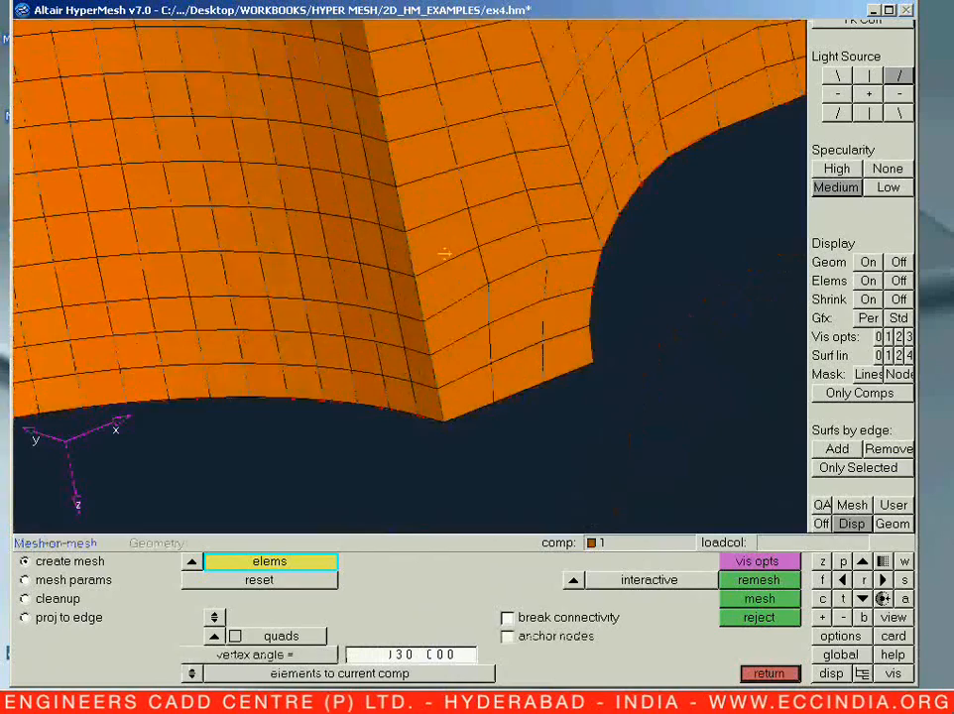
{"action": "scroll", "coordinate": [425, 375], "scroll_direction": "up", "scroll_amount": 6, "text": "ctrl"}
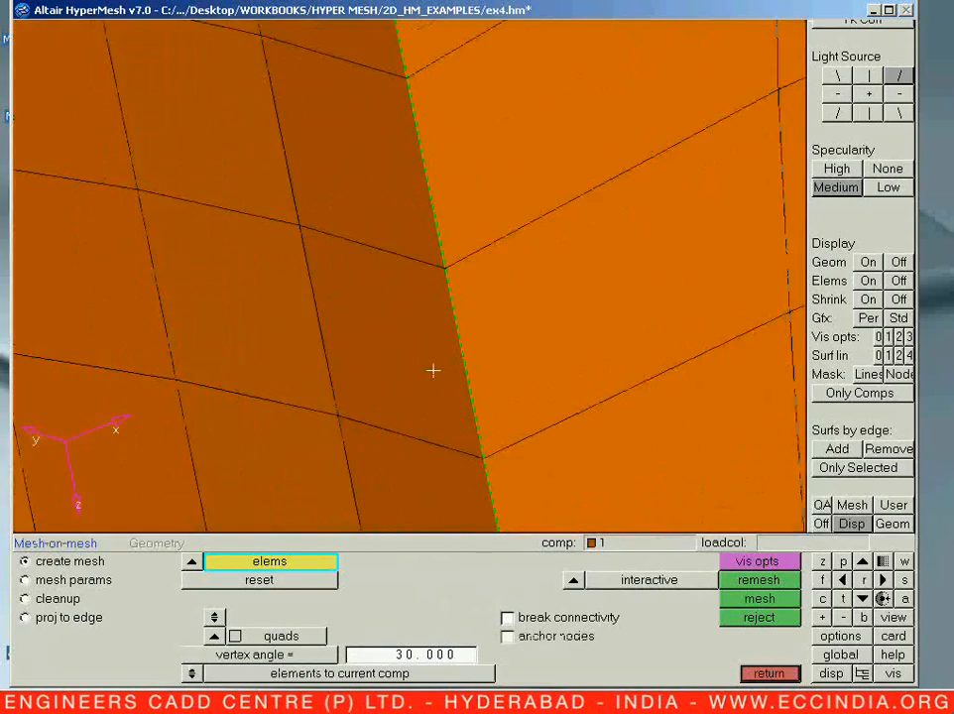
{"action": "scroll", "coordinate": [436, 377], "scroll_direction": "down", "scroll_amount": 6, "text": "ctrl"}
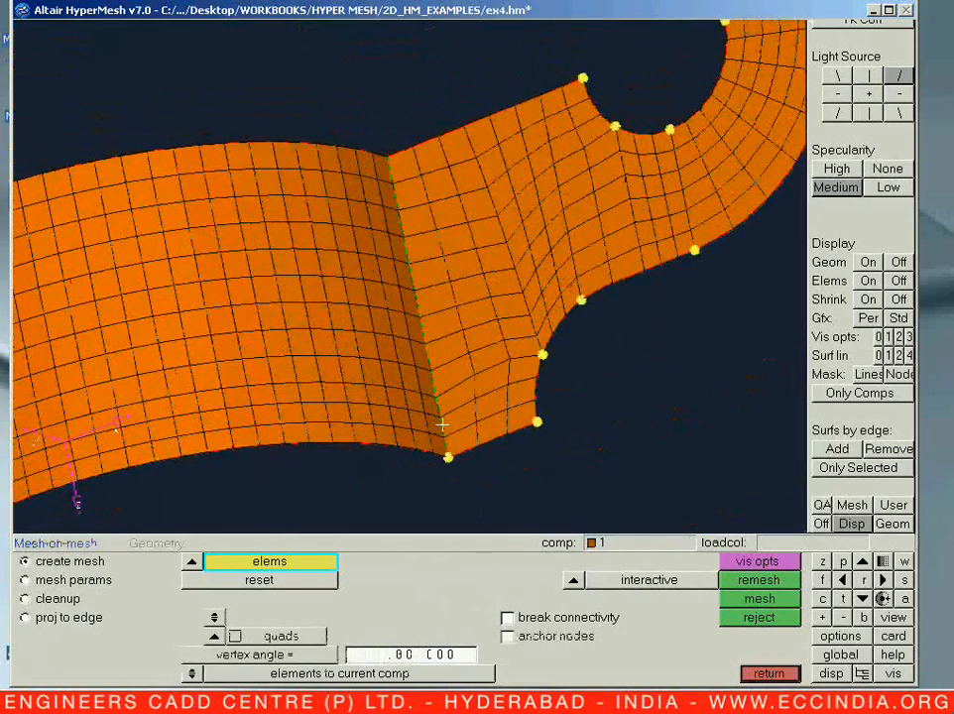
{"action": "key", "text": "shift+F3"}
{"action": "left_click", "coordinate": [701, 601]}
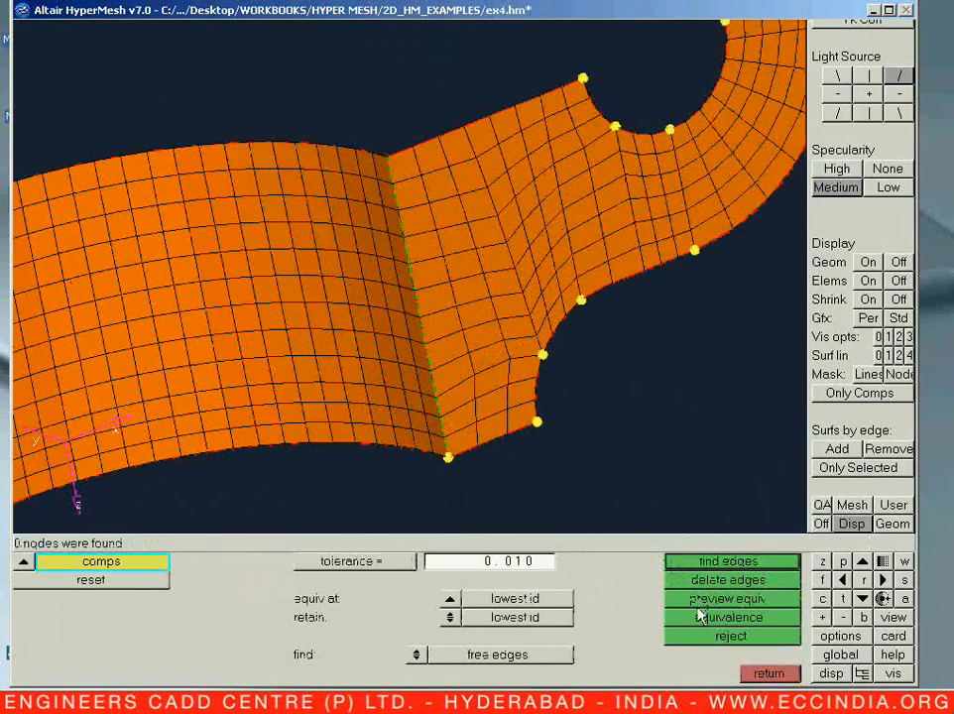
{"action": "left_click", "coordinate": [700, 623]}
{"action": "key", "text": "Escape"}
Check the 2D elements for lengths below 1.875 and examine the failed ones around the hole.
{"action": "right_click_drag", "start_coordinate": [506, 441], "coordinate": [444, 422], "text": "ctrl"}
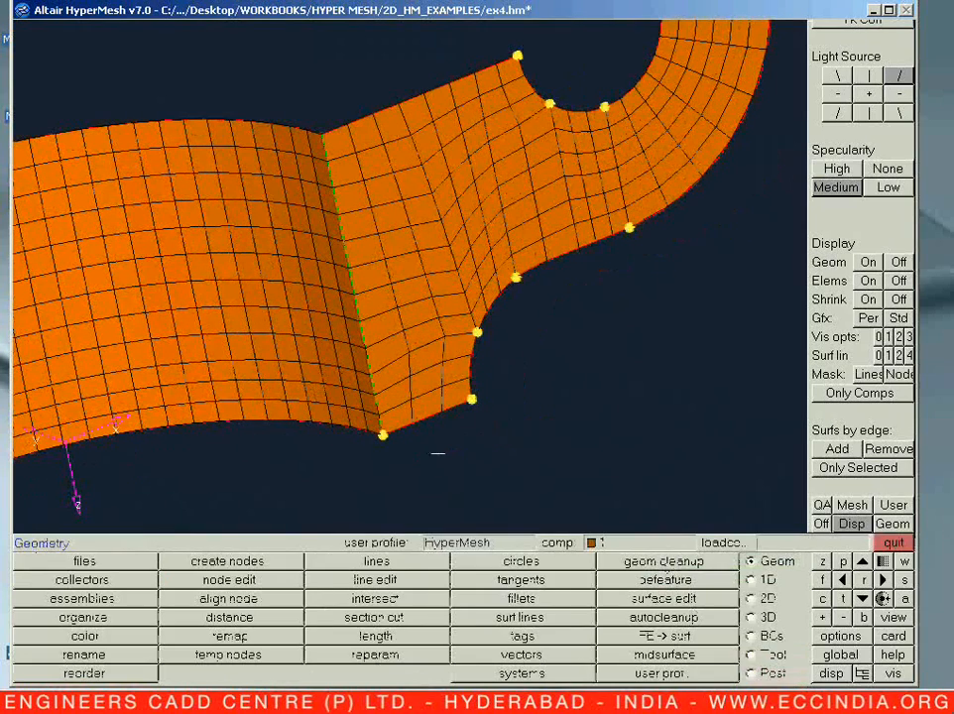
{"action": "key", "text": "F10"}
{"action": "left_click", "coordinate": [443, 561]}
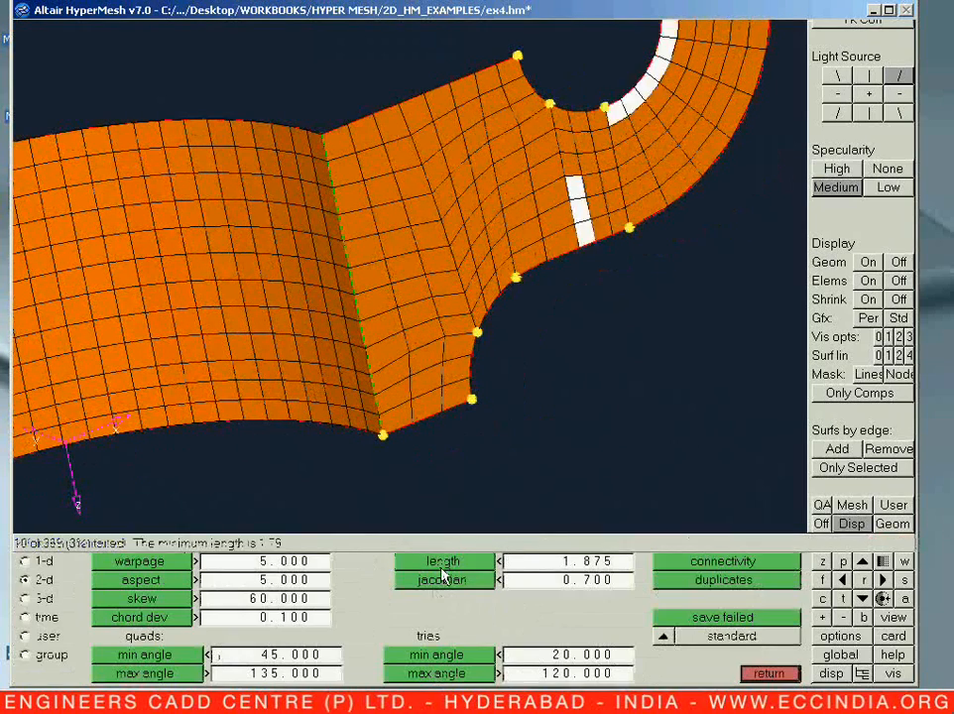
{"action": "right_click_drag", "start_coordinate": [389, 356], "coordinate": [364, 420], "text": "ctrl"}
{"action": "mouse_move", "coordinate": [364, 421]}
{"action": "left_mouse_down", "text": "ctrl"}
{"action": "mouse_move", "coordinate": [454, 297]}
{"action": "mouse_move", "coordinate": [458, 377]}
{"action": "mouse_move", "coordinate": [426, 464]}
{"action": "mouse_move", "coordinate": [365, 324]}
{"action": "mouse_move", "coordinate": [347, 415]}
{"action": "left_mouse_up", "text": "ctrl"}
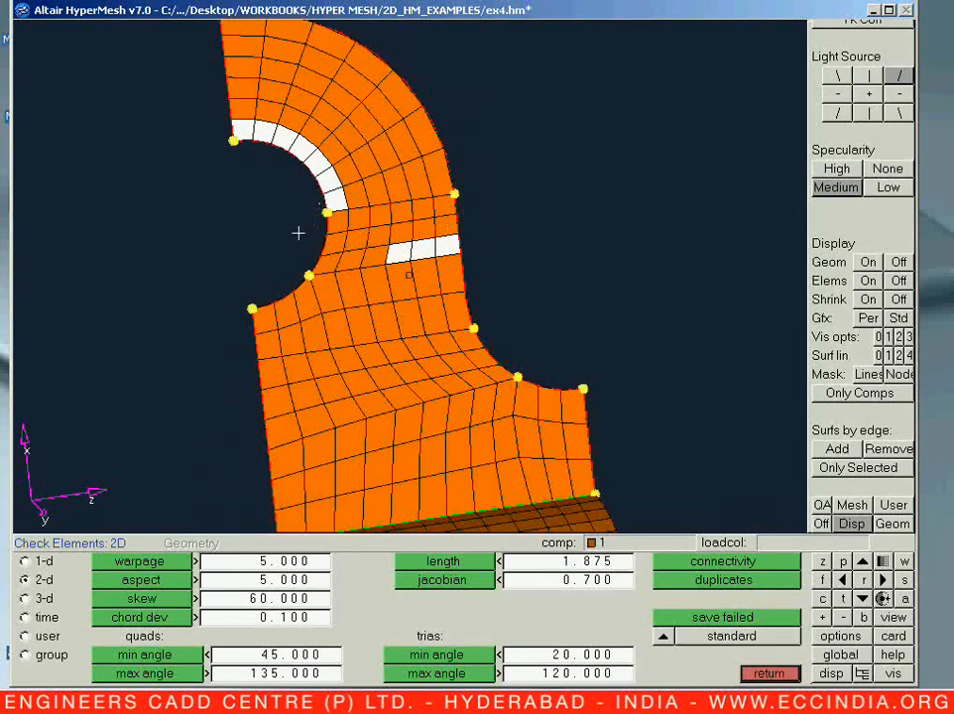
Remesh the element rows between the hole and the outer edge with two elements along each short side.
{"action": "key", "text": "Escape"}
{"action": "key", "text": "F12"}
{"action": "left_click_drag", "start_coordinate": [317, 212], "coordinate": [459, 266], "text": "shift"}
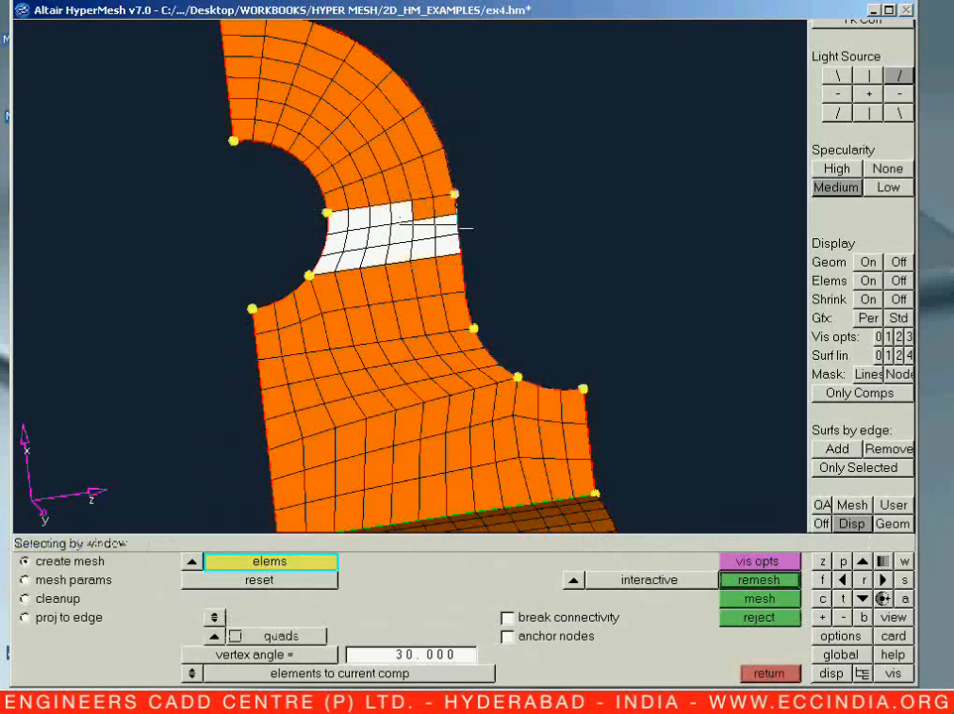
{"action": "middle_click", "coordinate": [253, 241]}
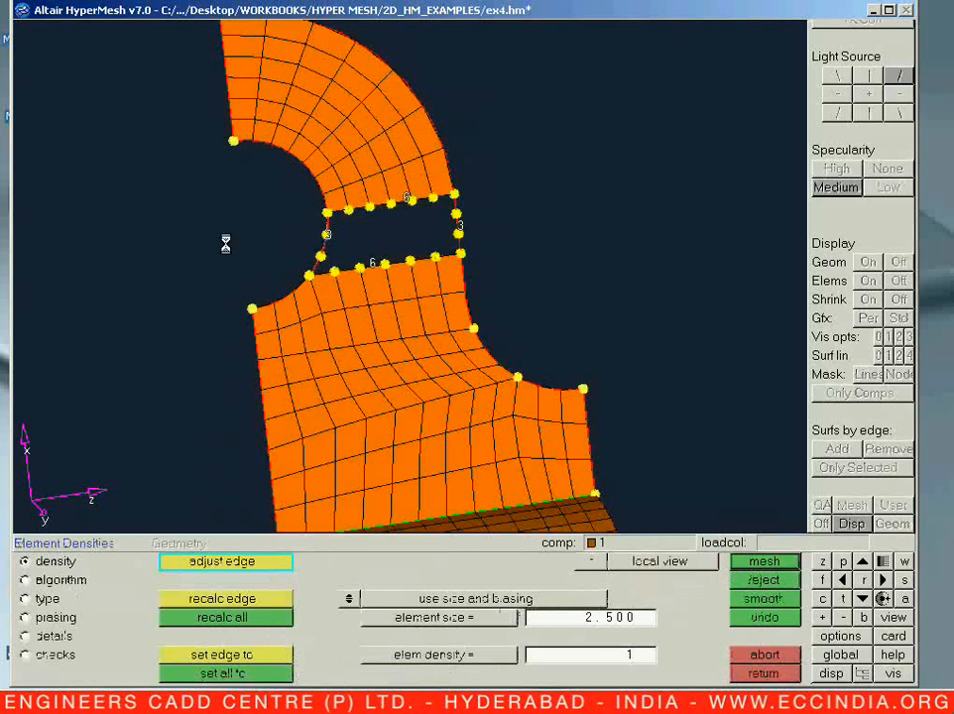
{"action": "right_click", "coordinate": [459, 226]}
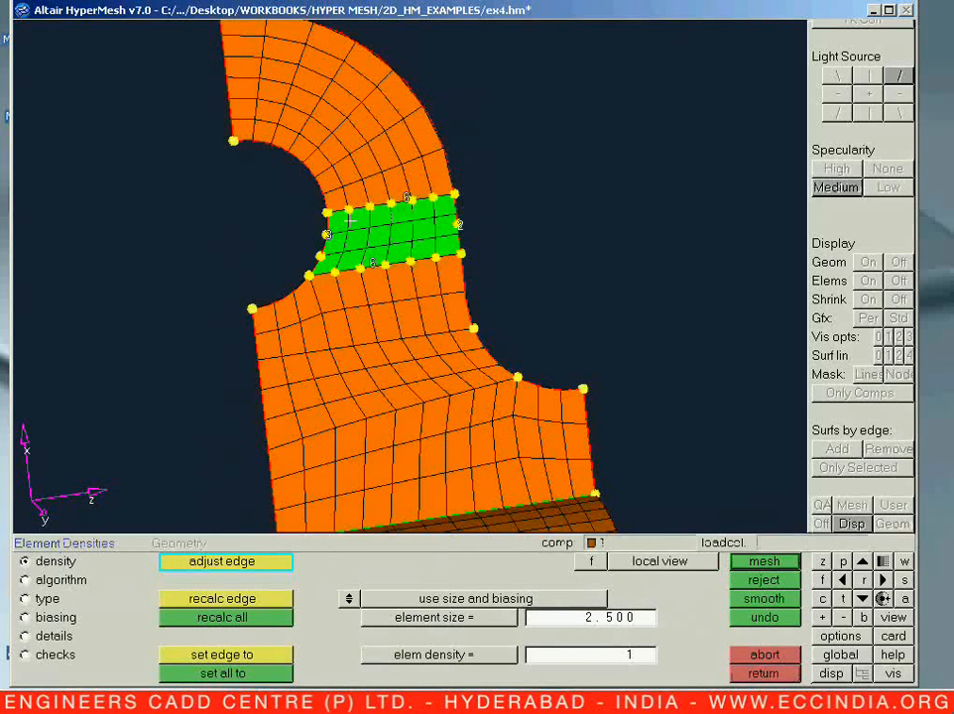
{"action": "left_click", "coordinate": [185, 610]}
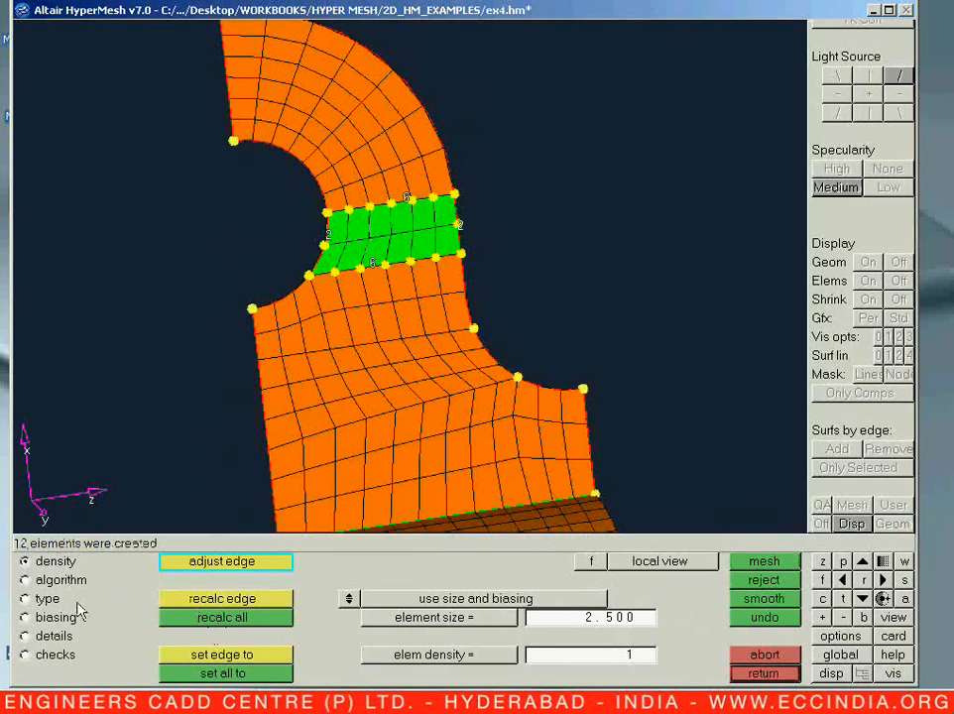
Check the new strip's element lengths against 1.625 and accept the remesh.
{"action": "left_click", "coordinate": [58, 580]}
{"action": "left_click", "coordinate": [68, 652]}
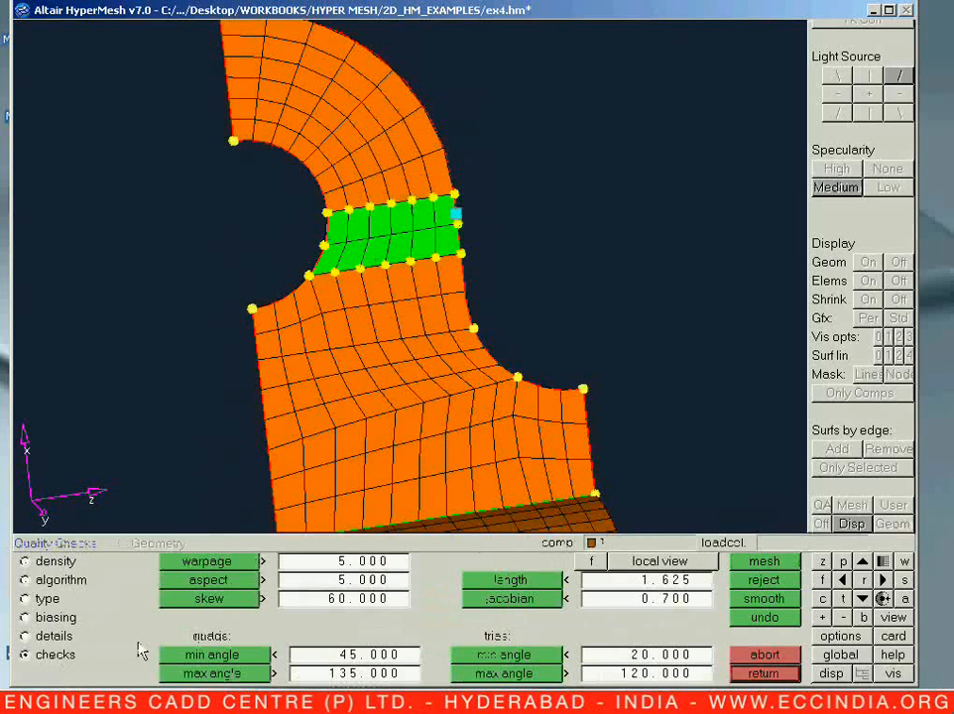
{"action": "left_click", "coordinate": [530, 577]}
{"action": "key", "text": "Escape"}
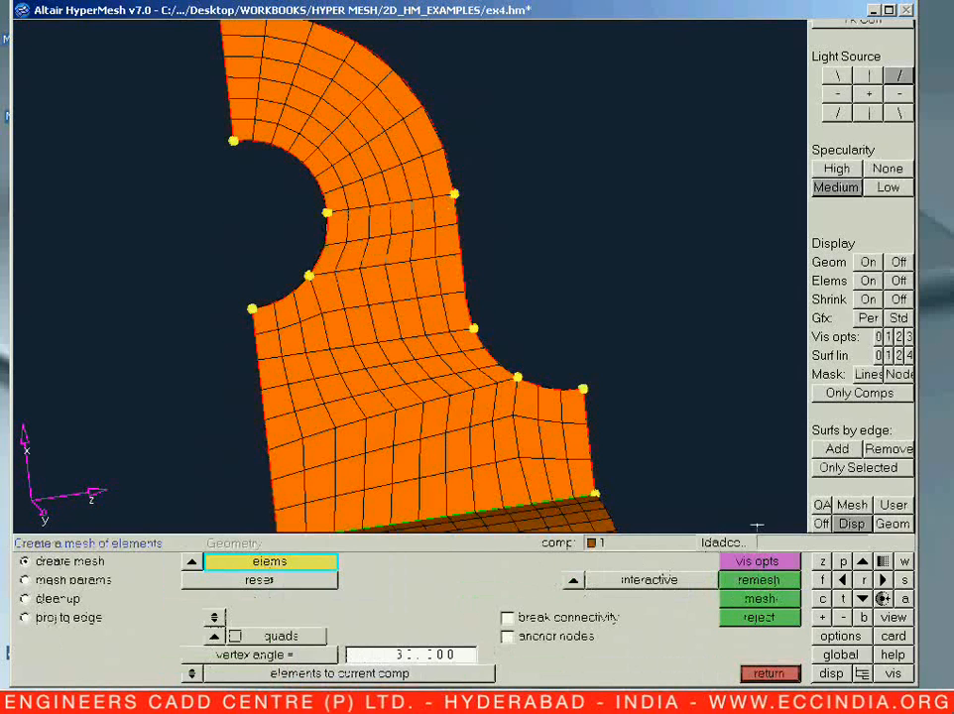
Check the 2D elements again for lengths below 1.875 and examine the failed ones along the hole's edge.
{"action": "key", "text": "F10"}
{"action": "left_click", "coordinate": [443, 565]}
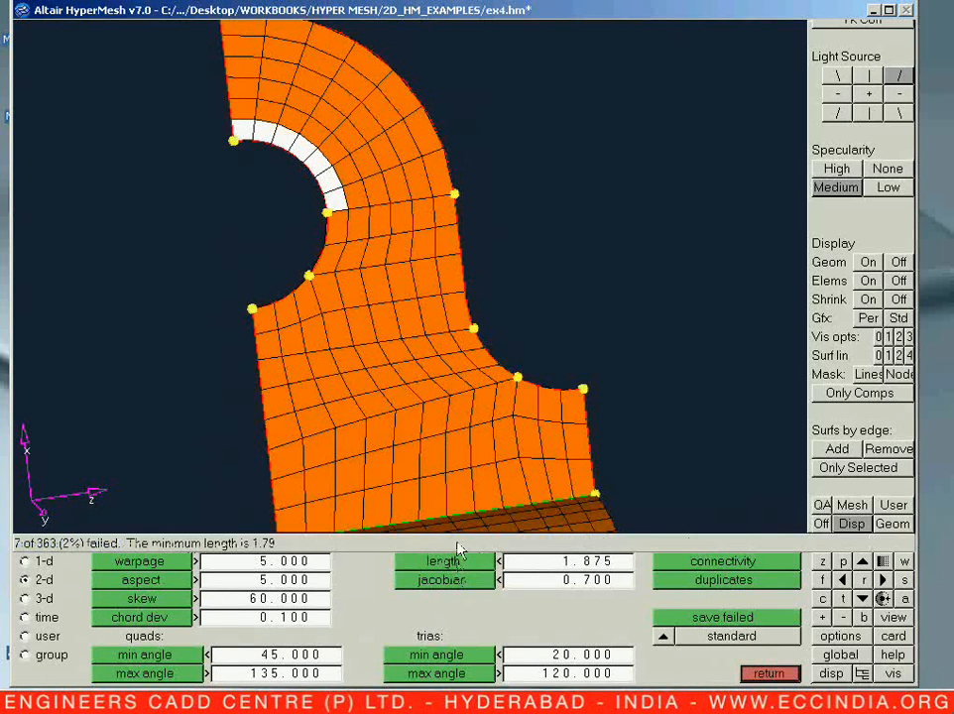
{"action": "mouse_move", "coordinate": [404, 347]}
{"action": "left_mouse_down", "text": "ctrl"}
{"action": "mouse_move", "coordinate": [384, 452]}
{"action": "mouse_move", "coordinate": [402, 324]}
{"action": "left_mouse_up", "text": "ctrl"}
{"action": "scroll", "coordinate": [403, 325], "scroll_direction": "up", "scroll_amount": 5, "text": "ctrl"}
{"action": "right_click_drag", "start_coordinate": [402, 327], "coordinate": [421, 549], "text": "ctrl"}
{"action": "scroll", "coordinate": [446, 393], "scroll_direction": "down", "scroll_amount": 4, "text": "ctrl"}
{"action": "right_click_drag", "start_coordinate": [445, 393], "coordinate": [441, 443], "text": "ctrl"}
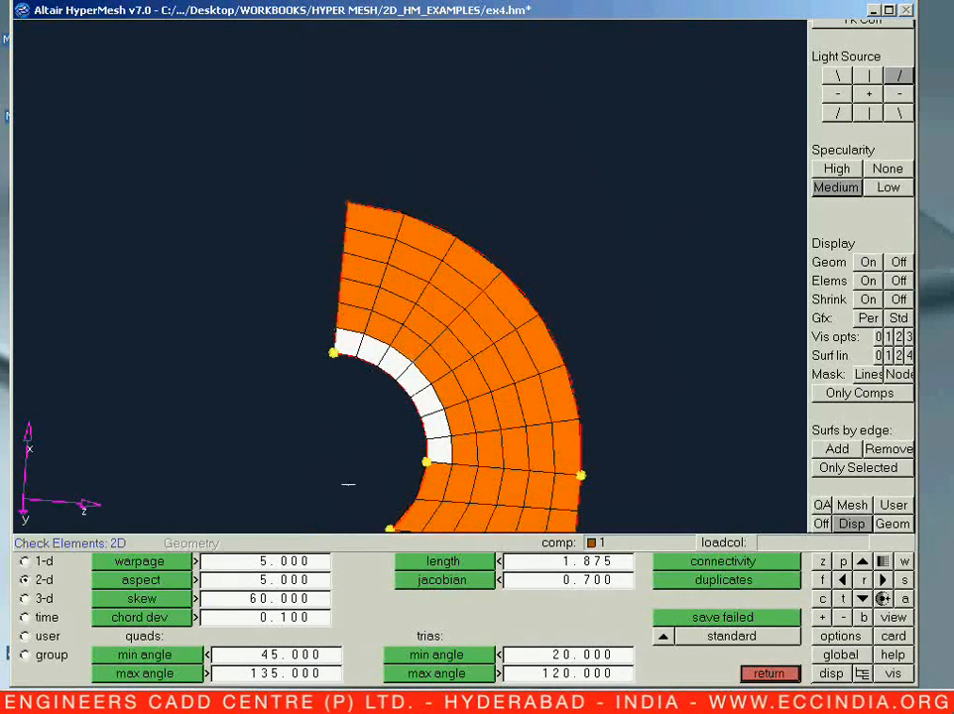
{"action": "left_click", "coordinate": [445, 562]}
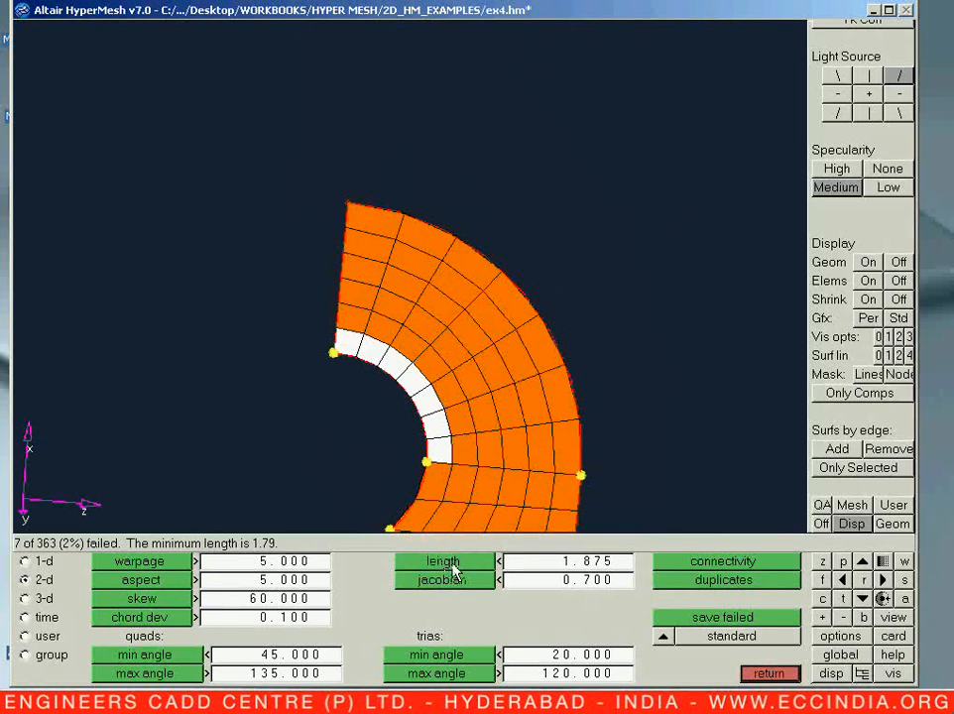
Set the minimum length limit to 1.625, calculated as 2.5 × 0.65, and recheck the element lengths.
{"action": "left_click", "coordinate": [570, 561]}
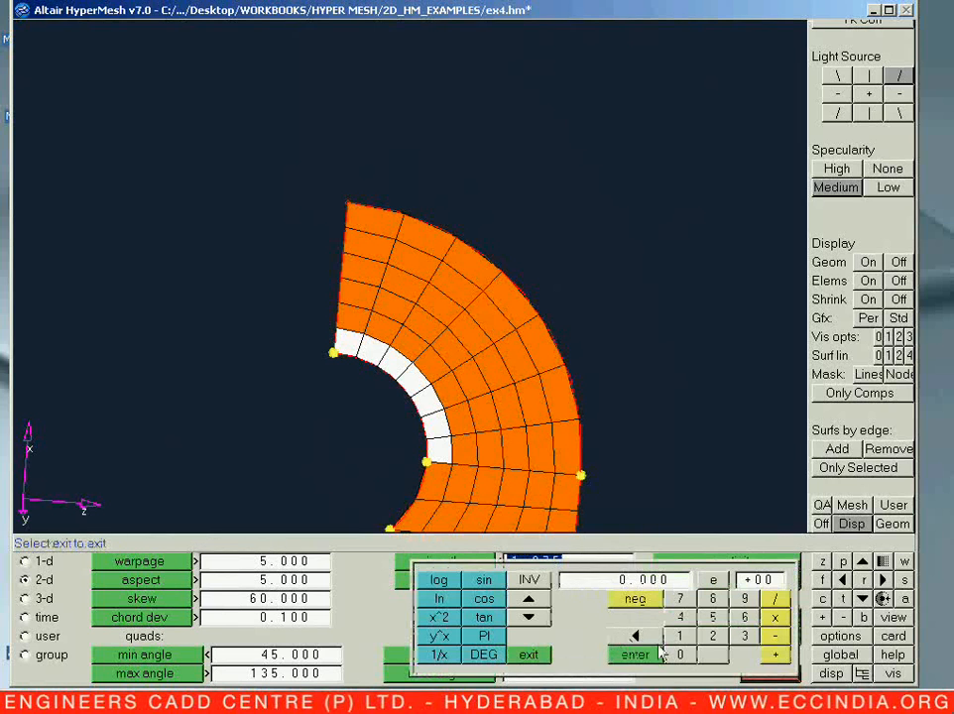
{"action": "left_click", "coordinate": [712, 636]}
{"action": "left_click", "coordinate": [712, 616]}
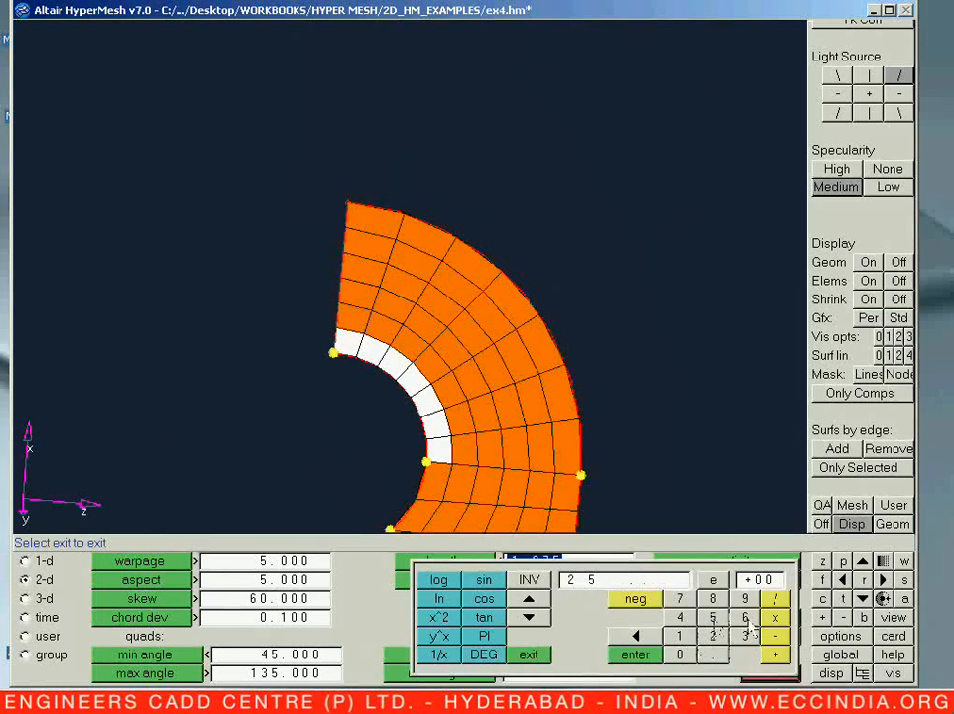
{"action": "left_click", "coordinate": [687, 658]}
{"action": "left_click", "coordinate": [716, 650]}
{"action": "left_click", "coordinate": [749, 621]}
{"action": "left_click", "coordinate": [711, 617]}
{"action": "left_click", "coordinate": [775, 617]}
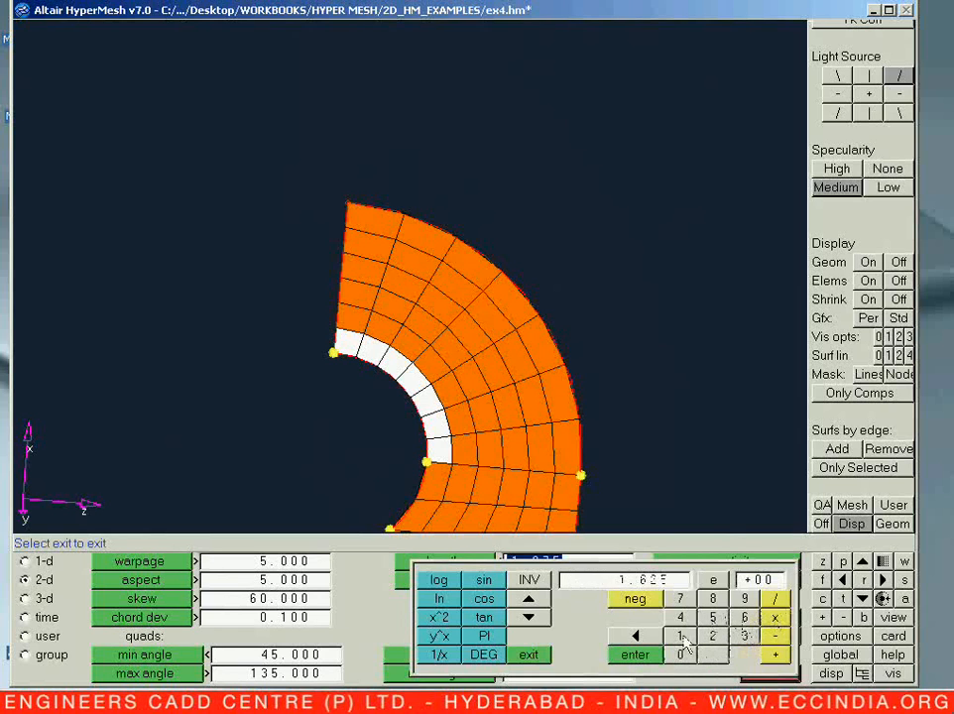
{"action": "left_click", "coordinate": [536, 659]}
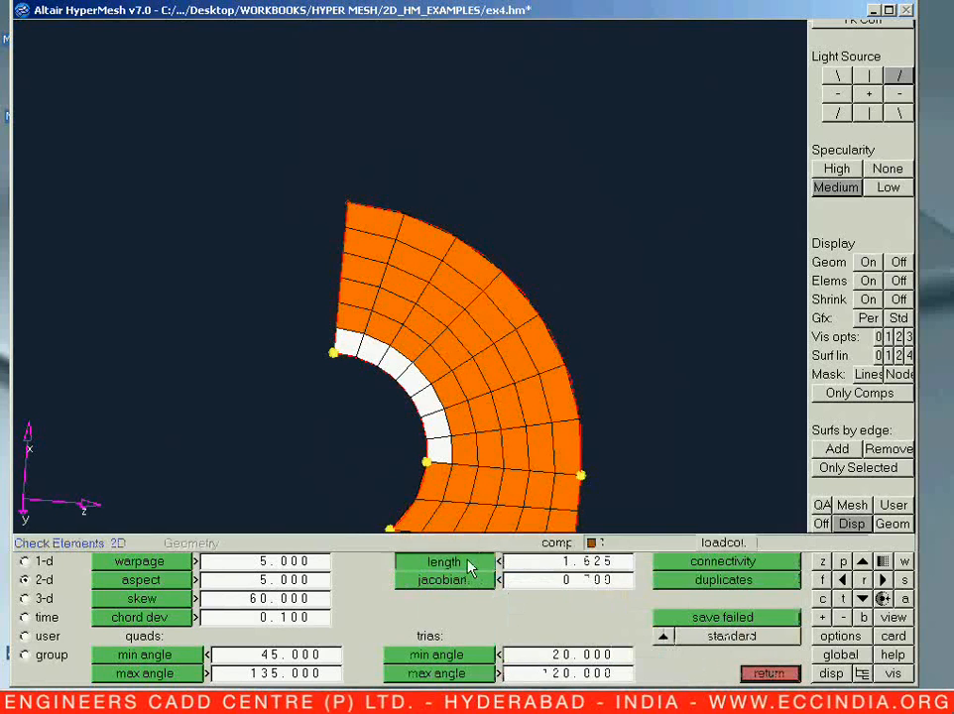
{"action": "left_click", "coordinate": [471, 563]}
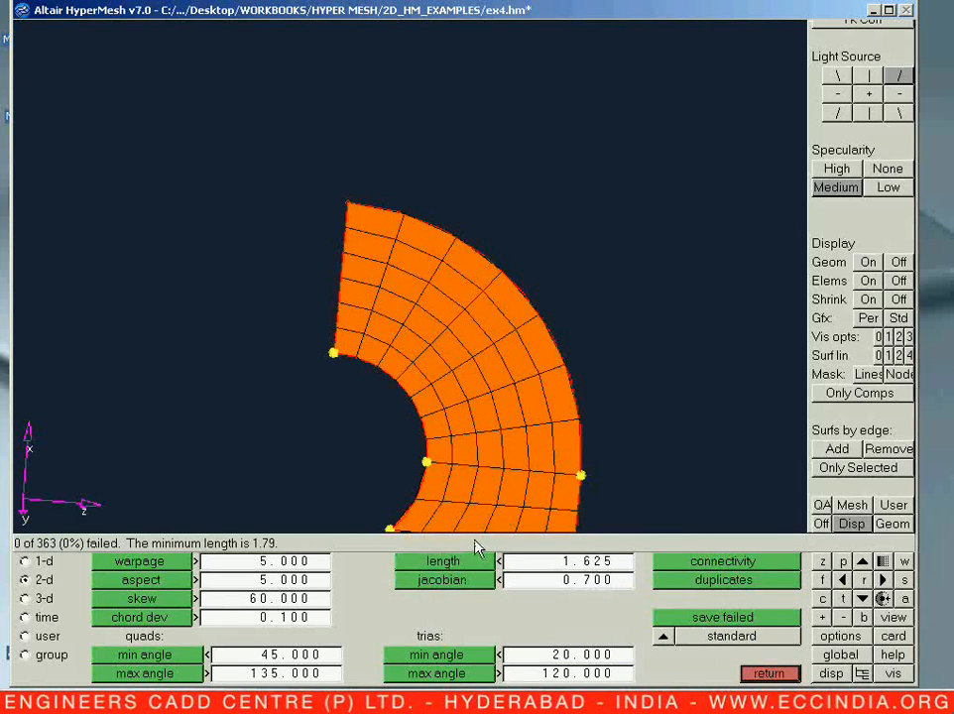
Check the whole quarter mesh for length 1.625, jacobian 0.7, warpage 5, aspect 5 and skew 60.
{"action": "key", "text": "f"}
{"action": "right_click_drag", "start_coordinate": [444, 429], "coordinate": [448, 445], "text": "ctrl"}
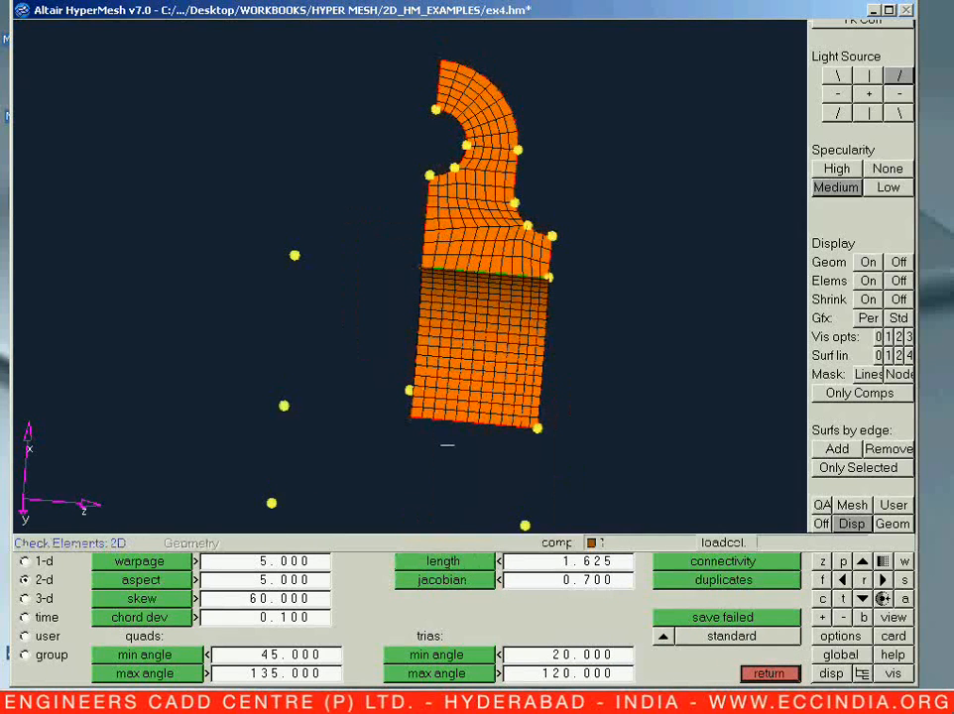
{"action": "left_click", "coordinate": [473, 563]}
{"action": "left_click", "coordinate": [479, 585]}
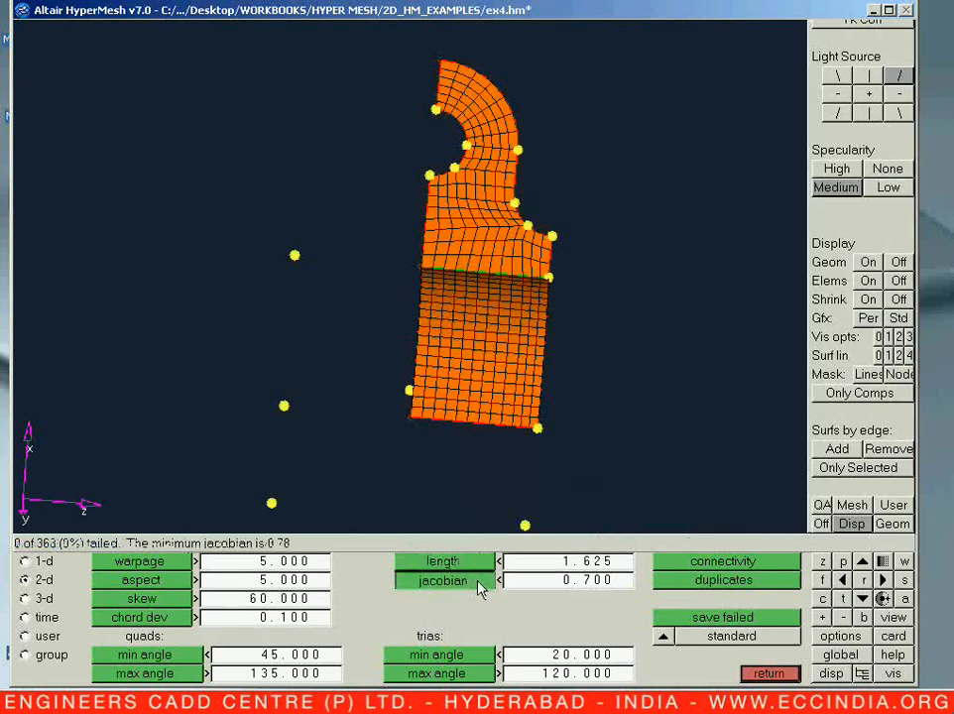
{"action": "left_click", "coordinate": [140, 562]}
{"action": "left_click", "coordinate": [151, 582]}
{"action": "left_click", "coordinate": [153, 600]}
Examine the finished quarter mesh from several directions.
{"action": "left_click_drag", "start_coordinate": [388, 438], "coordinate": [513, 433], "text": "ctrl"}
{"action": "right_click_drag", "start_coordinate": [512, 432], "coordinate": [466, 382], "text": "ctrl"}
{"action": "left_click_drag", "start_coordinate": [466, 382], "coordinate": [451, 366], "text": "ctrl"}
{"action": "scroll", "coordinate": [451, 366], "scroll_direction": "up", "scroll_amount": 4, "text": "ctrl"}
{"action": "right_click_drag", "start_coordinate": [451, 365], "coordinate": [329, 411], "text": "ctrl"}
{"action": "scroll", "coordinate": [406, 358], "scroll_direction": "down", "scroll_amount": 3, "text": "ctrl"}
{"action": "left_click_drag", "start_coordinate": [322, 384], "coordinate": [396, 422], "text": "ctrl"}
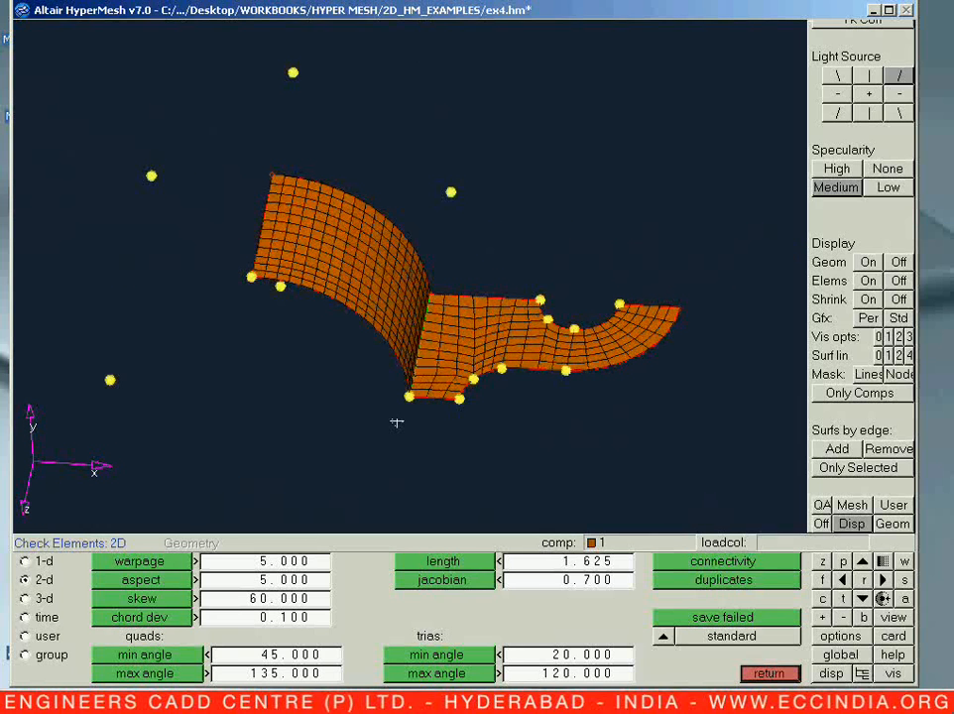
{"action": "left_click_drag", "start_coordinate": [325, 405], "coordinate": [459, 449], "text": "ctrl"}
{"action": "right_click_drag", "start_coordinate": [459, 449], "coordinate": [417, 434], "text": "ctrl"}
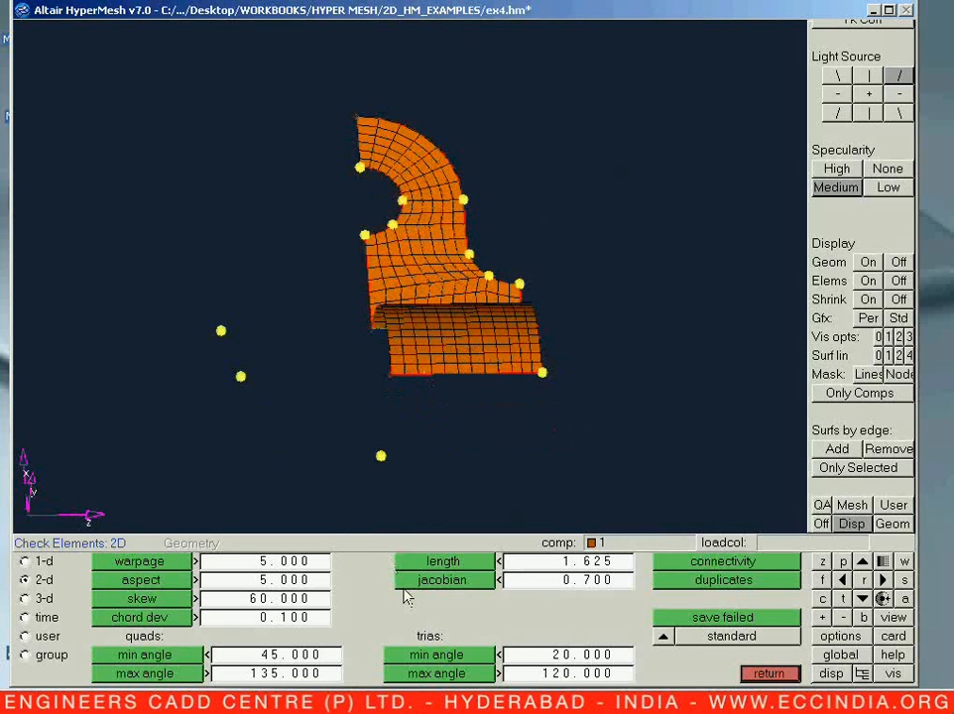
Start a reflection with all elements selected and duplicate the selection.
{"action": "key", "text": "Escape"}
{"action": "left_click", "coordinate": [751, 654]}
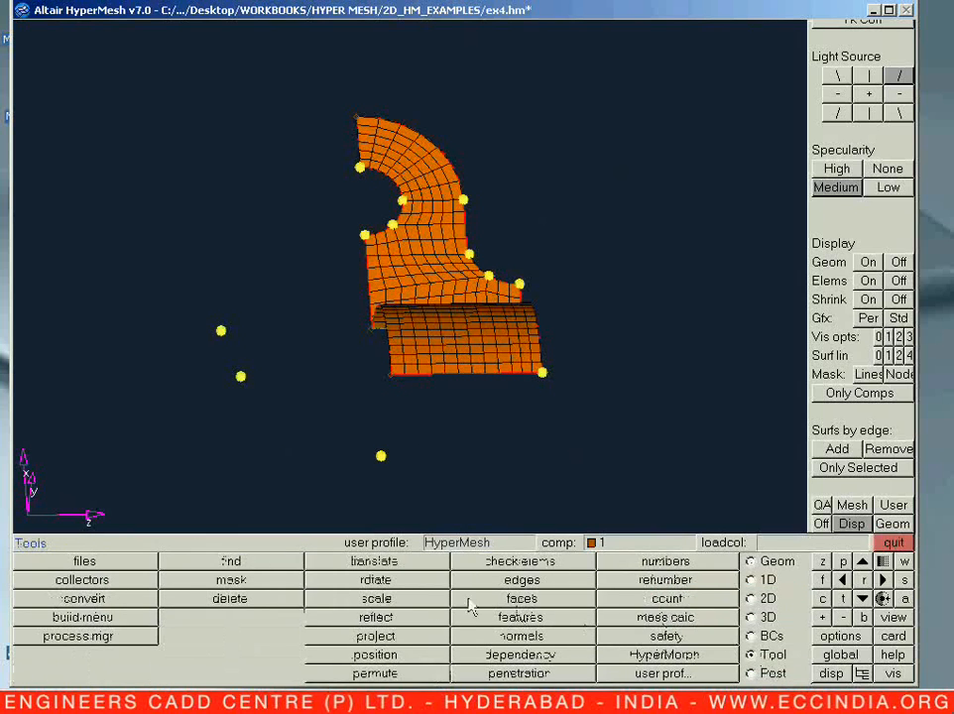
{"action": "left_click", "coordinate": [377, 616]}
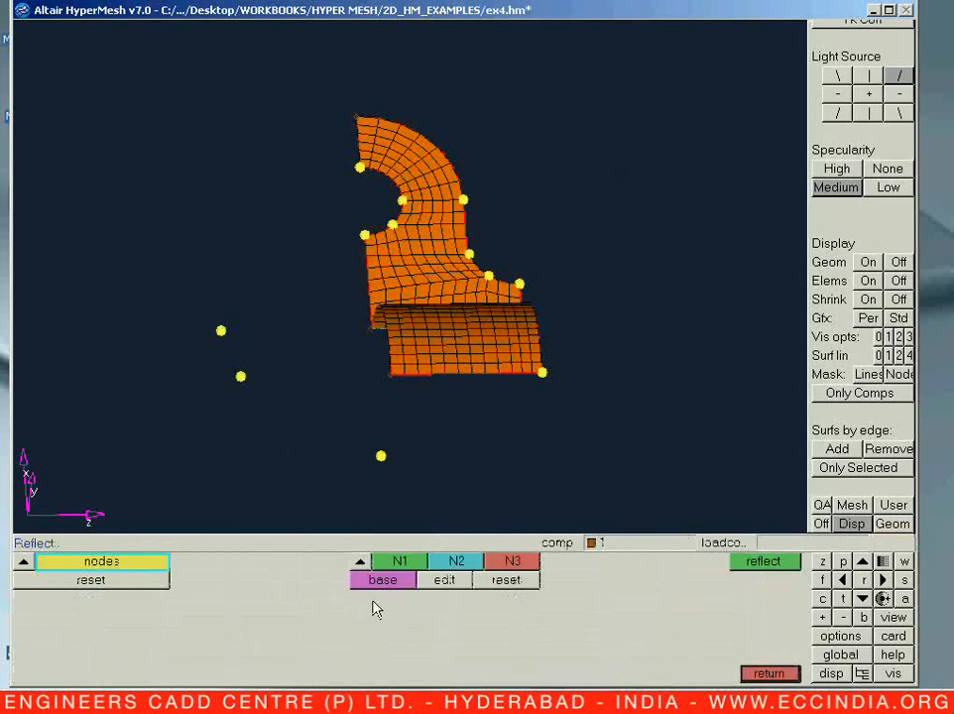
{"action": "left_click", "coordinate": [28, 562]}
{"action": "left_click", "coordinate": [87, 598]}
{"action": "left_click", "coordinate": [89, 563]}
{"action": "left_click", "coordinate": [149, 612]}
{"action": "left_click", "coordinate": [147, 564]}
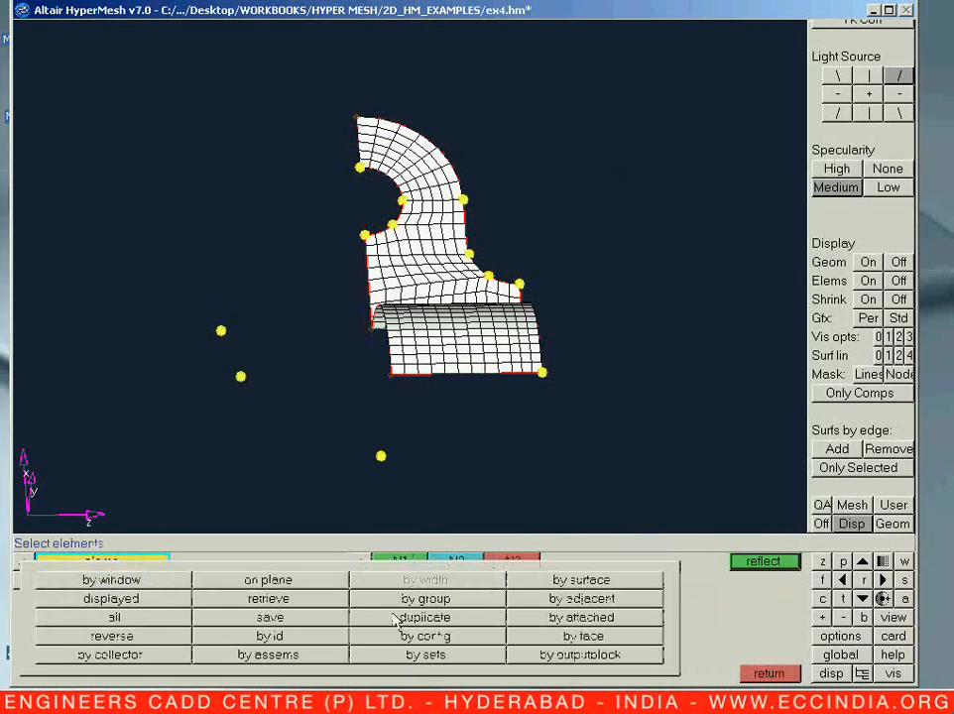
{"action": "left_click", "coordinate": [426, 618]}
{"action": "left_click", "coordinate": [64, 584]}
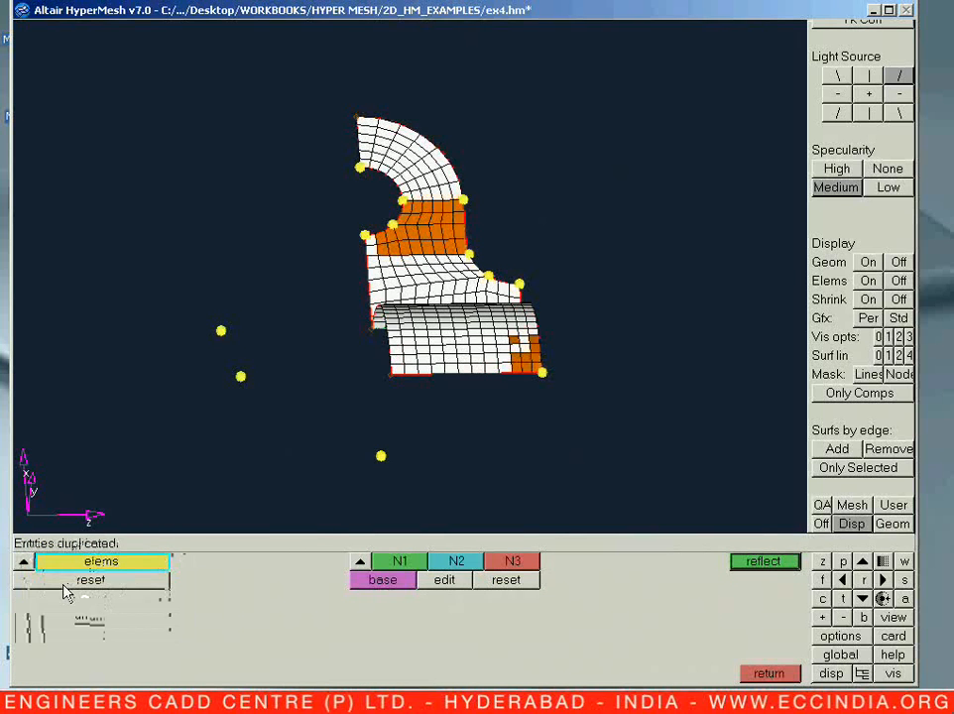
Reflect the duplicated elements along the z-axis, using the midpoint on the curved part's centre axis as the base.
{"action": "left_click", "coordinate": [360, 564]}
{"action": "left_click", "coordinate": [349, 618]}
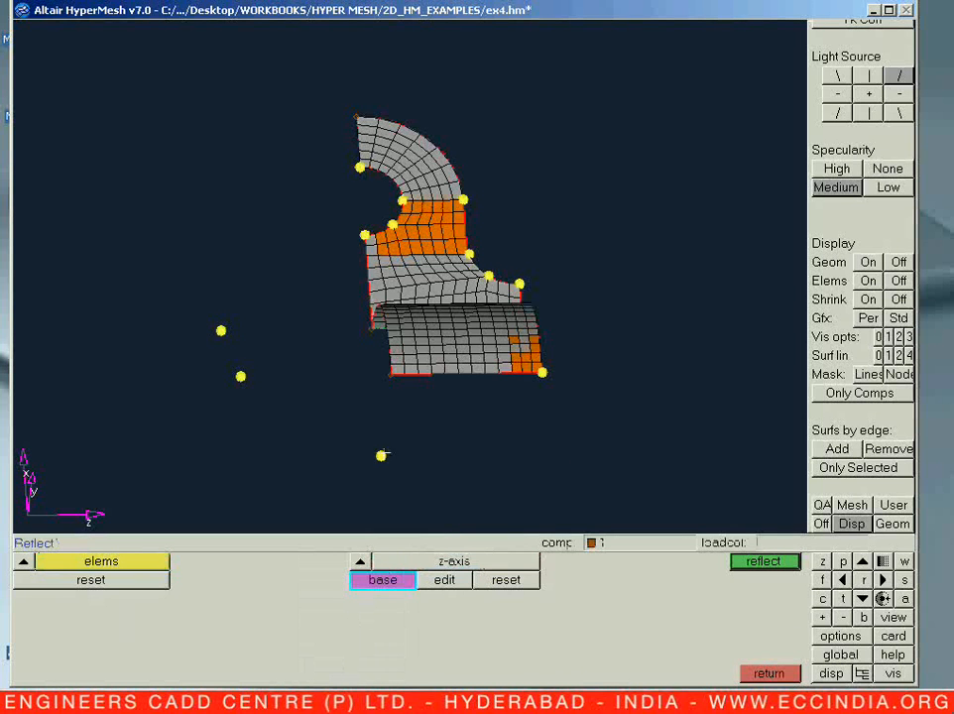
{"action": "left_click_drag", "start_coordinate": [398, 462], "coordinate": [396, 327], "text": "ctrl"}
{"action": "left_click", "coordinate": [756, 561]}
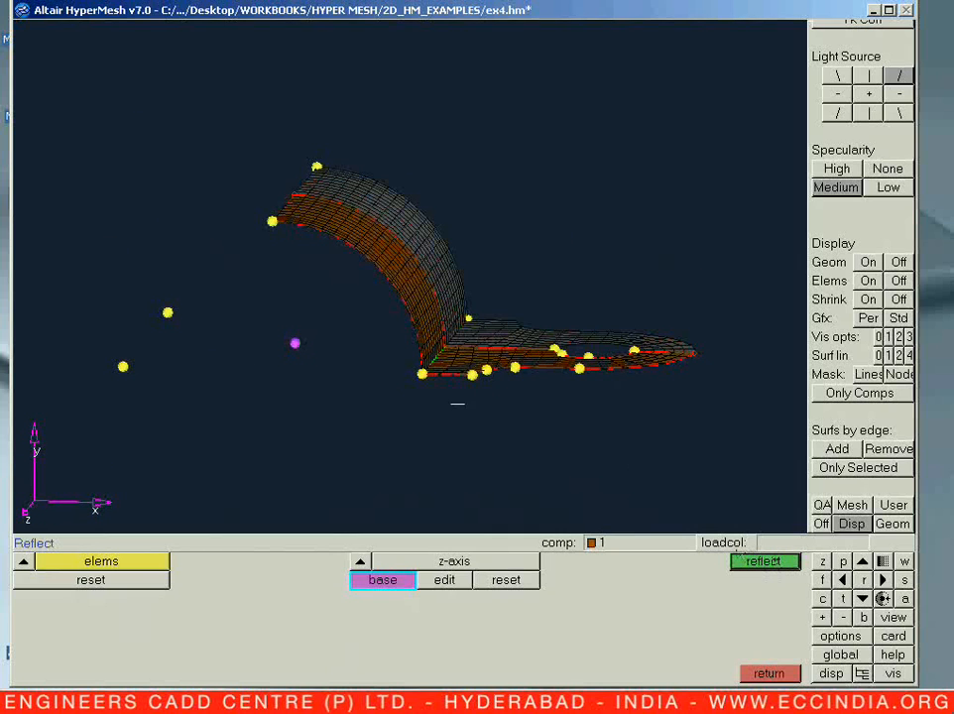
{"action": "left_click_drag", "start_coordinate": [375, 421], "coordinate": [437, 408], "text": "ctrl"}
{"action": "right_click_drag", "start_coordinate": [442, 408], "coordinate": [528, 440], "text": "ctrl"}
{"action": "key", "text": "Escape"}
{"action": "left_click_drag", "start_coordinate": [528, 440], "coordinate": [451, 439], "text": "ctrl"}
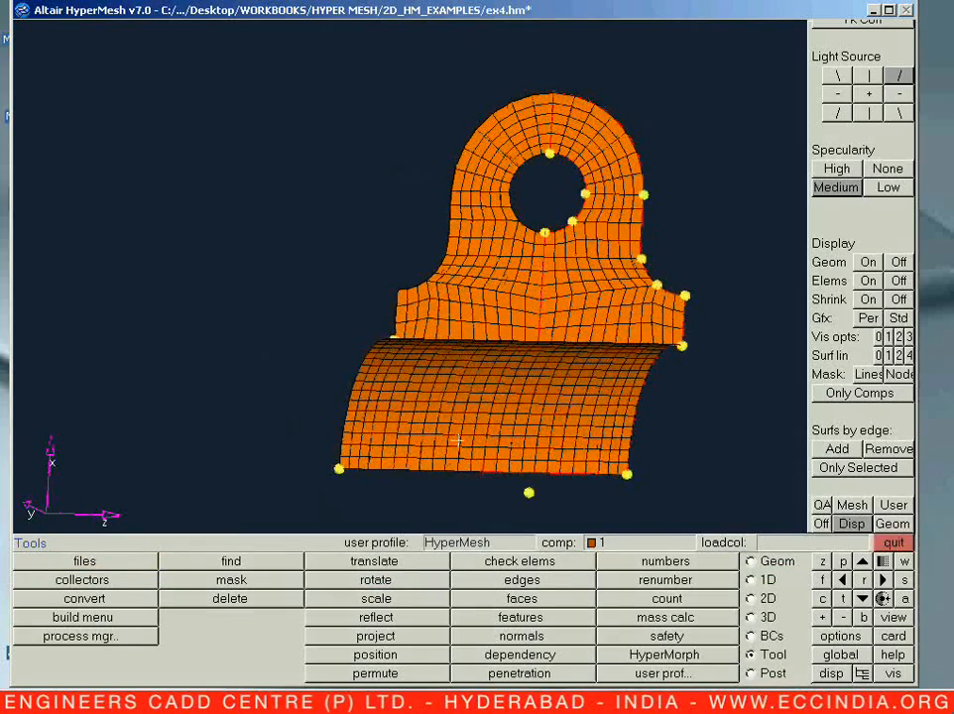
Preview and equivalence the coincident nodes along the reflection seam with a 0.010 tolerance.
{"action": "left_click", "coordinate": [521, 579]}
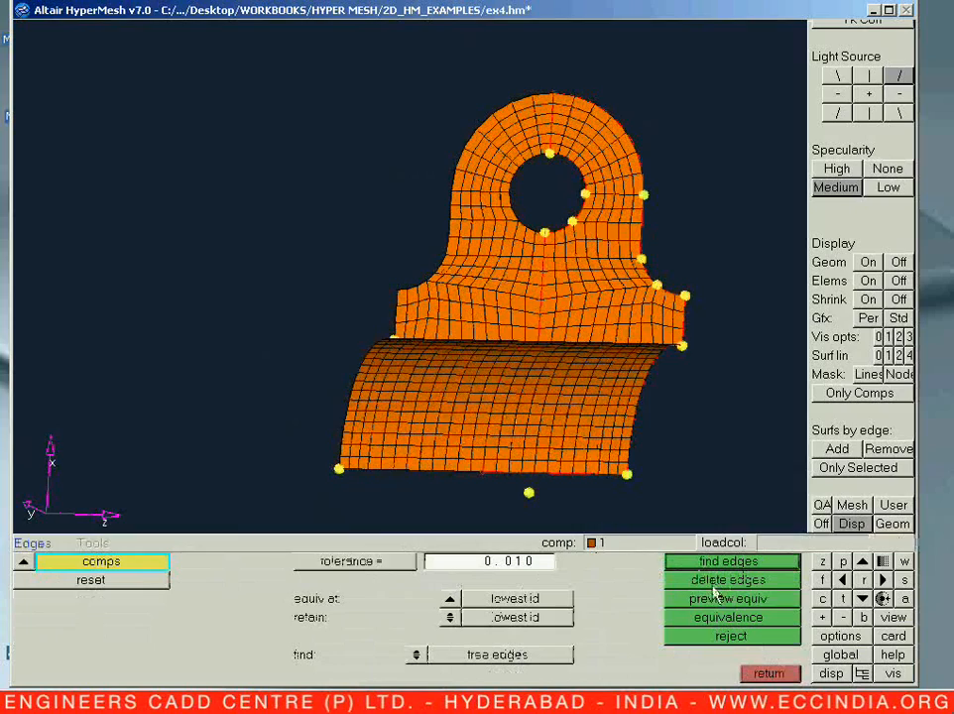
{"action": "left_click", "coordinate": [717, 600]}
{"action": "right_click_drag", "start_coordinate": [545, 375], "coordinate": [524, 386], "text": "ctrl"}
{"action": "scroll", "coordinate": [525, 387], "scroll_direction": "up", "scroll_amount": 4, "text": "ctrl"}
{"action": "left_click_drag", "start_coordinate": [525, 387], "coordinate": [416, 421], "text": "ctrl"}
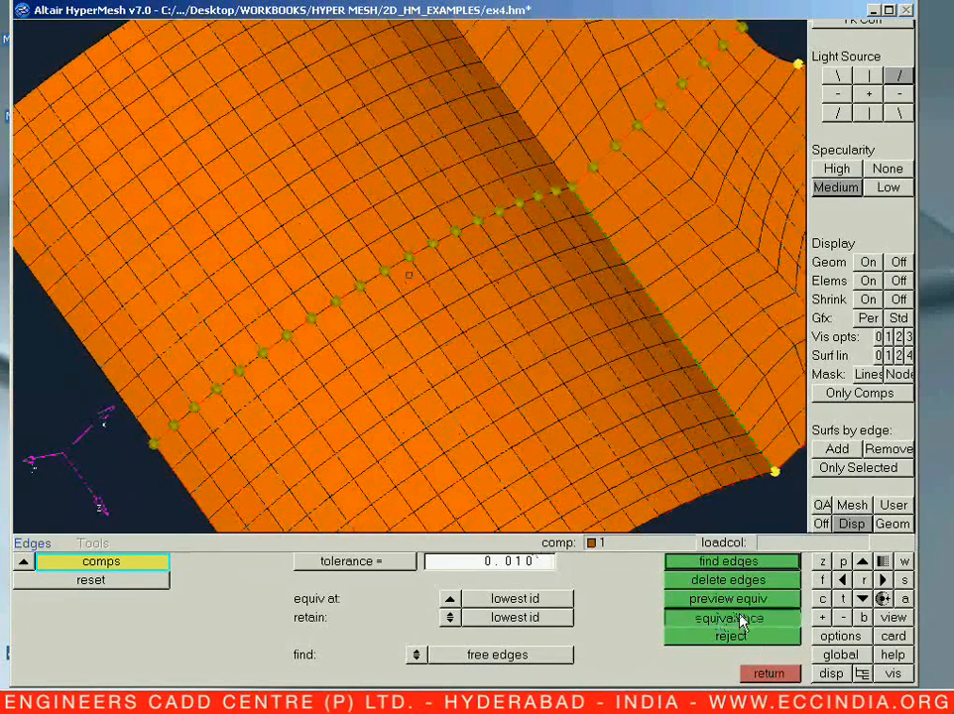
{"action": "left_click", "coordinate": [741, 620]}
{"action": "left_click", "coordinate": [768, 673]}
{"action": "key", "text": "f"}
{"action": "left_click_drag", "start_coordinate": [384, 422], "coordinate": [461, 496], "text": "ctrl"}
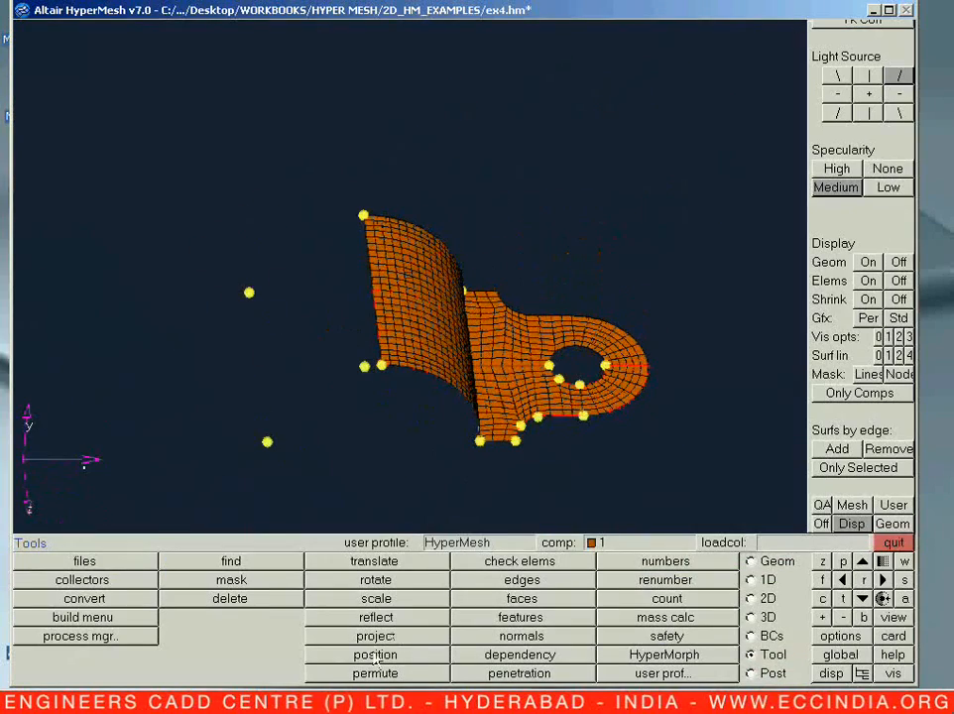
Start another reflection with all elements selected and duplicate them into their original component.
{"action": "left_click", "coordinate": [382, 619]}
{"action": "left_click", "coordinate": [144, 563]}
{"action": "left_click", "coordinate": [164, 616]}
{"action": "left_click", "coordinate": [375, 582]}
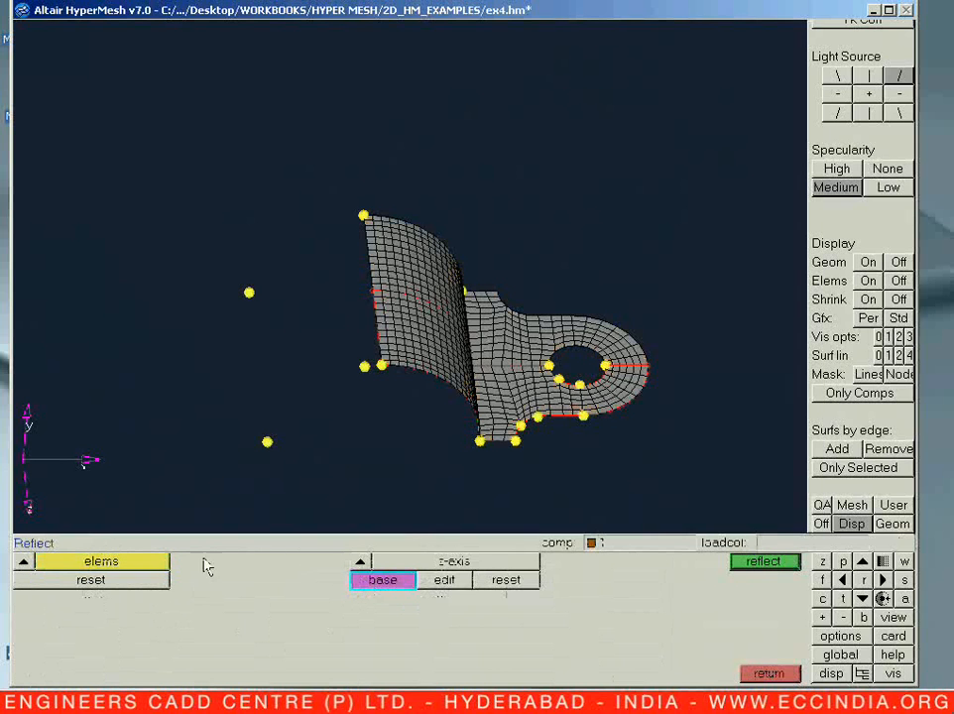
{"action": "left_click", "coordinate": [154, 562]}
{"action": "left_click", "coordinate": [155, 562]}
{"action": "left_click", "coordinate": [420, 619]}
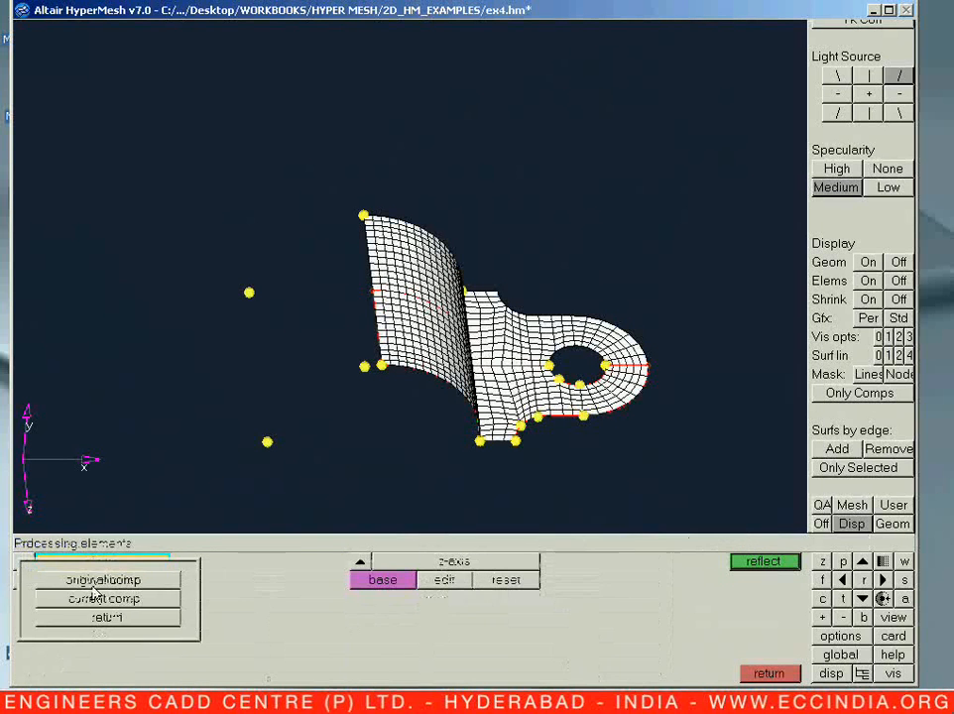
{"action": "left_click", "coordinate": [71, 579]}
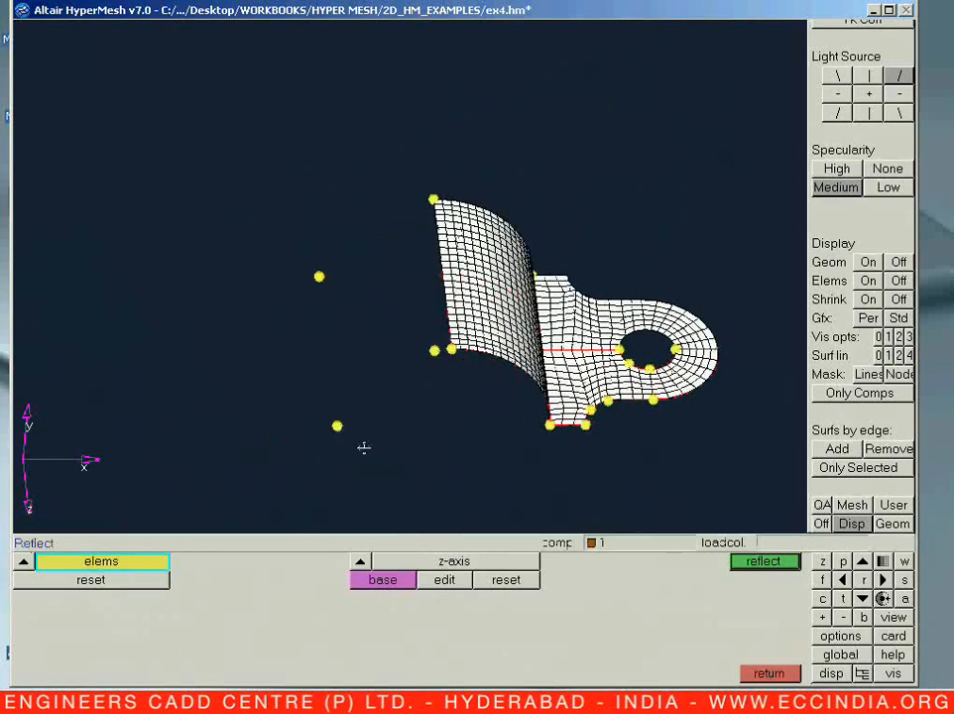
Reflect the duplicated half mesh along the x-axis, using the node on the curved part's centre axis as the base.
{"action": "left_click_drag", "start_coordinate": [366, 445], "coordinate": [407, 275], "text": "ctrl"}
{"action": "left_click_drag", "start_coordinate": [390, 405], "coordinate": [451, 366], "text": "ctrl"}
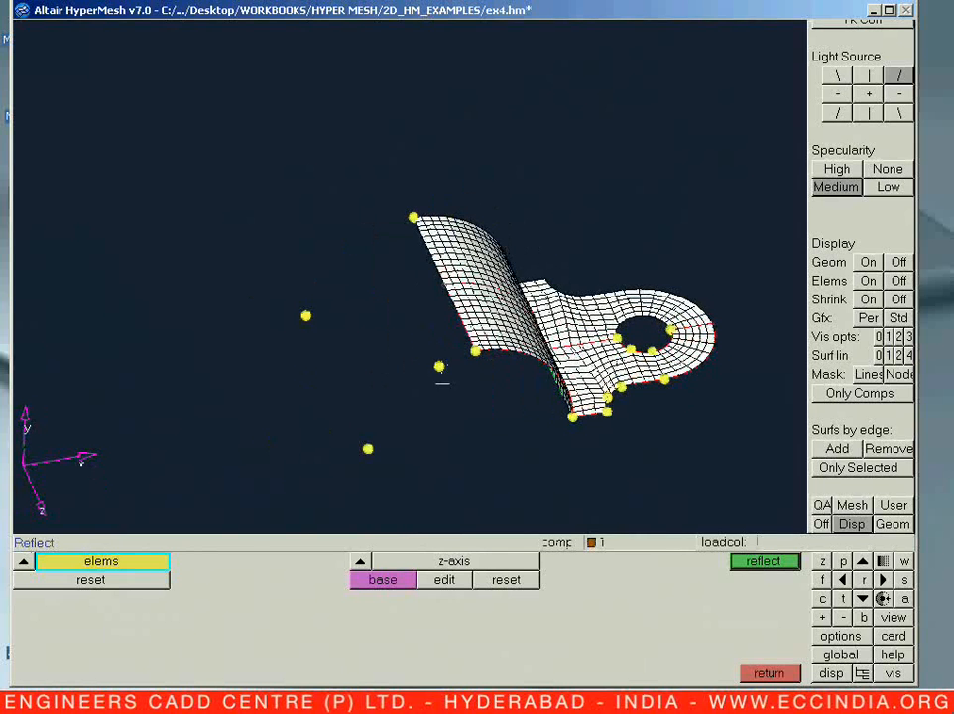
{"action": "left_click", "coordinate": [395, 583]}
{"action": "left_click_drag", "start_coordinate": [434, 371], "coordinate": [353, 417], "text": "ctrl"}
{"action": "left_click", "coordinate": [360, 562]}
{"action": "left_click", "coordinate": [349, 577]}
{"action": "left_click", "coordinate": [769, 564]}
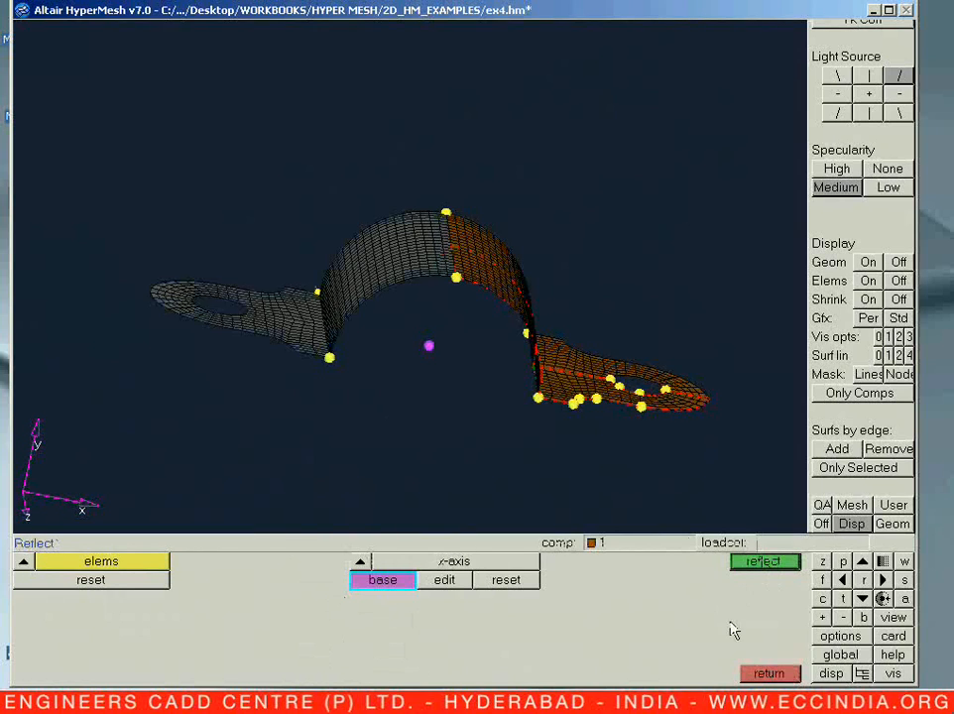
{"action": "left_click_drag", "start_coordinate": [532, 298], "coordinate": [436, 368], "text": "ctrl"}
{"action": "scroll", "coordinate": [435, 373], "scroll_direction": "up", "scroll_amount": 3, "text": "ctrl"}
{"action": "left_click_drag", "start_coordinate": [386, 398], "coordinate": [458, 470], "text": "ctrl"}
{"action": "scroll", "coordinate": [434, 490], "scroll_direction": "down", "scroll_amount": 3, "text": "ctrl"}
{"action": "key", "text": "Escape"}
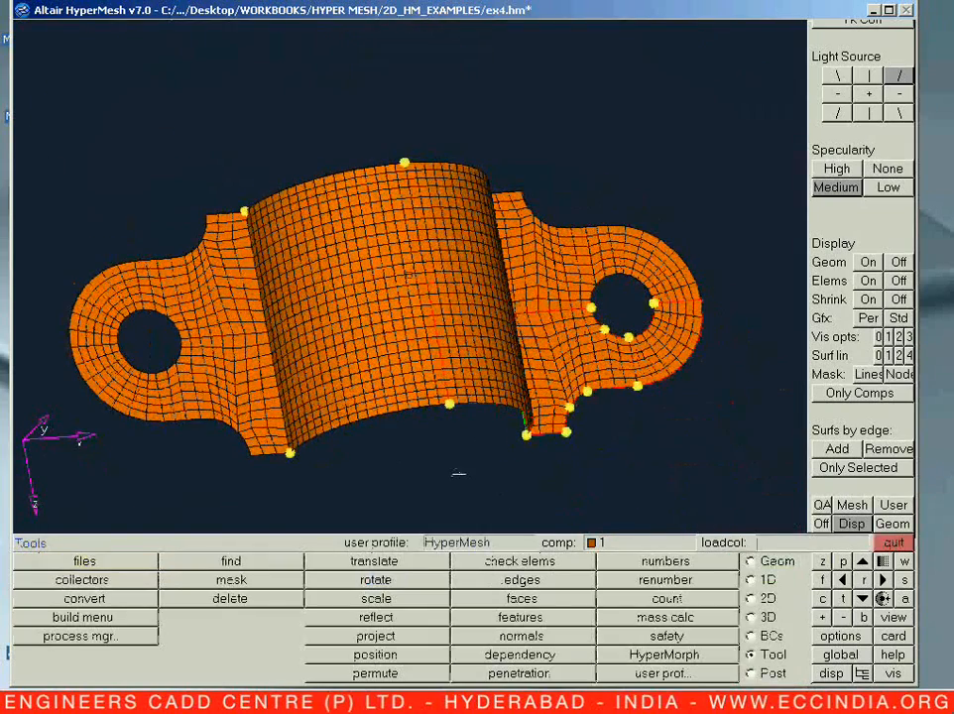
Preview and equivalence the coincident nodes of the full bracket mesh with a 0.010 tolerance.
{"action": "key", "text": "shift+F3"}
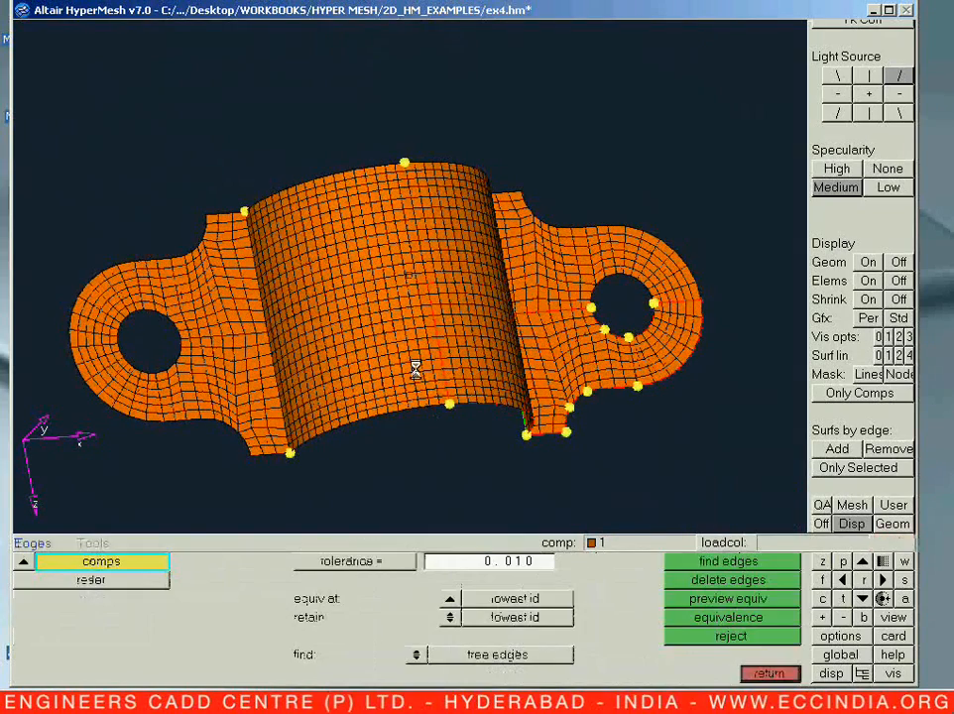
{"action": "left_click", "coordinate": [692, 605]}
{"action": "left_click", "coordinate": [704, 627]}
{"action": "key", "text": "Escape"}
Delete the surfaces belonging to component 1, selecting them by collector.
{"action": "left_click_drag", "start_coordinate": [466, 447], "coordinate": [383, 429], "text": "ctrl"}
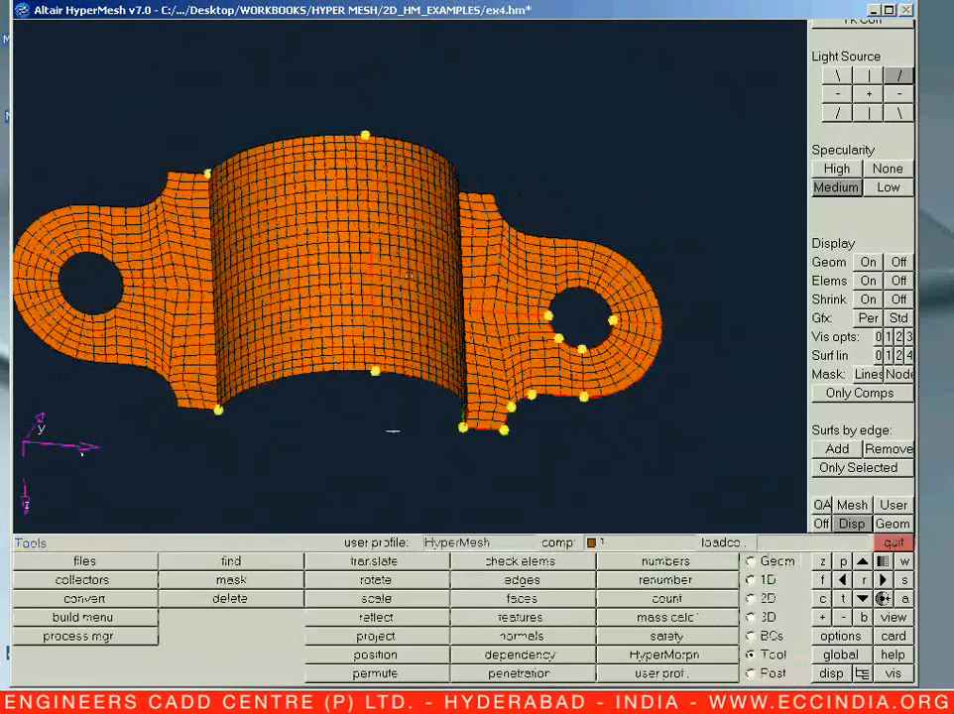
{"action": "left_click", "coordinate": [216, 596]}
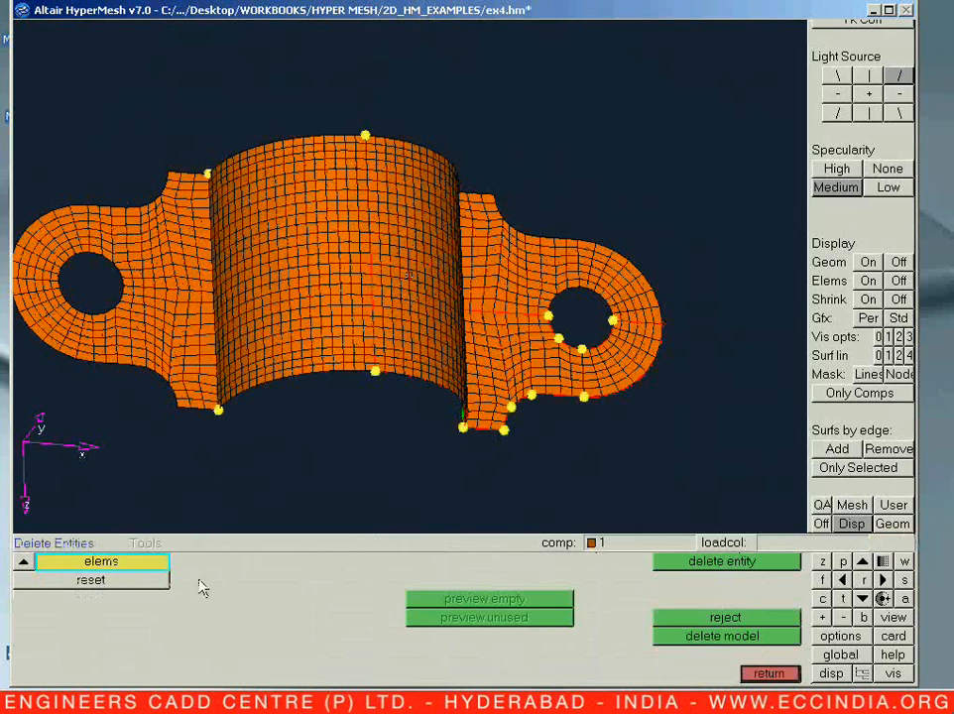
{"action": "left_click", "coordinate": [24, 562]}
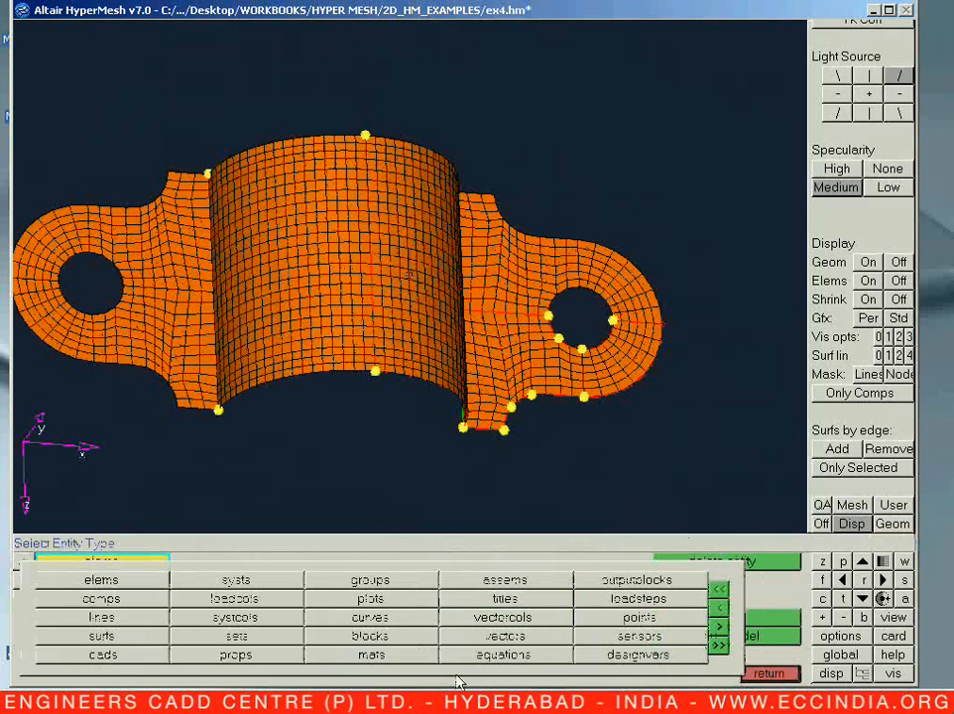
{"action": "left_click", "coordinate": [129, 635]}
{"action": "left_click", "coordinate": [122, 564]}
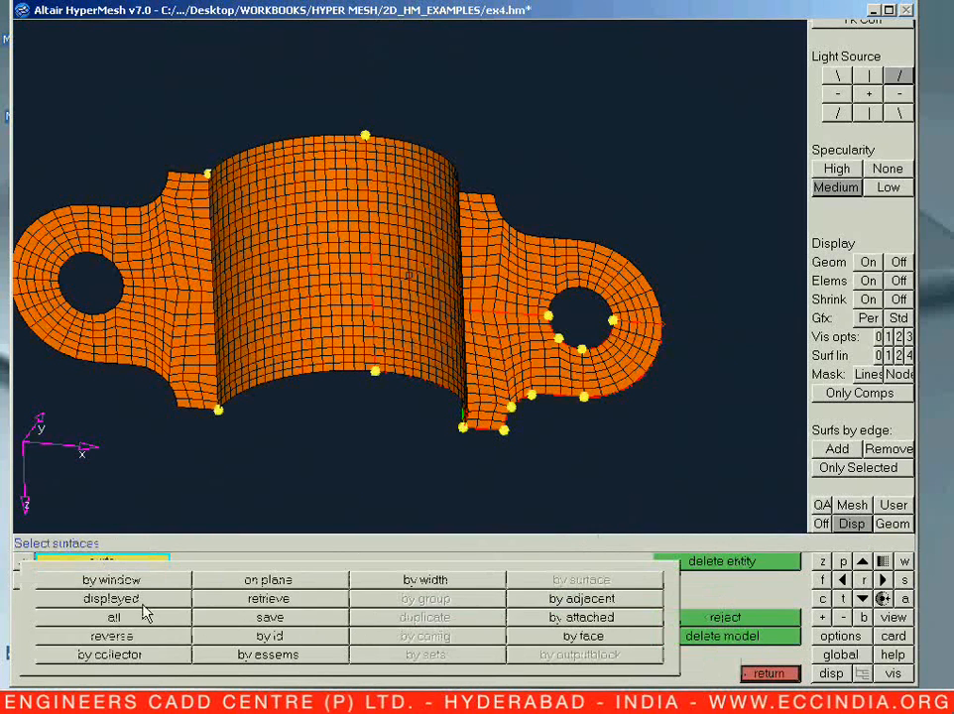
{"action": "left_click", "coordinate": [164, 655]}
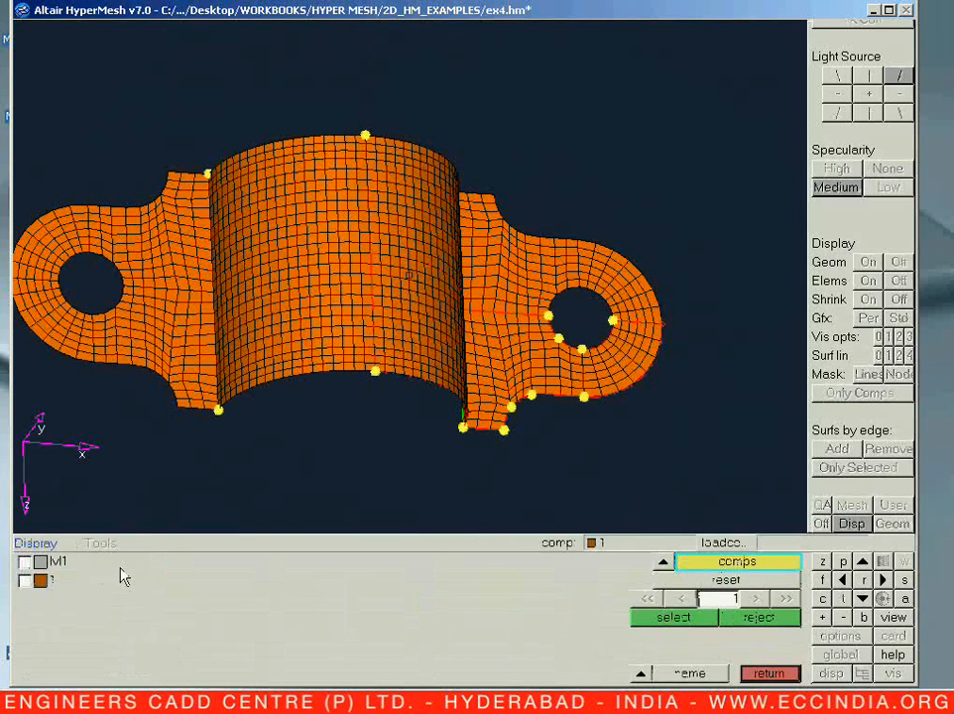
{"action": "left_click", "coordinate": [32, 583]}
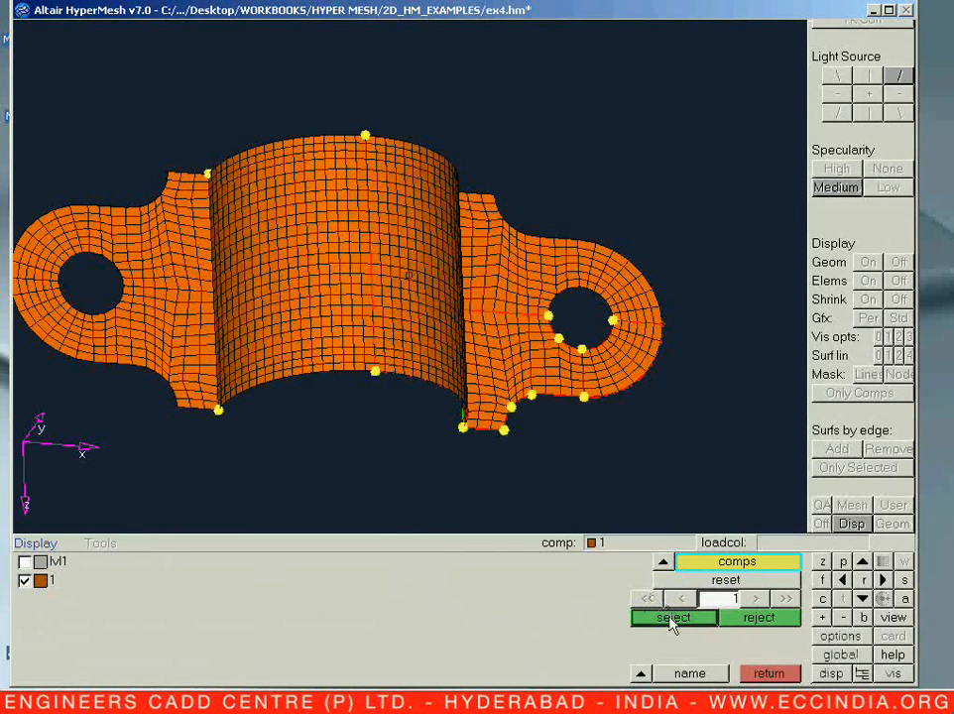
{"action": "left_click", "coordinate": [672, 618]}
{"action": "left_click", "coordinate": [712, 563]}
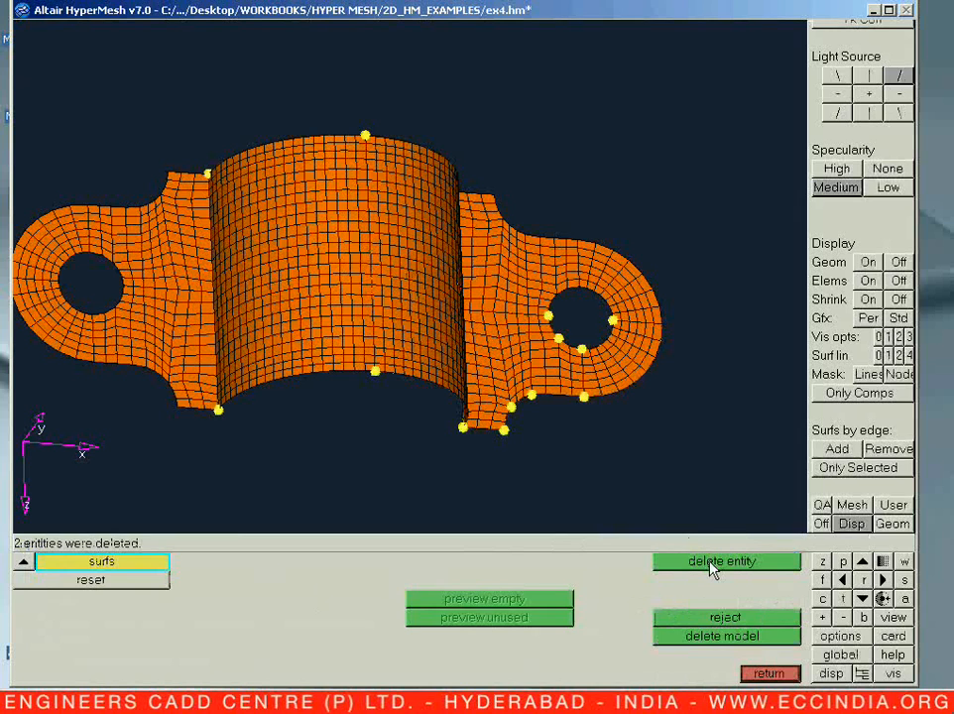
{"action": "key", "text": "Escape"}
Hide the elements of all components and clear all temporary nodes.
{"action": "key", "text": "d"}
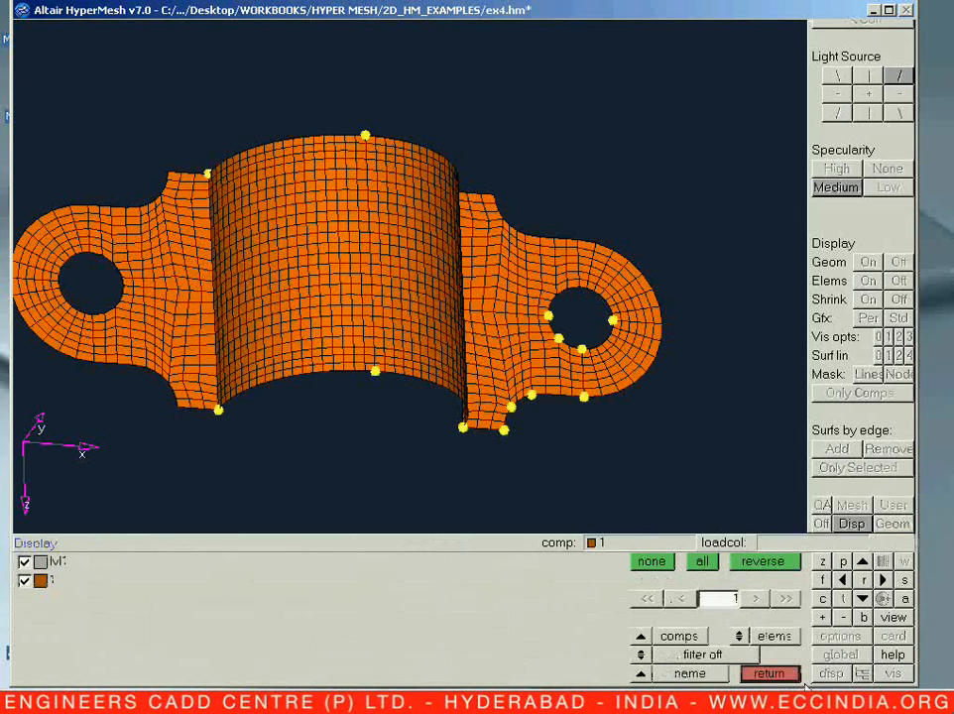
{"action": "left_click", "coordinate": [652, 563]}
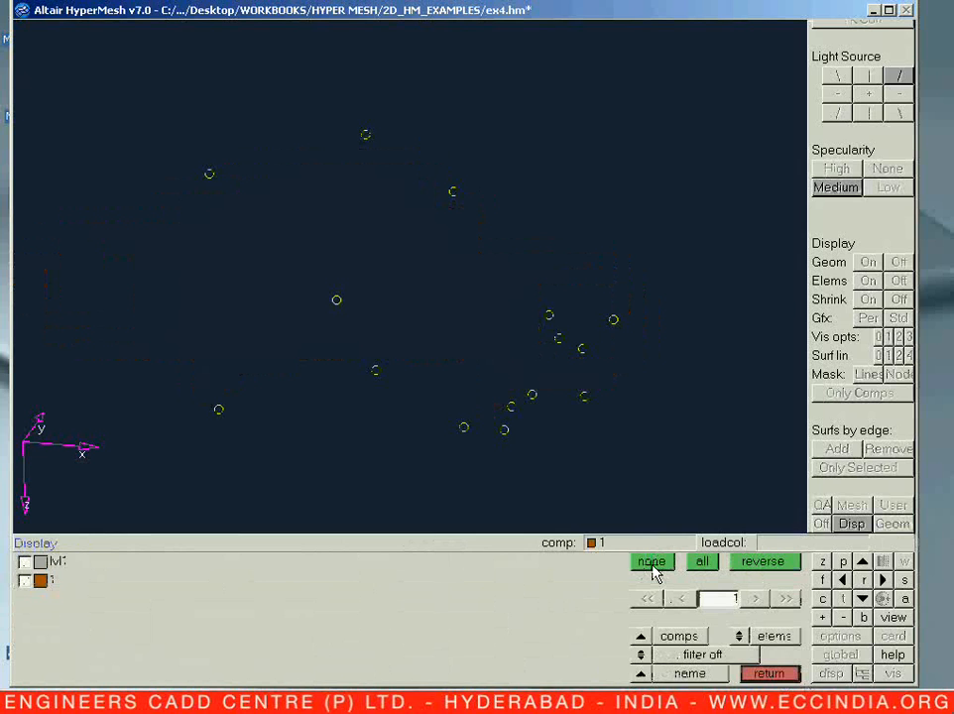
{"action": "key", "text": "Escape"}
{"action": "key", "text": "shift+F2"}
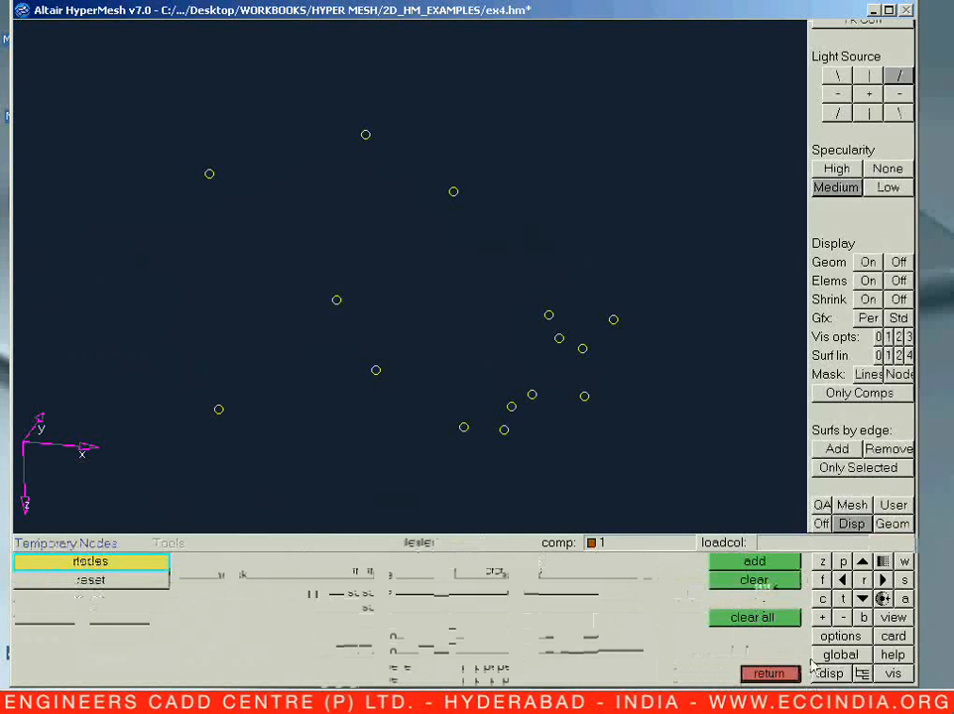
{"action": "left_click", "coordinate": [768, 625]}
{"action": "key", "text": "Escape"}
Display the elements of all components again and inspect the complete bracket mesh.
{"action": "key", "text": "d"}
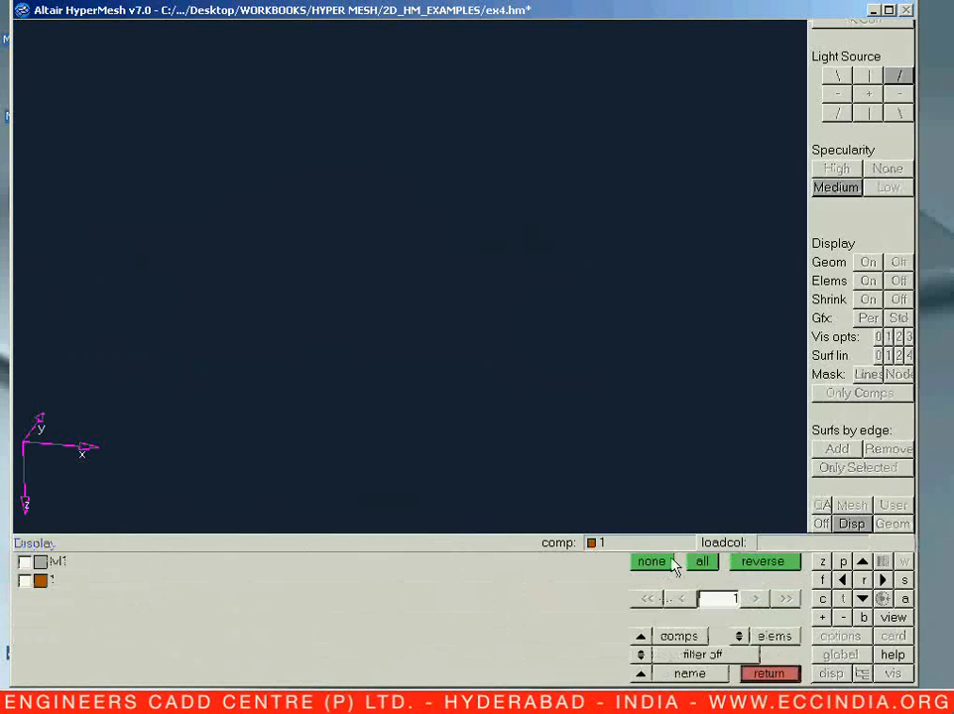
{"action": "left_click", "coordinate": [702, 561]}
{"action": "left_click_drag", "start_coordinate": [515, 512], "coordinate": [522, 436], "text": "ctrl"}
{"action": "scroll", "coordinate": [521, 436], "scroll_direction": "up", "scroll_amount": 3, "text": "ctrl"}
{"action": "scroll", "coordinate": [522, 437], "scroll_direction": "down", "scroll_amount": 3, "text": "ctrl"}
{"action": "right_click_drag", "start_coordinate": [521, 436], "coordinate": [563, 414], "text": "ctrl"}
{"action": "scroll", "coordinate": [563, 415], "scroll_direction": "down", "scroll_amount": 1, "text": "ctrl"}
{"action": "left_click_drag", "start_coordinate": [563, 414], "coordinate": [441, 490], "text": "ctrl"}
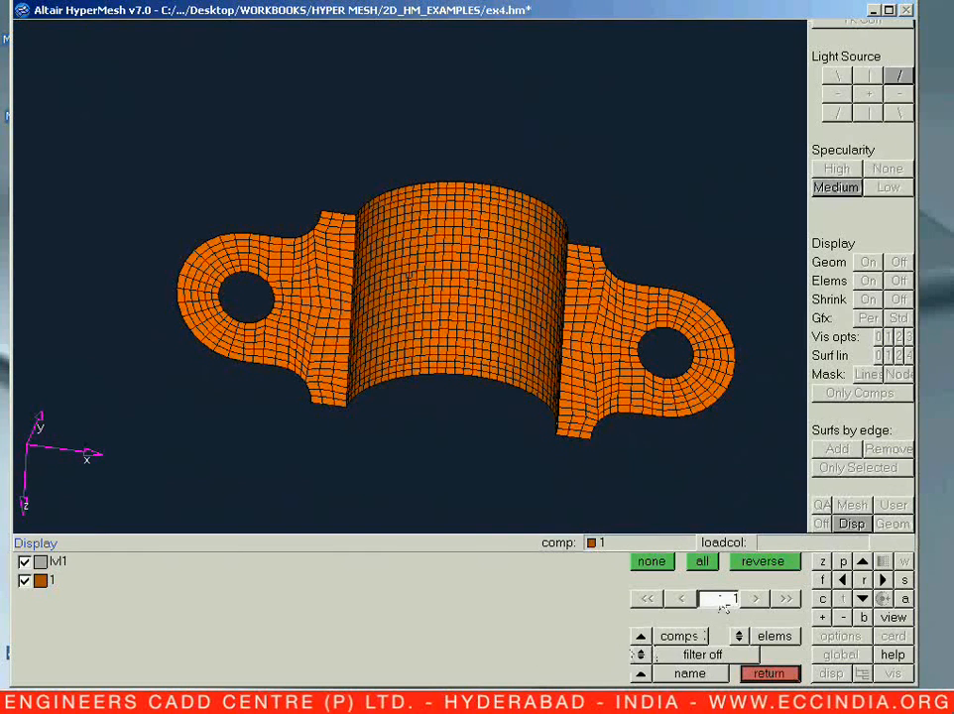
Switch the display control to geometry and show the geometry of all components together with the mesh.
{"action": "left_click", "coordinate": [739, 639]}
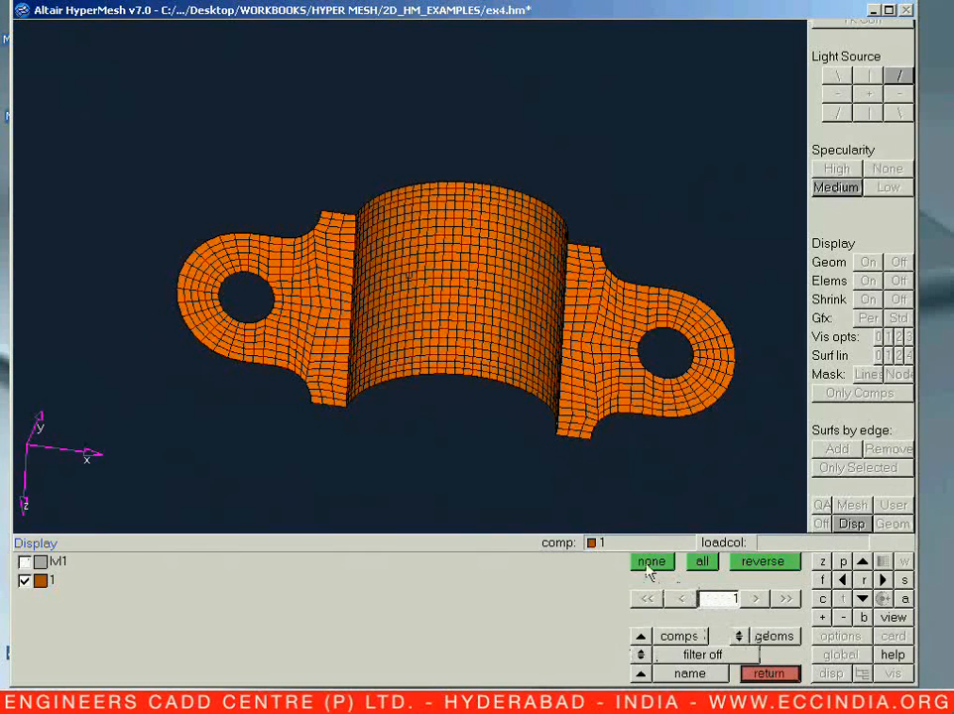
{"action": "left_click", "coordinate": [702, 561]}
{"action": "left_click_drag", "start_coordinate": [570, 490], "coordinate": [484, 389], "text": "ctrl"}
{"action": "scroll", "coordinate": [487, 397], "scroll_direction": "up", "scroll_amount": 2, "text": "ctrl"}
{"action": "right_click", "coordinate": [31, 582]}
{"action": "left_click", "coordinate": [32, 583]}
{"action": "key", "text": "Escape"}
{"action": "key", "text": "F2"}
{"action": "left_click", "coordinate": [90, 563]}
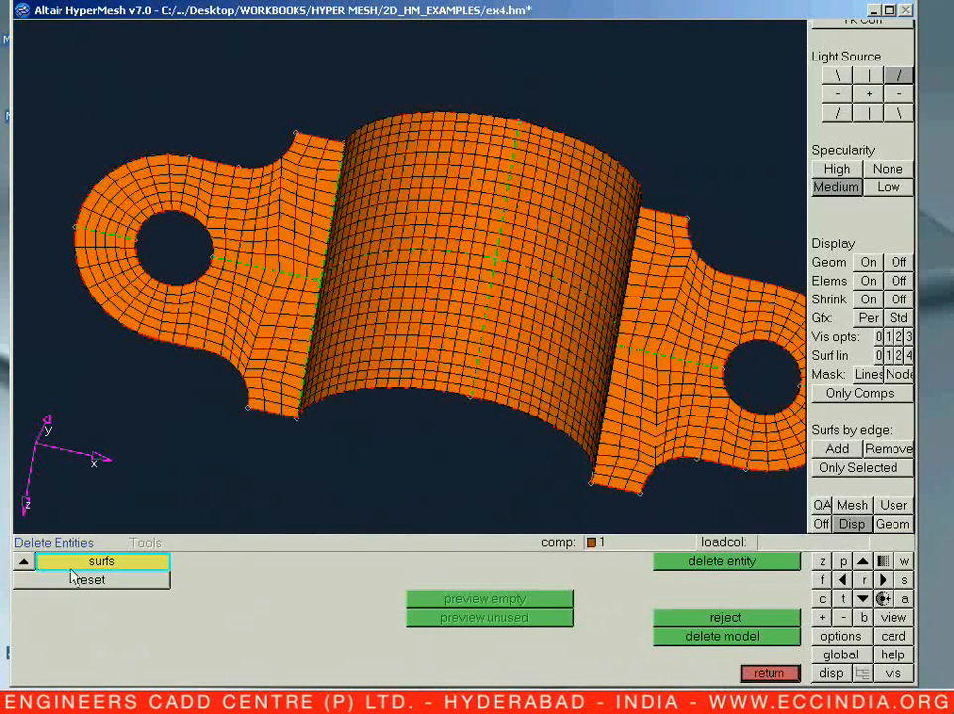
{"action": "left_click", "coordinate": [94, 561]}
{"action": "key", "text": "Escape"}
Create a component collector named 2D MESH with a light blue colour, no card image and material 1.
{"action": "key", "text": "F11"}
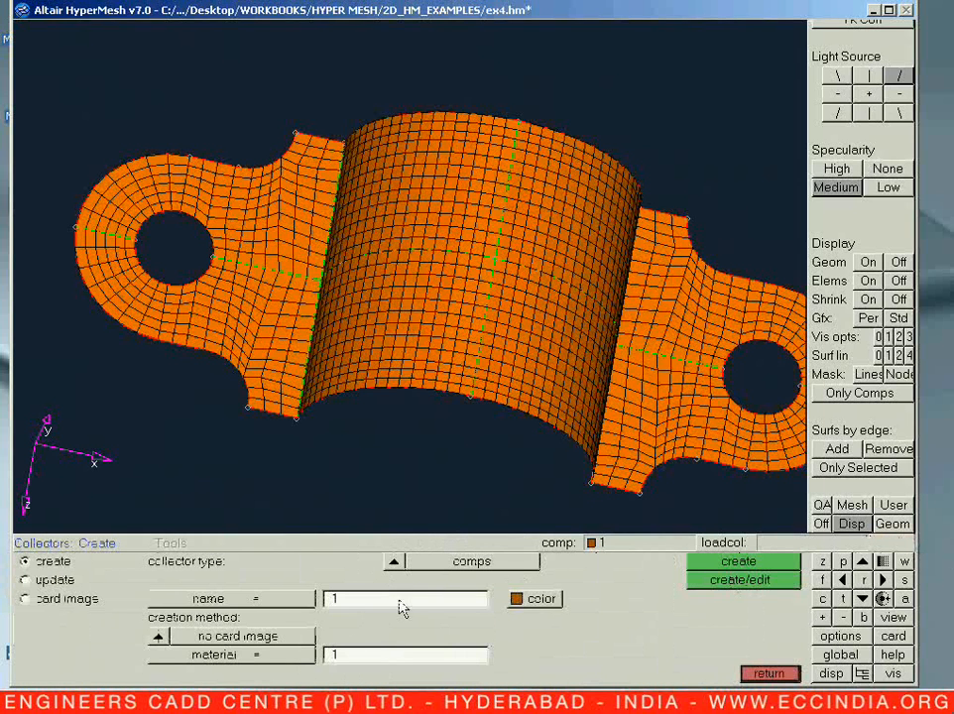
{"action": "left_click", "coordinate": [277, 599]}
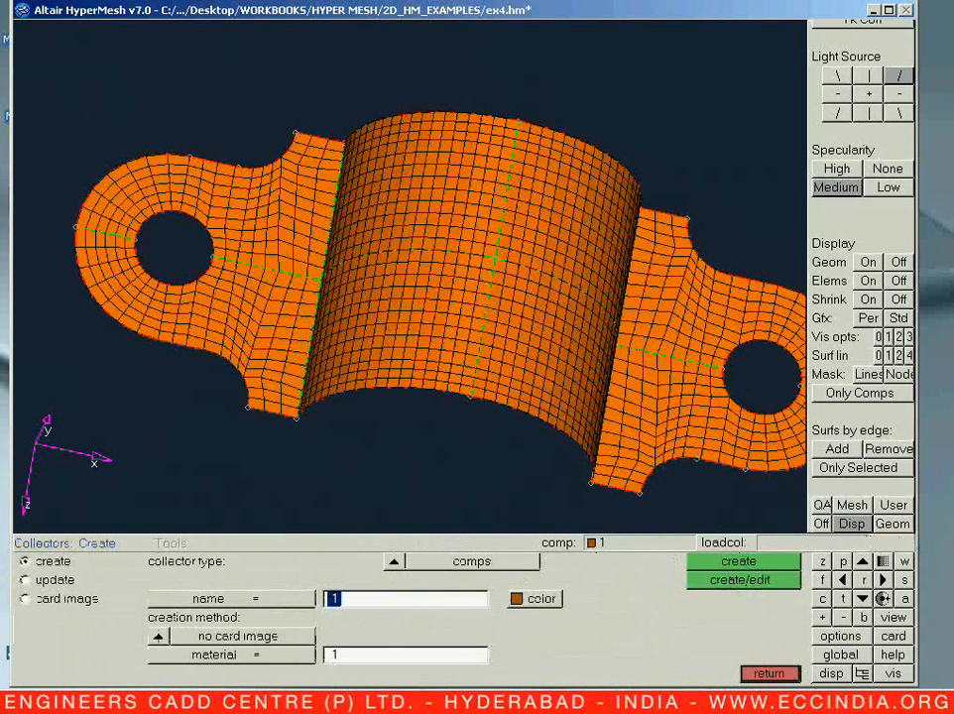
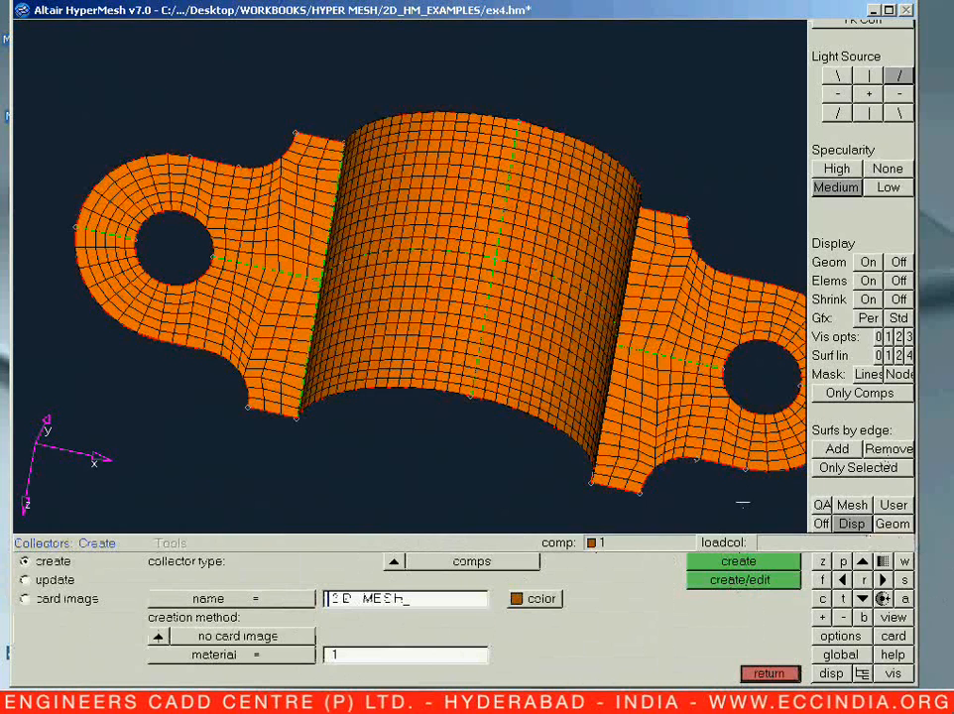
{"action": "left_click", "coordinate": [552, 601]}
{"action": "left_click", "coordinate": [546, 606]}
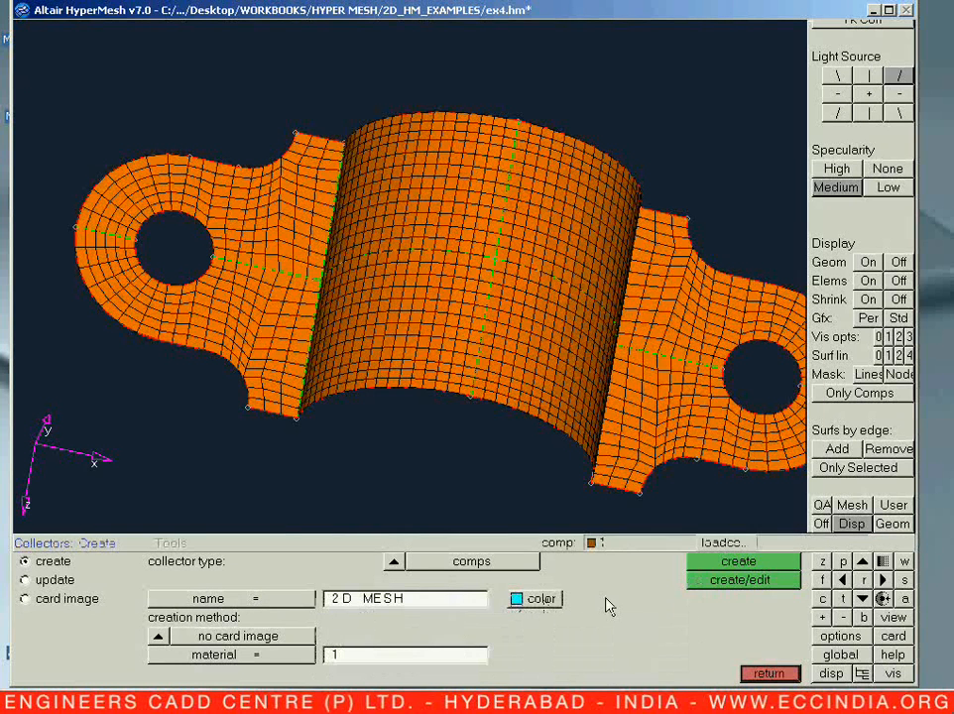
{"action": "left_click", "coordinate": [718, 585]}
{"action": "left_click", "coordinate": [768, 673]}
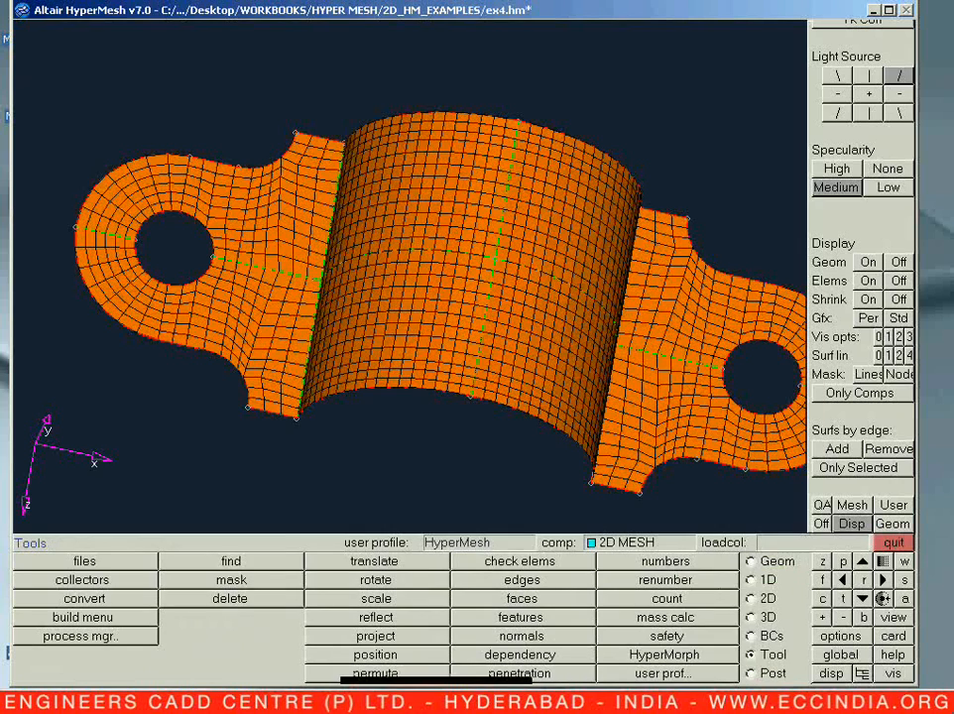
Copy all elements of the bracket into the 2D MESH component with Organize.
{"action": "key", "text": "shift+F11"}
{"action": "left_click", "coordinate": [23, 562]}
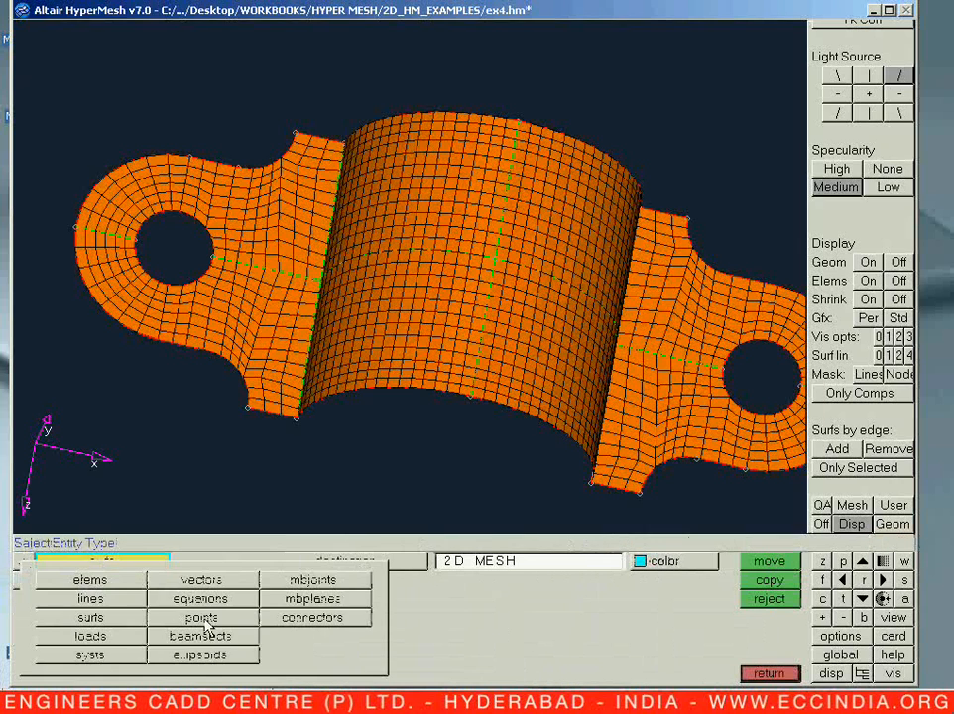
{"action": "left_click", "coordinate": [93, 580]}
{"action": "left_click", "coordinate": [115, 564]}
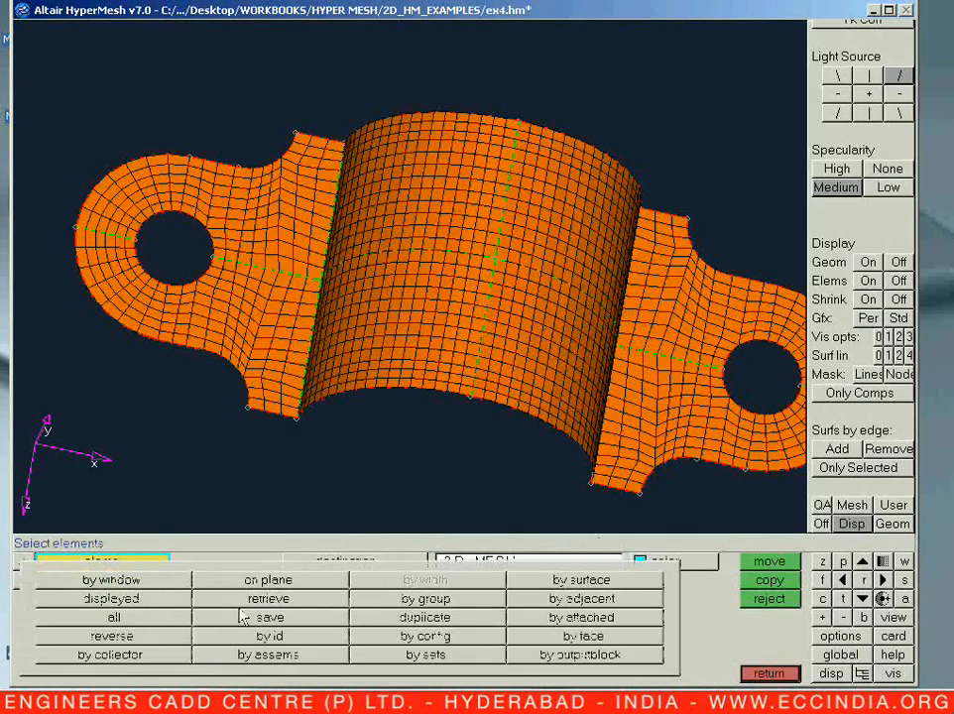
{"action": "left_click", "coordinate": [183, 612]}
{"action": "right_click_drag", "start_coordinate": [510, 472], "coordinate": [464, 436], "text": "ctrl"}
{"action": "right_click_drag", "start_coordinate": [373, 495], "coordinate": [429, 502], "text": "ctrl"}
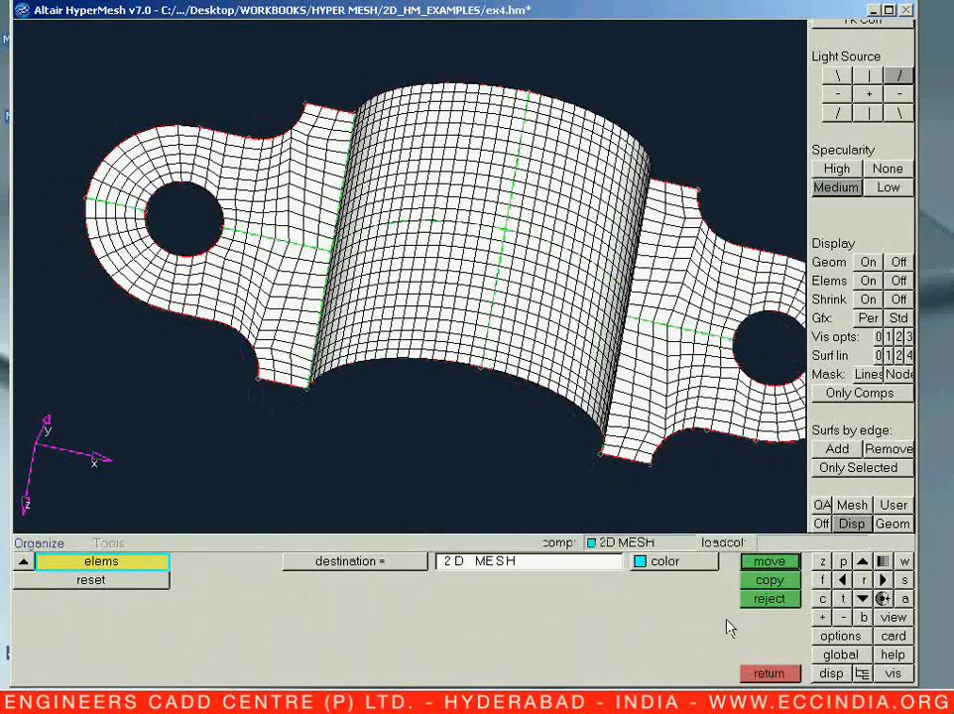
{"action": "left_click", "coordinate": [768, 581]}
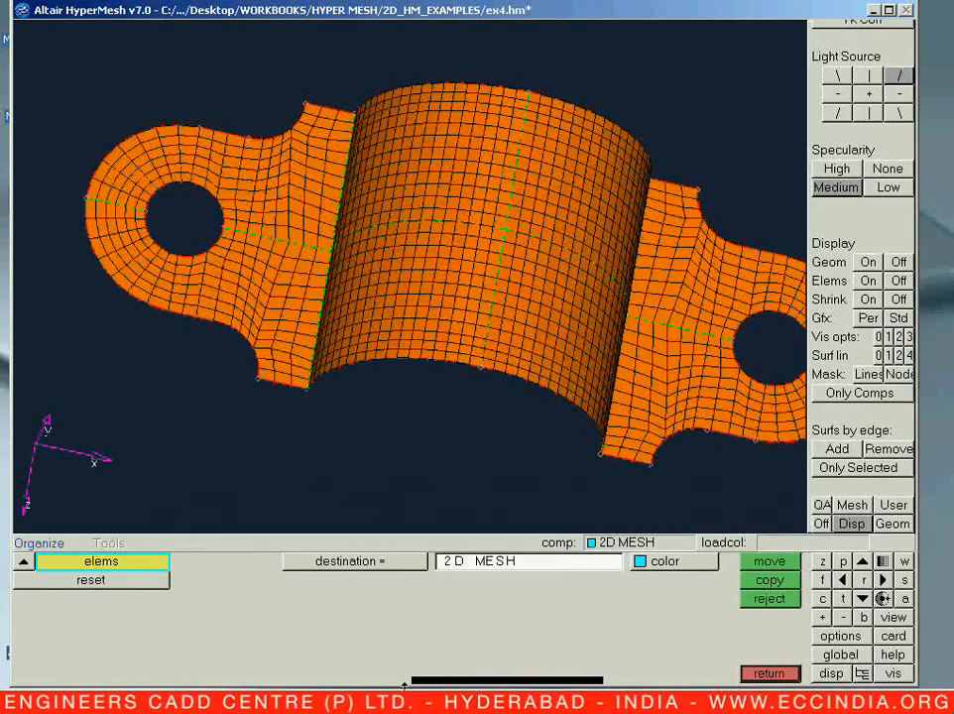
{"action": "key", "text": "f"}
{"action": "left_click_drag", "start_coordinate": [321, 475], "coordinate": [389, 492], "text": "ctrl"}
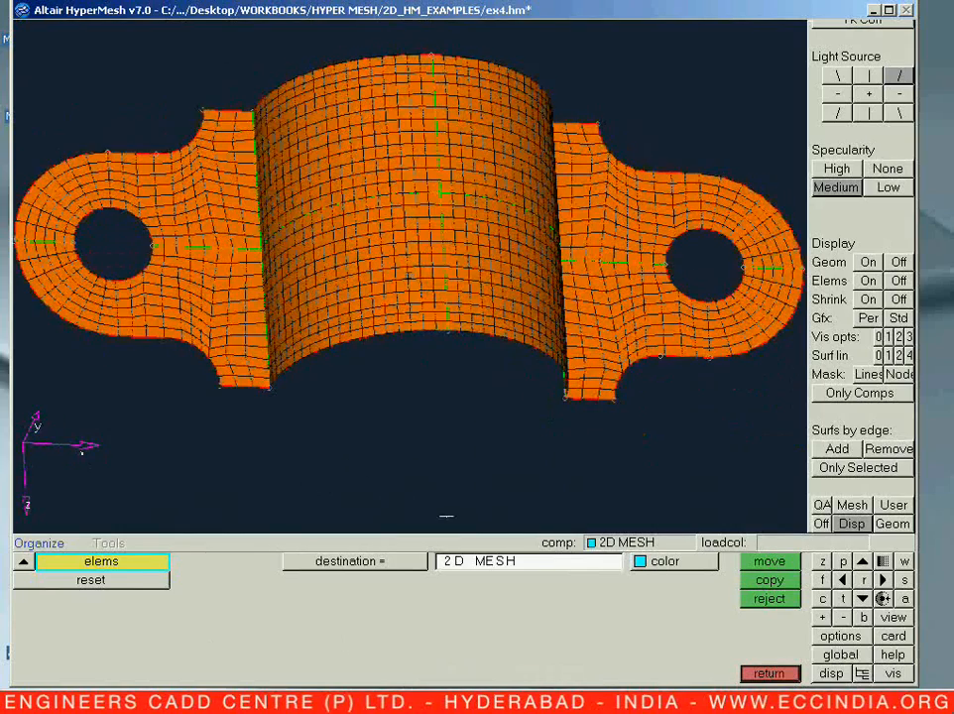
{"action": "key", "text": "Escape"}
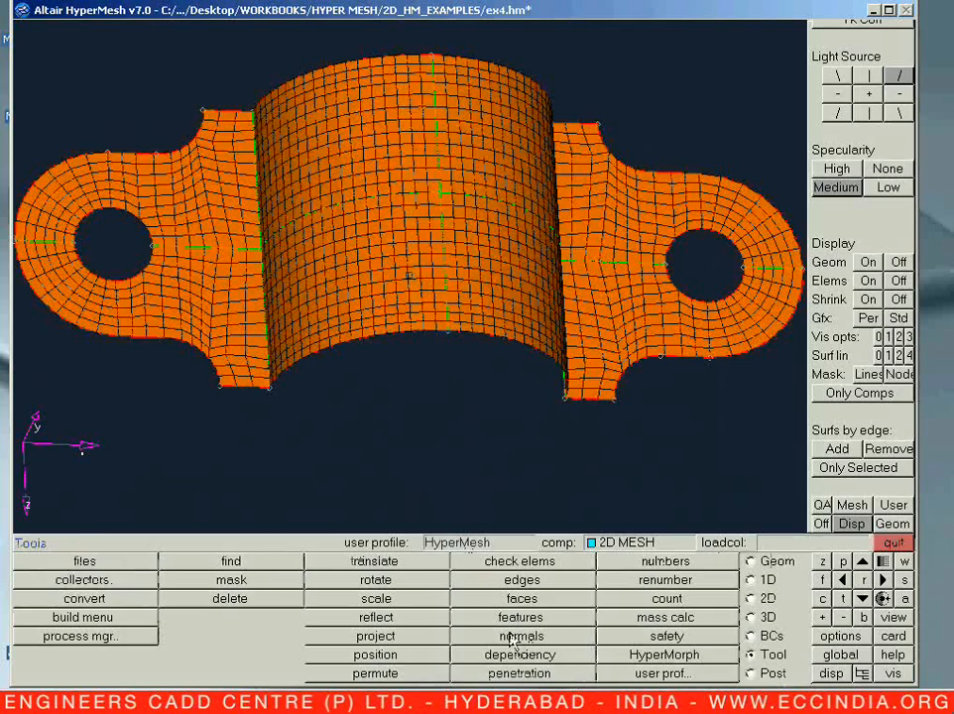
{"action": "right_click_drag", "start_coordinate": [423, 452], "coordinate": [393, 450], "text": "ctrl"}
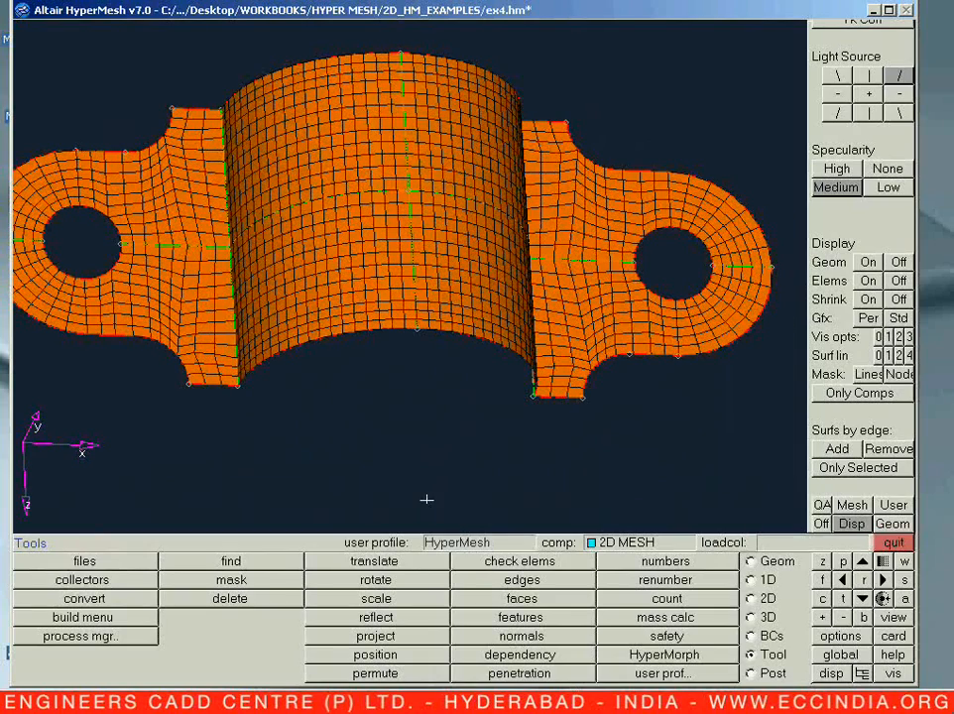
{"action": "key", "text": "shift+F11"}
{"action": "left_click", "coordinate": [23, 561]}
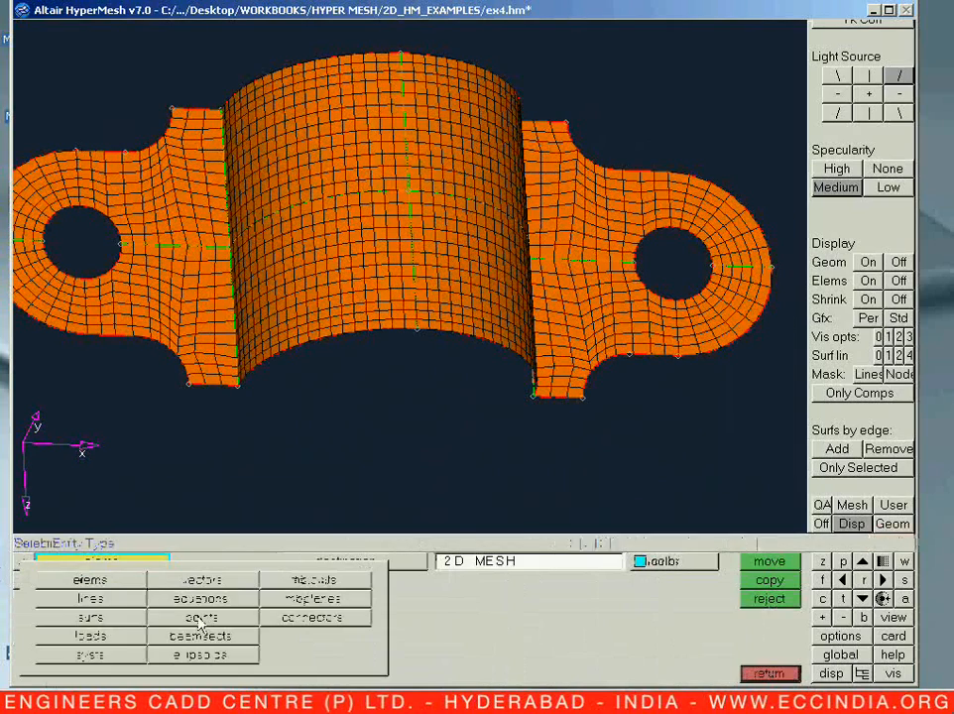
{"action": "left_click", "coordinate": [96, 620]}
{"action": "key", "text": "Escape"}
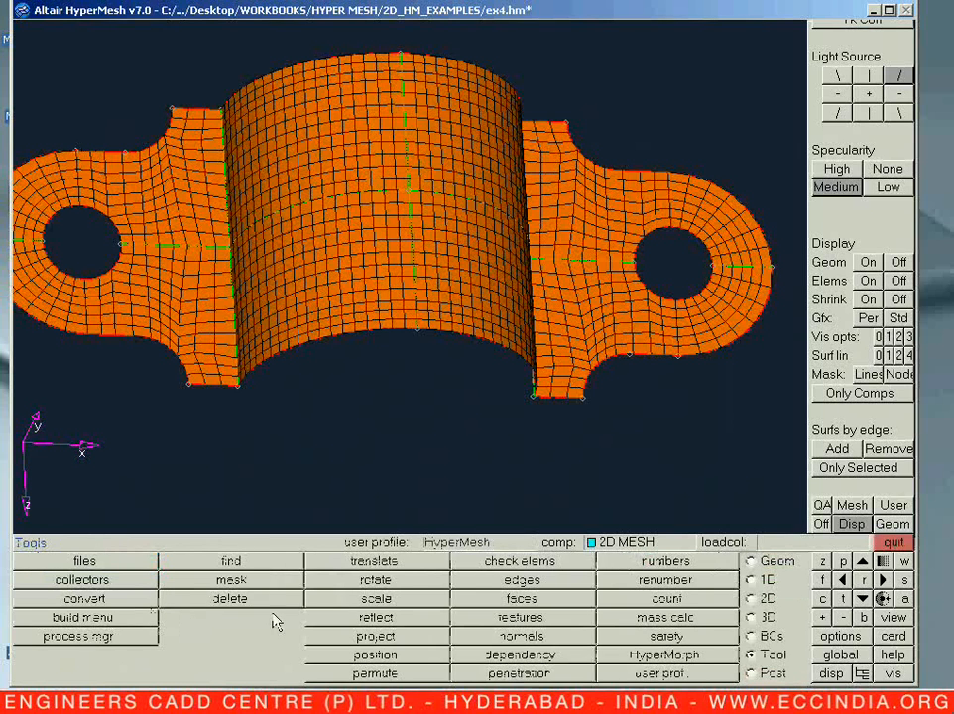
Hide the elements of all components so only the bracket's surface geometry remains on display.
{"action": "key", "text": "d"}
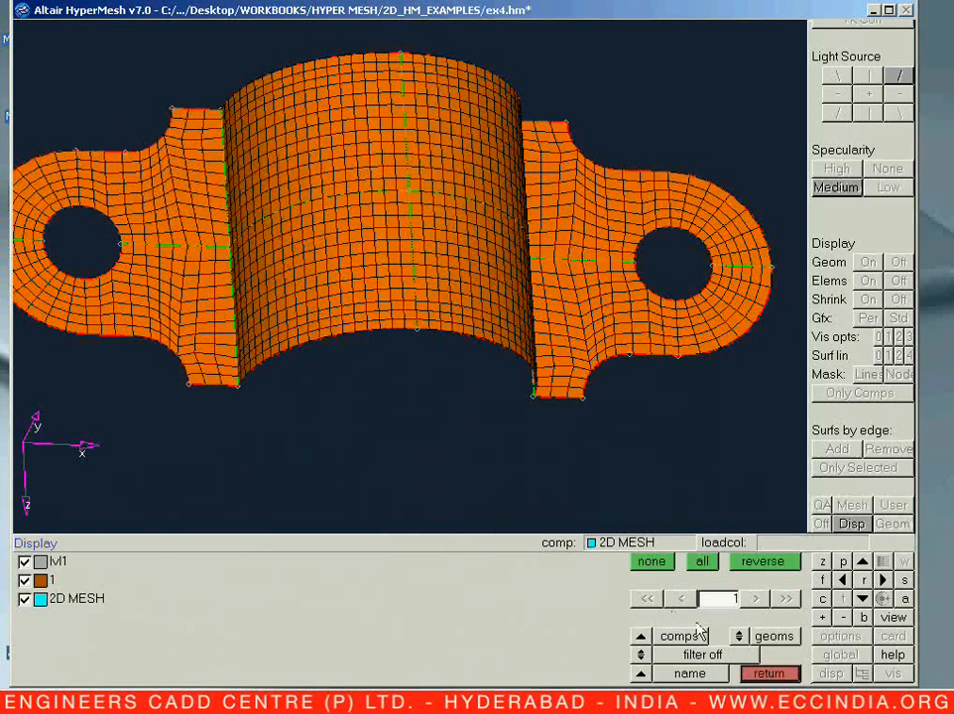
{"action": "left_click", "coordinate": [738, 639]}
{"action": "left_click", "coordinate": [651, 564]}
{"action": "left_click_drag", "start_coordinate": [476, 434], "coordinate": [525, 464], "text": "ctrl"}
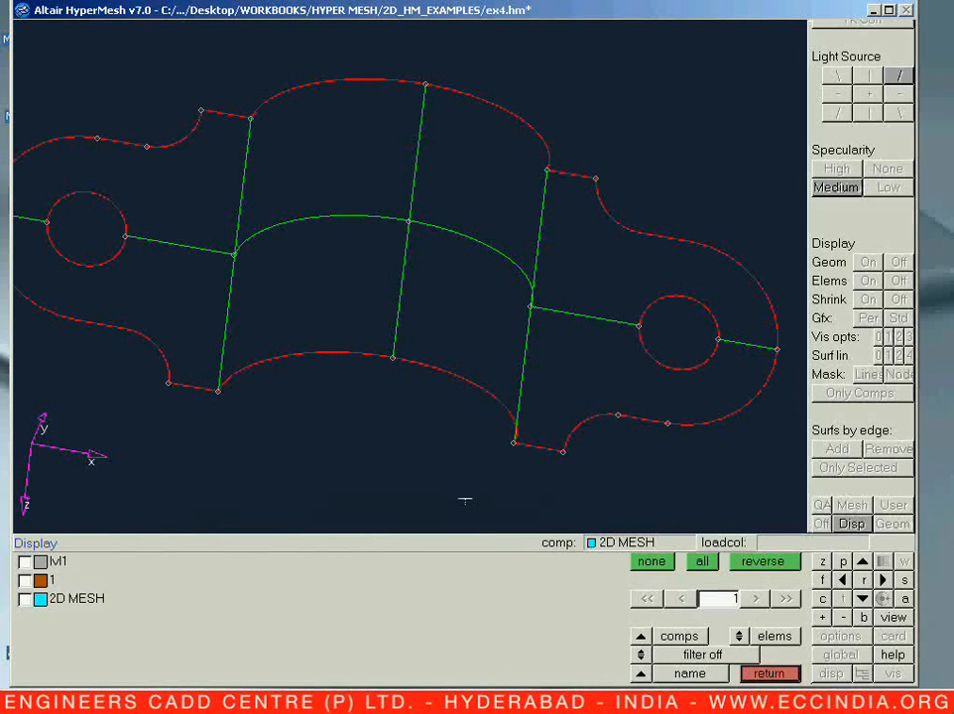
Unsplit the bracket surfaces along the lengthwise and crosswise centre lines, keeping the two bend edges between the arch and the ears.
{"action": "key", "text": "Escape"}
{"action": "key", "text": "F12"}
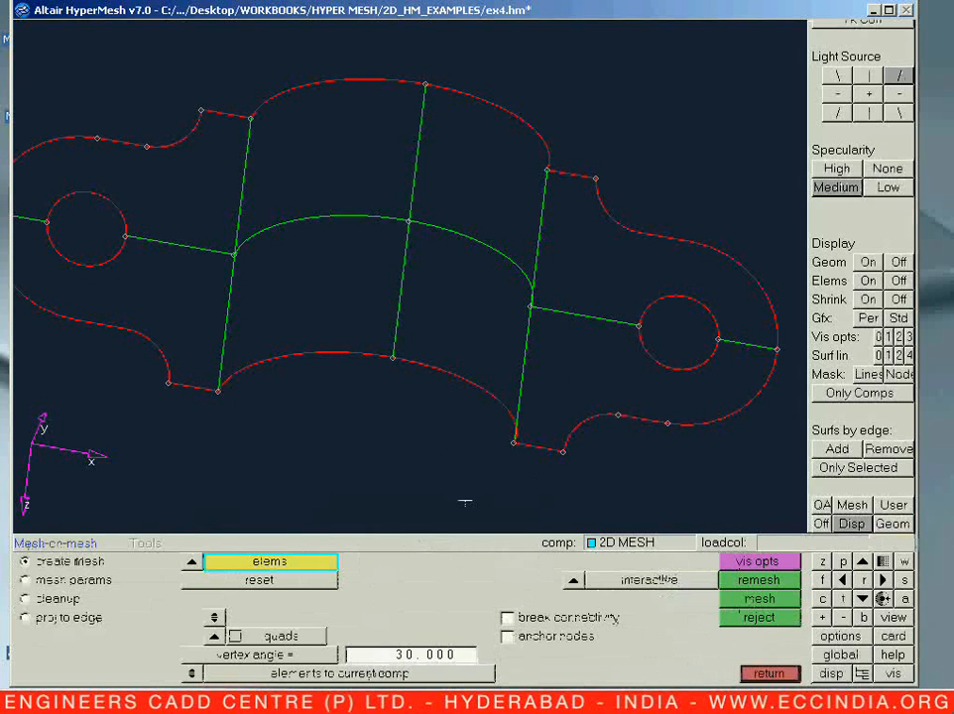
{"action": "left_click", "coordinate": [66, 603]}
{"action": "left_click", "coordinate": [377, 580]}
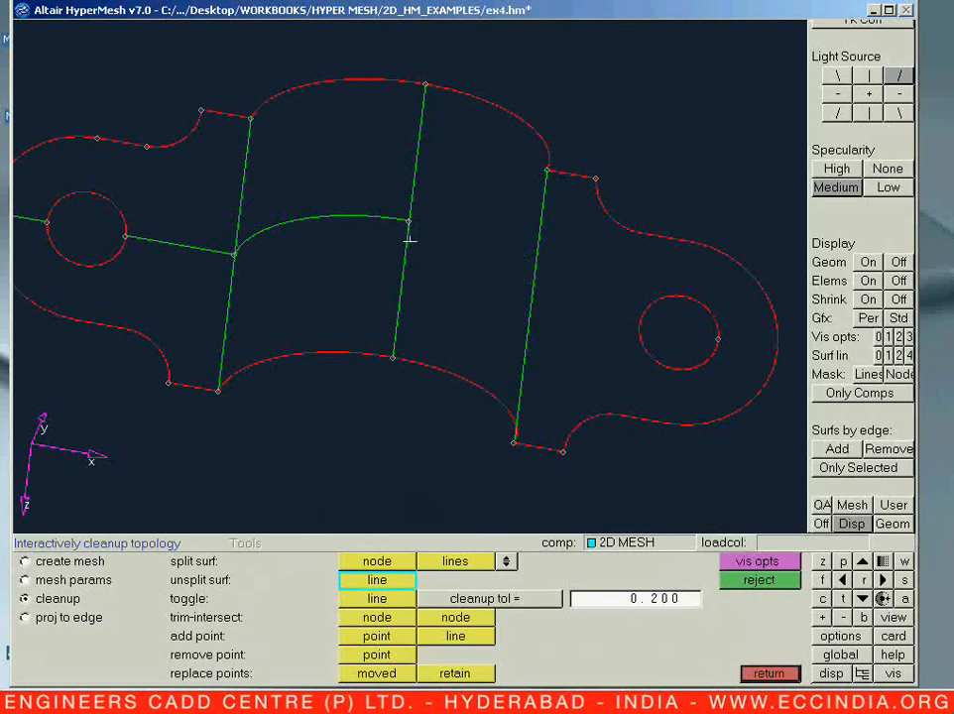
{"action": "left_click", "coordinate": [369, 213]}
{"action": "left_click", "coordinate": [178, 247]}
{"action": "right_click_drag", "start_coordinate": [317, 270], "coordinate": [468, 278], "text": "ctrl"}
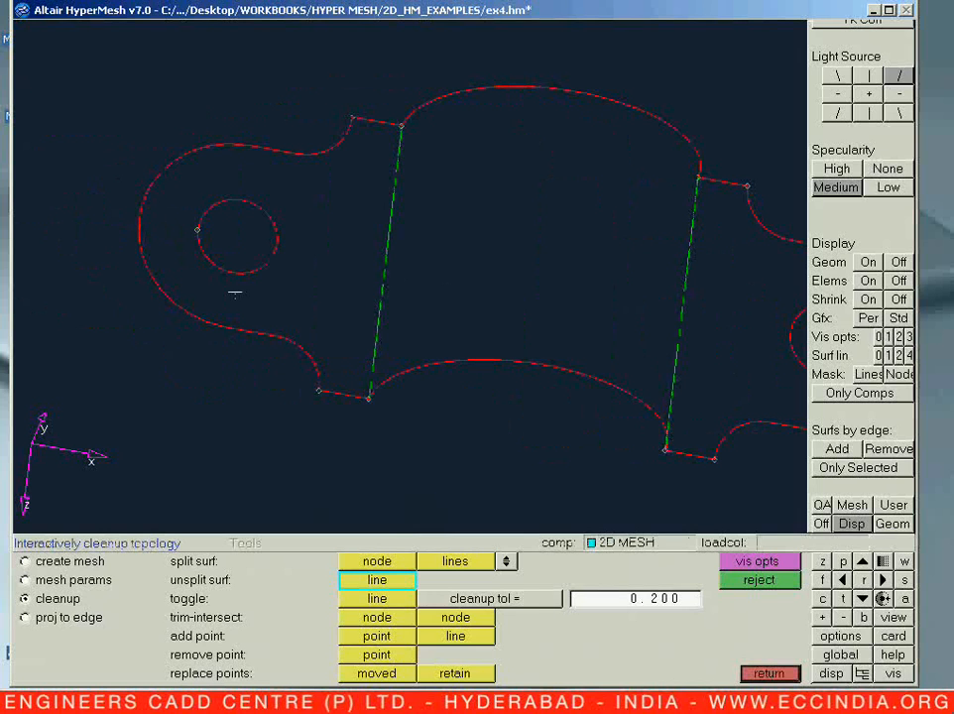
{"action": "key", "text": "Escape"}
Toggle the element display of components 2D MESH, 1 and lvl1 one at a time to check which hold the mesh.
{"action": "right_click_drag", "start_coordinate": [378, 294], "coordinate": [319, 310], "text": "ctrl"}
{"action": "scroll", "coordinate": [340, 294], "scroll_direction": "down", "scroll_amount": 4, "text": "ctrl"}
{"action": "key", "text": "d"}
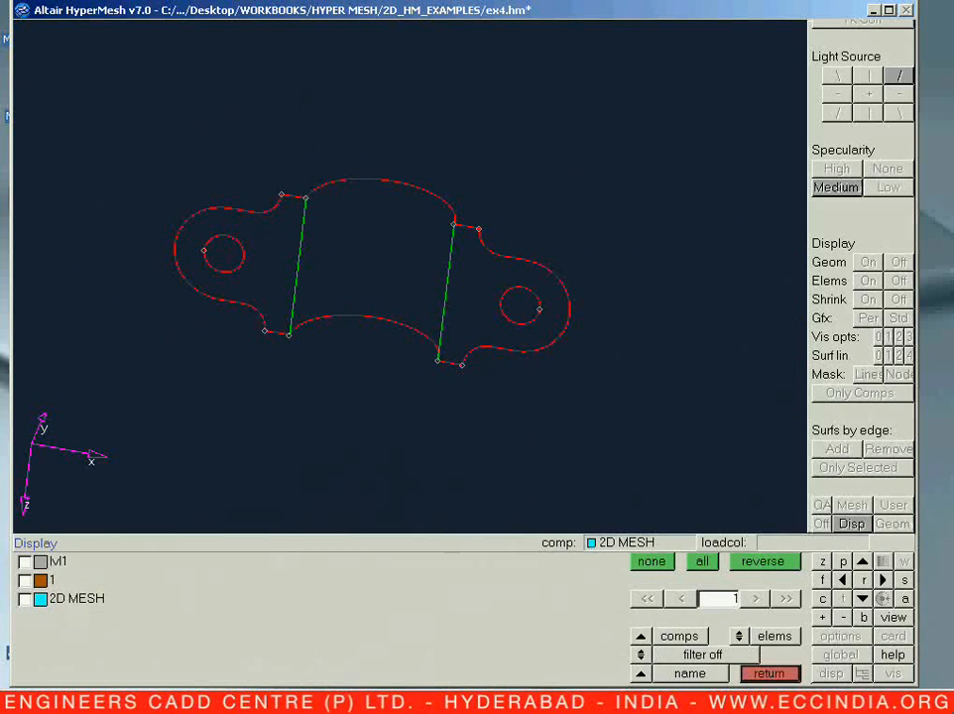
{"action": "left_click", "coordinate": [26, 599]}
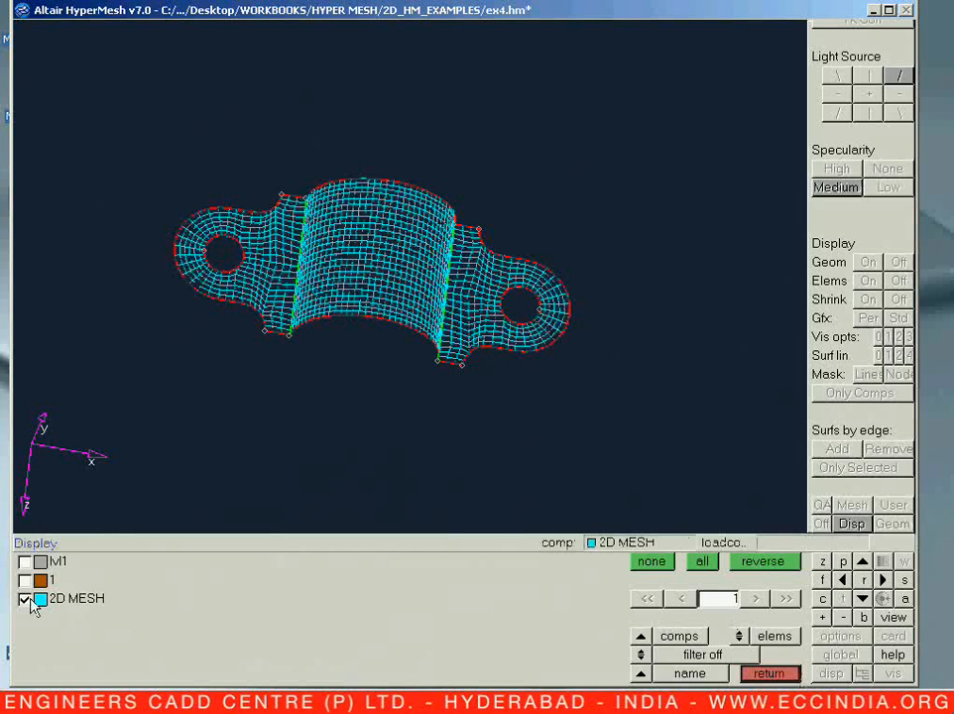
{"action": "left_click", "coordinate": [26, 598]}
{"action": "left_click", "coordinate": [26, 580]}
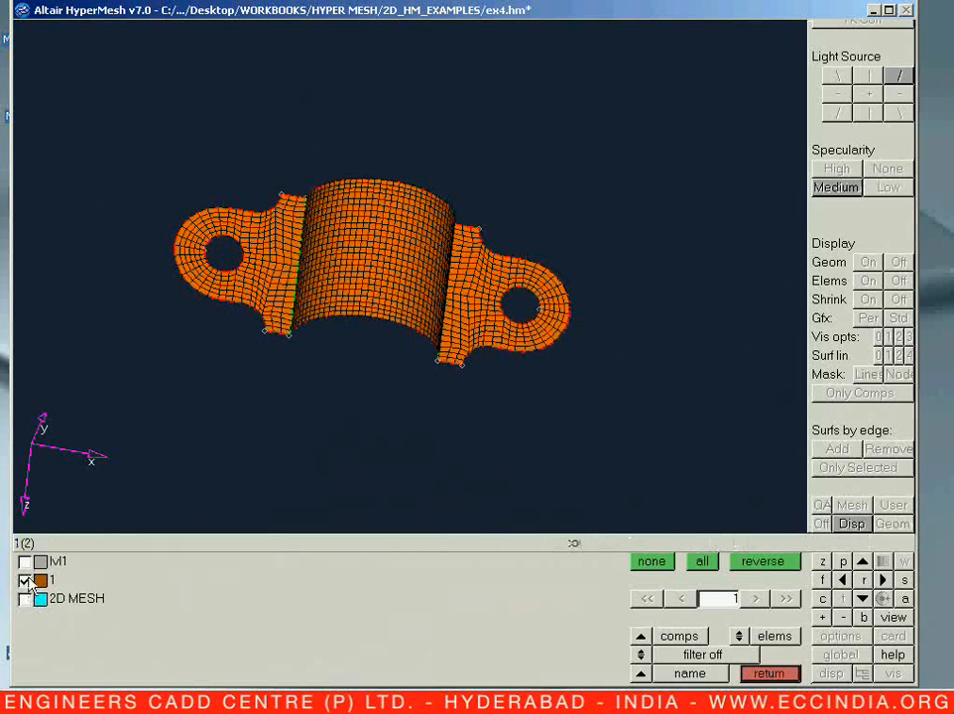
{"action": "left_click", "coordinate": [26, 580]}
{"action": "left_click", "coordinate": [25, 561]}
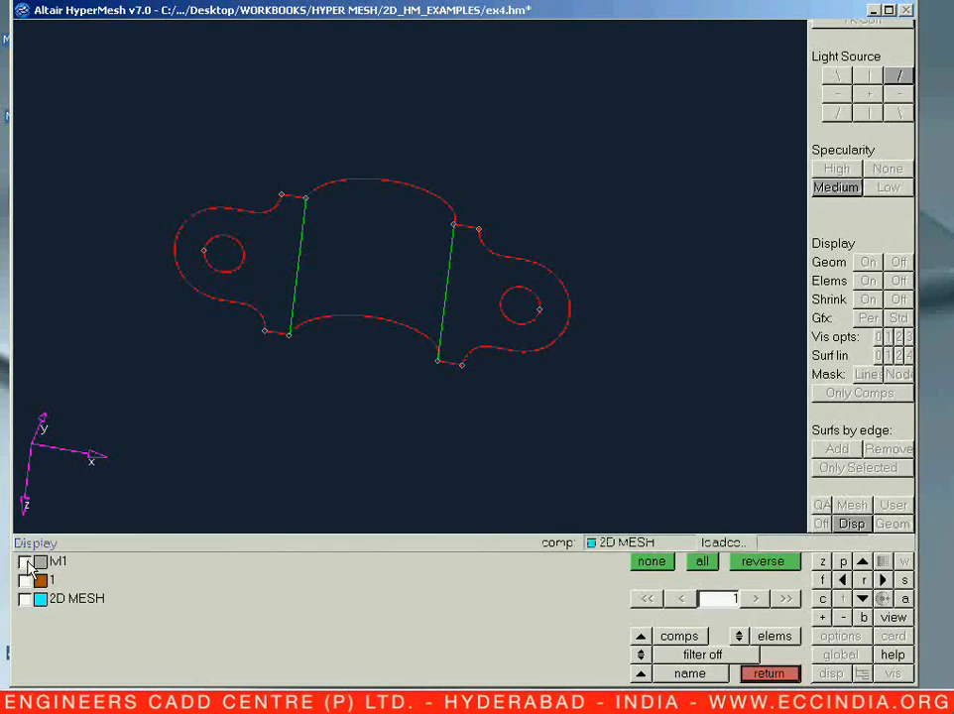
{"action": "left_click", "coordinate": [26, 580]}
{"action": "left_click", "coordinate": [25, 561]}
{"action": "left_click", "coordinate": [25, 561]}
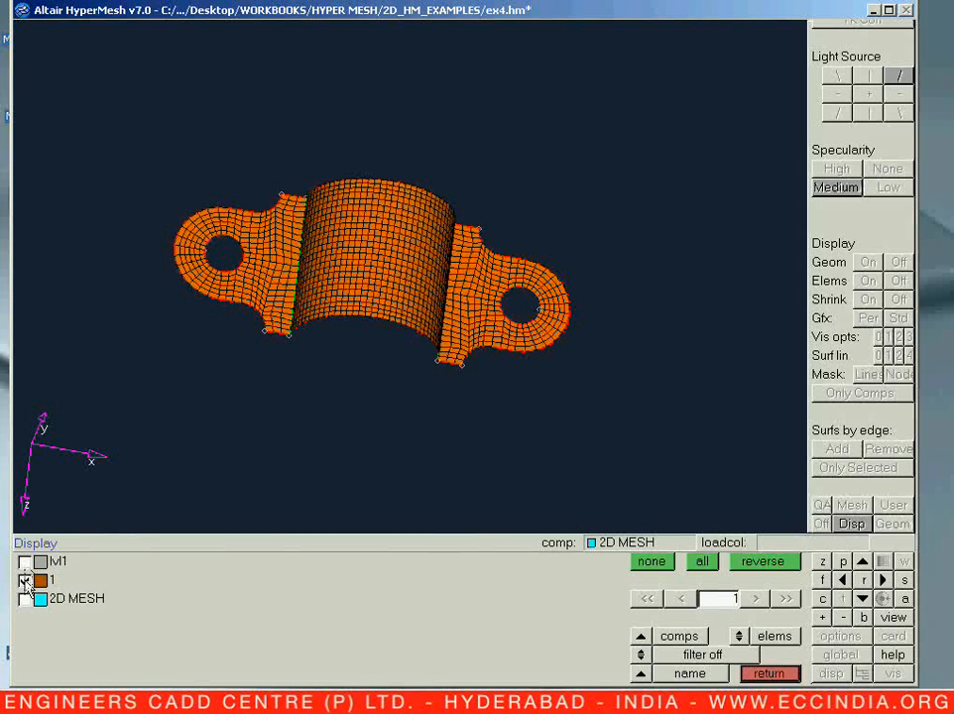
{"action": "left_click", "coordinate": [24, 561]}
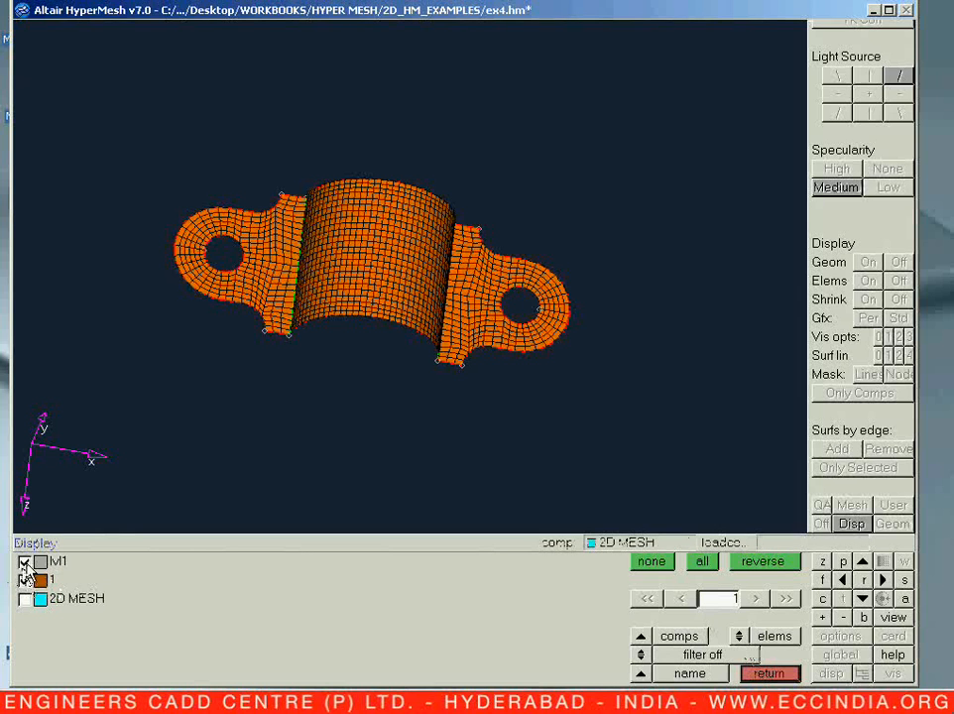
{"action": "left_click", "coordinate": [22, 578]}
{"action": "left_click", "coordinate": [24, 563]}
Toggle the geometry display of components 2D MESH, 1 and lvl1 one at a time to check which holds the surfaces.
{"action": "left_click", "coordinate": [760, 637]}
{"action": "left_click", "coordinate": [24, 599]}
{"action": "left_click", "coordinate": [23, 580]}
{"action": "left_click", "coordinate": [24, 561]}
{"action": "left_click", "coordinate": [29, 601]}
{"action": "left_click", "coordinate": [29, 600]}
{"action": "left_click", "coordinate": [29, 601]}
{"action": "left_click", "coordinate": [29, 601]}
{"action": "left_click", "coordinate": [29, 601]}
{"action": "left_click", "coordinate": [26, 600]}
{"action": "left_click", "coordinate": [27, 599]}
{"action": "left_click", "coordinate": [27, 581]}
{"action": "left_click", "coordinate": [24, 579]}
{"action": "left_click", "coordinate": [24, 561]}
{"action": "left_click", "coordinate": [28, 563]}
{"action": "left_click", "coordinate": [28, 563]}
{"action": "left_click", "coordinate": [28, 563]}
{"action": "left_click", "coordinate": [28, 563]}
{"action": "key", "text": "Escape"}
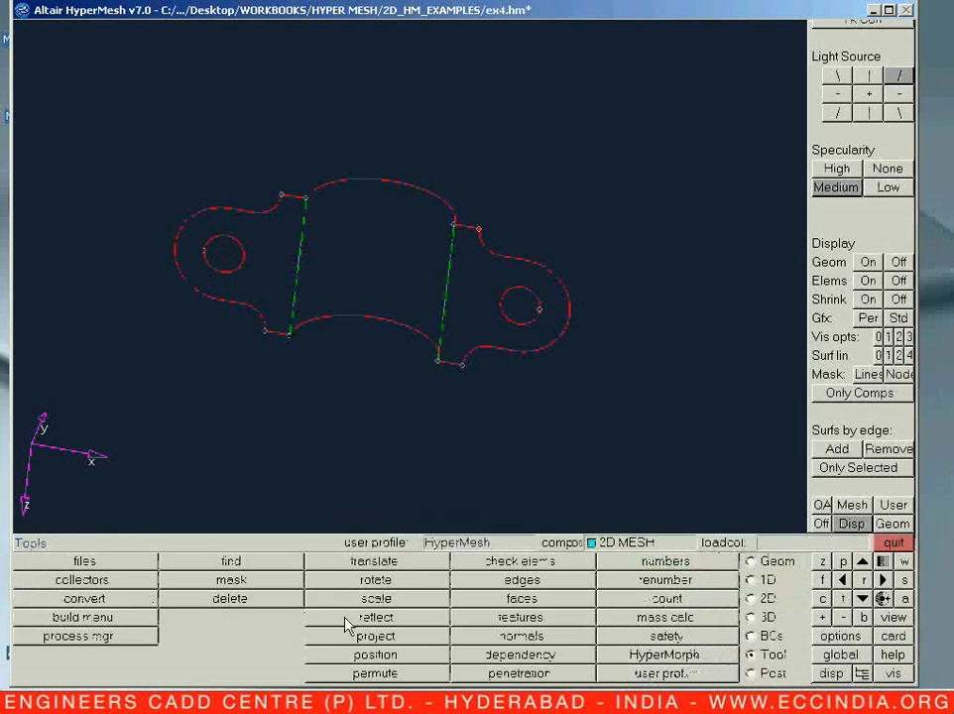
Move all surfaces of the bracket into the 2D MESH component with Organize.
{"action": "left_click", "coordinate": [344, 624]}
{"action": "left_click", "coordinate": [124, 563]}
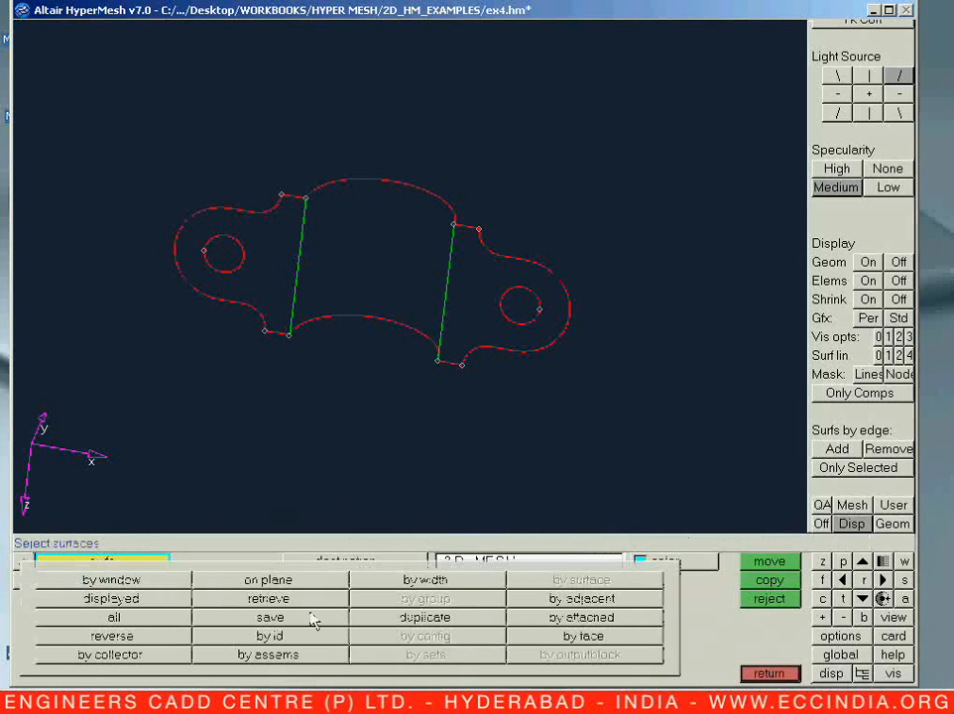
{"action": "left_click", "coordinate": [153, 616]}
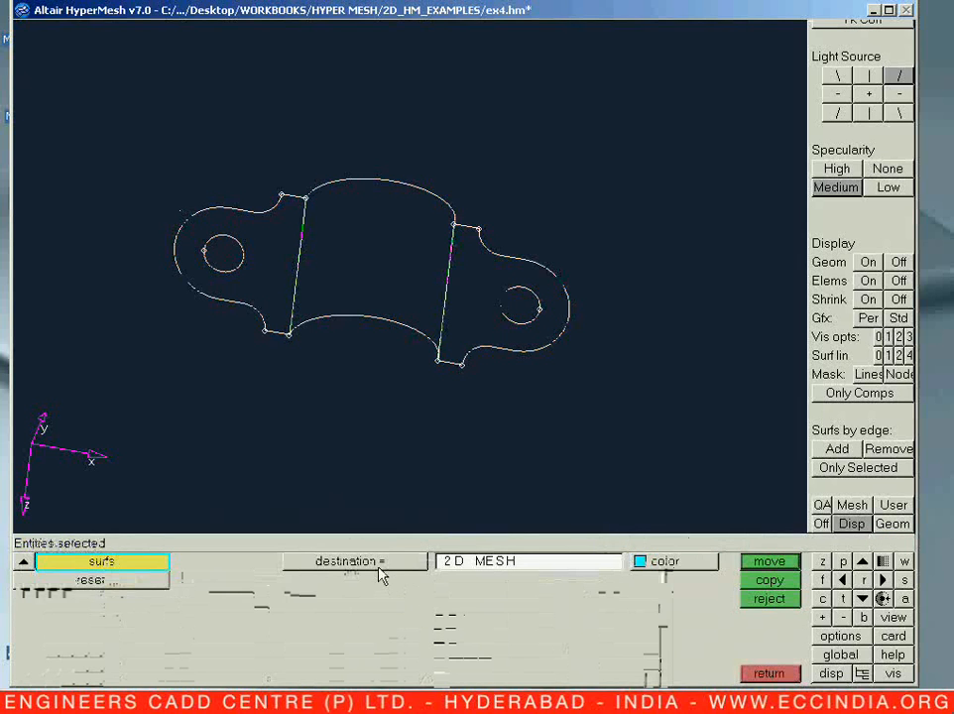
{"action": "left_click", "coordinate": [332, 561]}
{"action": "left_click", "coordinate": [52, 600]}
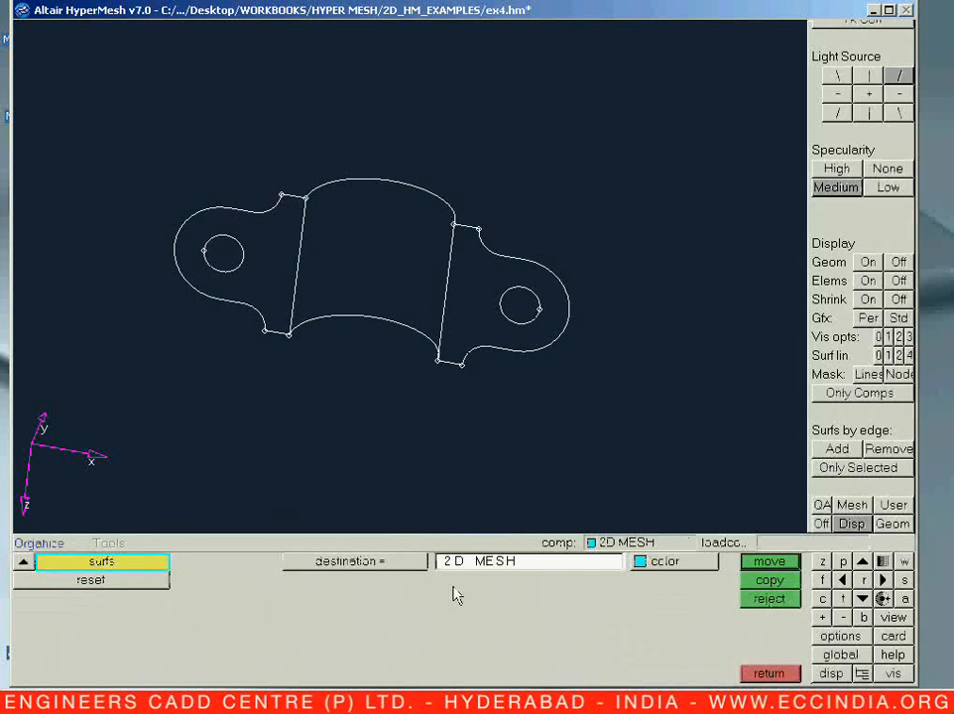
{"action": "left_click", "coordinate": [745, 568]}
{"action": "key", "text": "Escape"}
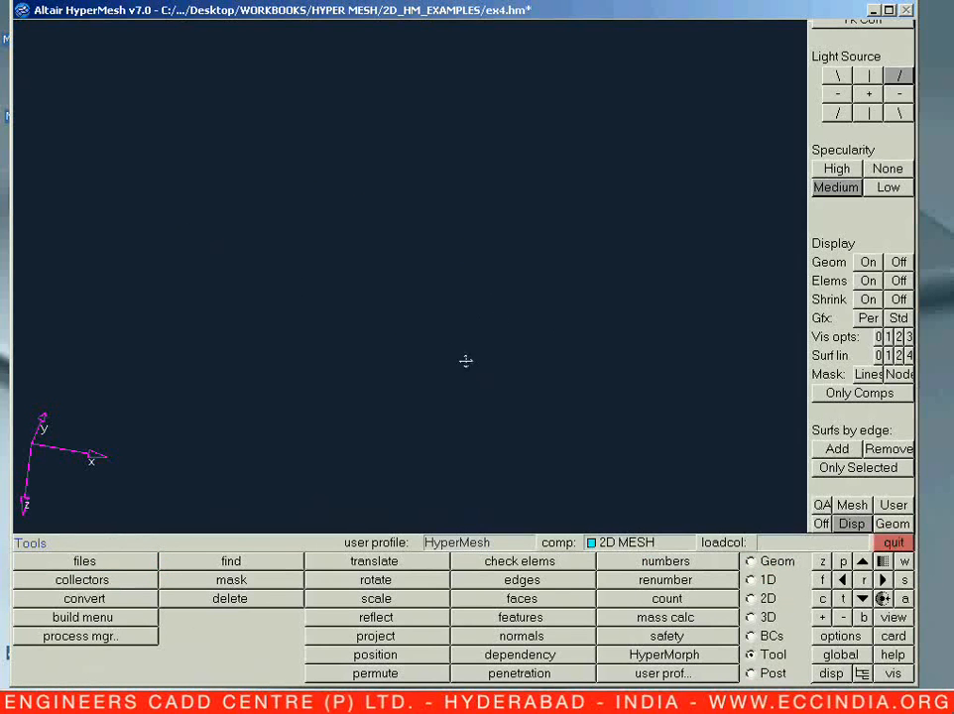
Display only the elements and geometry of the 2D MESH component.
{"action": "left_click_drag", "start_coordinate": [423, 398], "coordinate": [353, 399], "text": "ctrl"}
{"action": "key", "text": "d"}
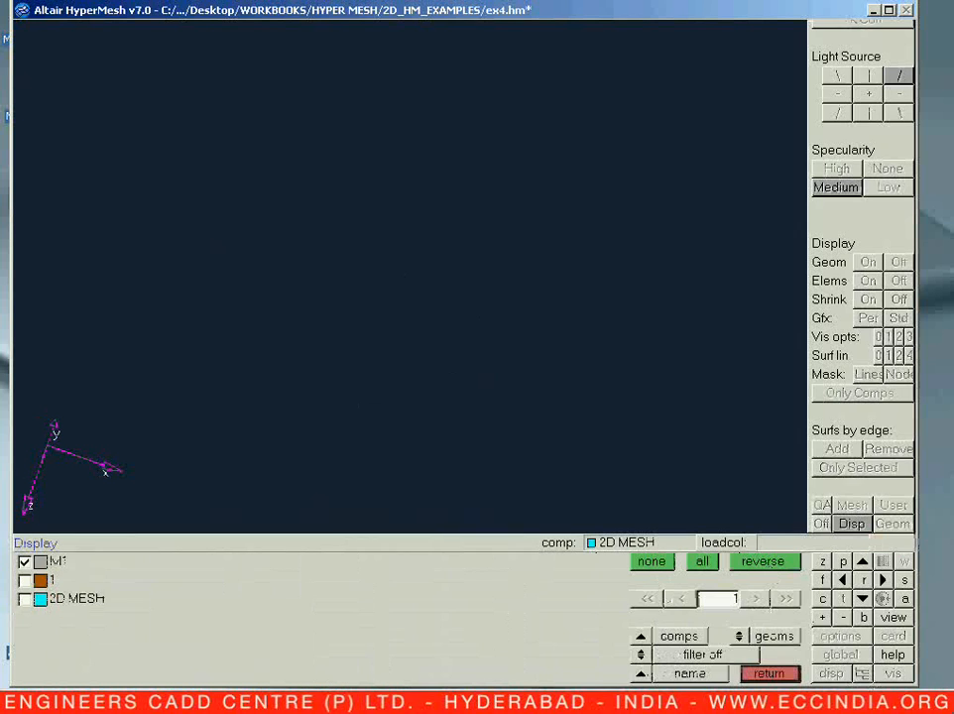
{"action": "left_click", "coordinate": [654, 567]}
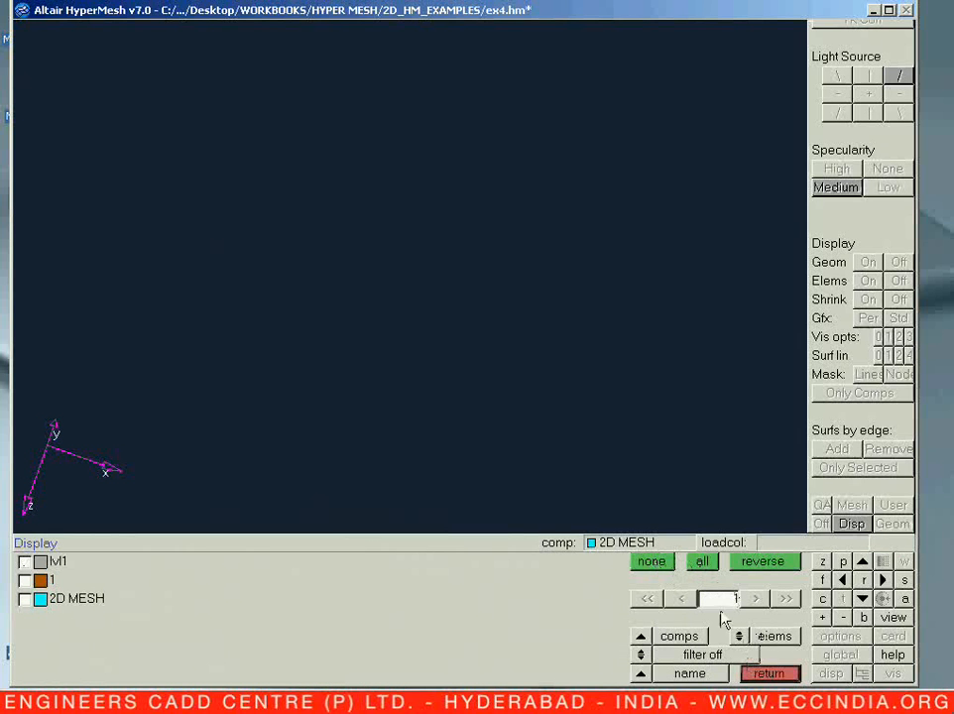
{"action": "left_click", "coordinate": [24, 598]}
{"action": "left_click_drag", "start_coordinate": [317, 496], "coordinate": [342, 466], "text": "ctrl"}
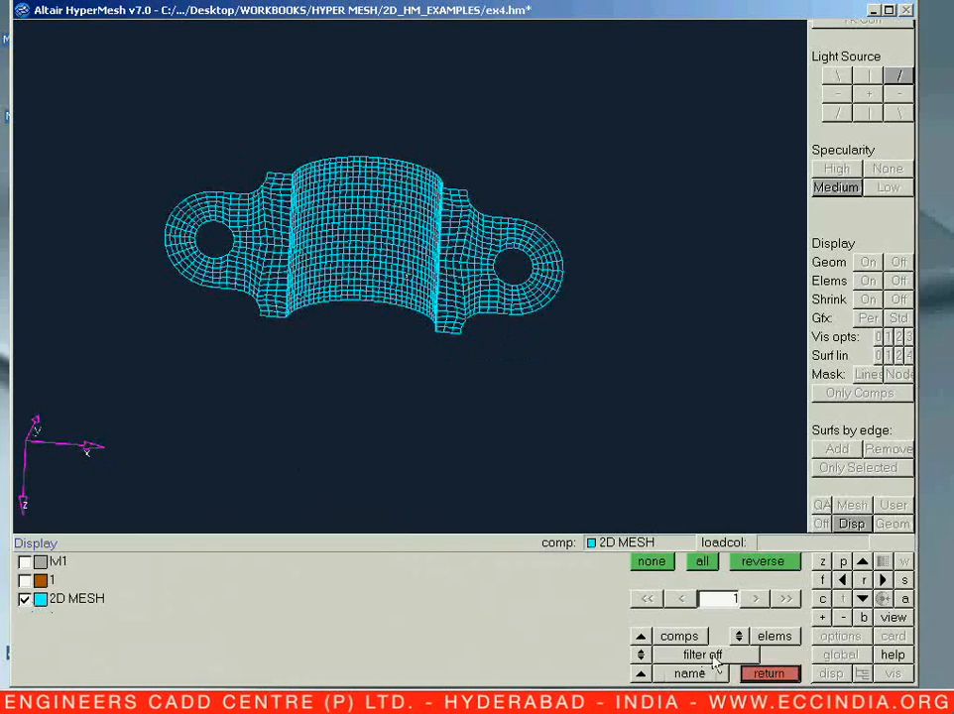
{"action": "left_click", "coordinate": [738, 636]}
{"action": "left_click", "coordinate": [83, 600]}
{"action": "left_click_drag", "start_coordinate": [456, 242], "coordinate": [477, 217], "text": "ctrl"}
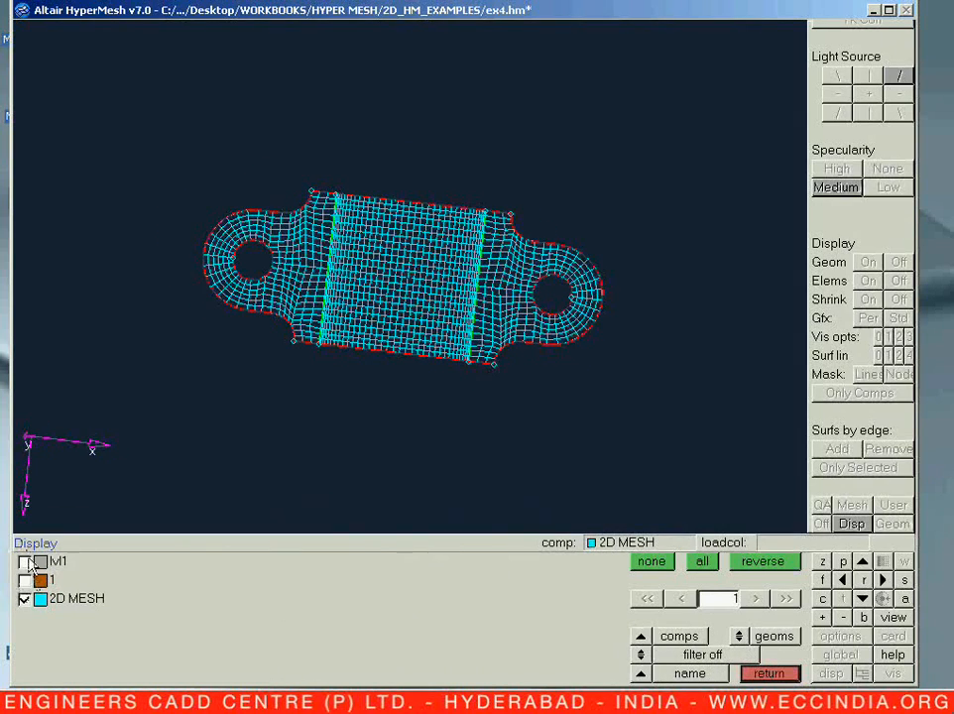
Delete the components 1 and lvl1, keeping 2D MESH.
{"action": "key", "text": "Escape"}
{"action": "key", "text": "F2"}
{"action": "left_click", "coordinate": [24, 562]}
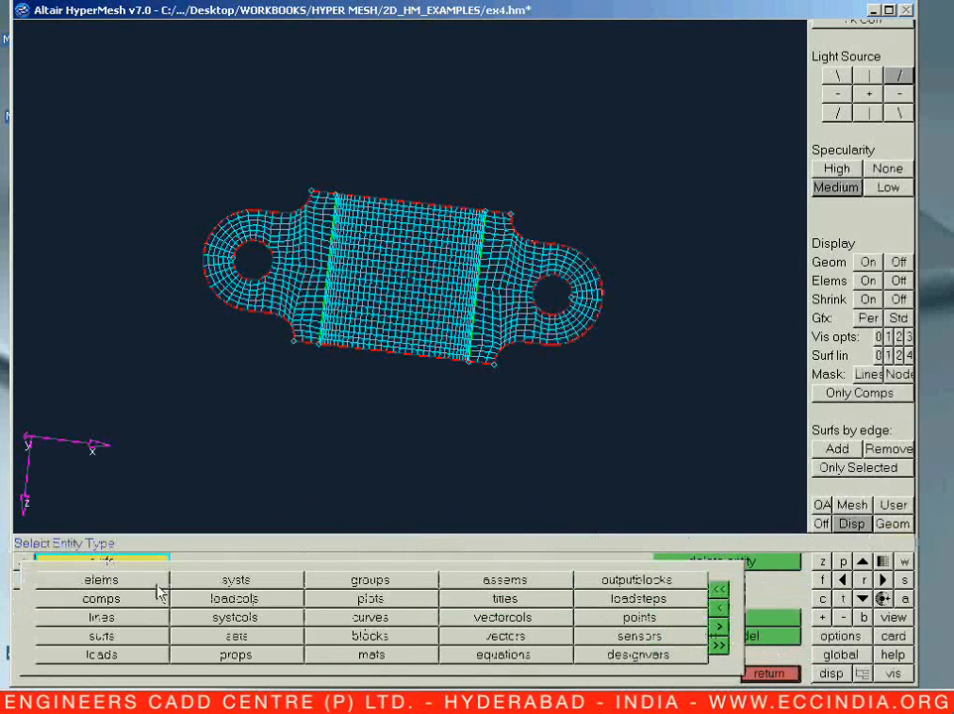
{"action": "left_click", "coordinate": [102, 598]}
{"action": "left_click", "coordinate": [96, 563]}
{"action": "left_click", "coordinate": [40, 579]}
{"action": "left_click", "coordinate": [23, 561]}
{"action": "left_click", "coordinate": [699, 619]}
{"action": "left_click", "coordinate": [684, 561]}
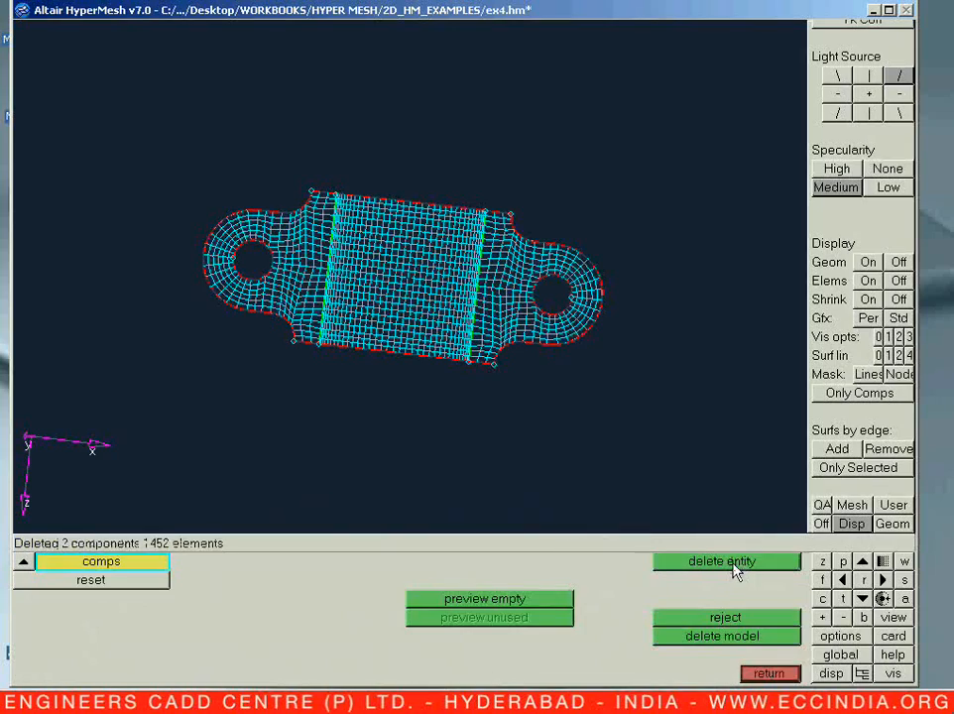
{"action": "key", "text": "Escape"}
Switch to performance graphics and examine the shaded 2D MESH bracket from several angles.
{"action": "left_click_drag", "start_coordinate": [499, 370], "coordinate": [410, 377], "text": "ctrl"}
{"action": "scroll", "coordinate": [444, 379], "scroll_direction": "up", "scroll_amount": 3, "text": "ctrl"}
{"action": "right_click_drag", "start_coordinate": [445, 378], "coordinate": [375, 387], "text": "ctrl"}
{"action": "left_click_drag", "start_coordinate": [377, 395], "coordinate": [410, 436], "text": "ctrl"}
{"action": "scroll", "coordinate": [410, 436], "scroll_direction": "down", "scroll_amount": 3, "text": "ctrl"}
{"action": "right_click_drag", "start_coordinate": [470, 460], "coordinate": [382, 459], "text": "ctrl"}
{"action": "left_click_drag", "start_coordinate": [263, 331], "coordinate": [264, 371], "text": "ctrl"}
{"action": "left_click", "coordinate": [866, 319]}
{"action": "right_click_drag", "start_coordinate": [235, 383], "coordinate": [315, 393], "text": "ctrl"}
{"action": "mouse_move", "coordinate": [315, 393]}
{"action": "left_mouse_down", "text": "ctrl"}
{"action": "mouse_move", "coordinate": [318, 353]}
{"action": "mouse_move", "coordinate": [379, 401]}
{"action": "left_mouse_up", "text": "ctrl"}
{"action": "scroll", "coordinate": [379, 401], "scroll_direction": "up", "scroll_amount": 3, "text": "ctrl"}
{"action": "right_click_drag", "start_coordinate": [308, 409], "coordinate": [319, 339], "text": "ctrl"}
{"action": "left_click_drag", "start_coordinate": [320, 339], "coordinate": [488, 414], "text": "ctrl"}
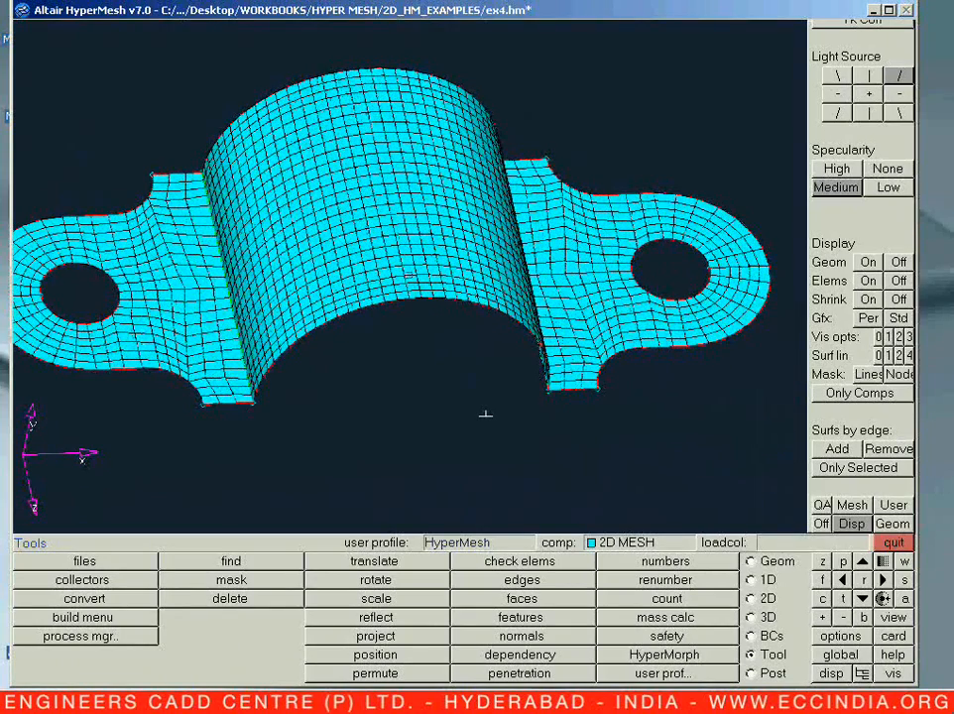